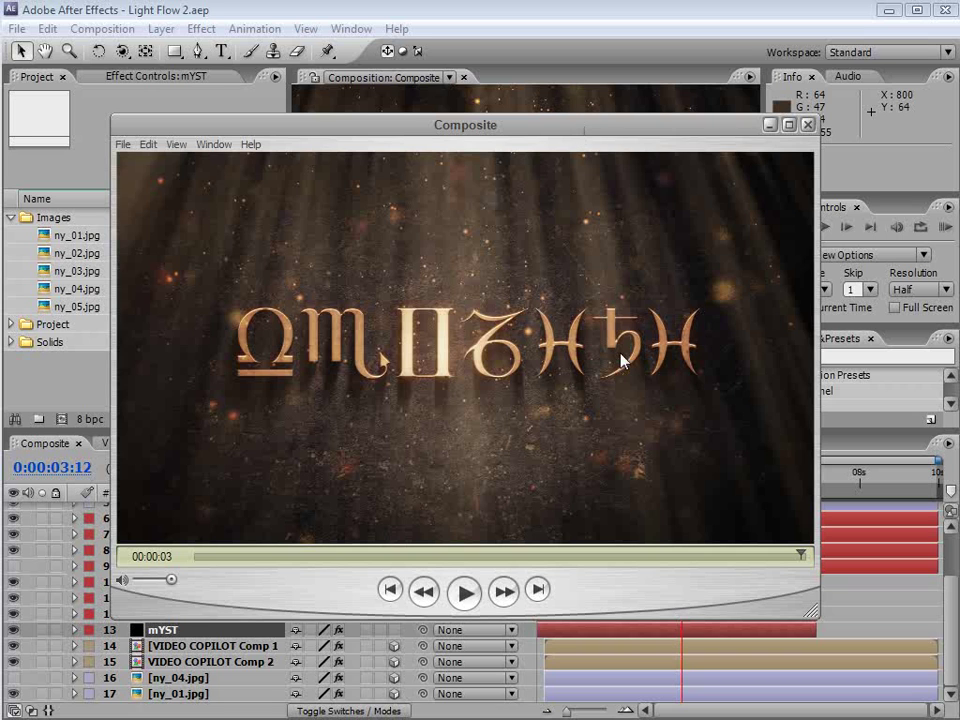
Play the finished Composite render in QuickTime, then scrub back to about 00:00:02 to review it.
{"action": "left_click", "coordinate": [462, 594]}
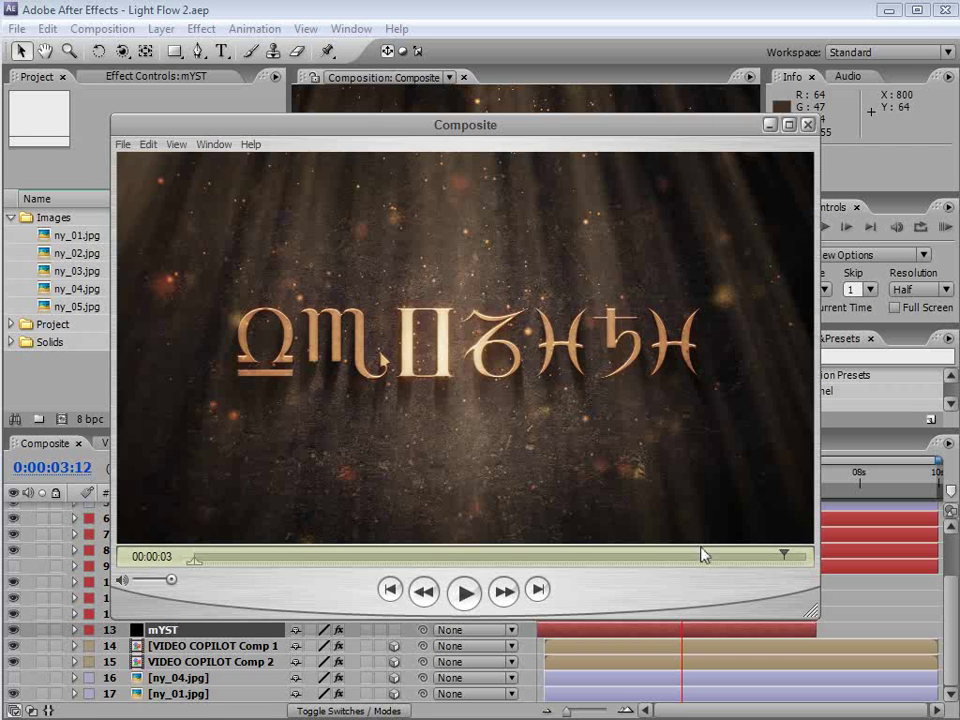
{"action": "left_click_drag", "start_coordinate": [701, 556], "coordinate": [602, 555]}
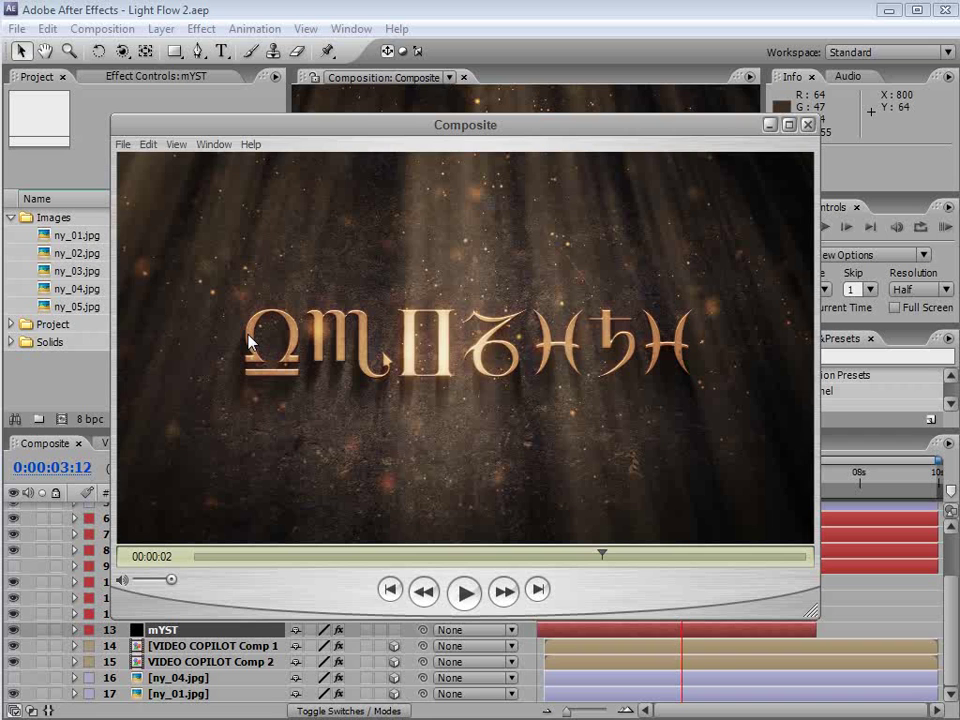
Start a new composition using the NTSC D1 Widescreen Square Pixel preset (864×486) at 23.976 fps.
{"action": "left_click", "coordinate": [205, 8]}
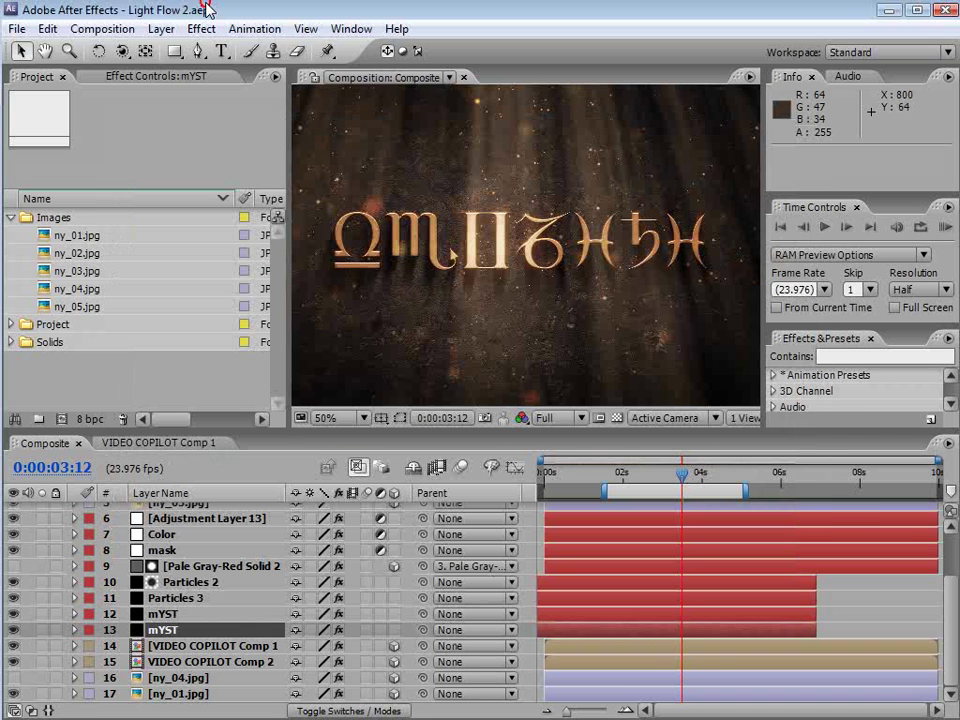
{"action": "left_click", "coordinate": [77, 271]}
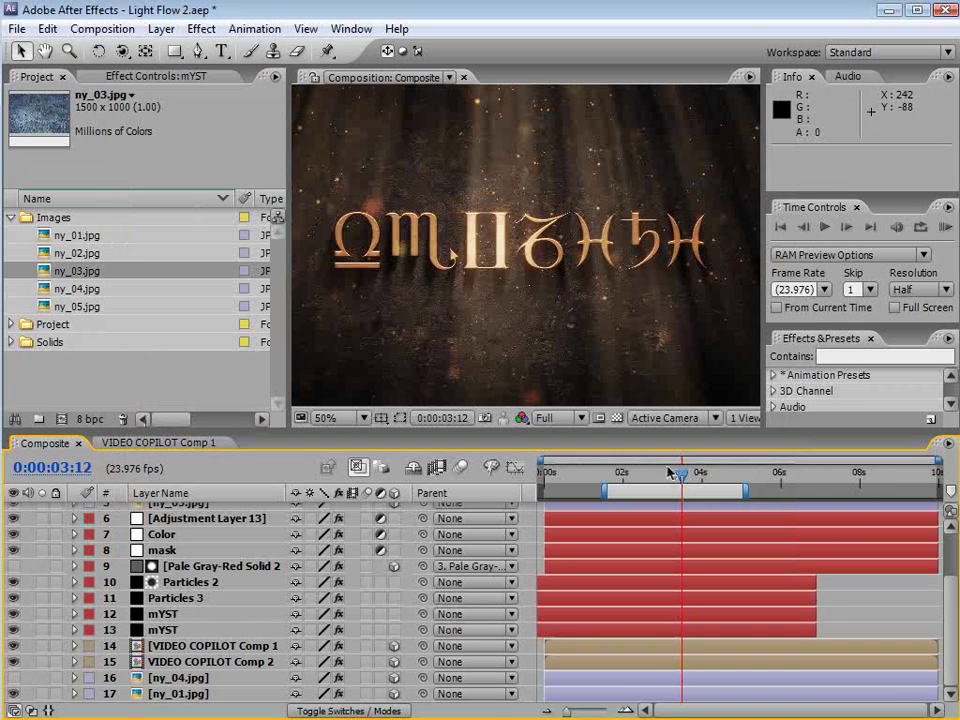
{"action": "left_click", "coordinate": [100, 28]}
{"action": "left_click", "coordinate": [232, 52]}
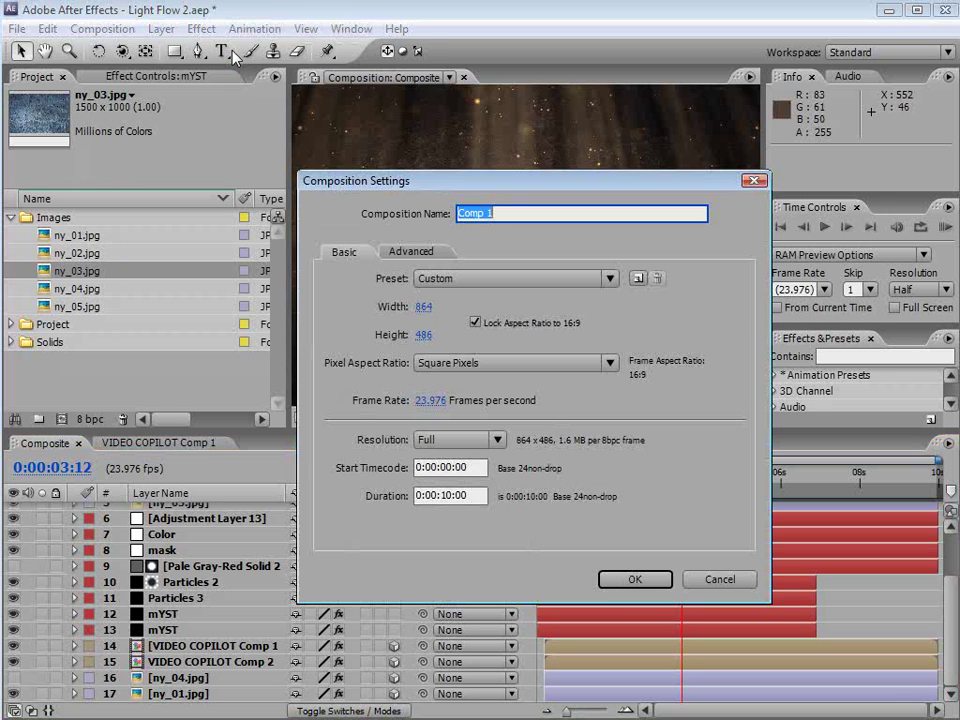
{"action": "left_click", "coordinate": [500, 279]}
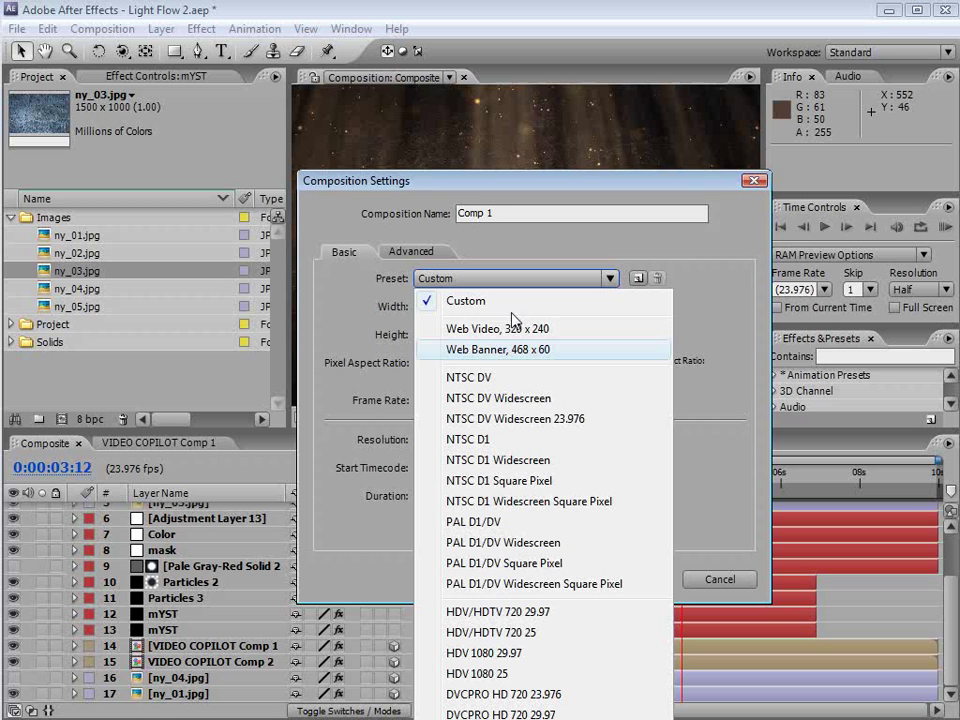
{"action": "left_click", "coordinate": [597, 507]}
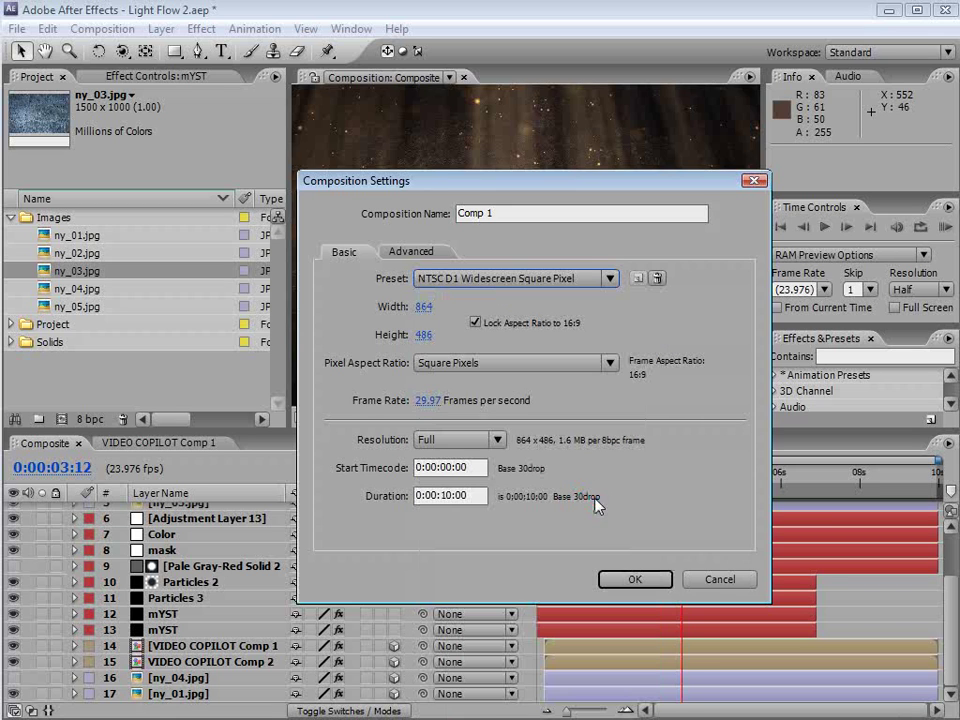
{"action": "left_click", "coordinate": [428, 400]}
{"action": "type", "text": "23.9"}
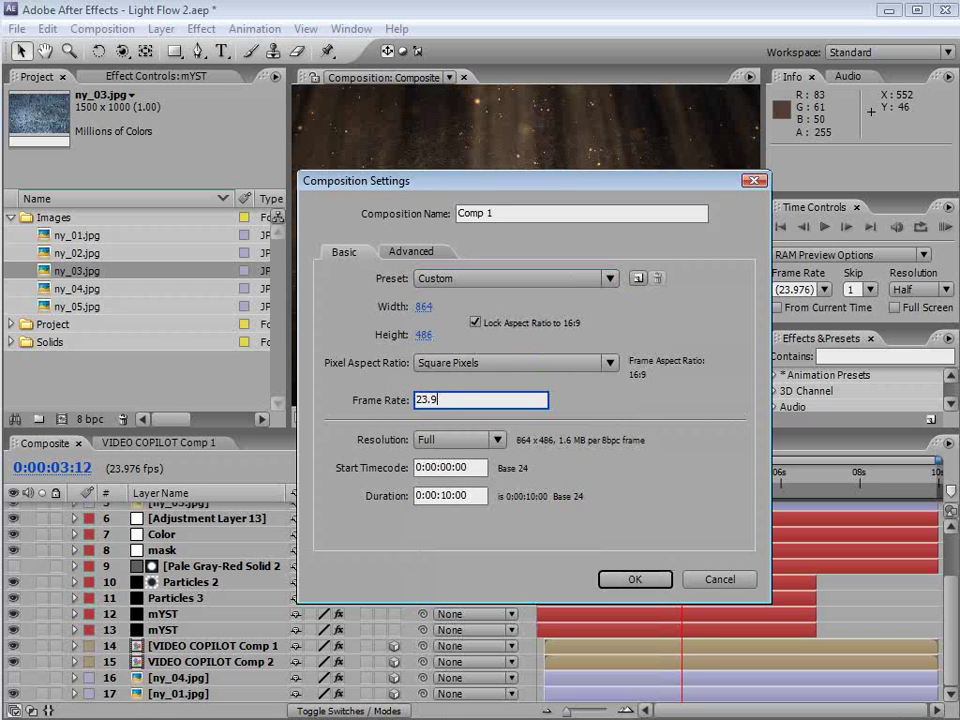
{"action": "type", "text": "76"}
Create Comp 1 and add the ny_01.jpg wall texture as a layer, shifted slightly in the frame.
{"action": "left_click", "coordinate": [637, 580]}
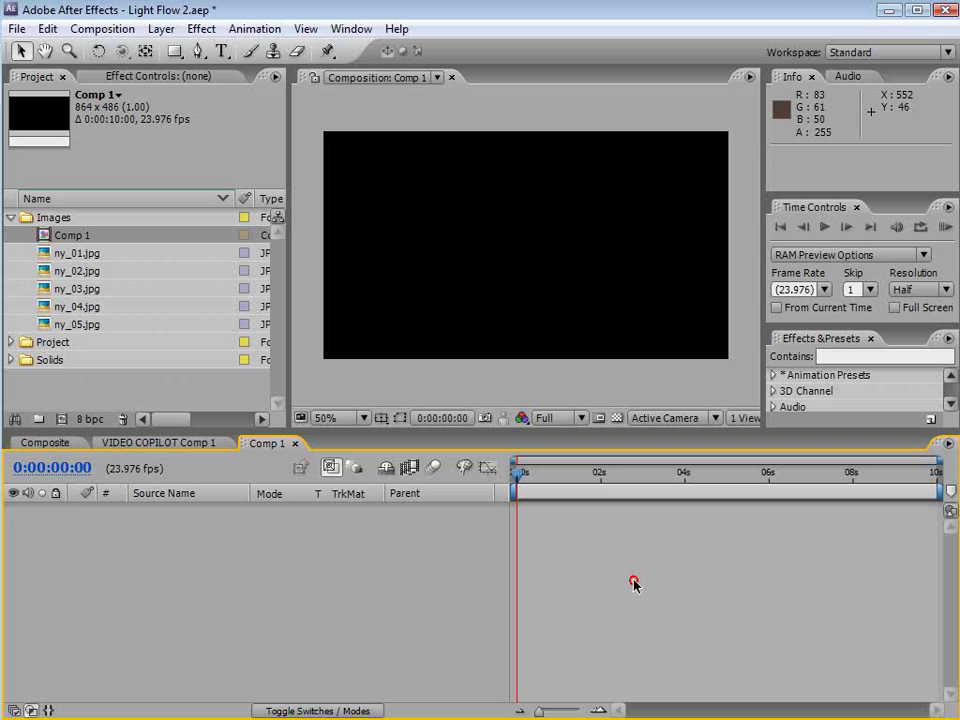
{"action": "left_click", "coordinate": [75, 306]}
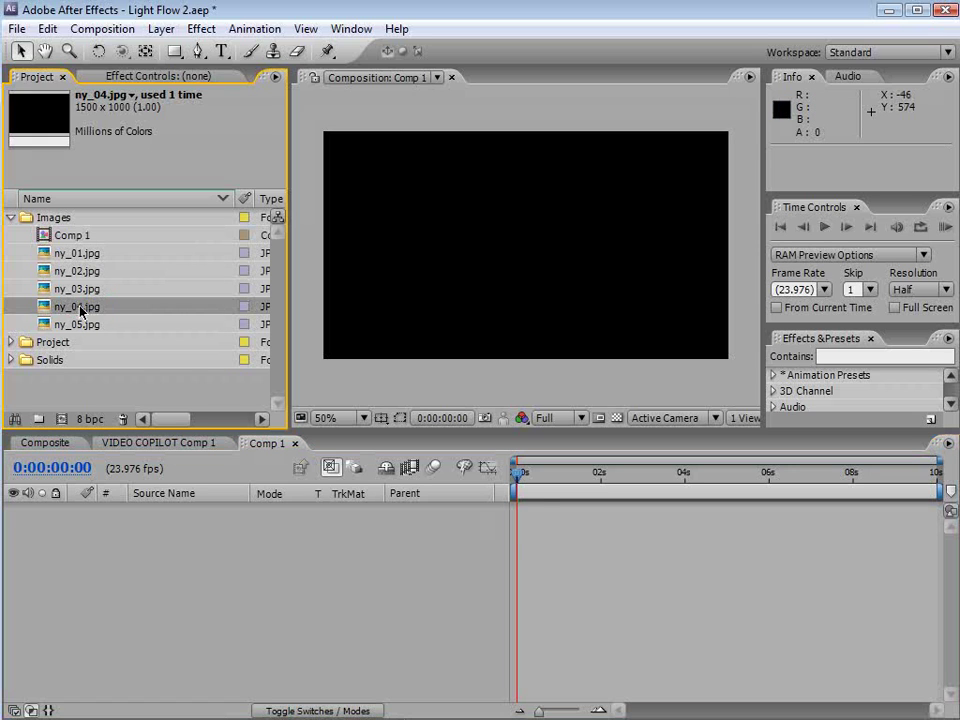
{"action": "left_click", "coordinate": [87, 290]}
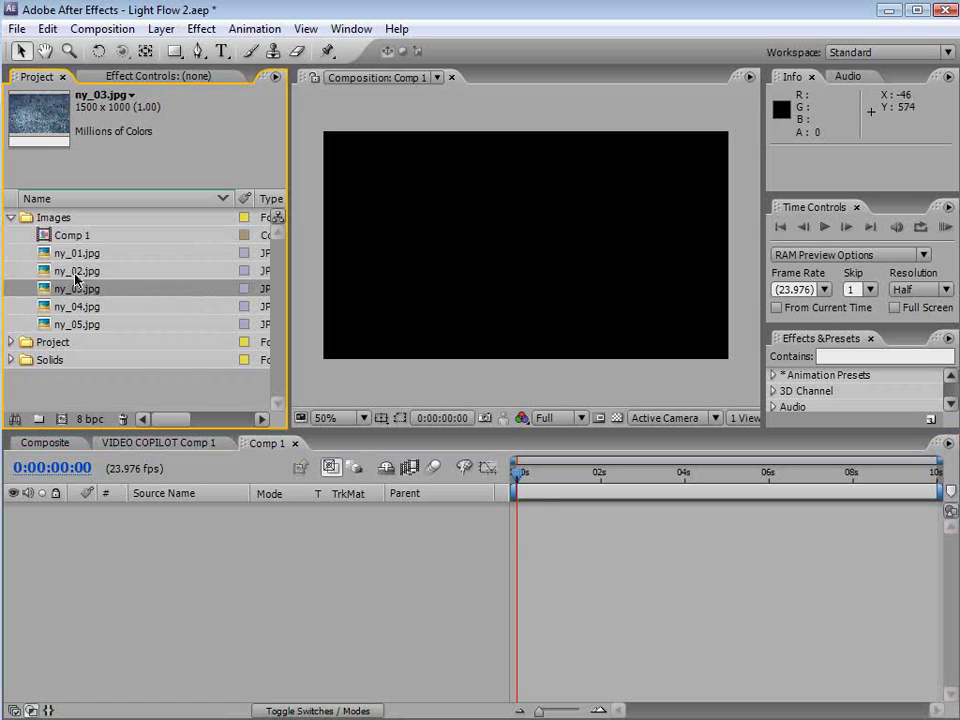
{"action": "left_click", "coordinate": [75, 271]}
{"action": "left_click", "coordinate": [77, 258]}
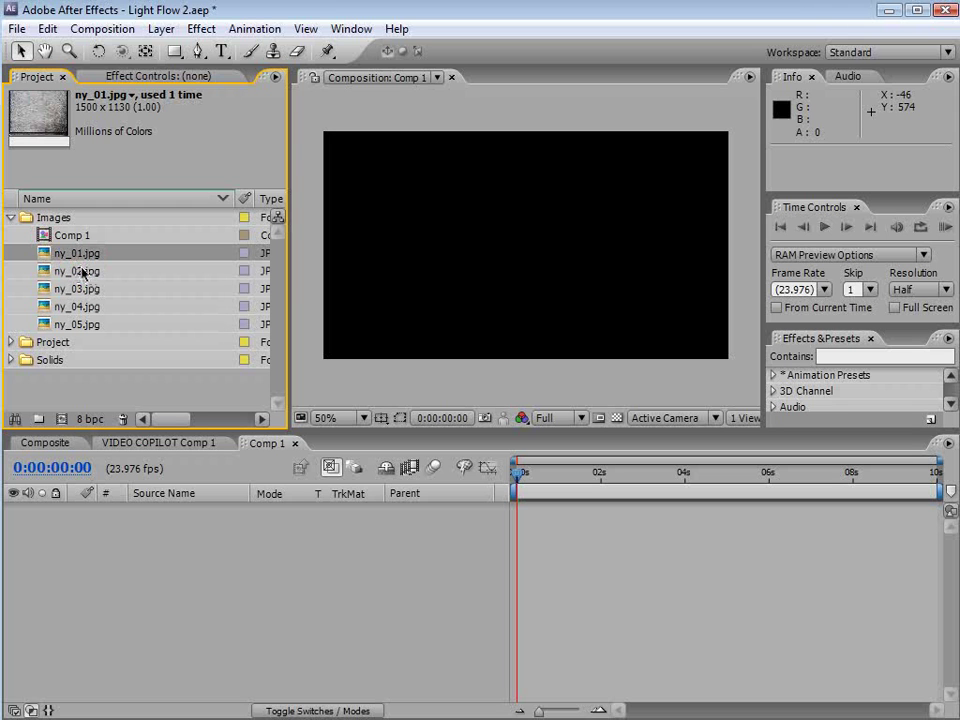
{"action": "left_click_drag", "start_coordinate": [77, 258], "coordinate": [499, 532]}
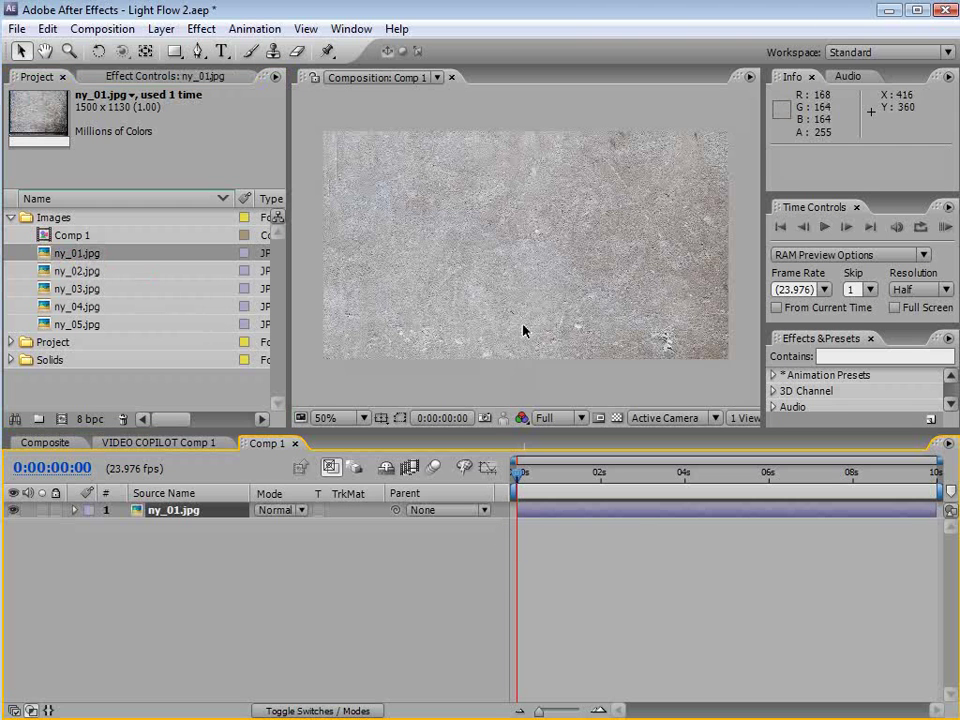
{"action": "left_click_drag", "start_coordinate": [539, 275], "coordinate": [606, 298]}
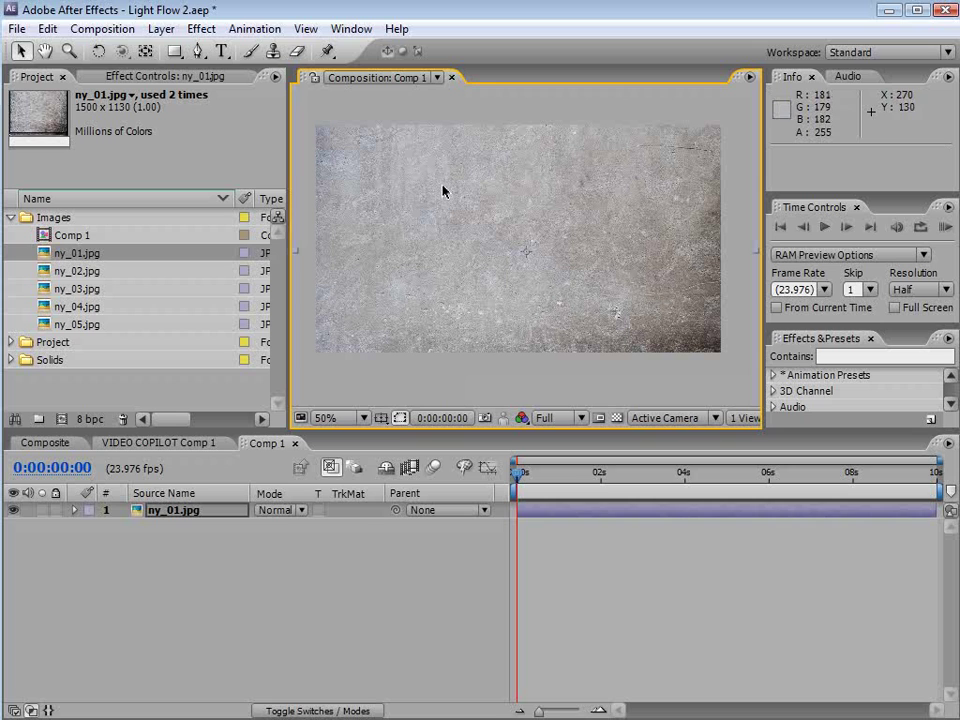
Type a VIDEO COPILOT text layer and centre it over the wall.
{"action": "left_click", "coordinate": [222, 52]}
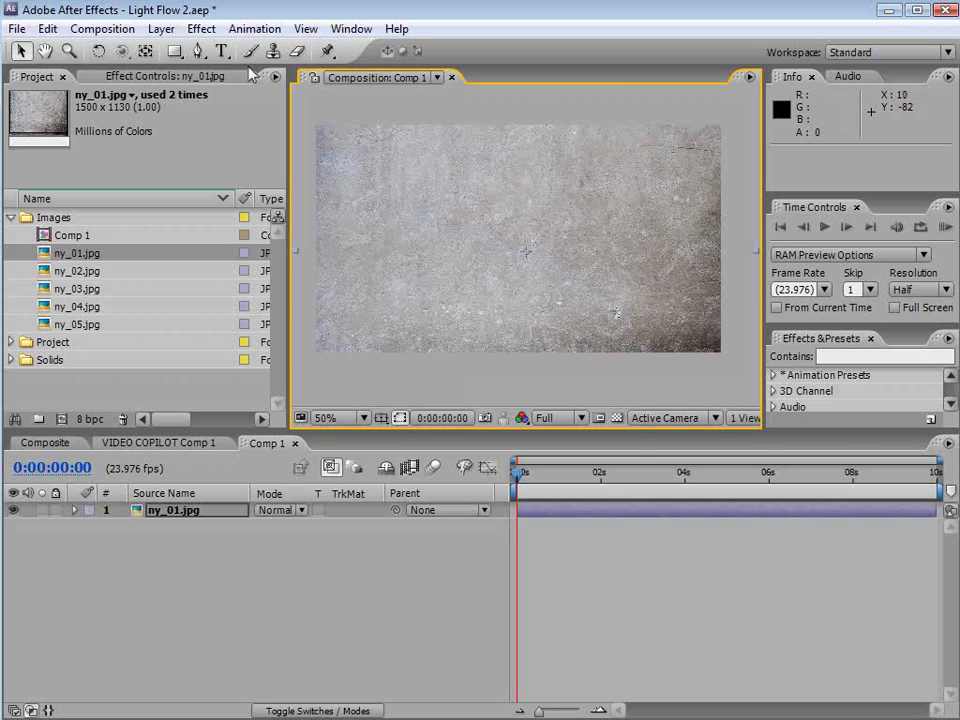
{"action": "left_click", "coordinate": [381, 240]}
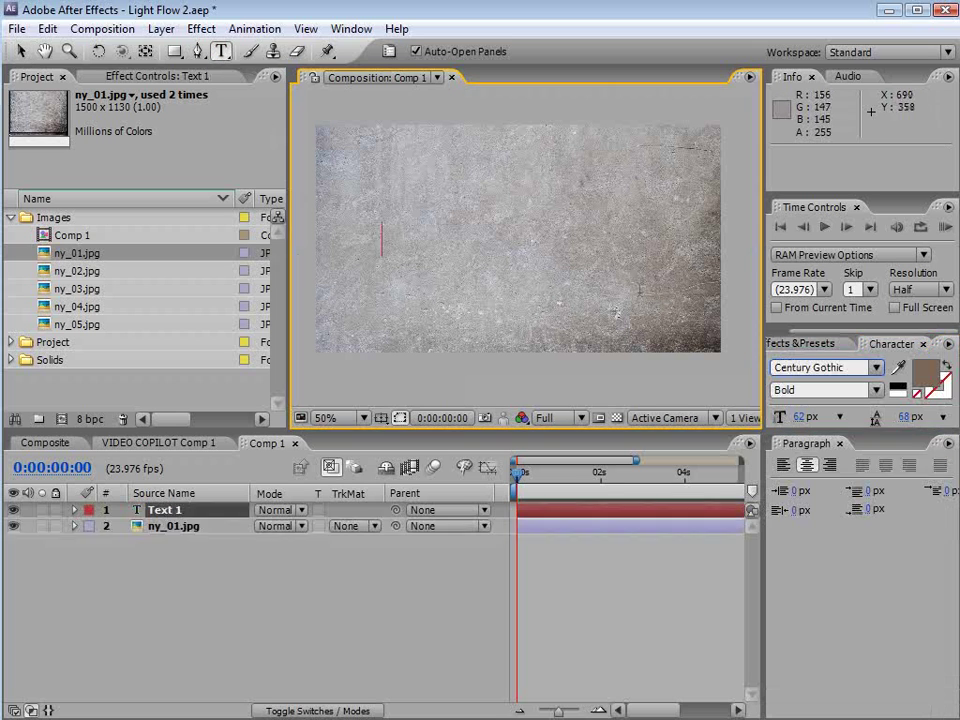
{"action": "type", "text": "VIDEO COPILO"}
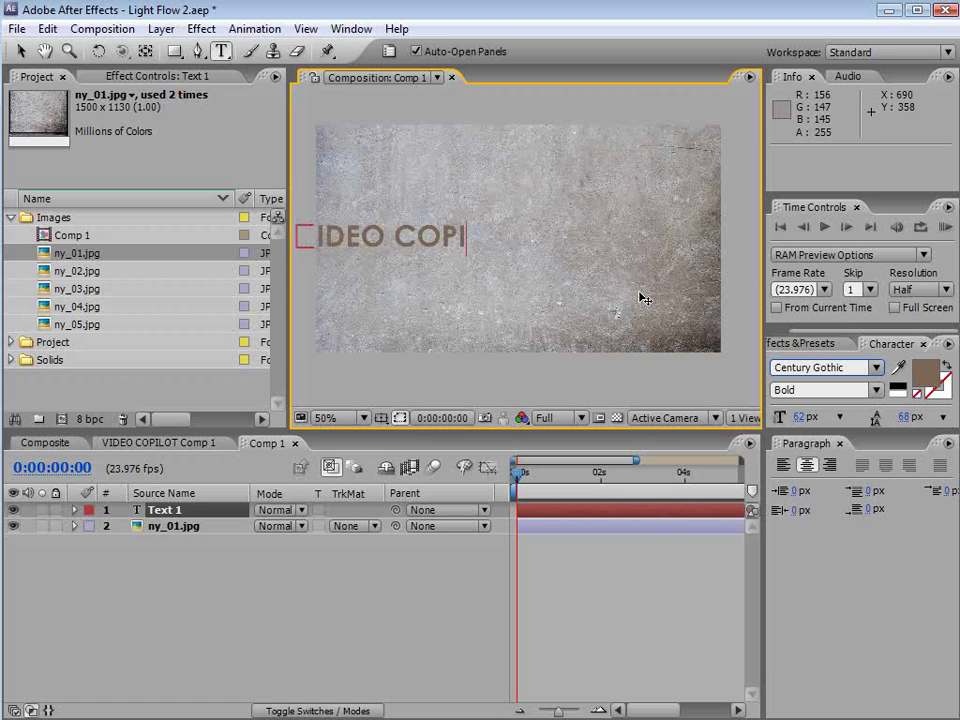
{"action": "type", "text": "T"}
{"action": "left_click", "coordinate": [208, 152]}
{"action": "key", "text": "v"}
{"action": "left_click_drag", "start_coordinate": [411, 246], "coordinate": [562, 248]}
{"action": "key", "text": "apostrophe"}
{"action": "key", "text": "apostrophe"}
{"action": "left_click", "coordinate": [600, 597]}
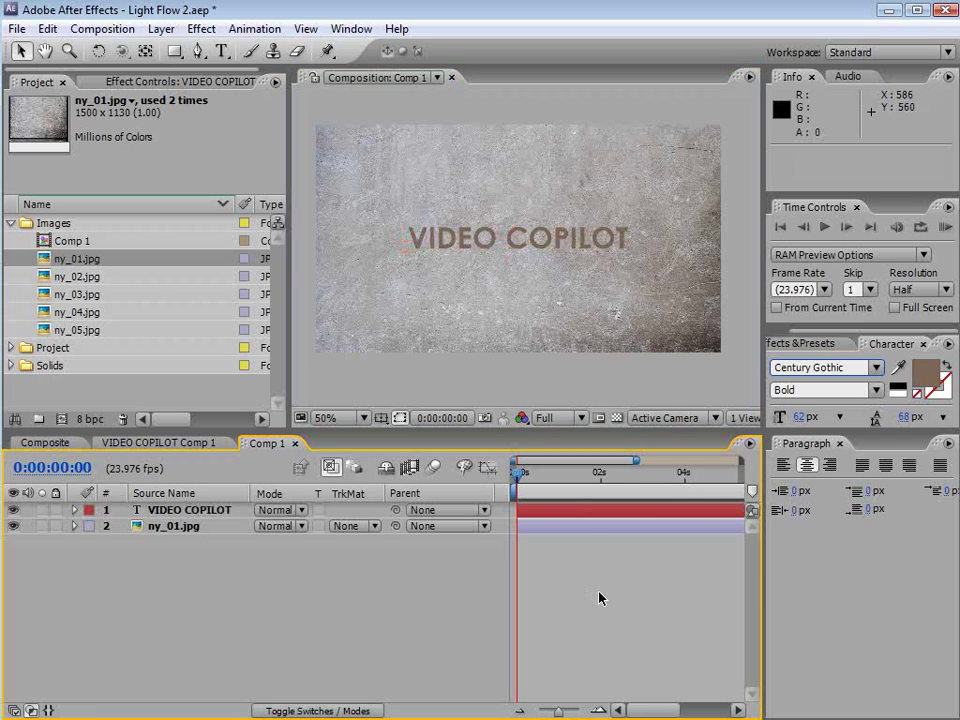
Pre-compose the VIDEO COPILOT text layer into a new composition named TITLE.
{"action": "left_click", "coordinate": [446, 238]}
{"action": "left_click", "coordinate": [161, 29]}
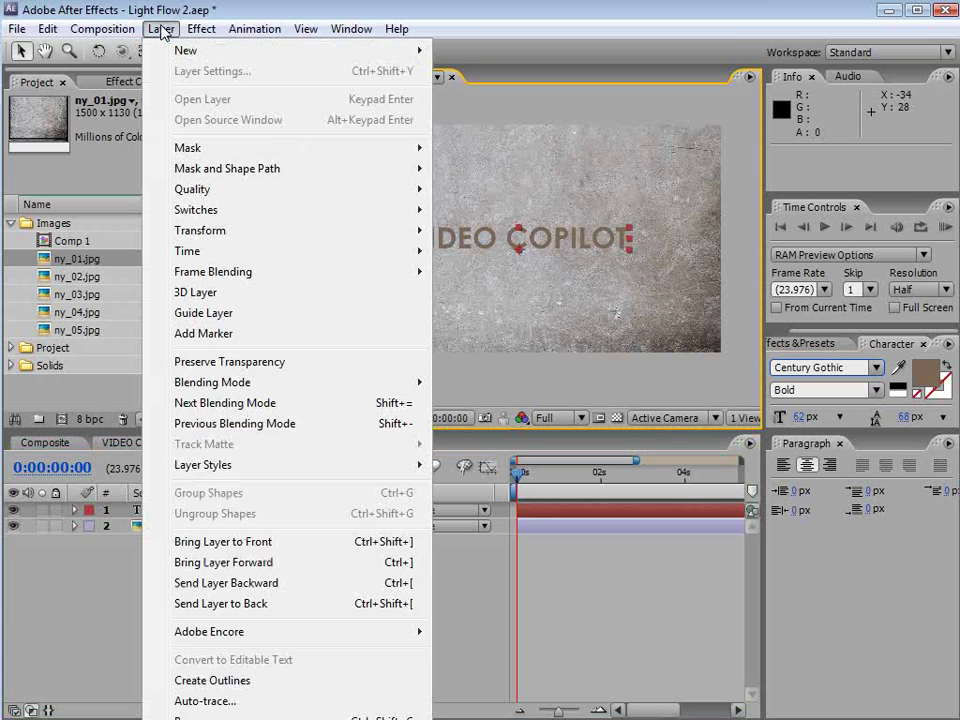
{"action": "left_click", "coordinate": [224, 716]}
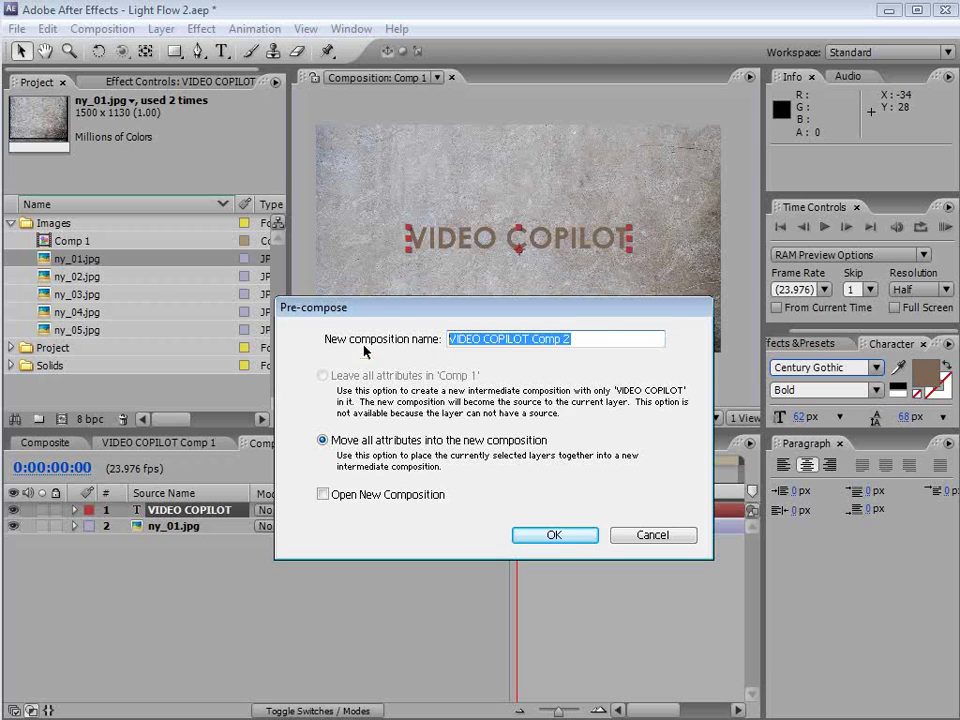
{"action": "type", "text": "TITLE"}
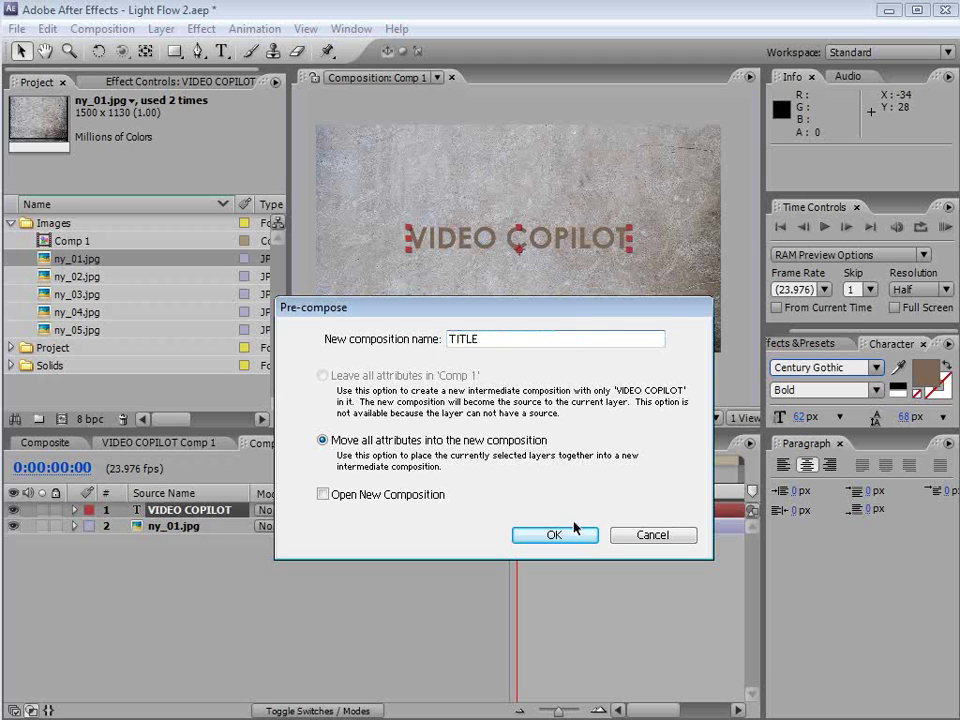
Confirm the TITLE precomp and apply a Curves effect to the ny_01.jpg wall layer.
{"action": "left_click", "coordinate": [555, 537]}
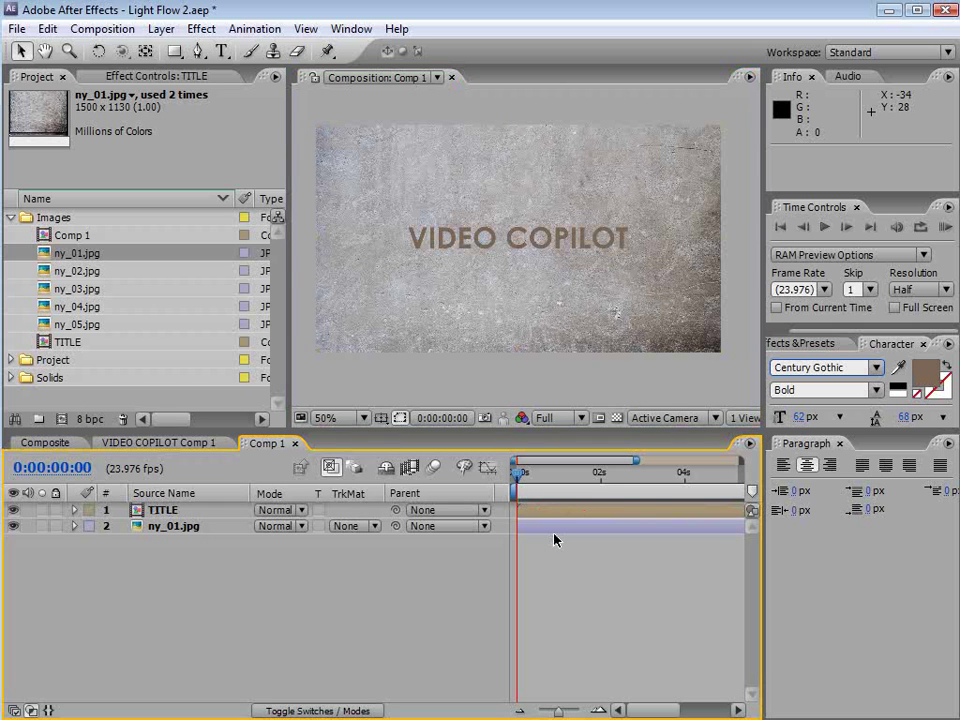
{"action": "left_click", "coordinate": [540, 524]}
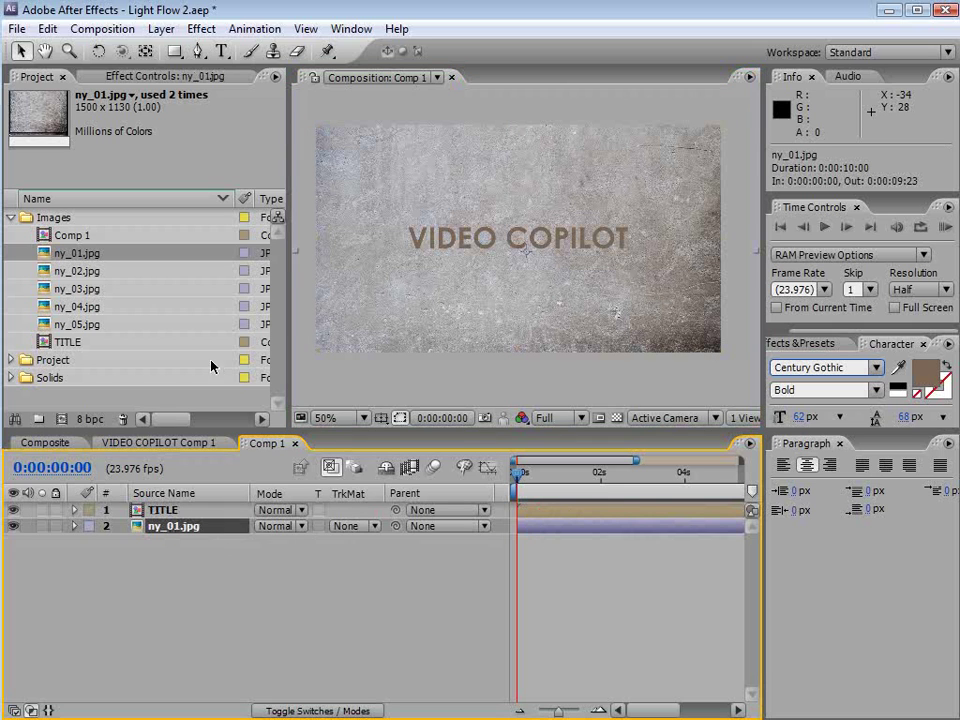
{"action": "left_click", "coordinate": [200, 30]}
{"action": "mouse_move", "coordinate": [253, 204]}
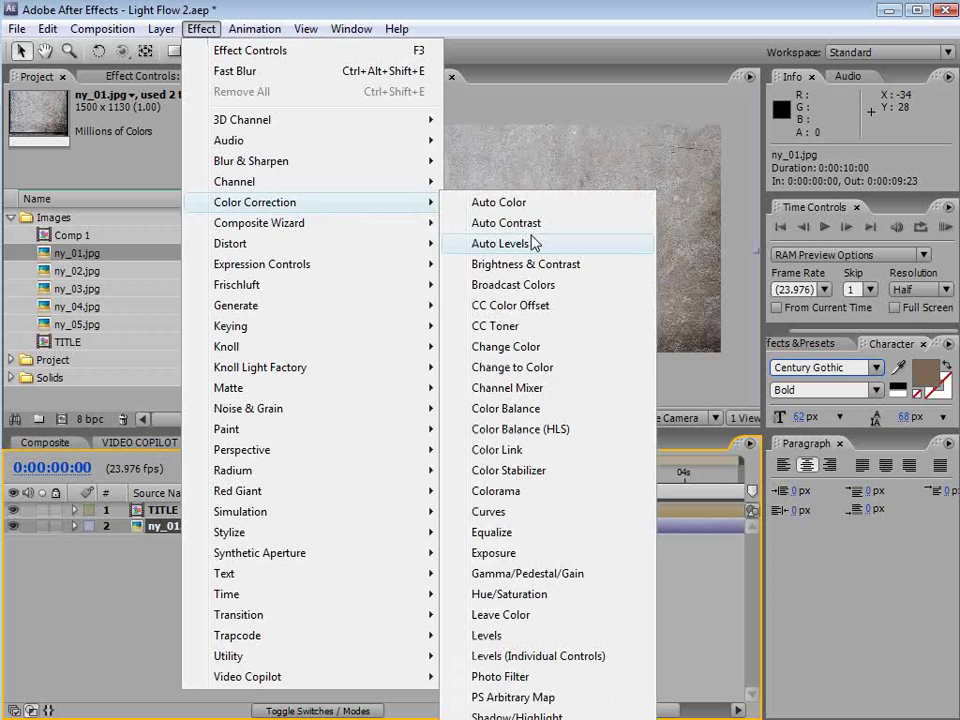
{"action": "left_click", "coordinate": [519, 512]}
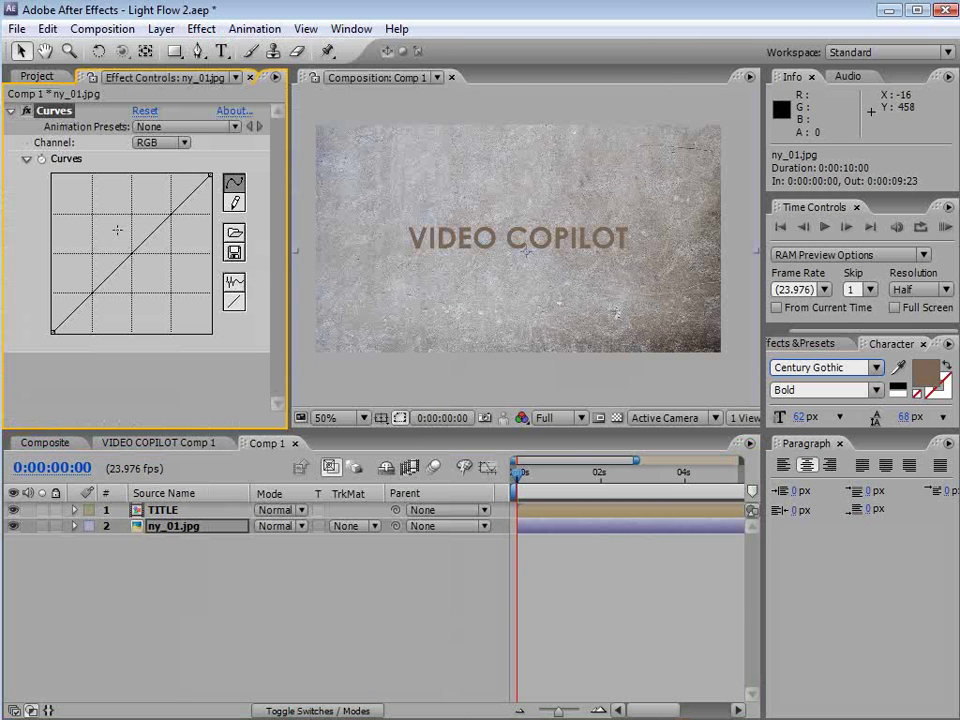
Pull the Curves highlights and midtones down to darken the wall texture.
{"action": "left_click_drag", "start_coordinate": [140, 244], "coordinate": [157, 265]}
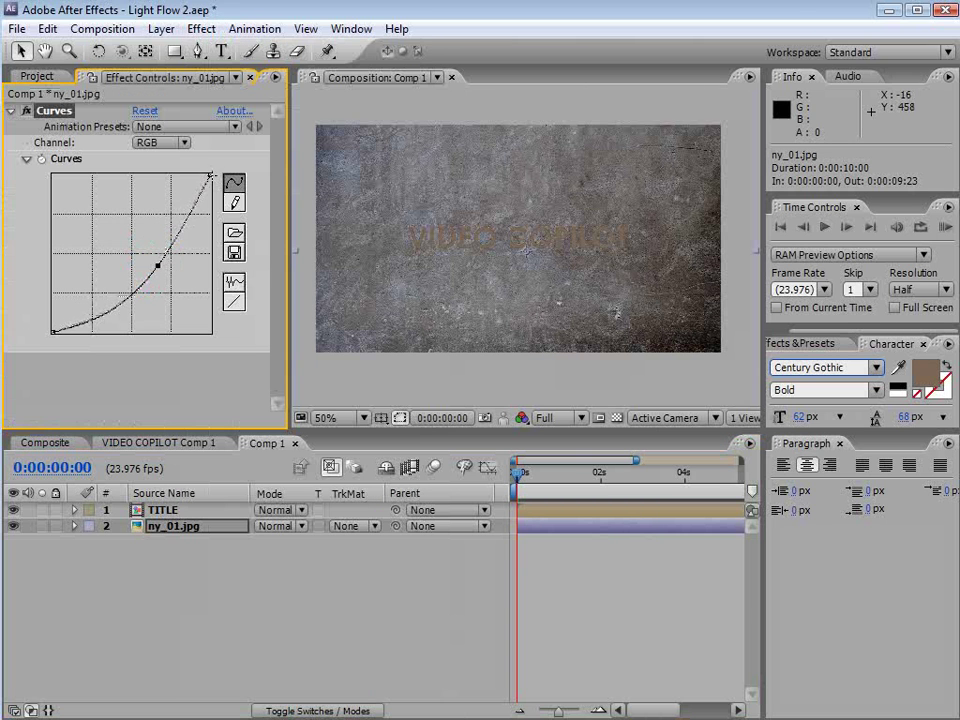
{"action": "left_click_drag", "start_coordinate": [210, 177], "coordinate": [209, 207]}
{"action": "left_click_drag", "start_coordinate": [157, 266], "coordinate": [161, 276]}
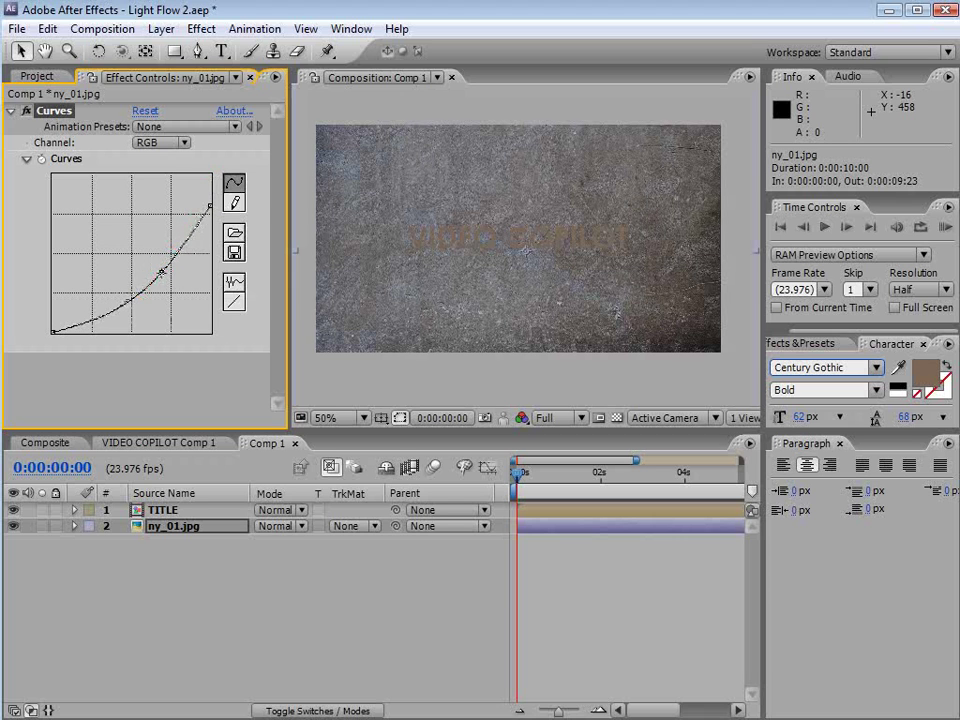
{"action": "left_click_drag", "start_coordinate": [210, 205], "coordinate": [161, 303]}
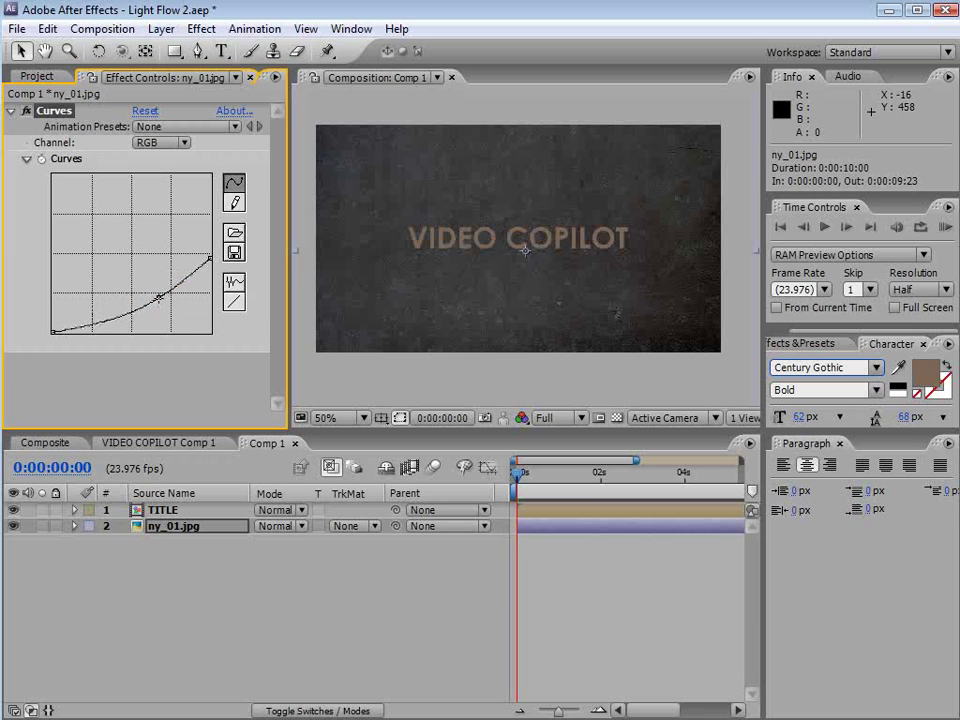
{"action": "left_click", "coordinate": [240, 580]}
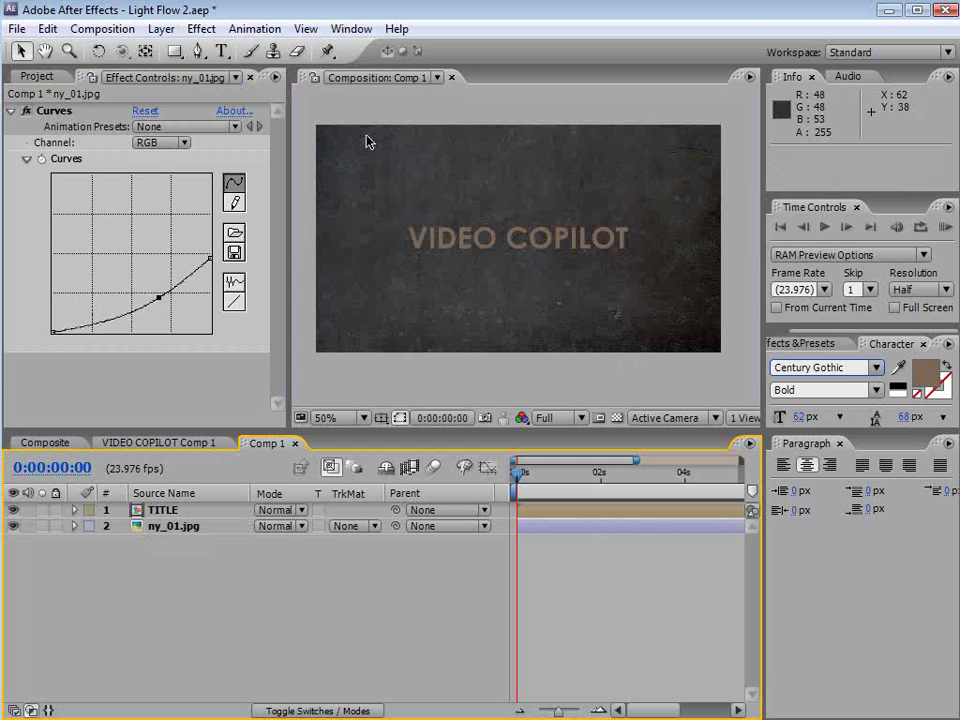
Add a new adjustment layer with a Curves effect bent down to darken the image.
{"action": "left_click", "coordinate": [161, 28]}
{"action": "mouse_move", "coordinate": [190, 50]}
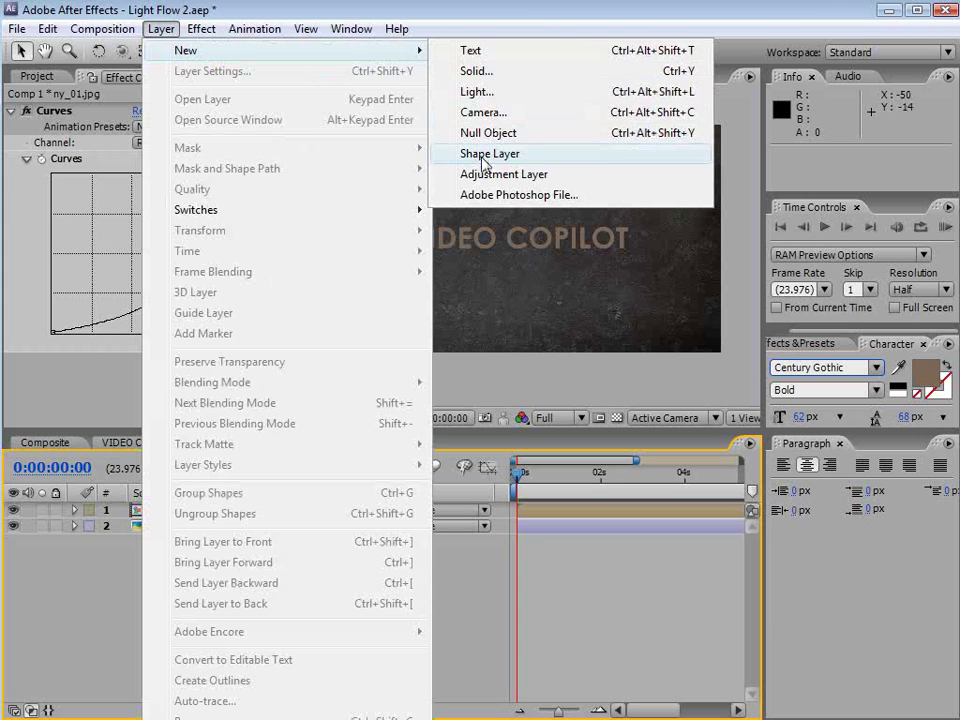
{"action": "left_click", "coordinate": [482, 172]}
{"action": "left_click", "coordinate": [199, 29]}
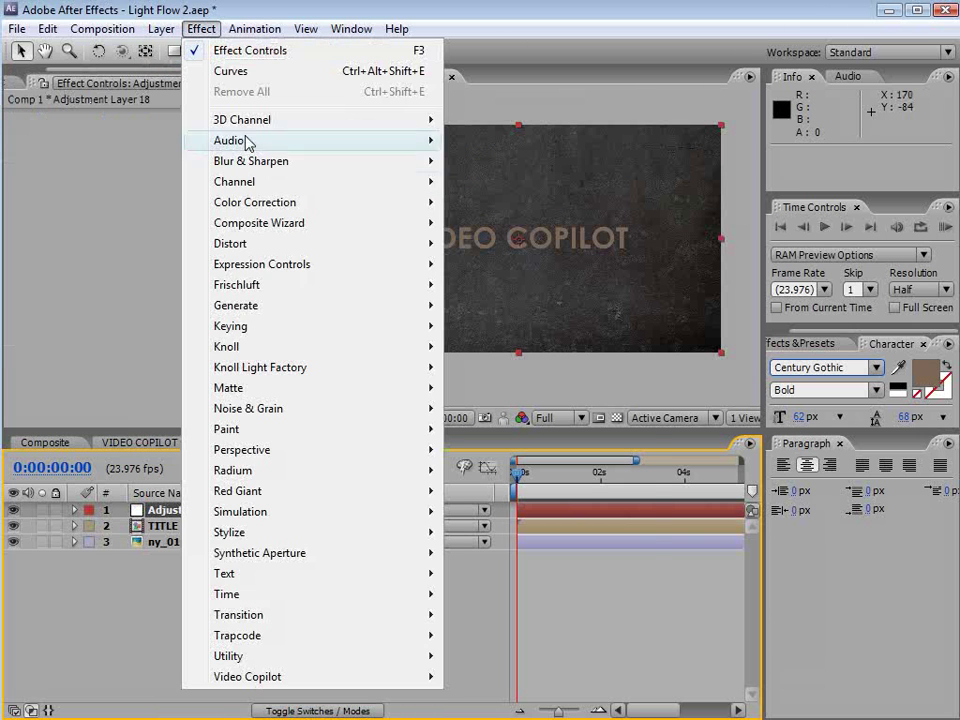
{"action": "mouse_move", "coordinate": [253, 199]}
{"action": "left_click", "coordinate": [491, 510]}
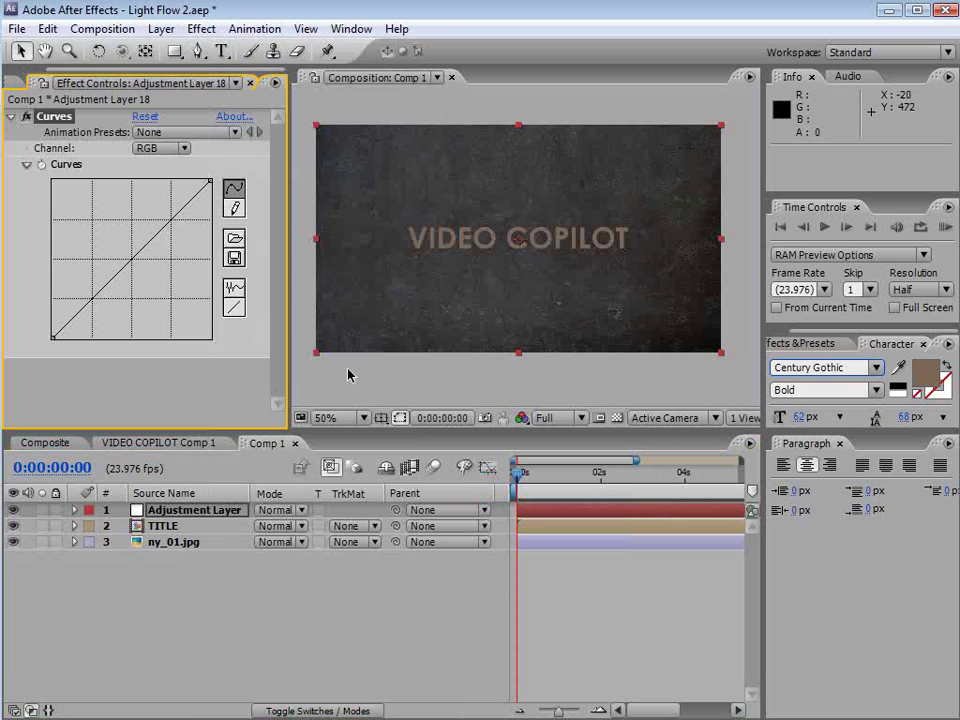
{"action": "left_click_drag", "start_coordinate": [140, 272], "coordinate": [150, 275]}
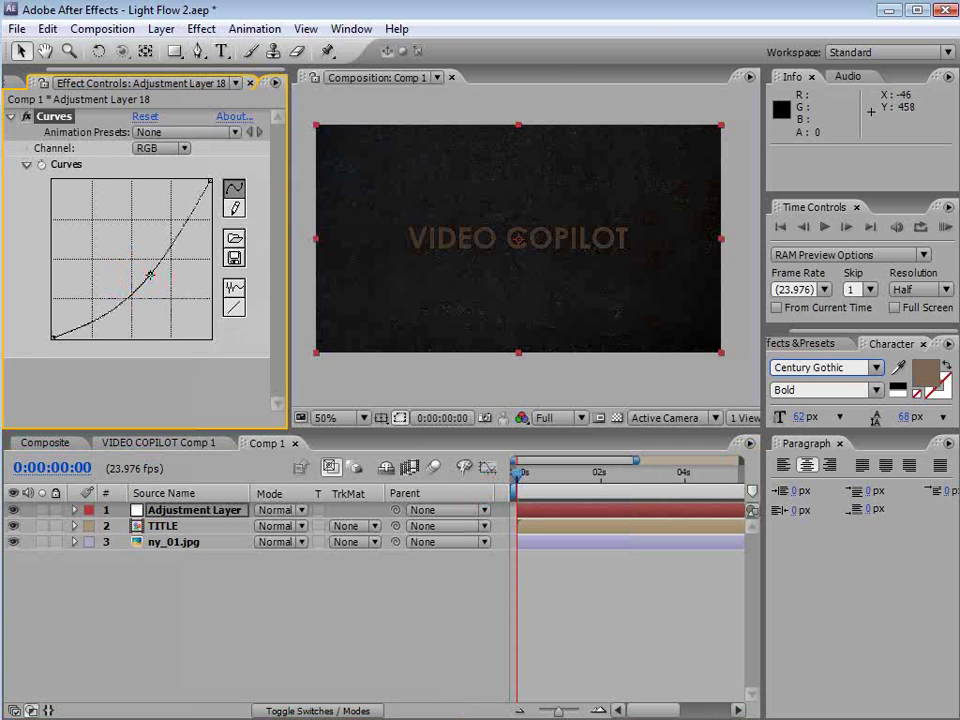
{"action": "left_click_drag", "start_coordinate": [97, 323], "coordinate": [101, 326]}
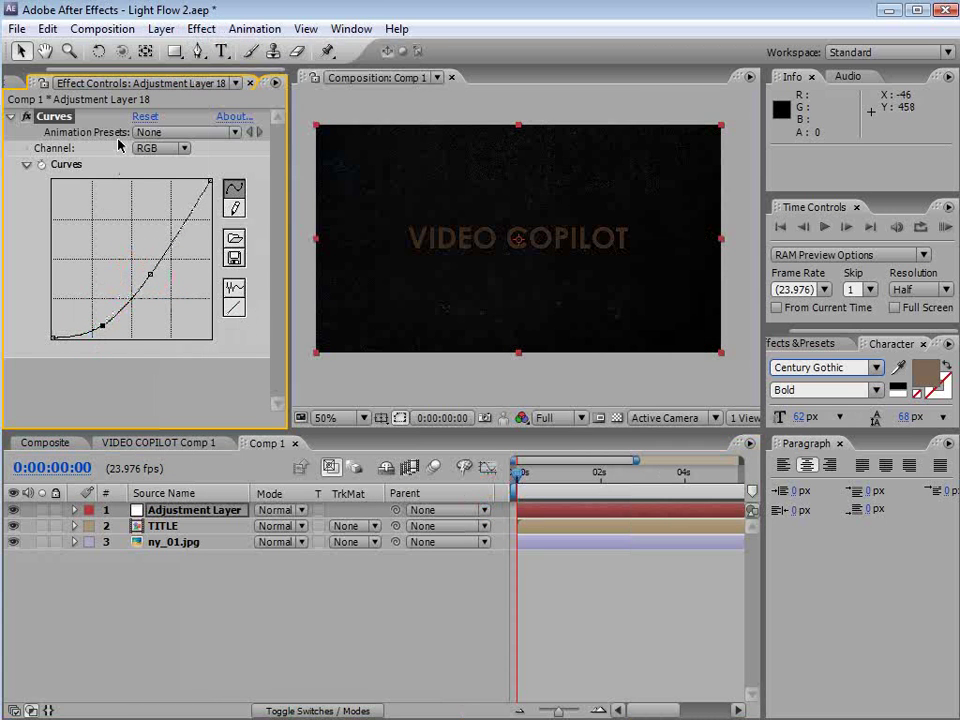
Give the adjustment layer a full-frame ellipse mask set to Subtract with 287 px feather.
{"action": "left_click", "coordinate": [176, 51]}
{"action": "left_click_drag", "start_coordinate": [176, 51], "coordinate": [232, 94]}
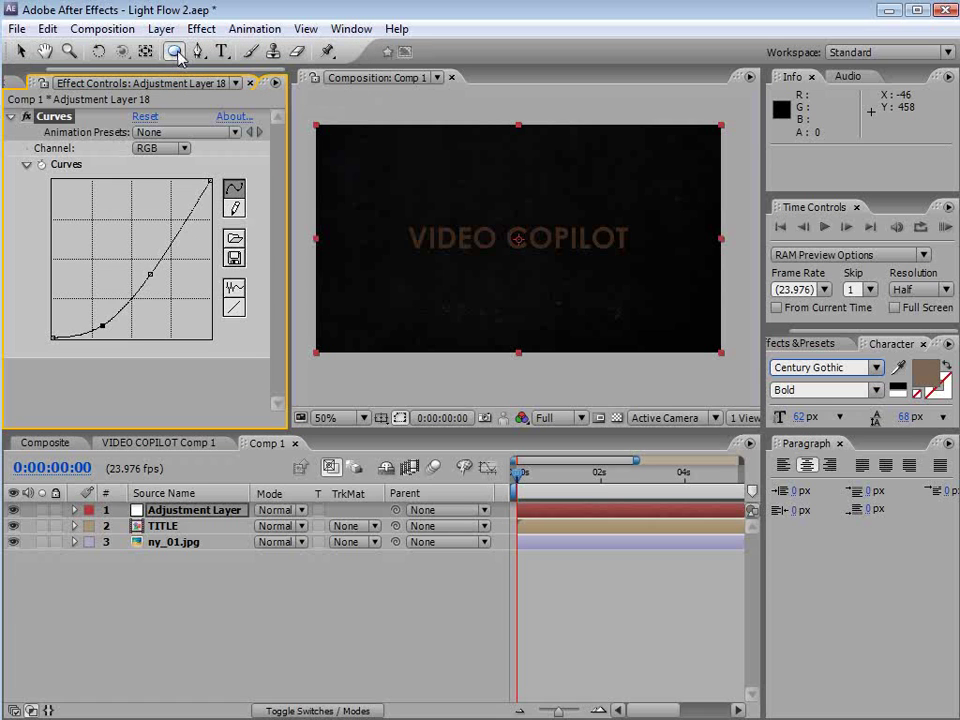
{"action": "double_click", "coordinate": [176, 51]}
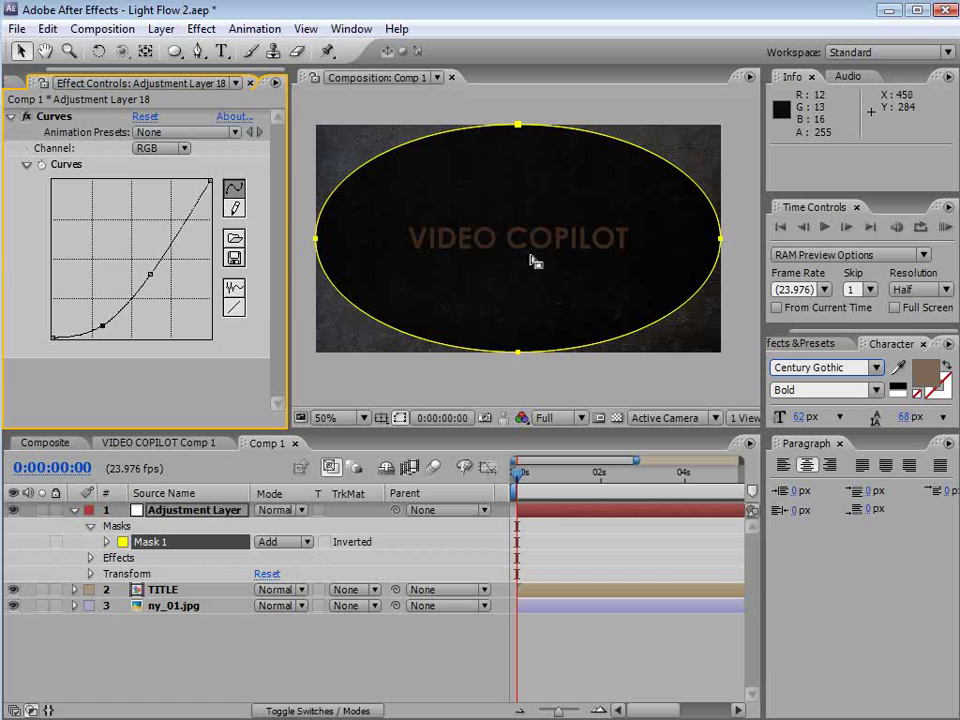
{"action": "left_click", "coordinate": [280, 541]}
{"action": "left_click", "coordinate": [300, 563]}
{"action": "left_click", "coordinate": [106, 541]}
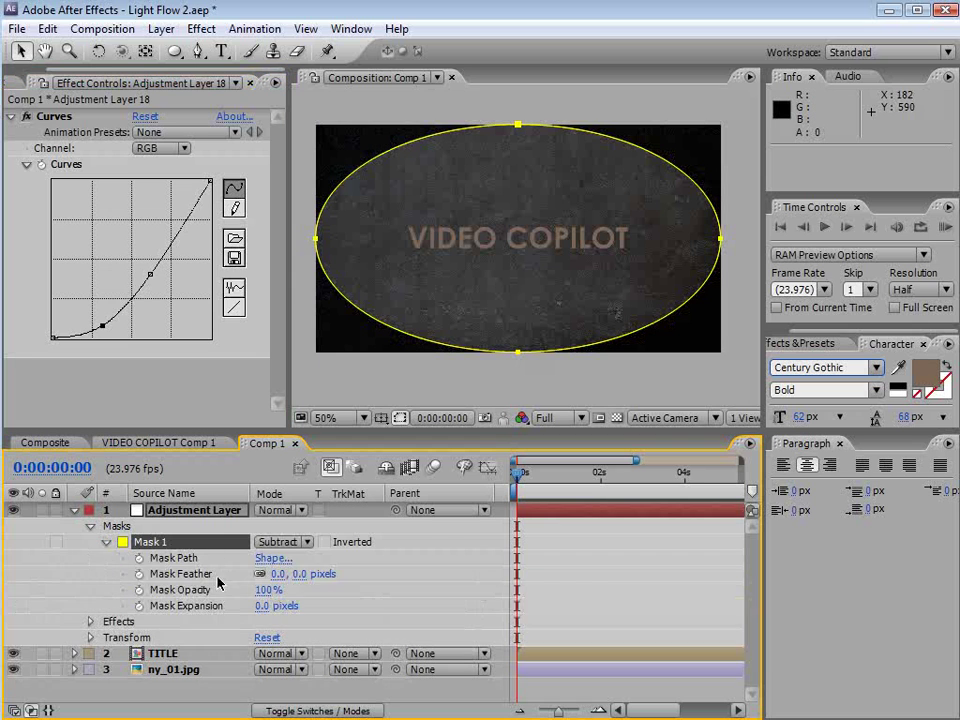
{"action": "left_click_drag", "start_coordinate": [298, 574], "coordinate": [551, 556]}
{"action": "left_click", "coordinate": [627, 541]}
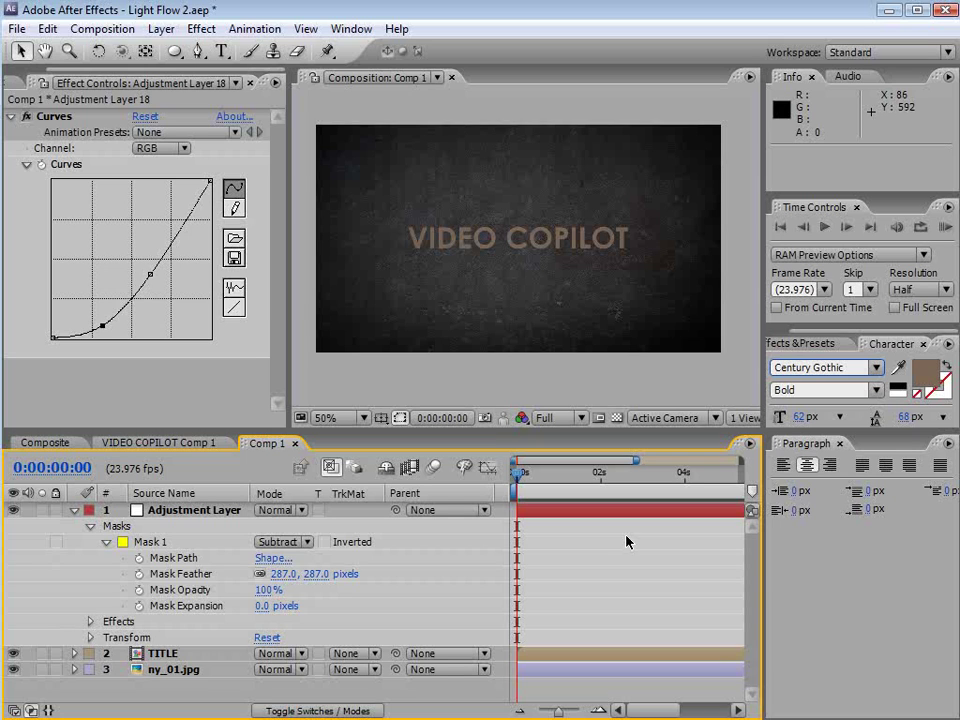
Create a comp-sized 864×486 grey solid named 'Particle Waves'.
{"action": "left_click", "coordinate": [161, 29]}
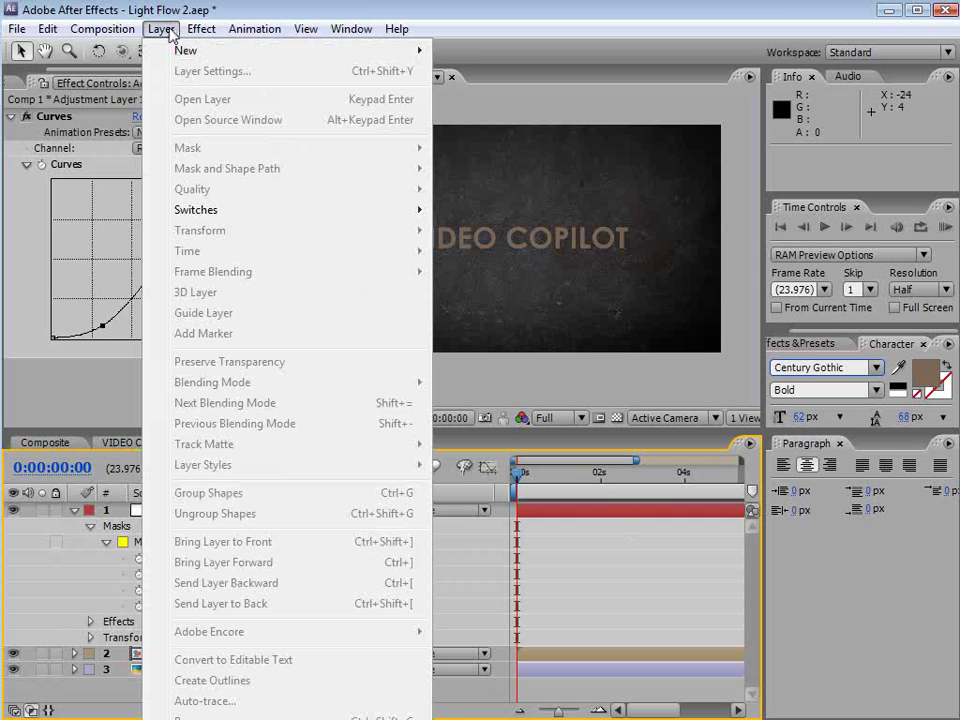
{"action": "mouse_move", "coordinate": [167, 55]}
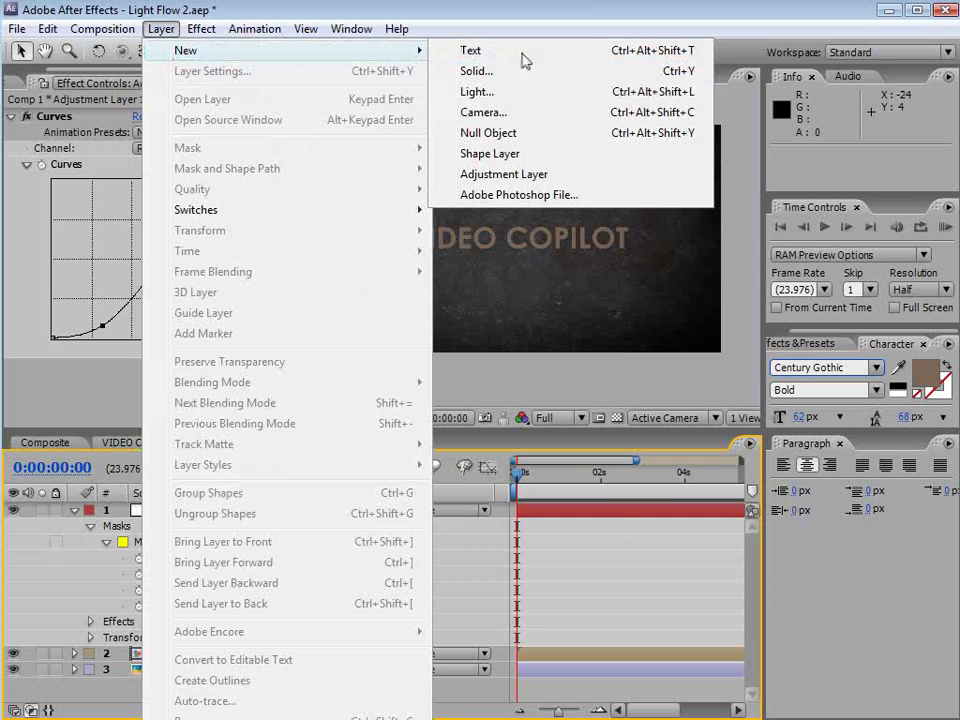
{"action": "left_click", "coordinate": [499, 73]}
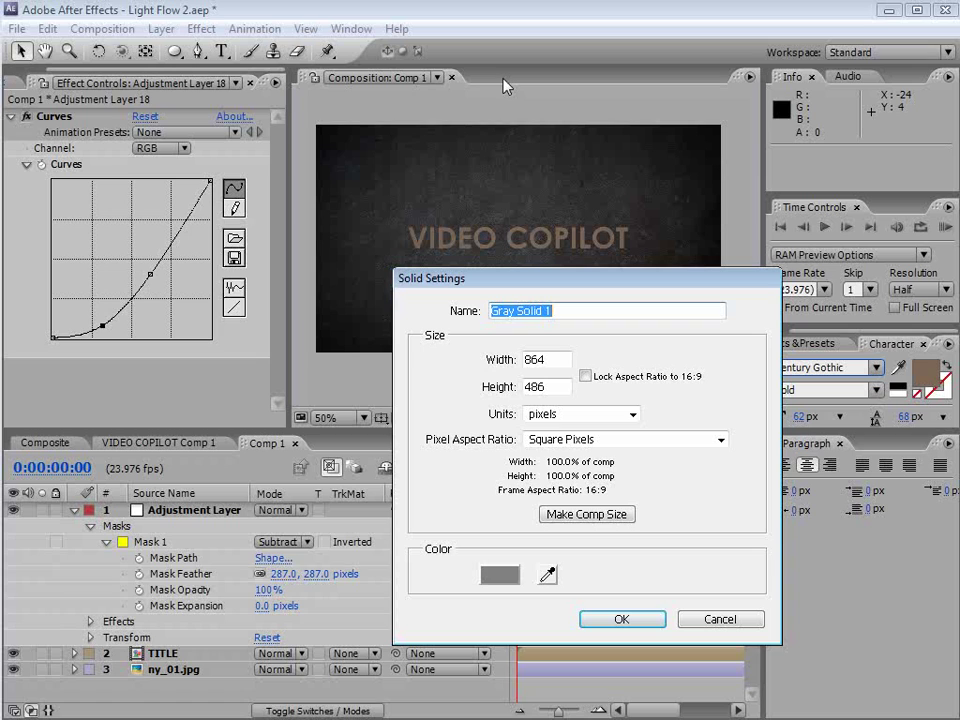
{"action": "type", "text": "Particle Waves"}
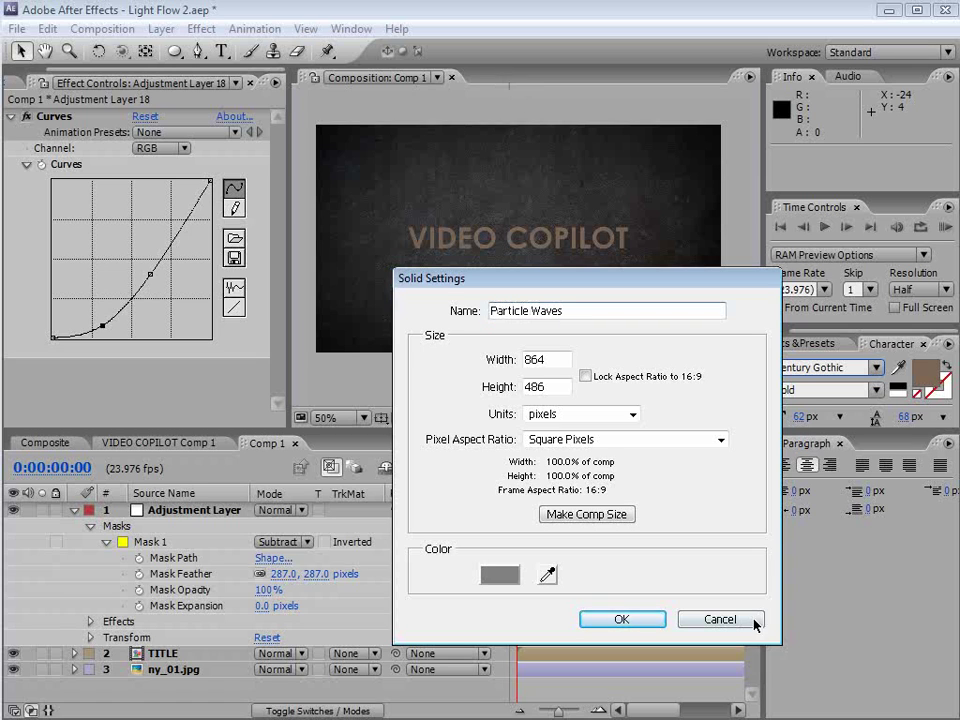
{"action": "left_click", "coordinate": [621, 619]}
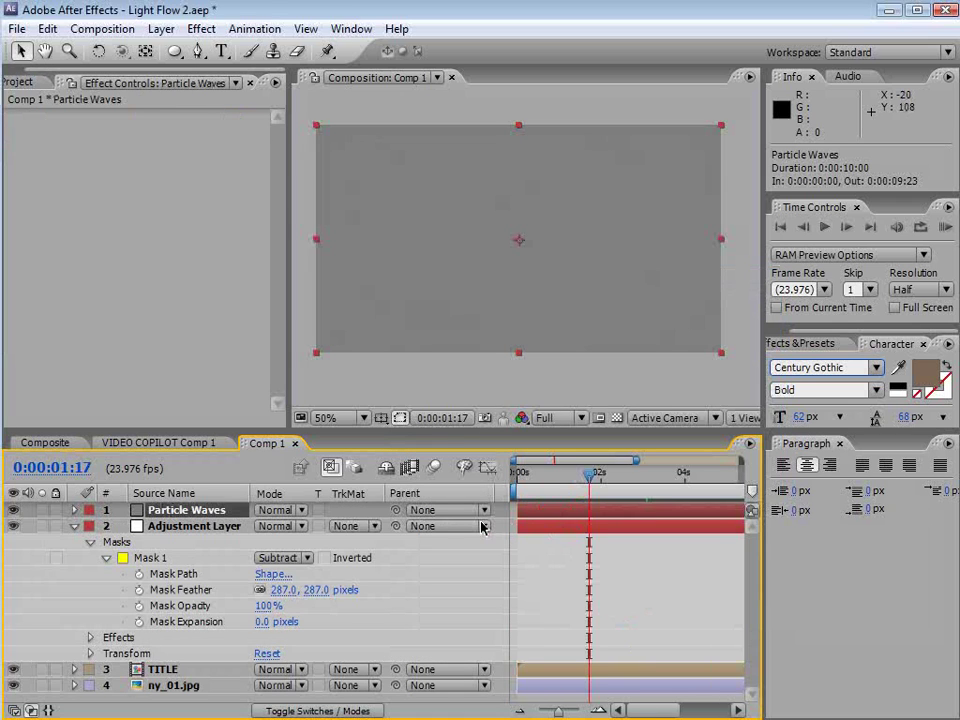
Apply CC Particle World to the Particle Waves solid with the grid turned off.
{"action": "left_click", "coordinate": [201, 29]}
{"action": "mouse_move", "coordinate": [250, 518]}
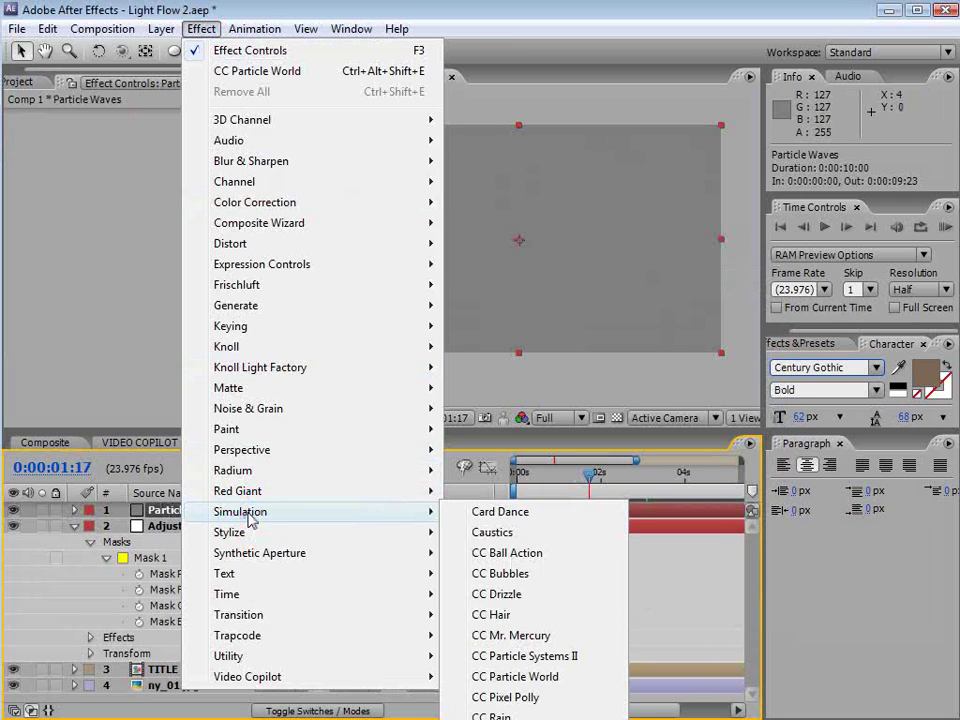
{"action": "left_click", "coordinate": [560, 678]}
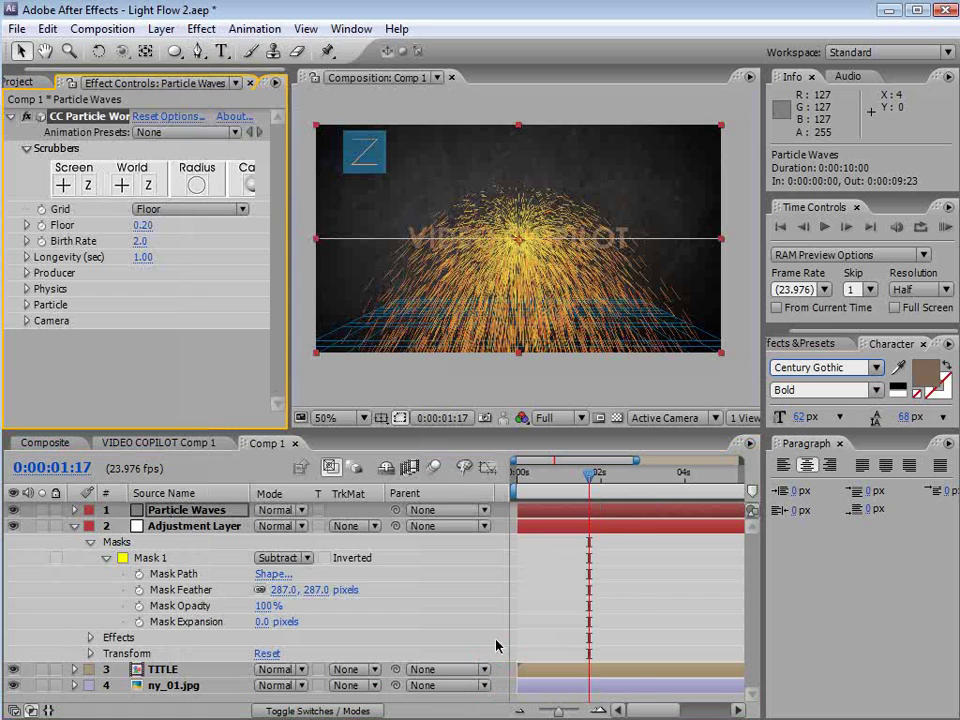
{"action": "left_click", "coordinate": [189, 209]}
{"action": "left_click", "coordinate": [178, 130]}
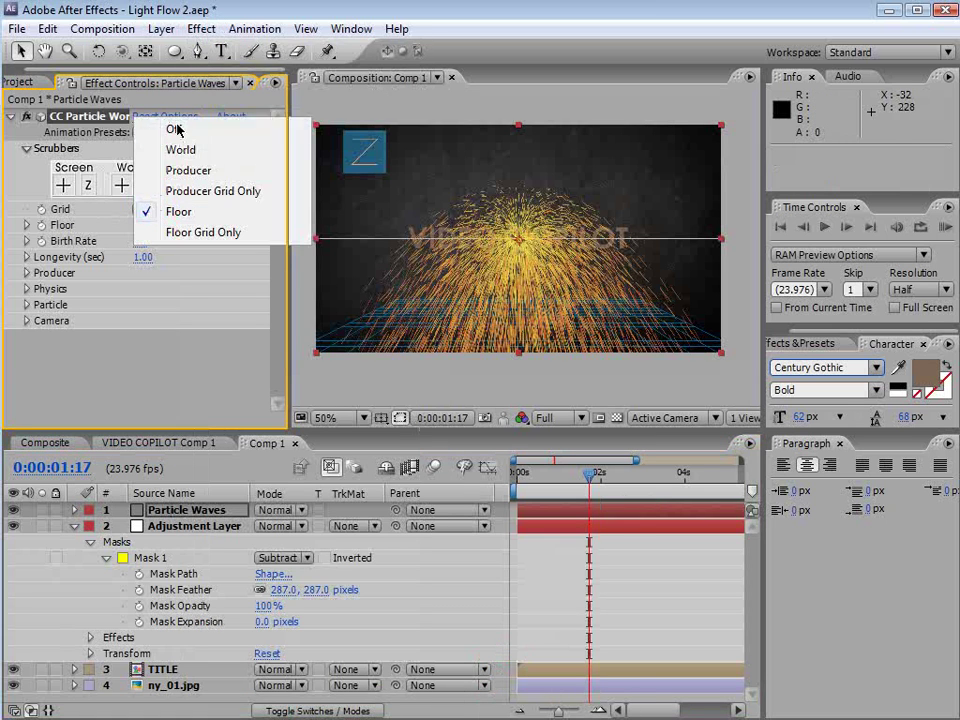
Set the Particle World physics Velocity and Gravity both to 0.
{"action": "left_click", "coordinate": [27, 289]}
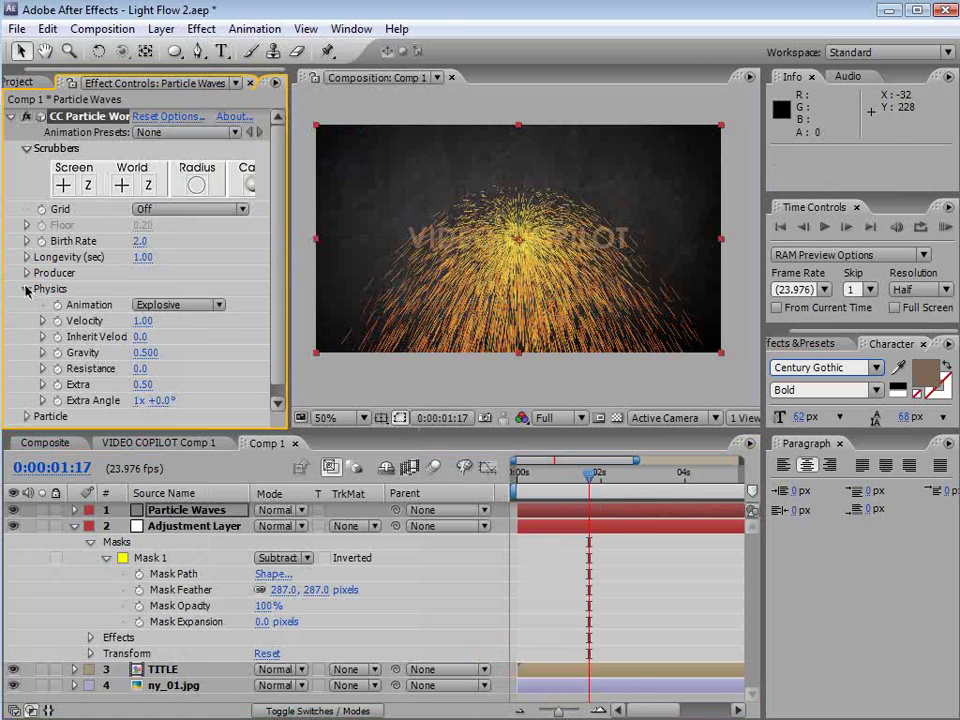
{"action": "left_click_drag", "start_coordinate": [143, 321], "coordinate": [146, 321]}
{"action": "left_click", "coordinate": [143, 321]}
{"action": "type", "text": "0"}
{"action": "key", "text": "Return"}
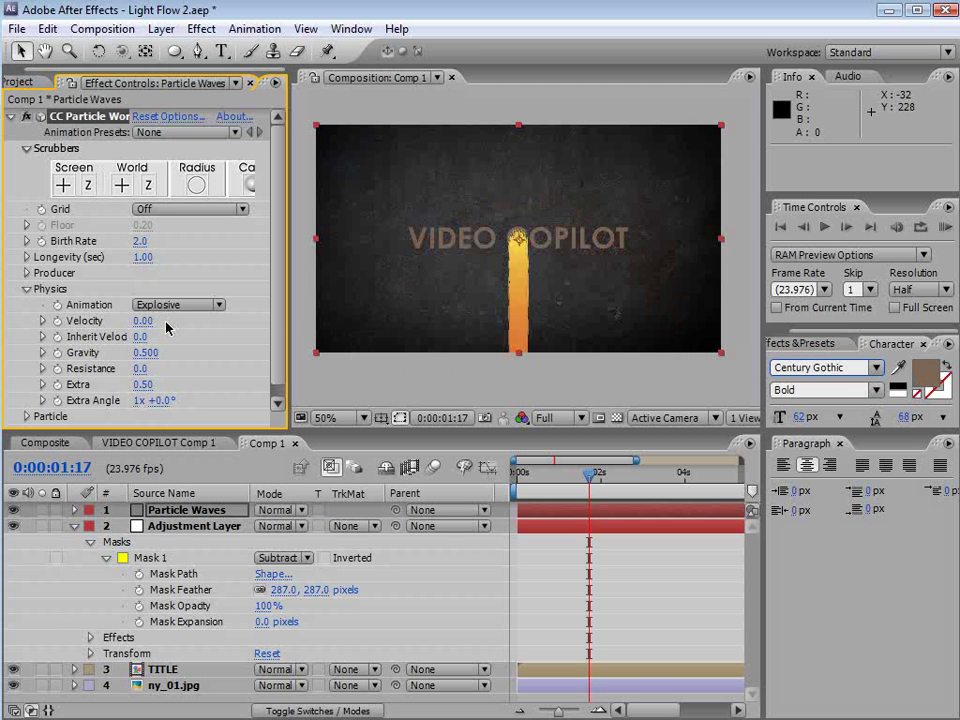
{"action": "left_click_drag", "start_coordinate": [145, 353], "coordinate": [148, 358]}
{"action": "left_click", "coordinate": [148, 356]}
{"action": "type", "text": "0"}
{"action": "key", "text": "Return"}
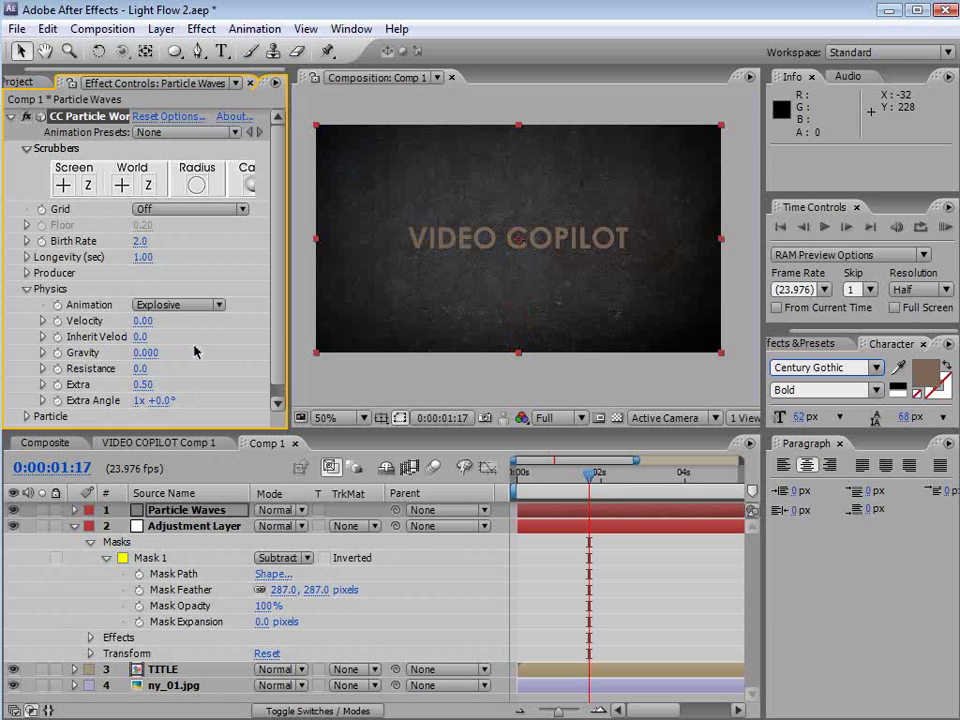
Change the Particle Type to Faded Sphere and preview the particles.
{"action": "scroll", "coordinate": [150, 300], "scroll_direction": "down", "scroll_amount": 1}
{"action": "left_click", "coordinate": [27, 402]}
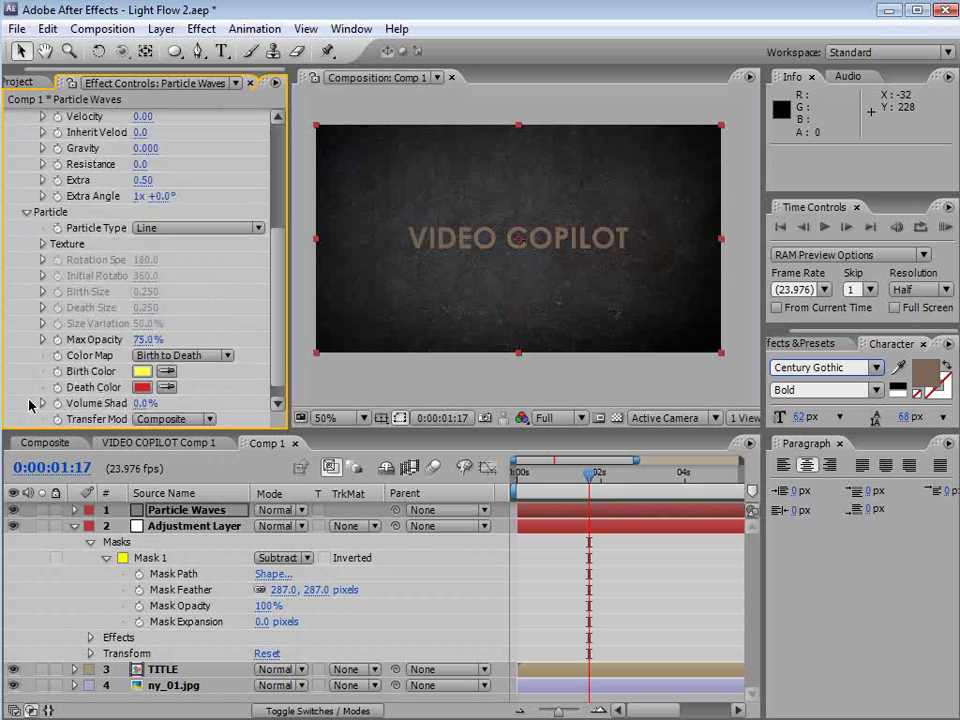
{"action": "left_click", "coordinate": [170, 229]}
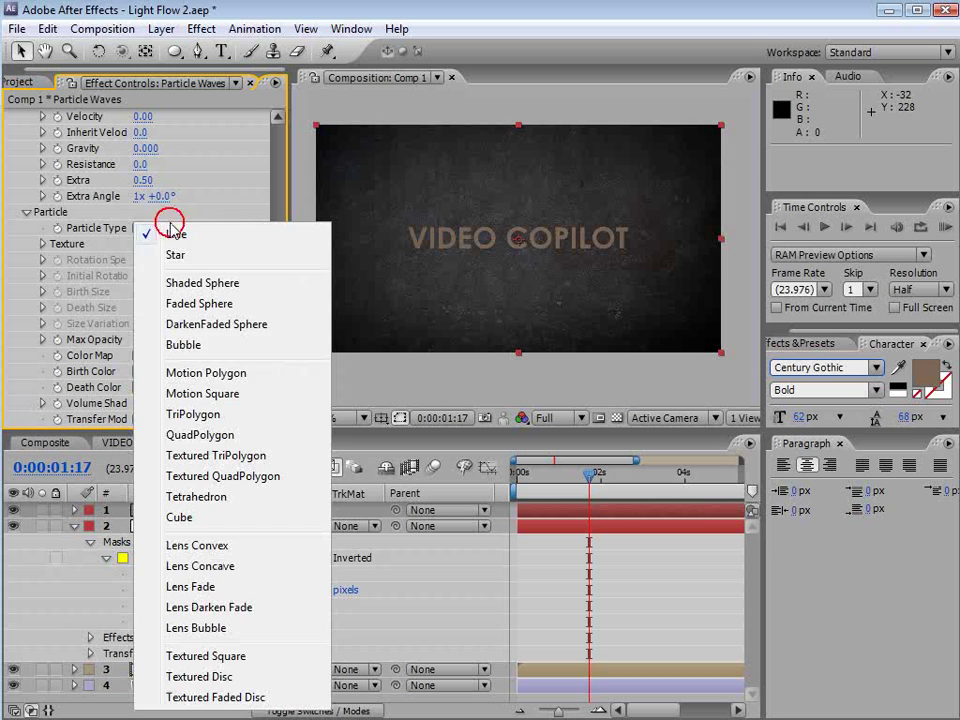
{"action": "left_click", "coordinate": [197, 304]}
{"action": "key", "text": "space"}
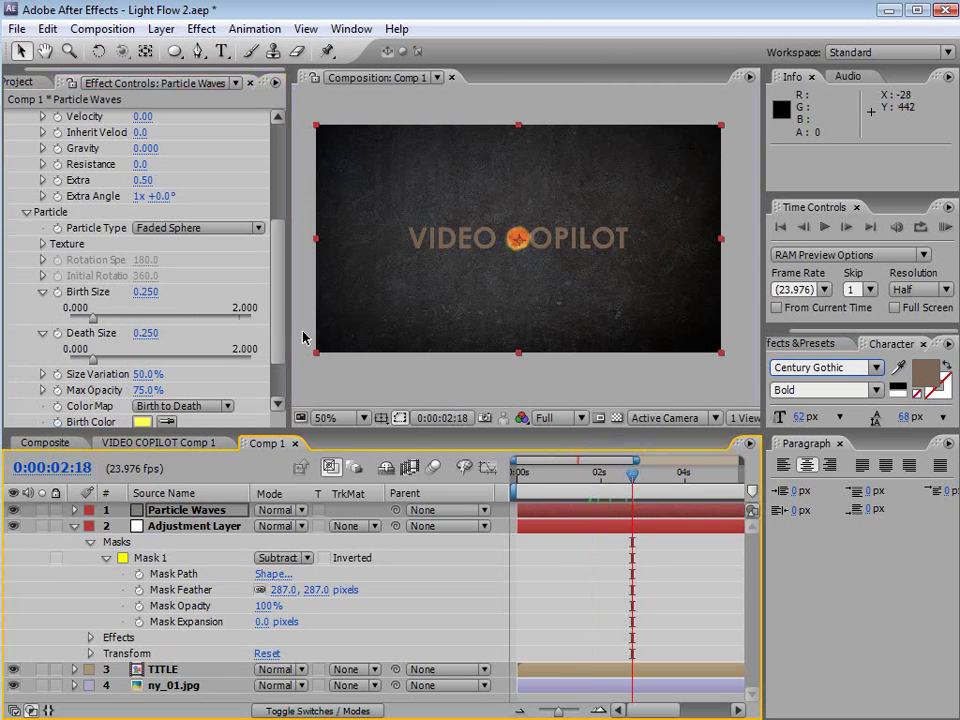
{"action": "scroll", "coordinate": [278, 317], "scroll_direction": "up", "scroll_amount": 5}
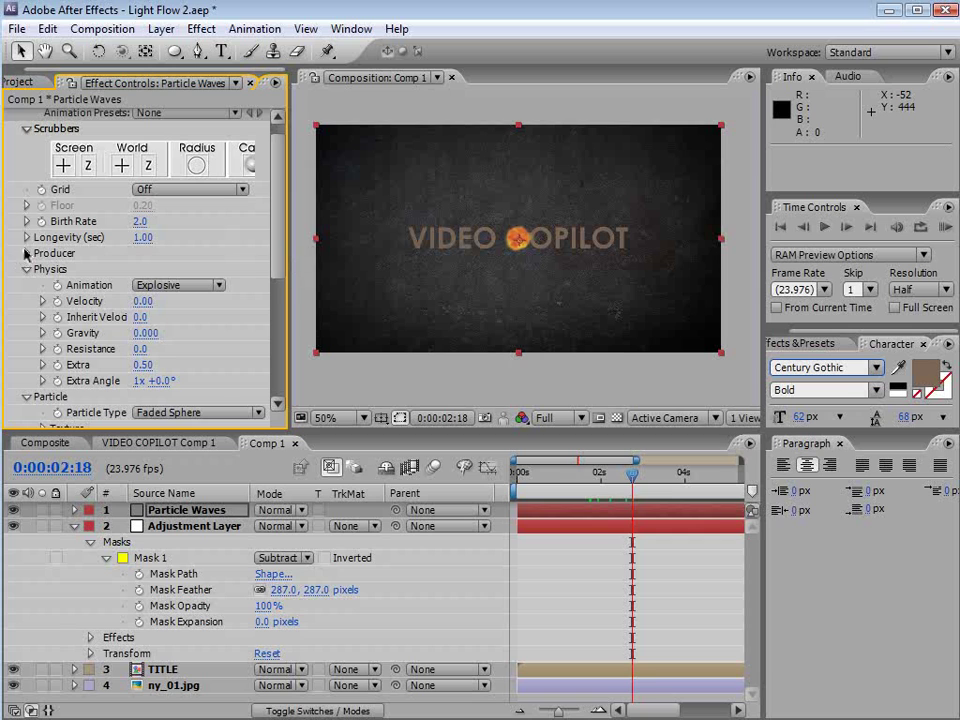
Widen the Producer's Radius X, Y and Z to spread the particles across the frame.
{"action": "left_click", "coordinate": [26, 253]}
{"action": "left_click_drag", "start_coordinate": [138, 316], "coordinate": [180, 329]}
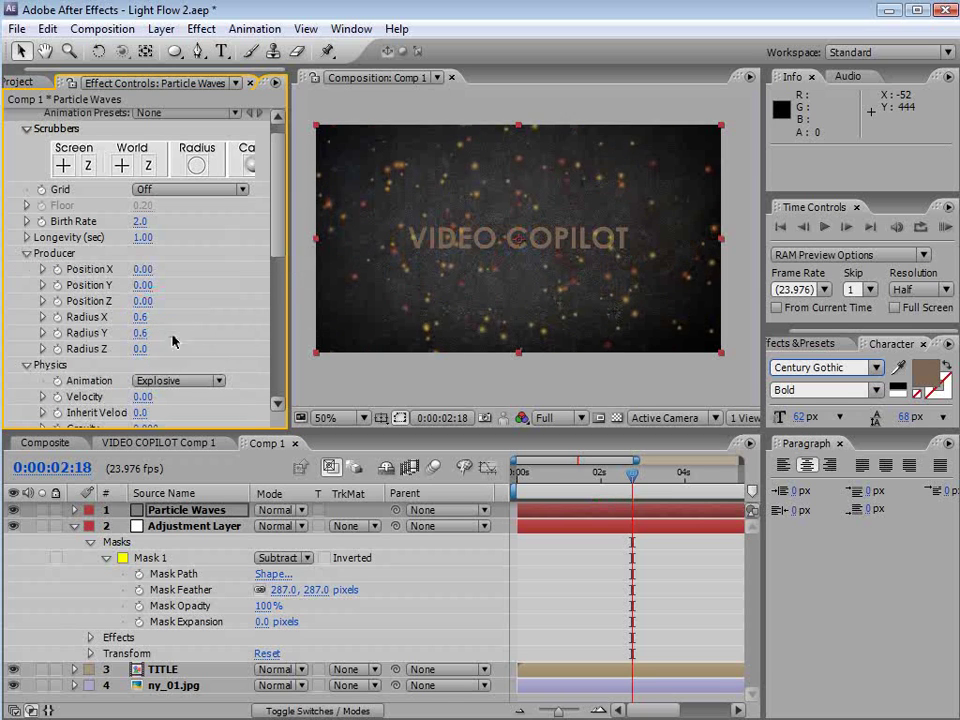
{"action": "mouse_move", "coordinate": [148, 348]}
{"action": "left_mouse_down"}
{"action": "mouse_move", "coordinate": [161, 347]}
{"action": "mouse_move", "coordinate": [146, 333]}
{"action": "left_mouse_up"}
{"action": "left_click_drag", "start_coordinate": [266, 257], "coordinate": [277, 347]}
{"action": "scroll", "coordinate": [158, 318], "scroll_direction": "down", "scroll_amount": 1}
Enlarge the particles to Birth Size 1.880 and Death Size 1.970.
{"action": "left_click_drag", "start_coordinate": [150, 289], "coordinate": [233, 312]}
{"action": "left_click_drag", "start_coordinate": [148, 330], "coordinate": [310, 334]}
{"action": "left_click_drag", "start_coordinate": [147, 291], "coordinate": [202, 286]}
{"action": "left_click_drag", "start_coordinate": [277, 302], "coordinate": [282, 272]}
Set Gravity to 0.220 for a slight drift, scrubbing the timeline to preview up to 3:09.
{"action": "left_click_drag", "start_coordinate": [648, 481], "coordinate": [607, 472]}
{"action": "left_click_drag", "start_coordinate": [142, 283], "coordinate": [192, 281]}
{"action": "left_click_drag", "start_coordinate": [567, 478], "coordinate": [643, 474]}
{"action": "left_click_drag", "start_coordinate": [155, 285], "coordinate": [137, 298]}
{"action": "left_click_drag", "start_coordinate": [575, 497], "coordinate": [648, 488]}
{"action": "scroll", "coordinate": [279, 334], "scroll_direction": "down", "scroll_amount": 10}
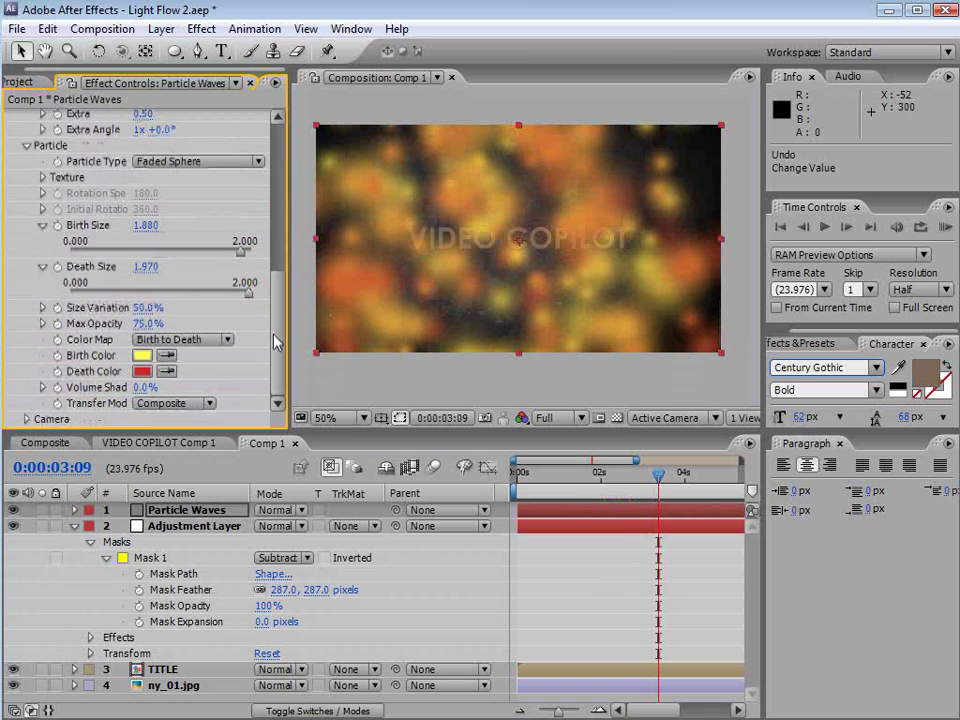
Set a muted blue Birth Color and a dark blue-grey Death Color for the particles.
{"action": "left_click", "coordinate": [141, 356]}
{"action": "left_click", "coordinate": [481, 507]}
{"action": "left_click_drag", "start_coordinate": [335, 505], "coordinate": [295, 524]}
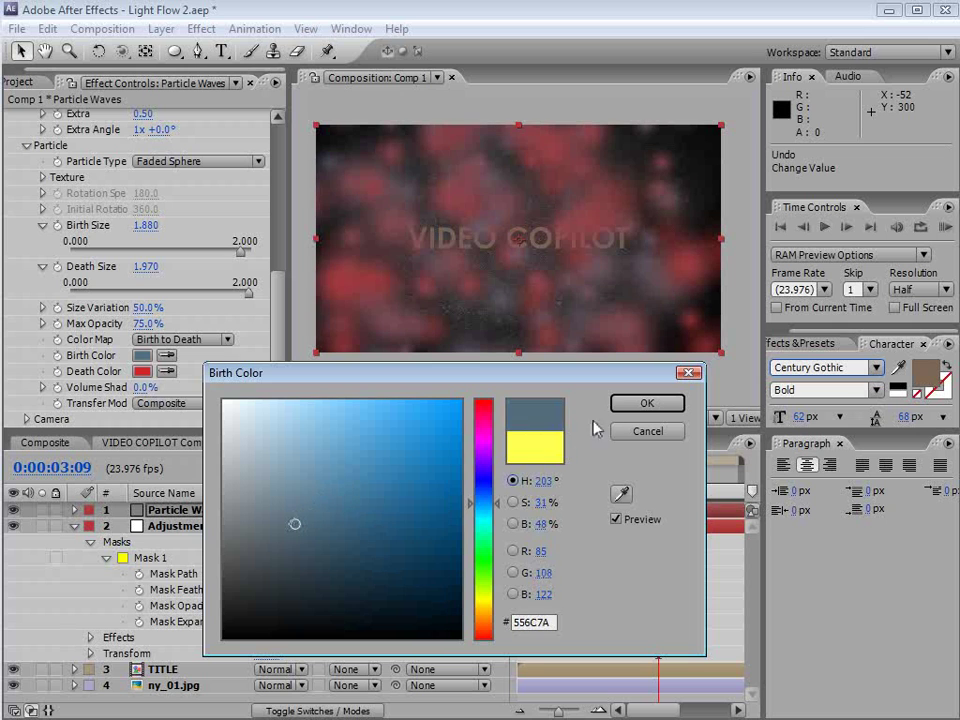
{"action": "left_click", "coordinate": [647, 403]}
{"action": "left_click", "coordinate": [141, 371]}
{"action": "left_click", "coordinate": [258, 465]}
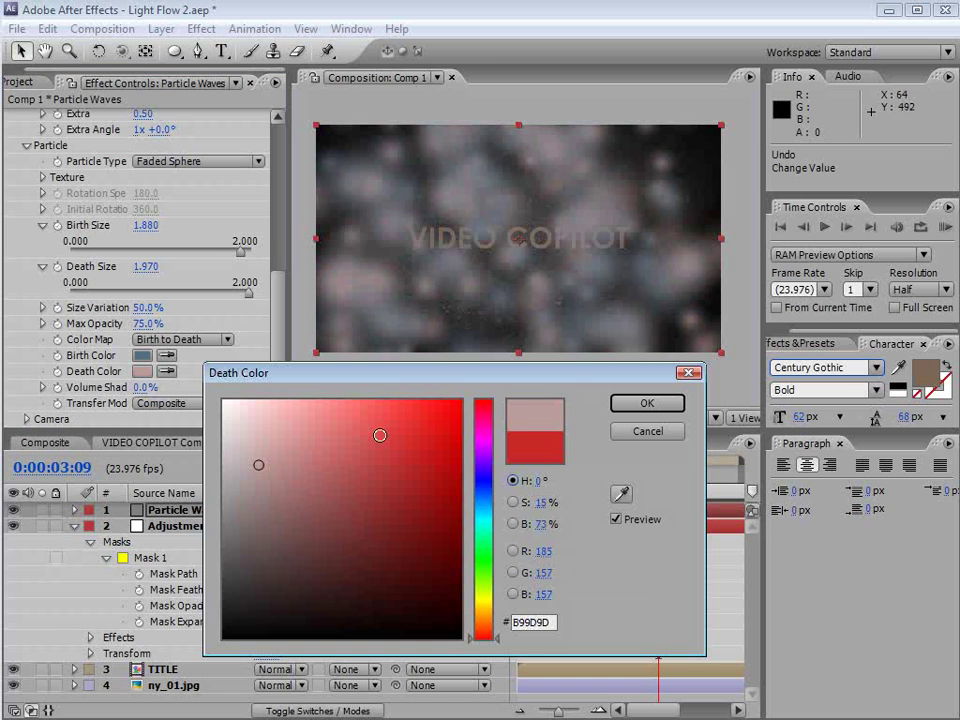
{"action": "left_click", "coordinate": [475, 502]}
{"action": "left_click", "coordinate": [287, 557]}
{"action": "left_click_drag", "start_coordinate": [287, 557], "coordinate": [294, 557]}
{"action": "left_click", "coordinate": [645, 404]}
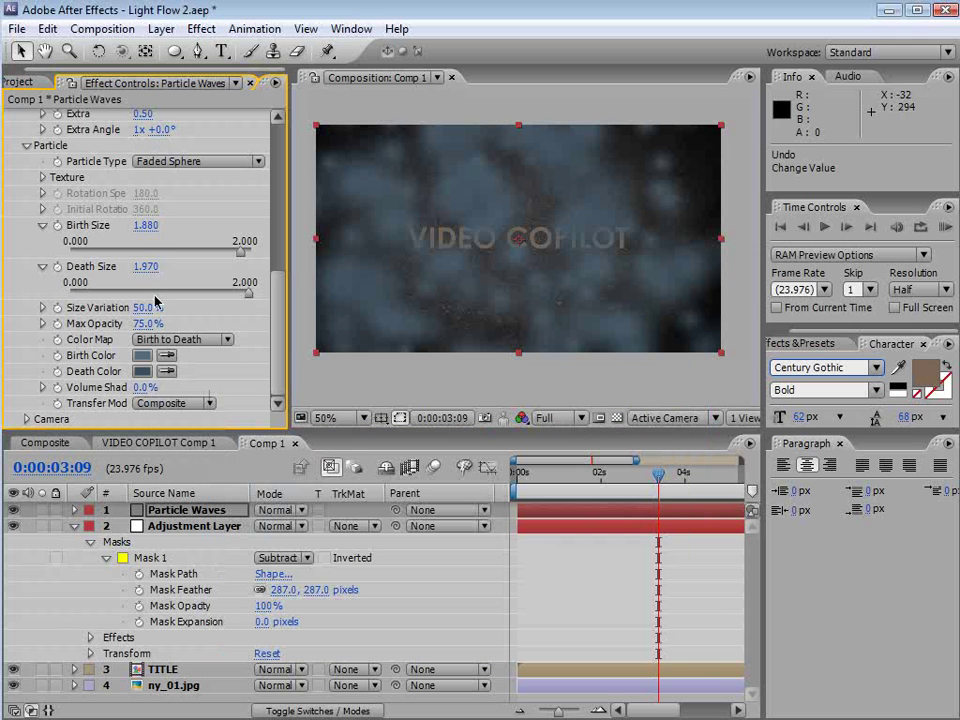
Raise the Birth Size to 2.500 and switch to a lighter blue-grey Birth Color.
{"action": "left_click_drag", "start_coordinate": [143, 228], "coordinate": [212, 260]}
{"action": "left_click", "coordinate": [158, 356]}
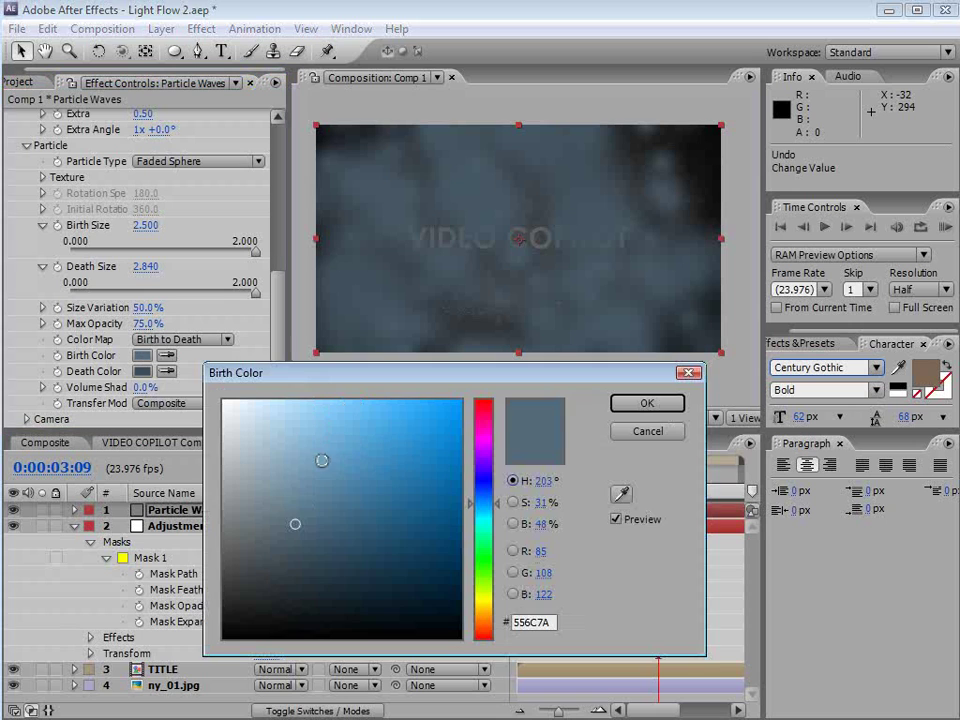
{"action": "mouse_move", "coordinate": [308, 471]}
{"action": "left_mouse_down"}
{"action": "mouse_move", "coordinate": [281, 482]}
{"action": "mouse_move", "coordinate": [253, 475]}
{"action": "left_mouse_up"}
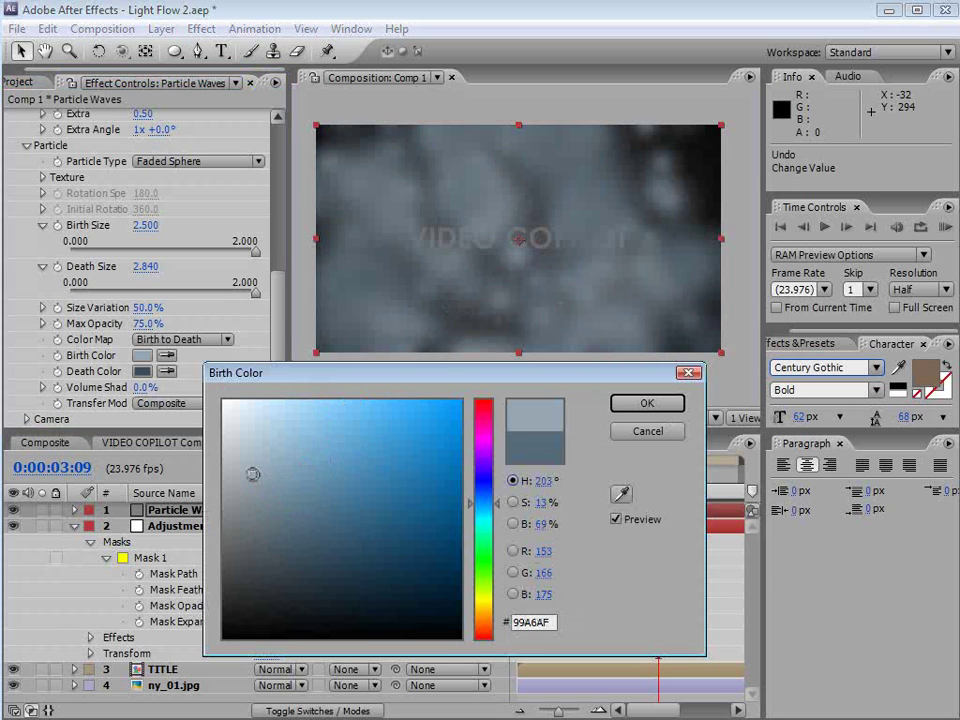
{"action": "left_click", "coordinate": [645, 404]}
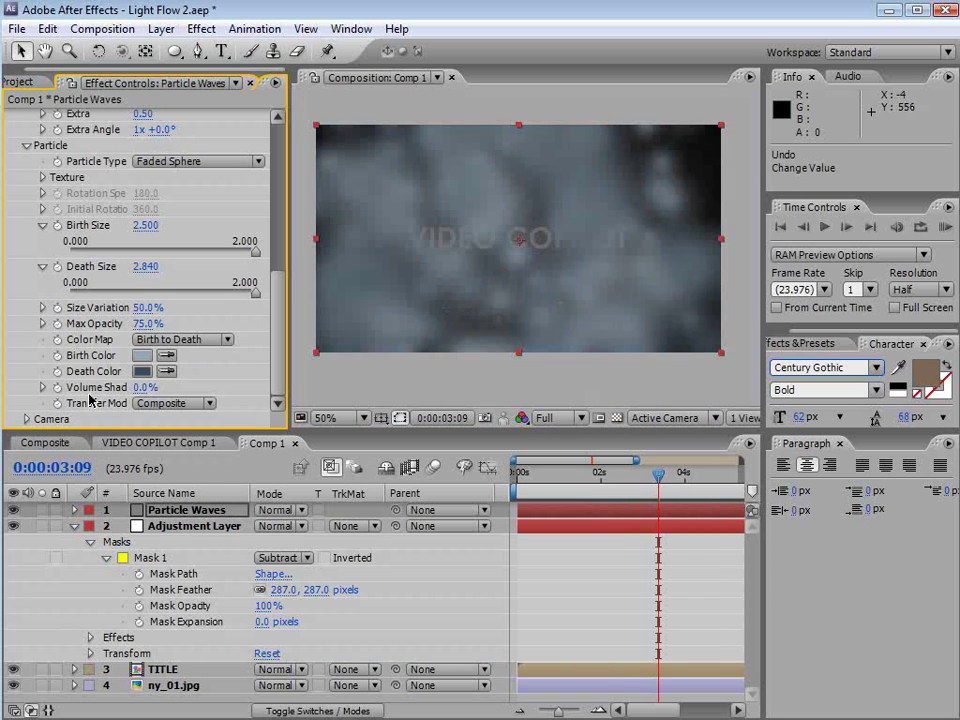
Set particle Longevity to 2 and Size Variation to 33%, then check the frame at 0:00:02:09.
{"action": "left_click_drag", "start_coordinate": [270, 387], "coordinate": [279, 240]}
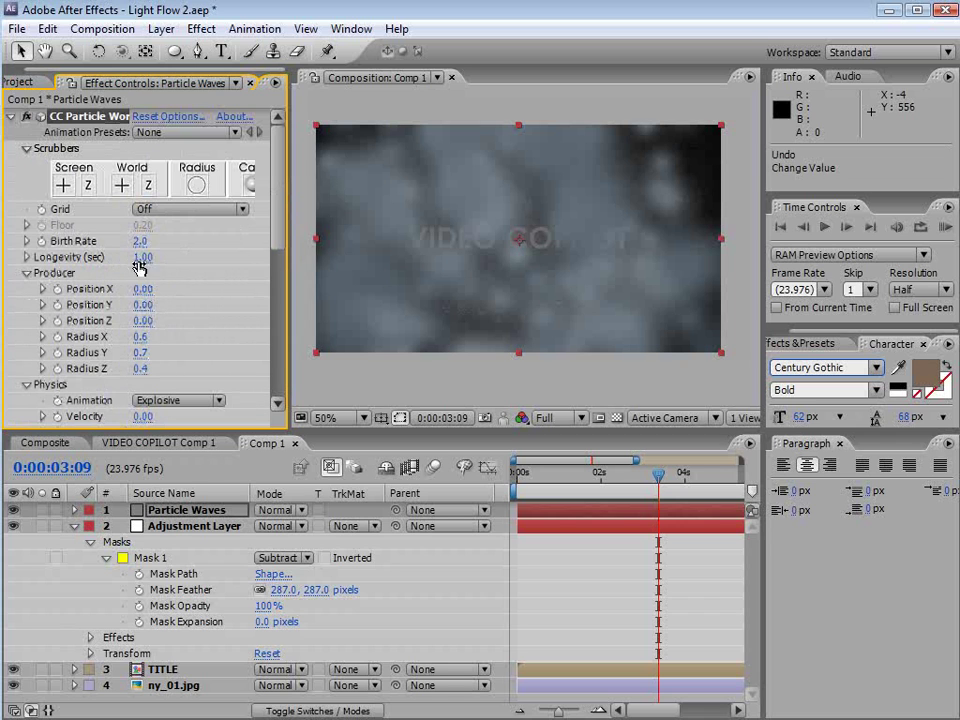
{"action": "left_click", "coordinate": [144, 259]}
{"action": "type", "text": "2"}
{"action": "key", "text": "Return"}
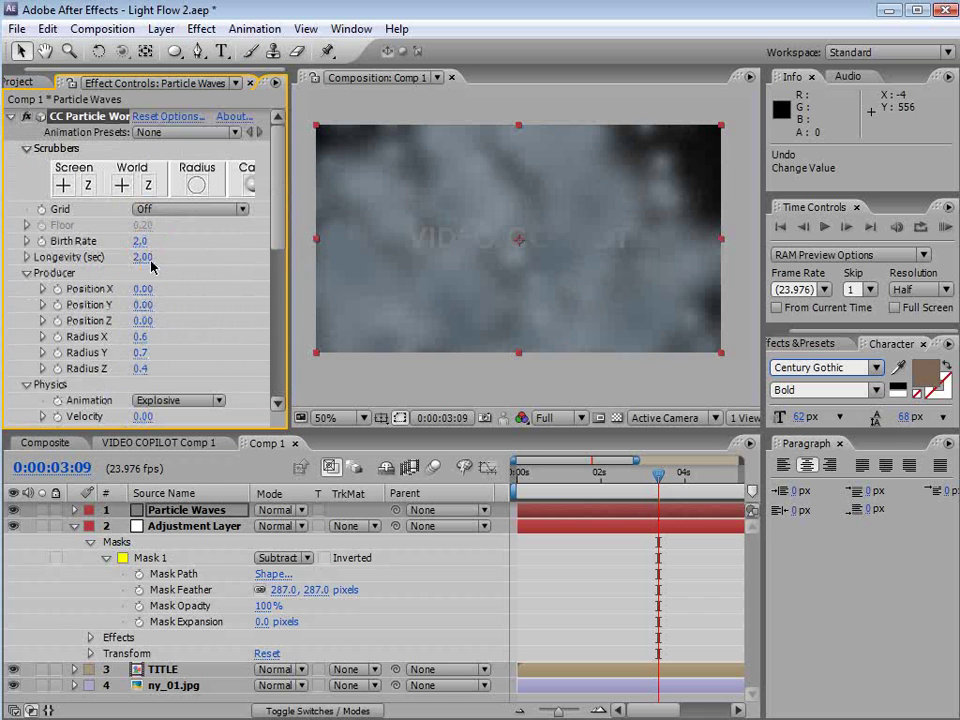
{"action": "left_click_drag", "start_coordinate": [658, 474], "coordinate": [671, 474]}
{"action": "left_click_drag", "start_coordinate": [281, 230], "coordinate": [278, 373]}
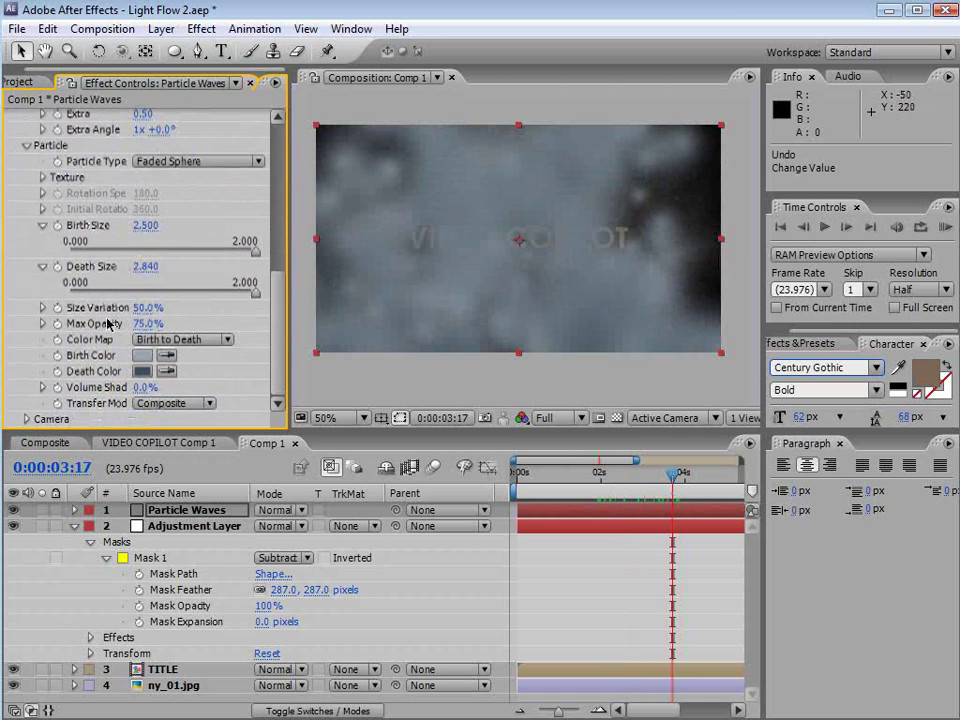
{"action": "mouse_move", "coordinate": [145, 305]}
{"action": "left_mouse_down"}
{"action": "mouse_move", "coordinate": [175, 306]}
{"action": "mouse_move", "coordinate": [115, 312]}
{"action": "mouse_move", "coordinate": [146, 323]}
{"action": "left_mouse_up"}
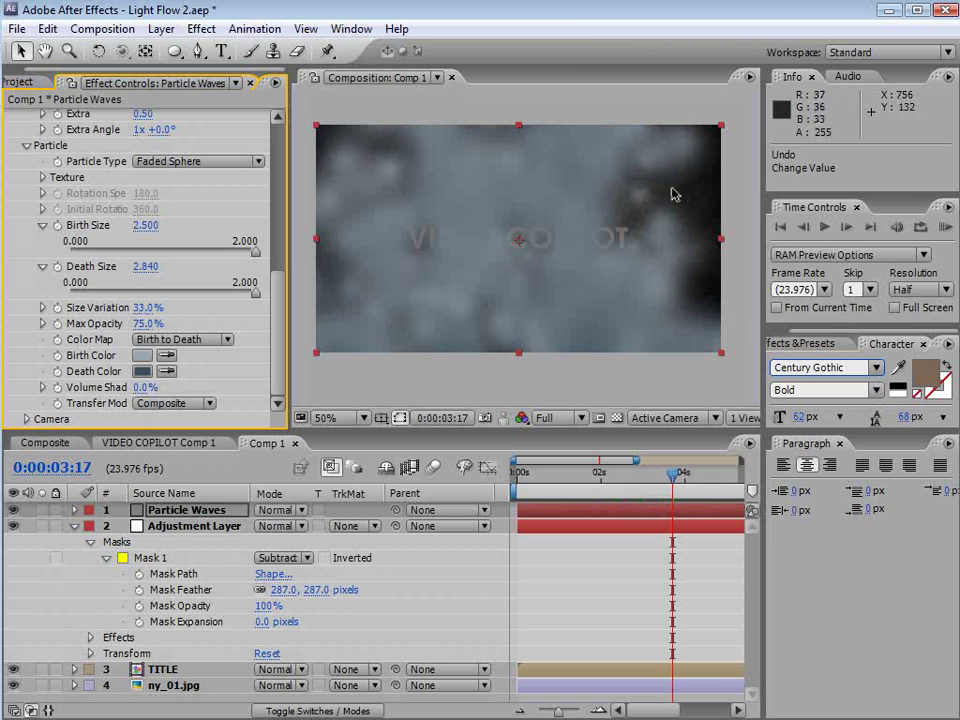
{"action": "left_click_drag", "start_coordinate": [657, 478], "coordinate": [617, 484]}
Apply Mesh Warp to Particle Waves and set its Rows and Columns to 3.
{"action": "key", "text": "ctrl+5"}
{"action": "left_click", "coordinate": [588, 517]}
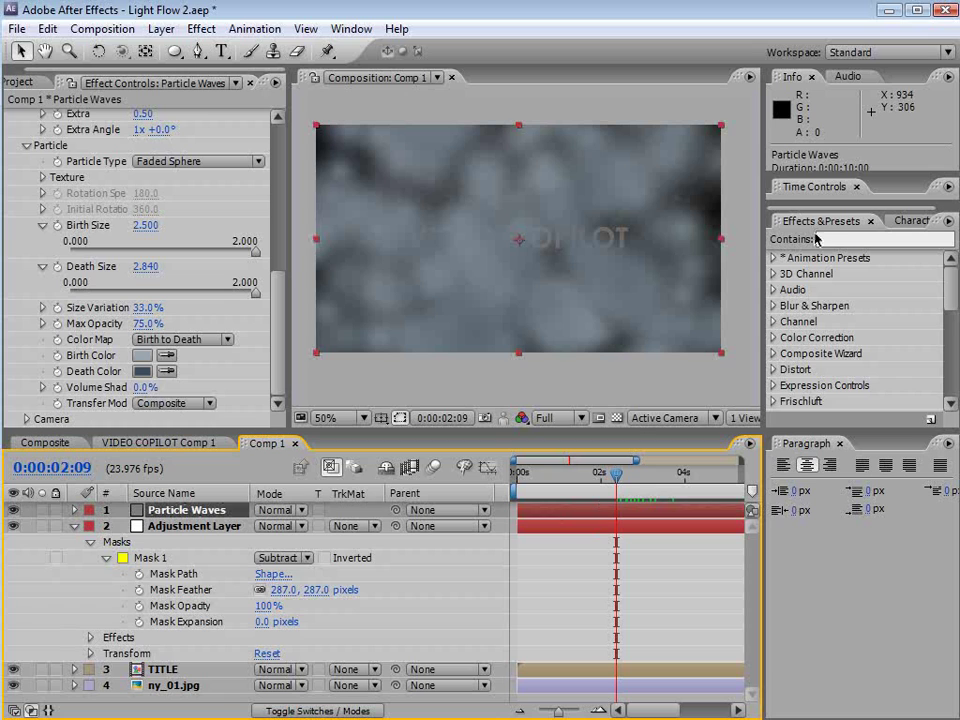
{"action": "left_click", "coordinate": [847, 238]}
{"action": "type", "text": "mesh w"}
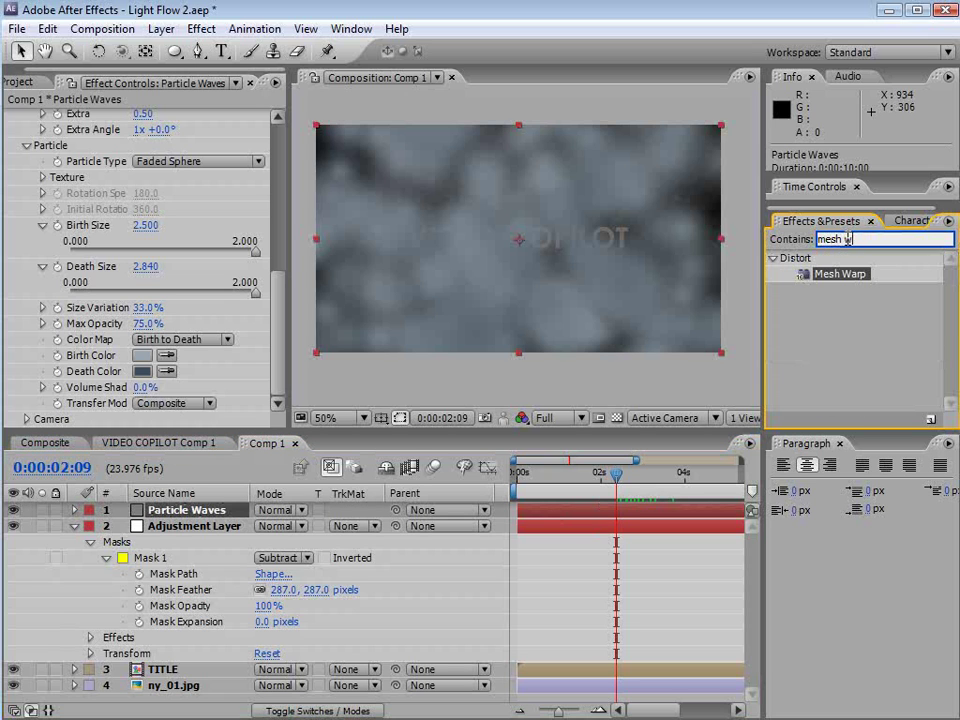
{"action": "left_click_drag", "start_coordinate": [833, 278], "coordinate": [197, 514]}
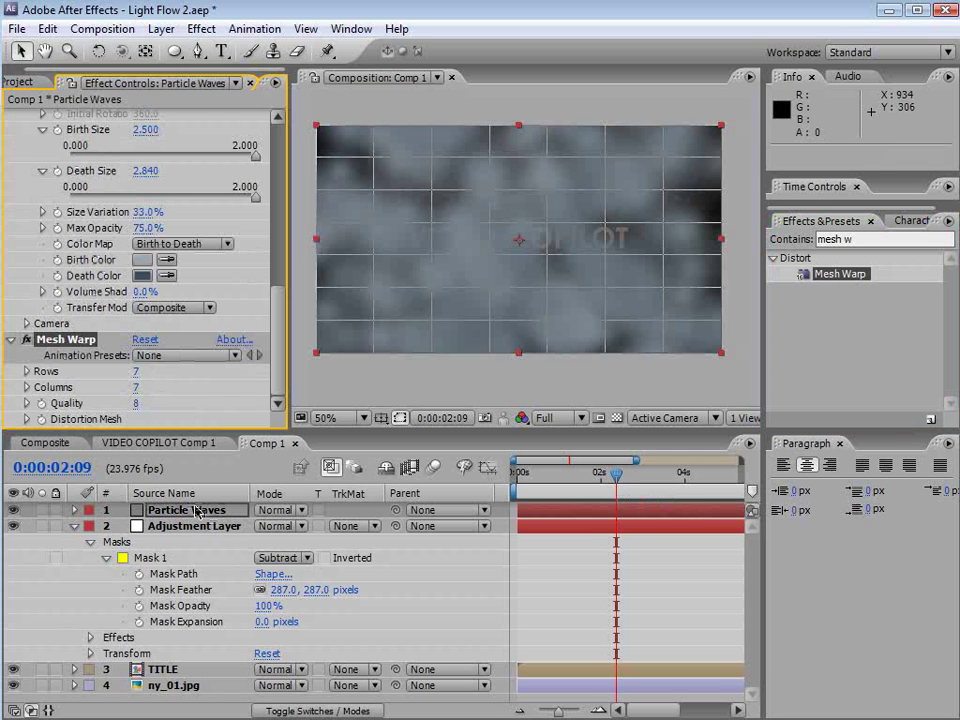
{"action": "left_click", "coordinate": [150, 371]}
{"action": "type", "text": "3"}
{"action": "key", "text": "Tab"}
{"action": "type", "text": "3"}
{"action": "key", "text": "Return"}
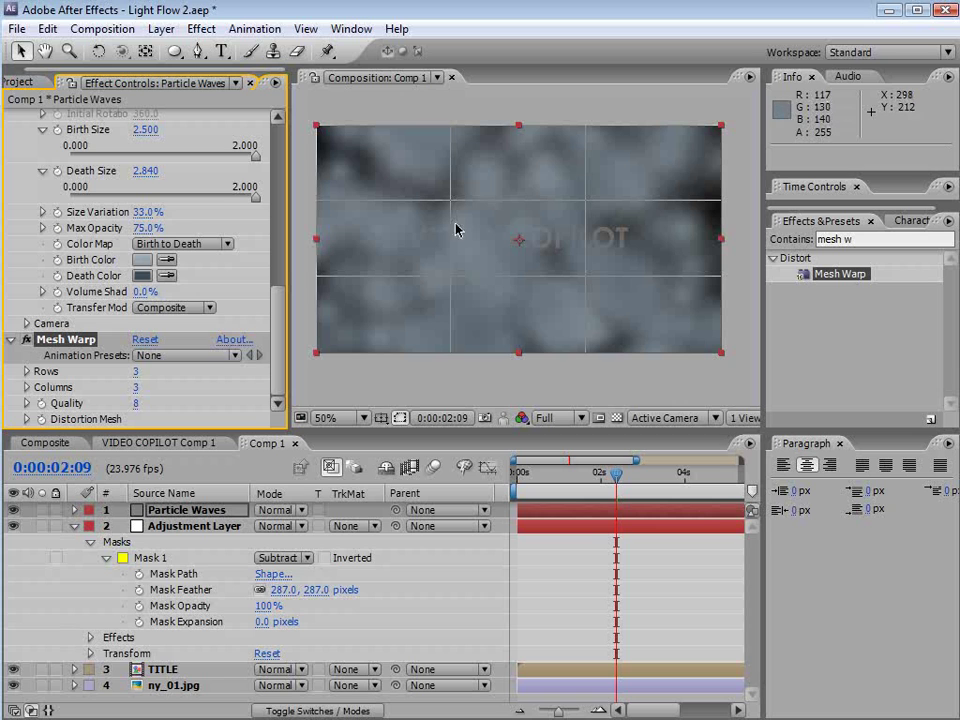
Pull the inner mesh grid points toward the centre to start curving the particles.
{"action": "left_click_drag", "start_coordinate": [546, 432], "coordinate": [546, 526]}
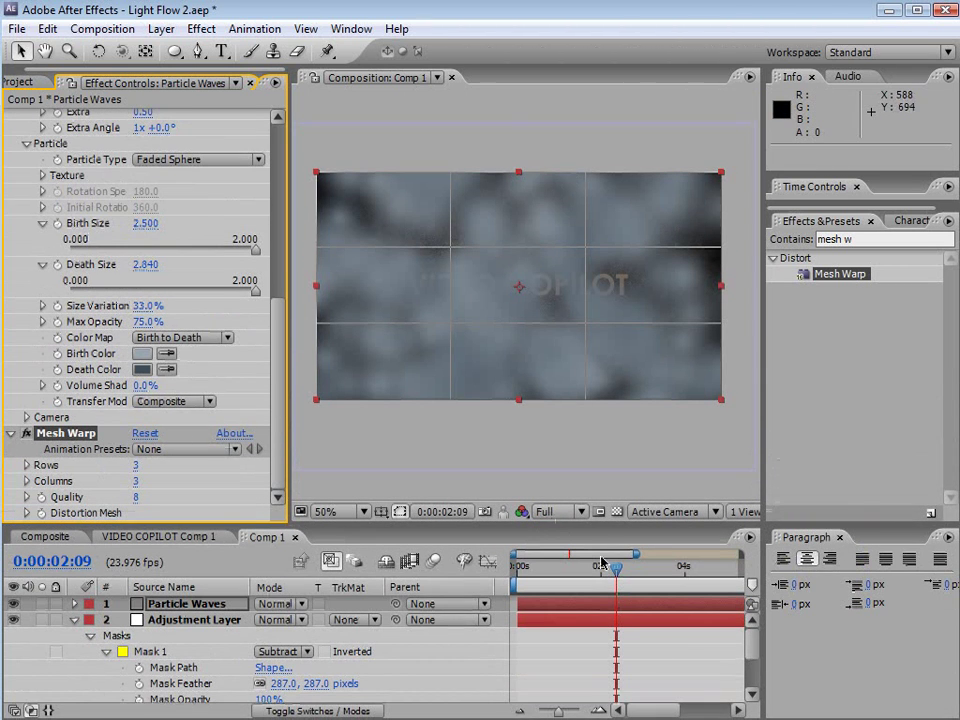
{"action": "left_click_drag", "start_coordinate": [593, 565], "coordinate": [628, 568]}
{"action": "left_click_drag", "start_coordinate": [452, 324], "coordinate": [473, 330]}
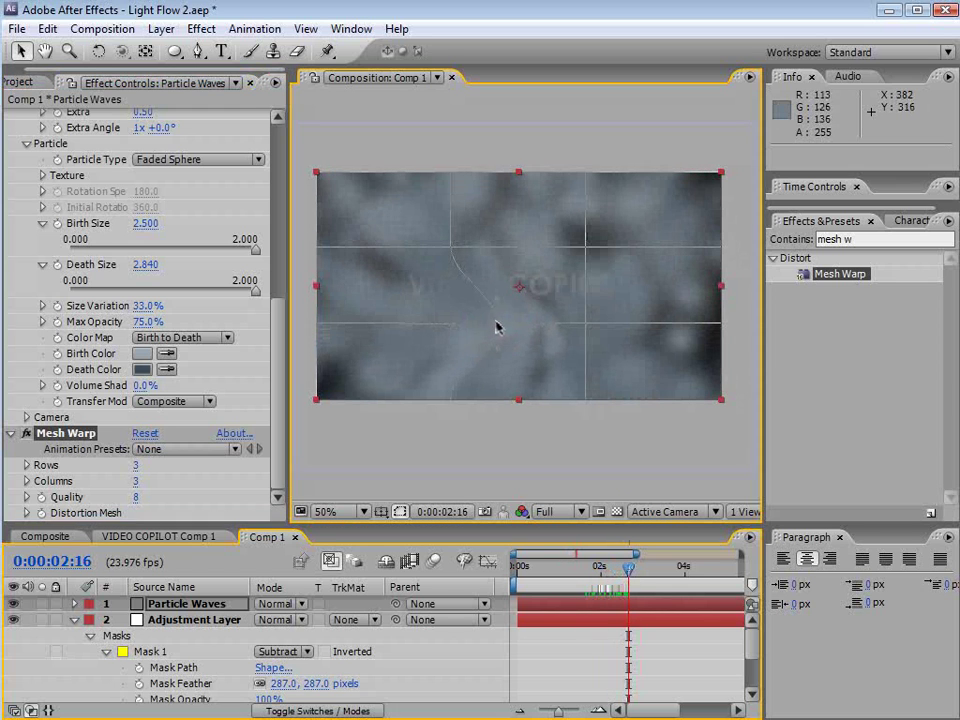
{"action": "left_click_drag", "start_coordinate": [454, 251], "coordinate": [486, 249]}
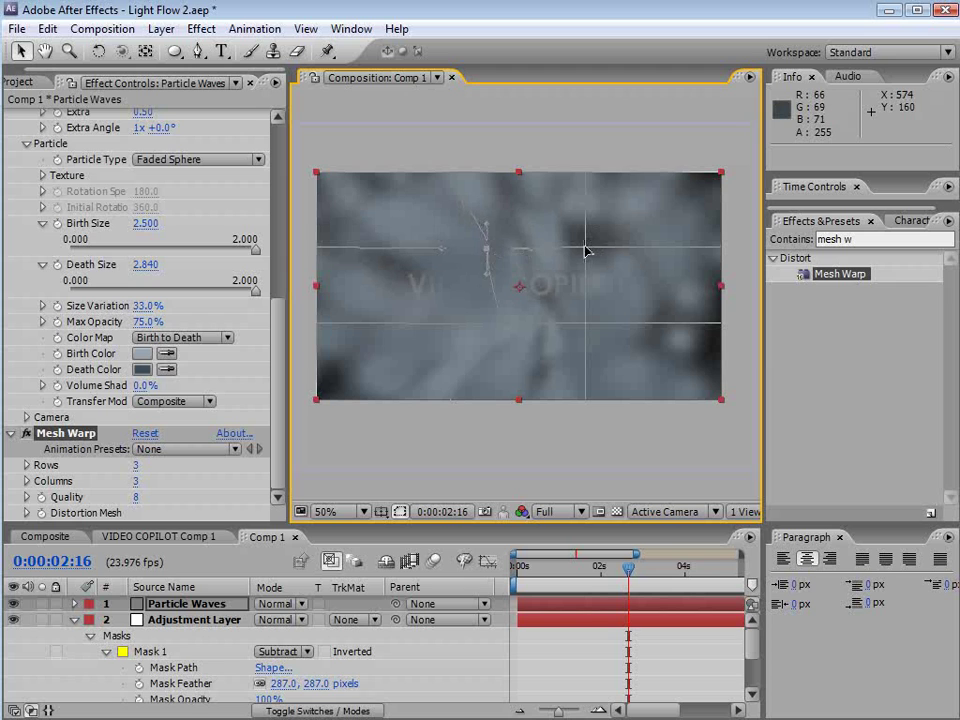
{"action": "left_click_drag", "start_coordinate": [586, 250], "coordinate": [566, 251]}
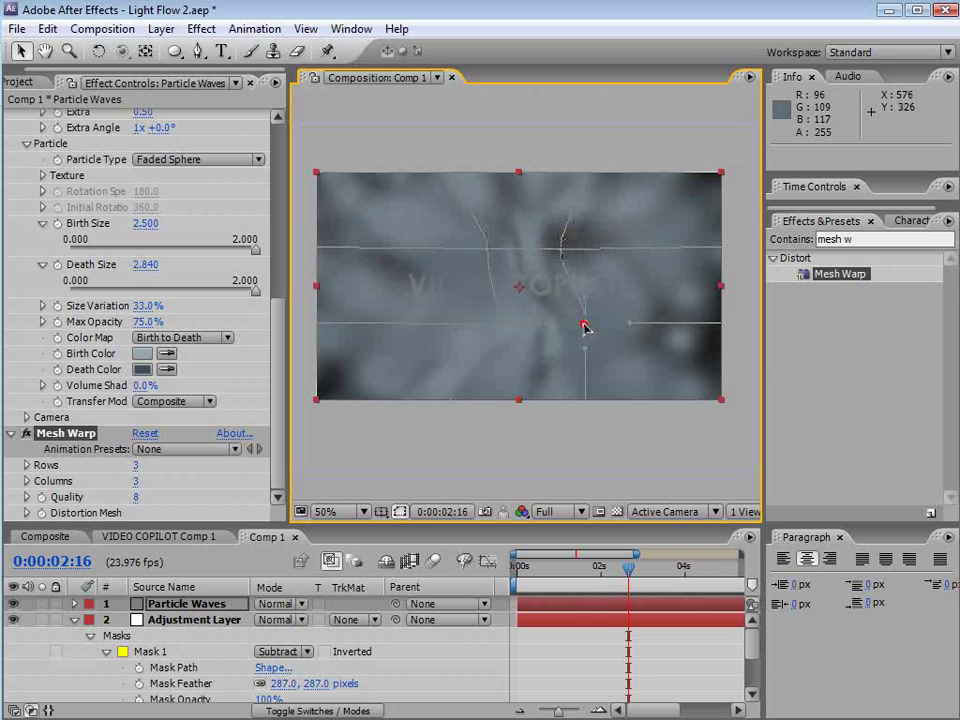
{"action": "left_click_drag", "start_coordinate": [579, 328], "coordinate": [549, 339]}
Bend the bottom edge and upper grid points further to sweep the particles into streaks.
{"action": "left_click", "coordinate": [585, 399]}
{"action": "left_click_drag", "start_coordinate": [585, 400], "coordinate": [544, 410]}
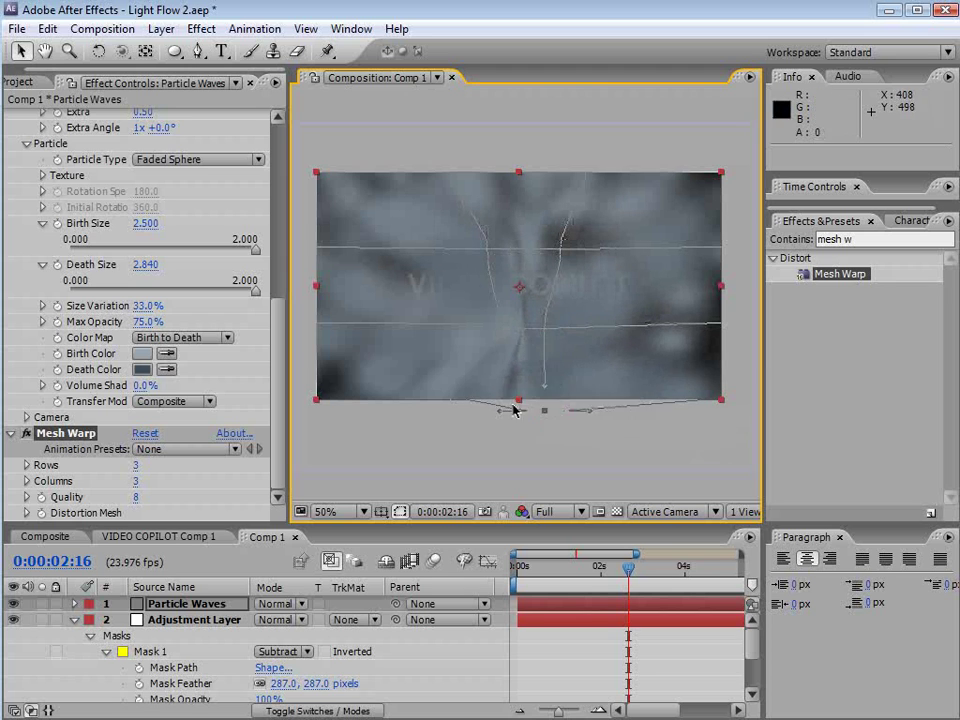
{"action": "left_click", "coordinate": [563, 249]}
{"action": "mouse_move", "coordinate": [563, 249]}
{"action": "left_mouse_down"}
{"action": "mouse_move", "coordinate": [583, 229]}
{"action": "mouse_move", "coordinate": [574, 251]}
{"action": "left_mouse_up"}
{"action": "left_click", "coordinate": [488, 252]}
{"action": "left_click_drag", "start_coordinate": [490, 252], "coordinate": [474, 347]}
{"action": "left_click_drag", "start_coordinate": [438, 175], "coordinate": [454, 199]}
{"action": "left_click_drag", "start_coordinate": [632, 568], "coordinate": [581, 571]}
Blend Particle Waves in Screen mode and drop its opacity to about 16%.
{"action": "key", "text": "space"}
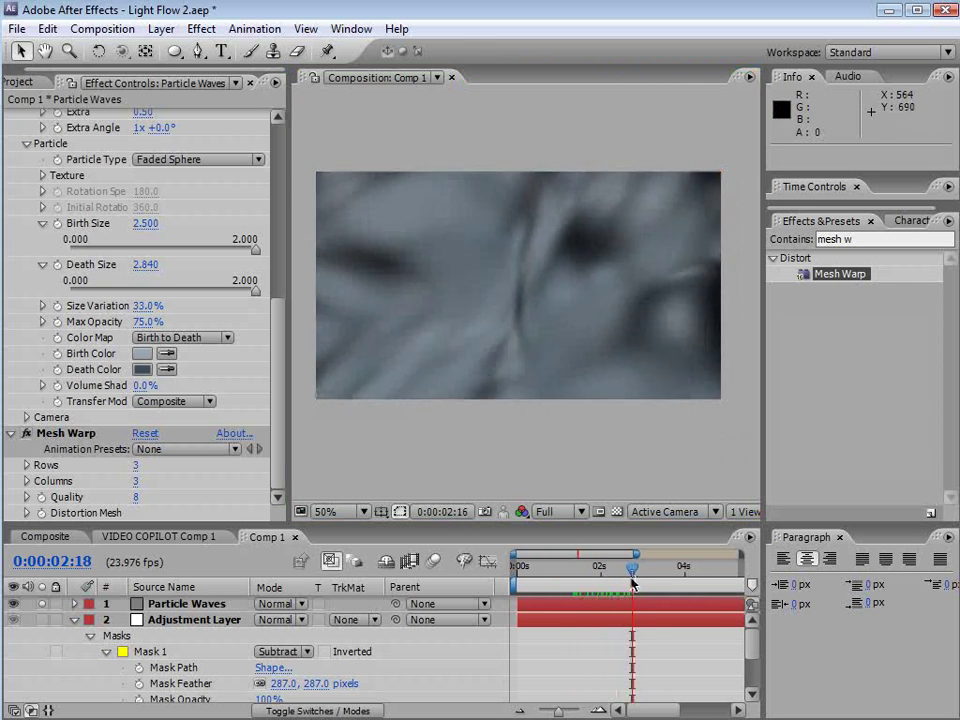
{"action": "left_click", "coordinate": [190, 605]}
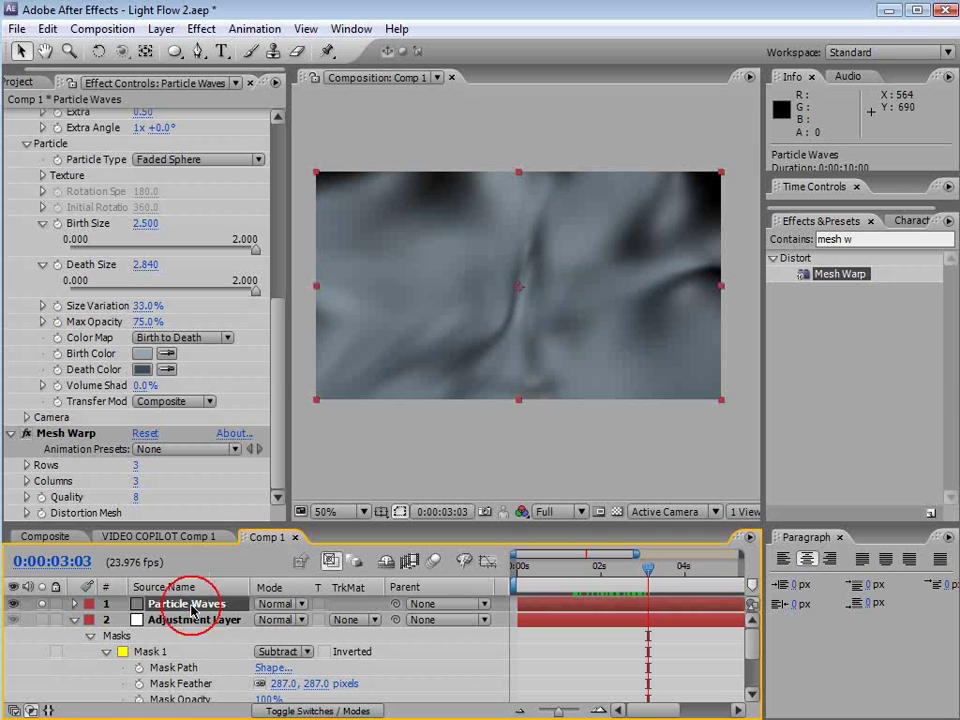
{"action": "left_click", "coordinate": [262, 606]}
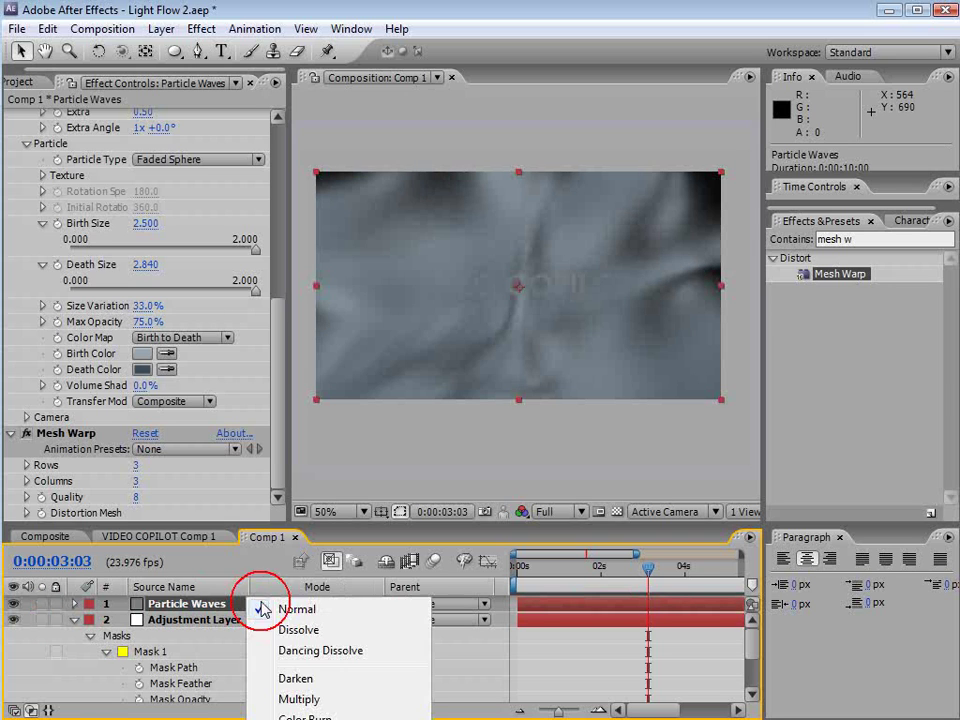
{"action": "left_click", "coordinate": [298, 716]}
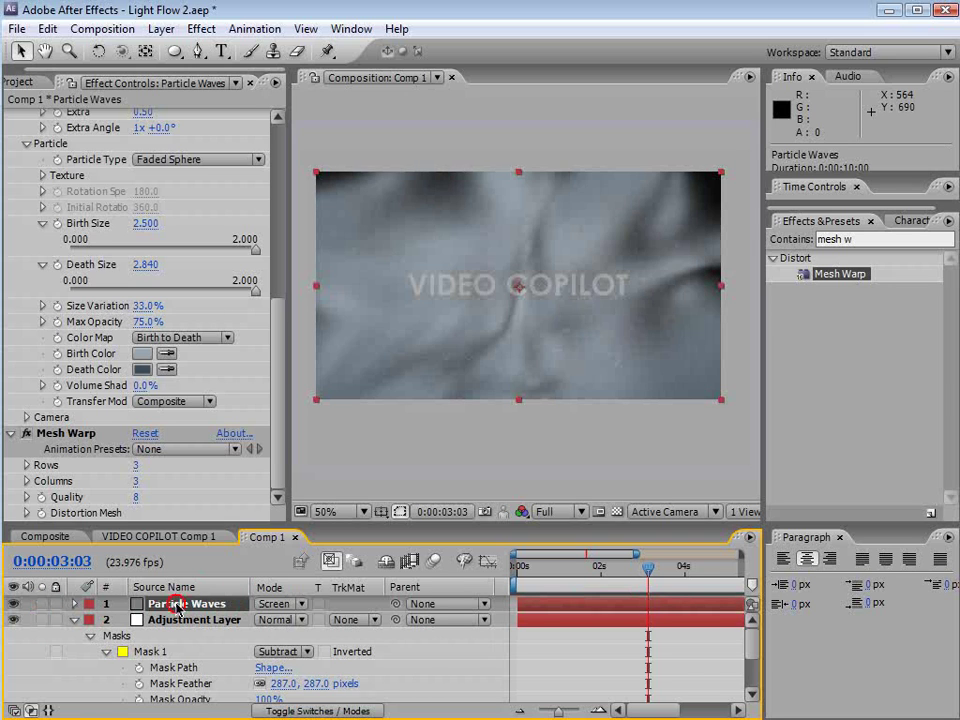
{"action": "key", "text": "t"}
{"action": "mouse_move", "coordinate": [265, 620]}
{"action": "left_mouse_down"}
{"action": "mouse_move", "coordinate": [240, 622]}
{"action": "mouse_move", "coordinate": [262, 624]}
{"action": "left_mouse_up"}
{"action": "left_click_drag", "start_coordinate": [545, 568], "coordinate": [625, 591]}
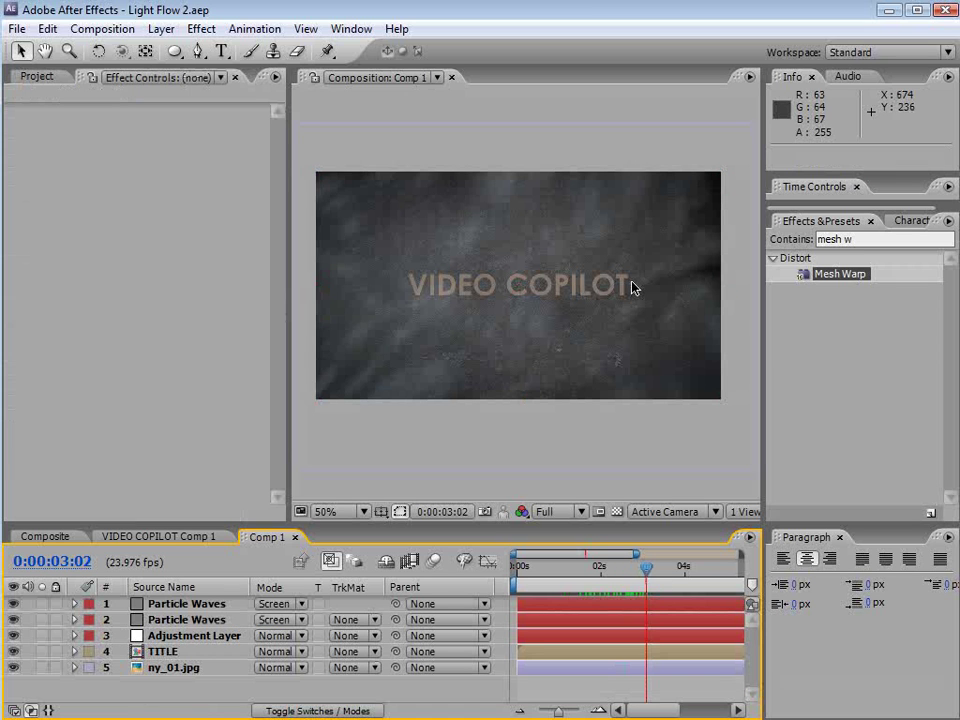
Create a comp-sized solid named 'small particles' and bring up its label colours.
{"action": "left_click", "coordinate": [161, 28]}
{"action": "mouse_move", "coordinate": [300, 50]}
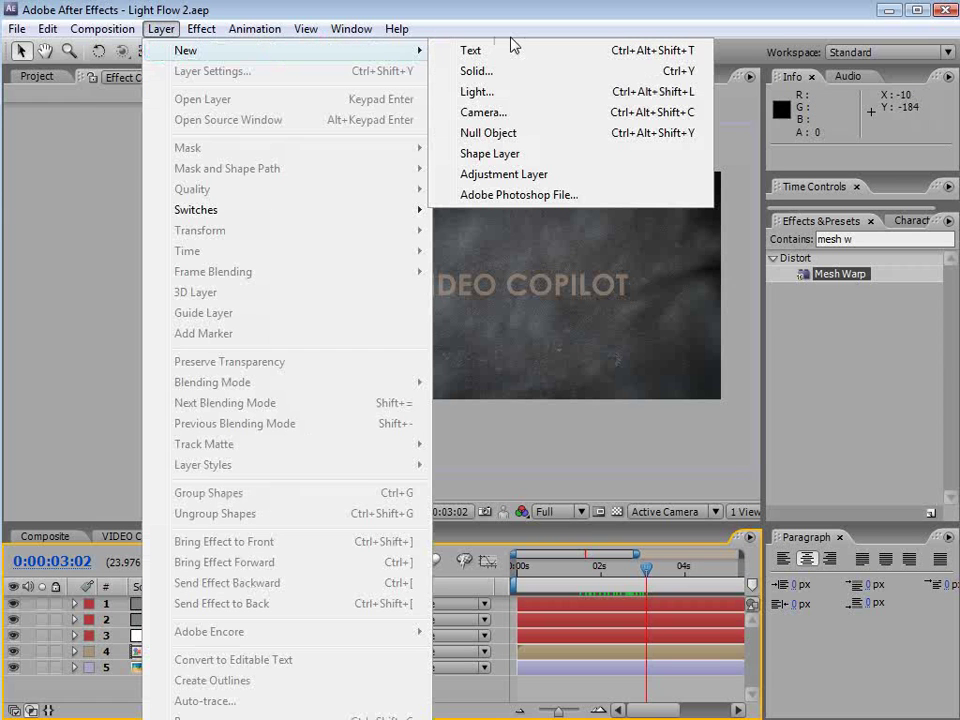
{"action": "left_click", "coordinate": [501, 71]}
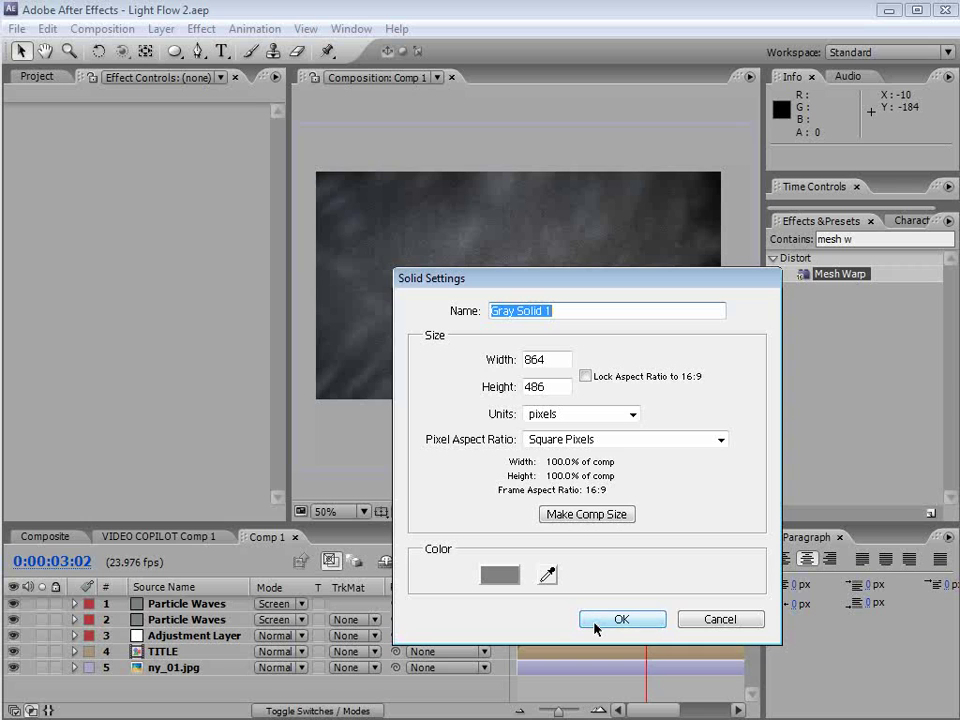
{"action": "type", "text": "small particles"}
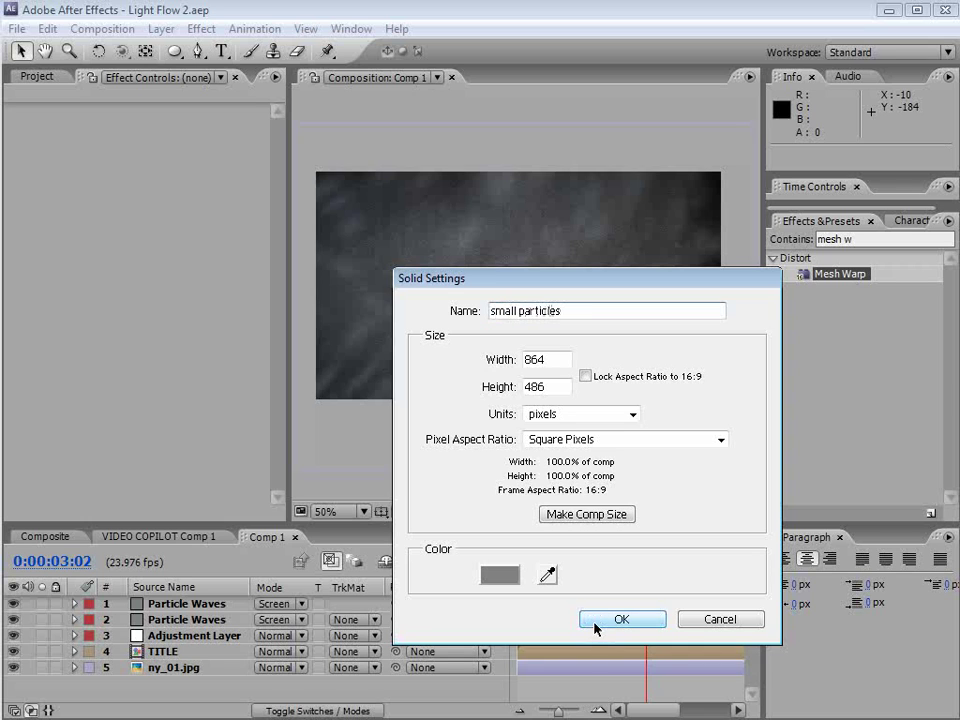
{"action": "left_click", "coordinate": [617, 619]}
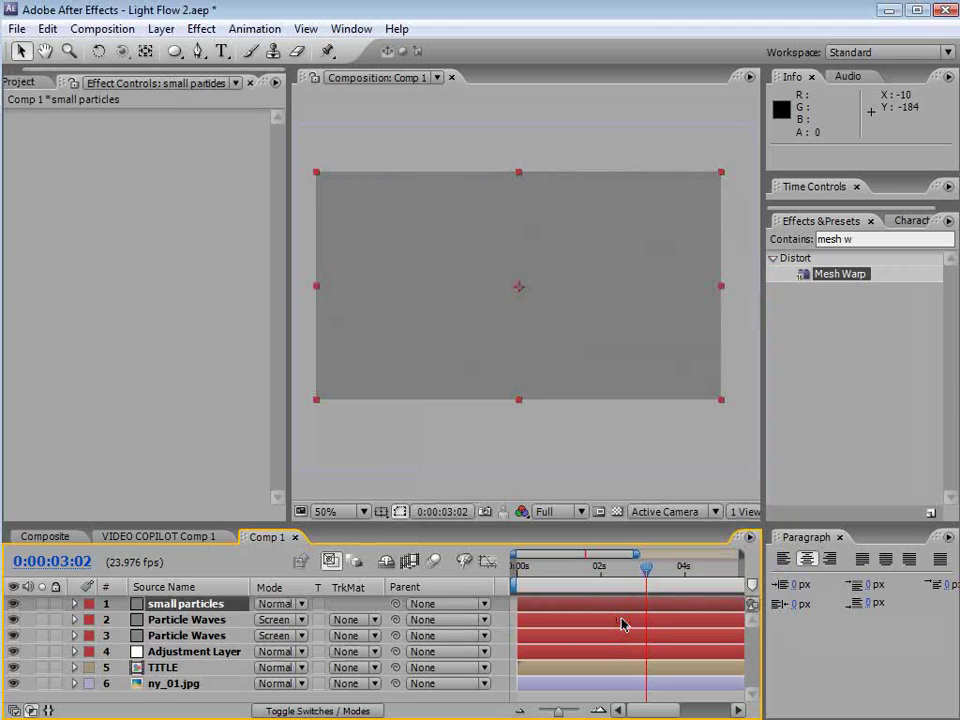
{"action": "left_click", "coordinate": [89, 604]}
Label small particles blue, apply CC Particle World and turn its Grid off.
{"action": "left_click", "coordinate": [100, 714]}
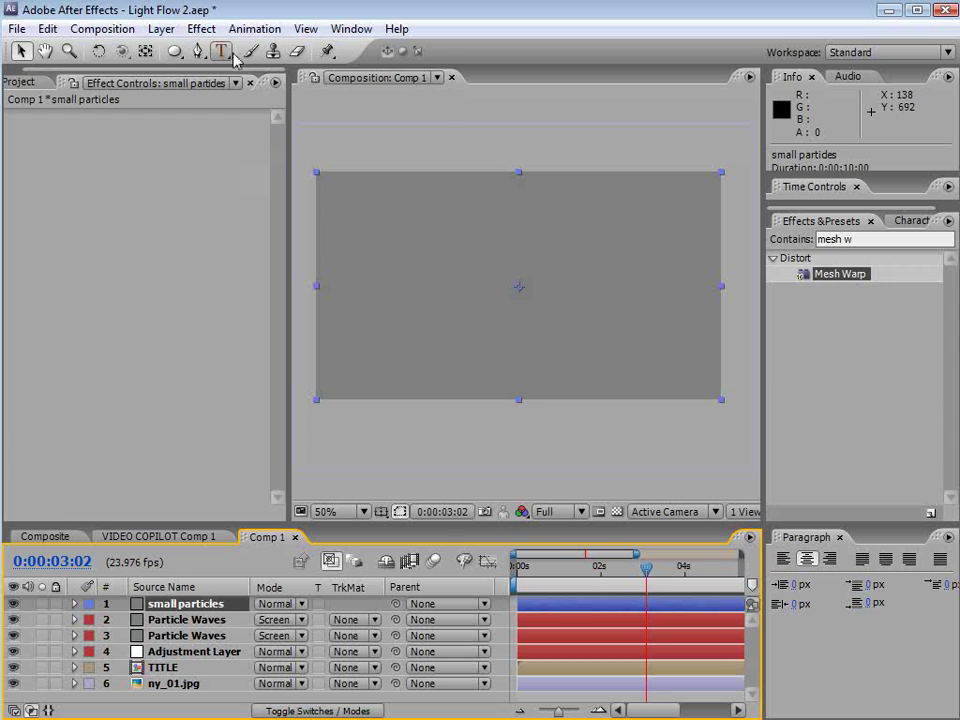
{"action": "left_click", "coordinate": [201, 28]}
{"action": "mouse_move", "coordinate": [256, 516]}
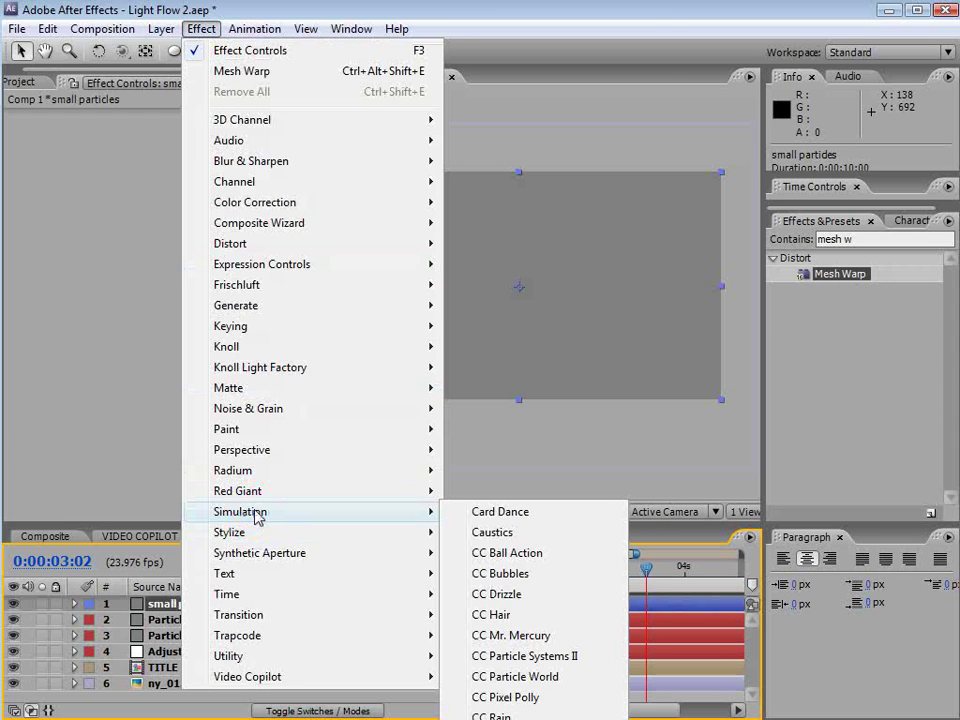
{"action": "left_click", "coordinate": [515, 677]}
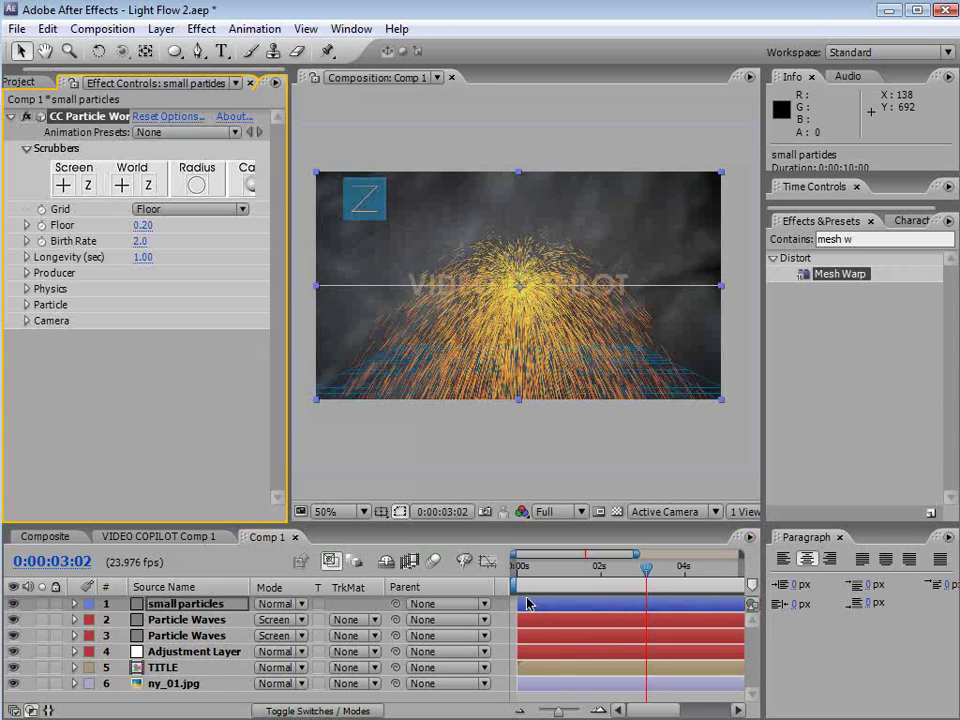
{"action": "left_click", "coordinate": [148, 210]}
{"action": "left_click", "coordinate": [204, 134]}
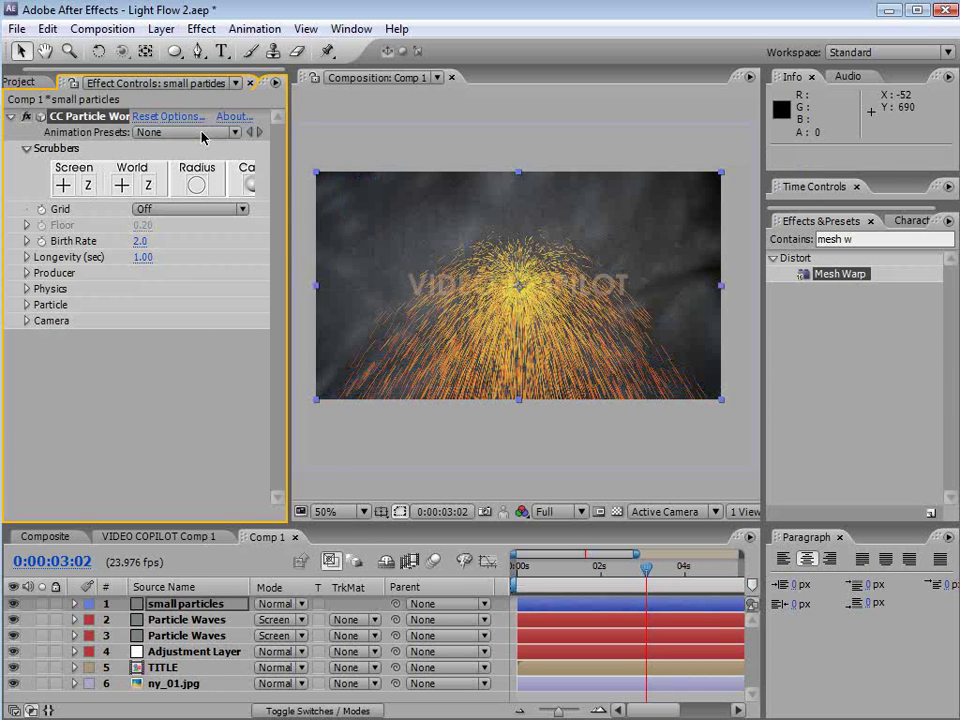
Set Physics Velocity and Gravity to 0 and Particle Type to Faded Sphere.
{"action": "left_click", "coordinate": [26, 289]}
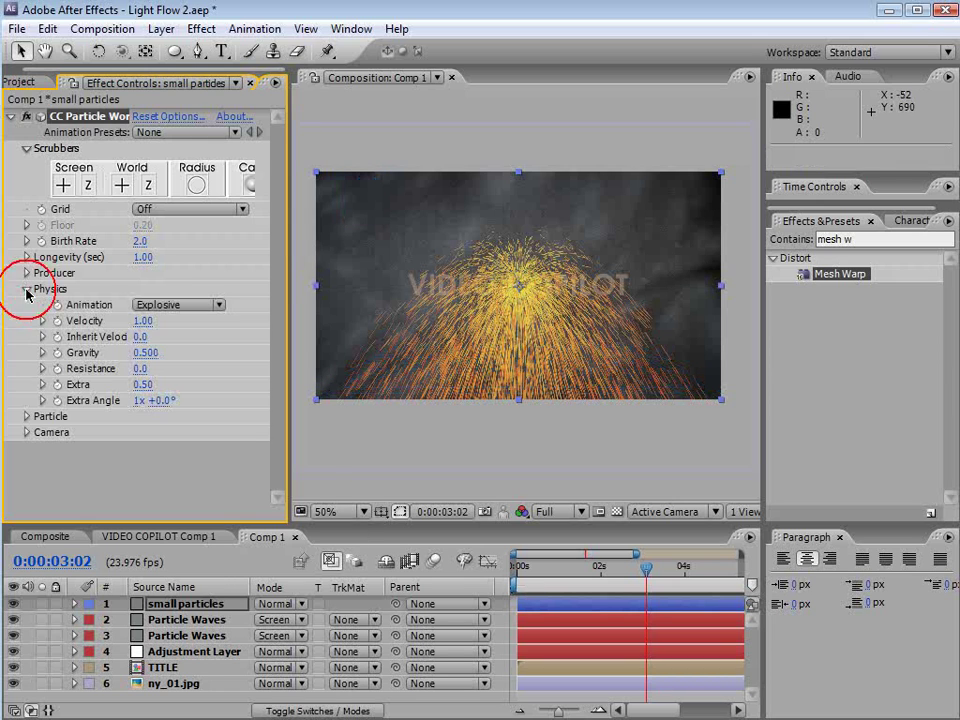
{"action": "left_click", "coordinate": [143, 320]}
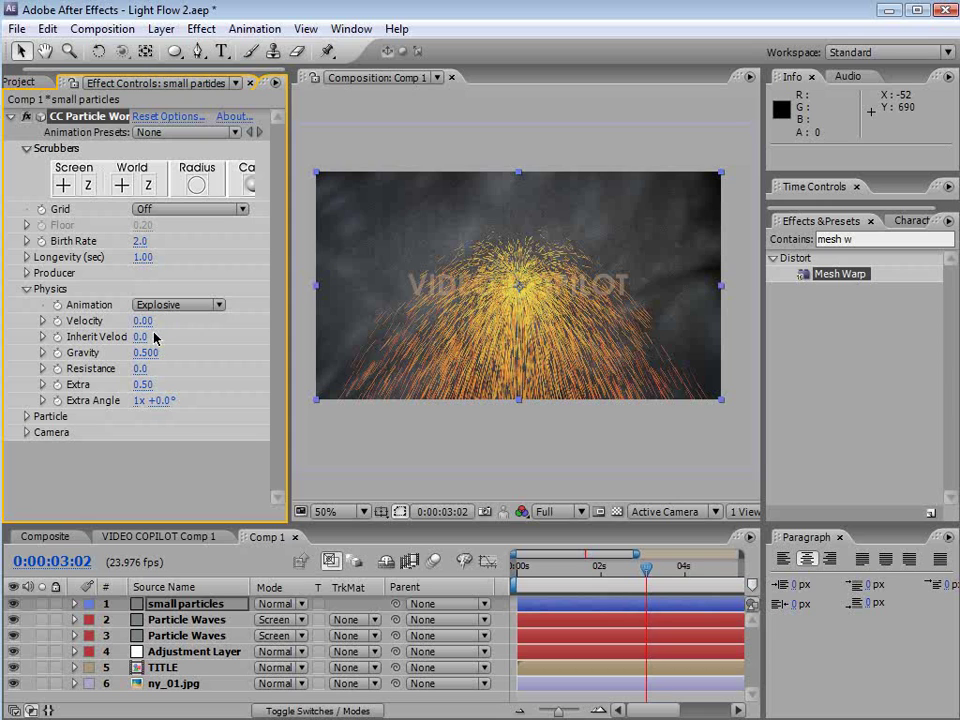
{"action": "type", "text": "0"}
{"action": "key", "text": "Return"}
{"action": "left_click", "coordinate": [145, 352]}
{"action": "type", "text": "0"}
{"action": "key", "text": "Return"}
{"action": "left_click", "coordinate": [27, 416]}
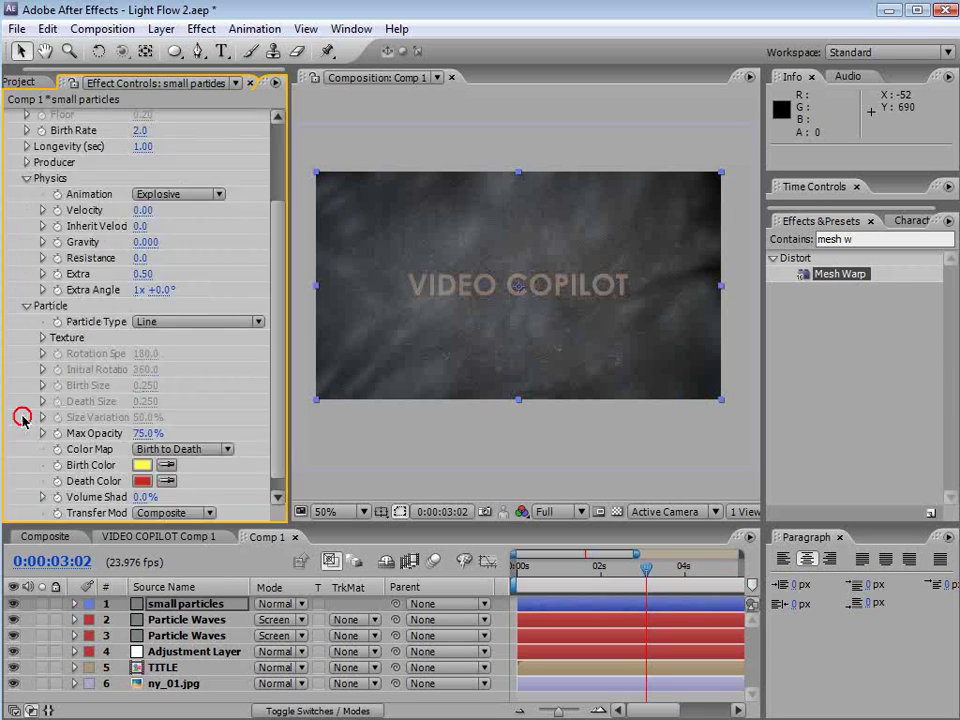
{"action": "left_click", "coordinate": [191, 320]}
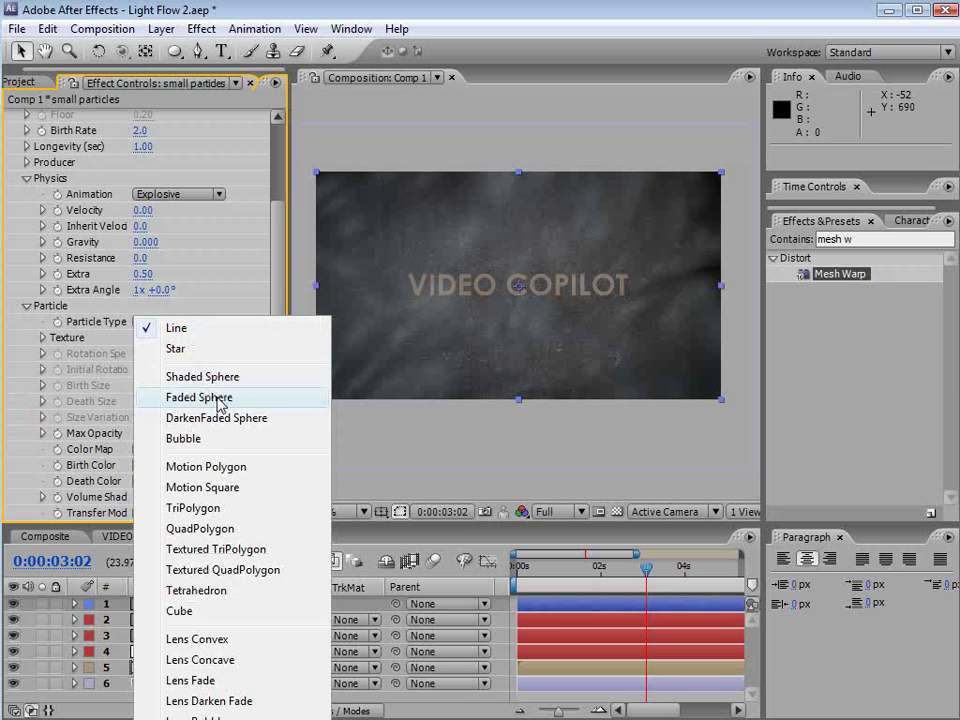
{"action": "left_click", "coordinate": [290, 397]}
Widen the Producer radius so the small particles spread across the frame.
{"action": "scroll", "coordinate": [227, 292], "scroll_direction": "up", "scroll_amount": 3}
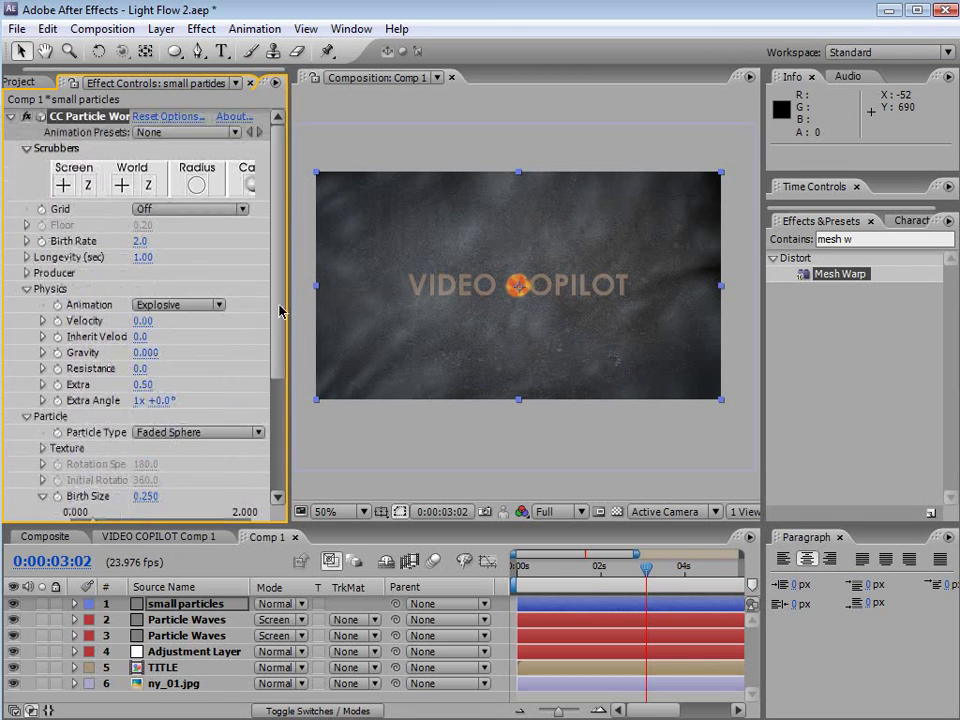
{"action": "left_click", "coordinate": [26, 272]}
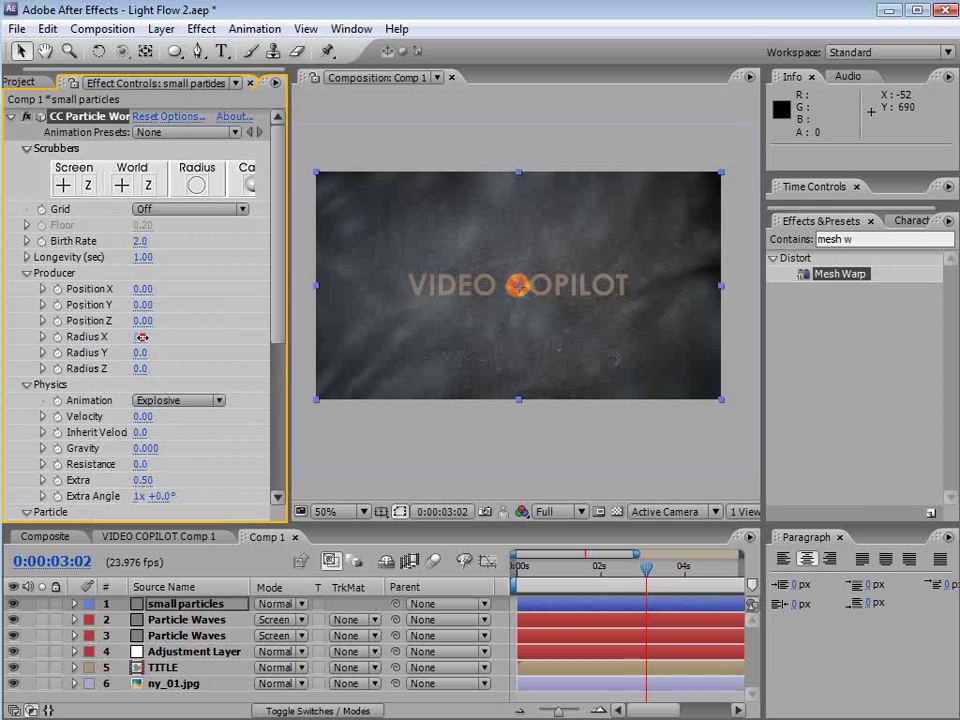
{"action": "left_click_drag", "start_coordinate": [141, 337], "coordinate": [141, 390]}
{"action": "scroll", "coordinate": [155, 372], "scroll_direction": "down", "scroll_amount": 5}
{"action": "key", "text": "slash"}
{"action": "left_click_drag", "start_coordinate": [278, 420], "coordinate": [277, 271]}
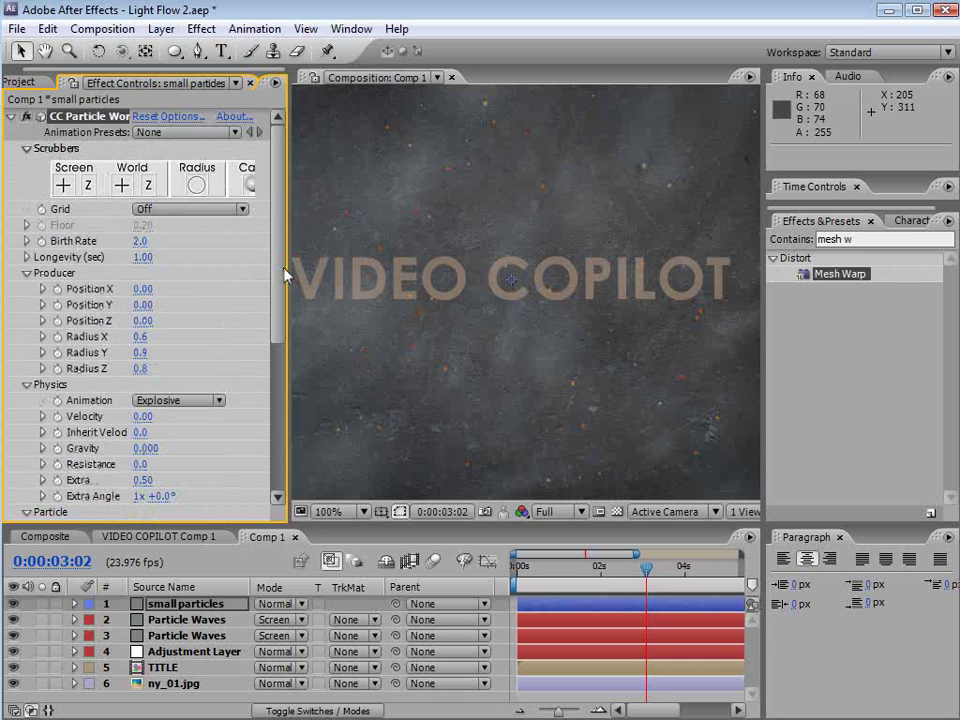
Raise Birth Rate to about 9.6 and set Longevity to 2 seconds.
{"action": "left_click_drag", "start_coordinate": [144, 240], "coordinate": [201, 236]}
{"action": "left_click", "coordinate": [146, 257]}
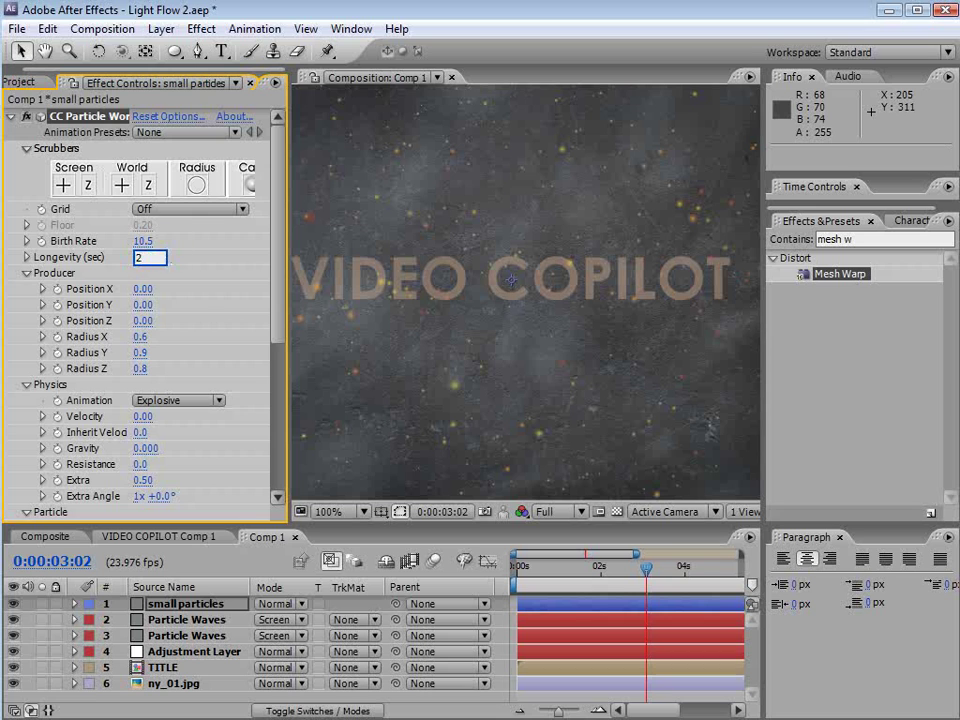
{"action": "key", "text": "Return"}
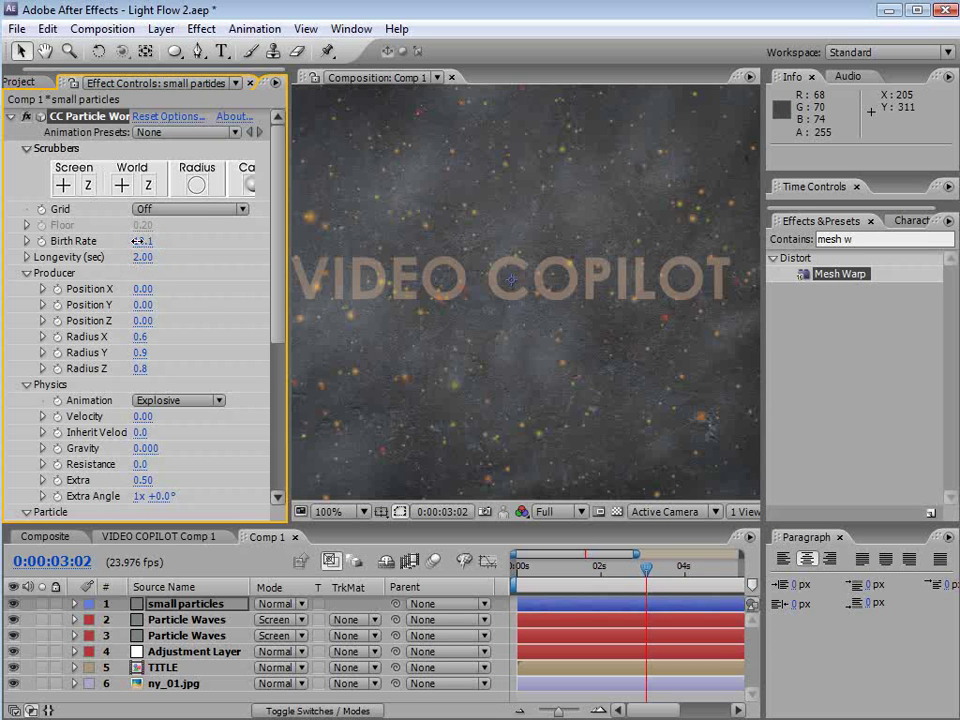
{"action": "left_click_drag", "start_coordinate": [606, 567], "coordinate": [657, 575]}
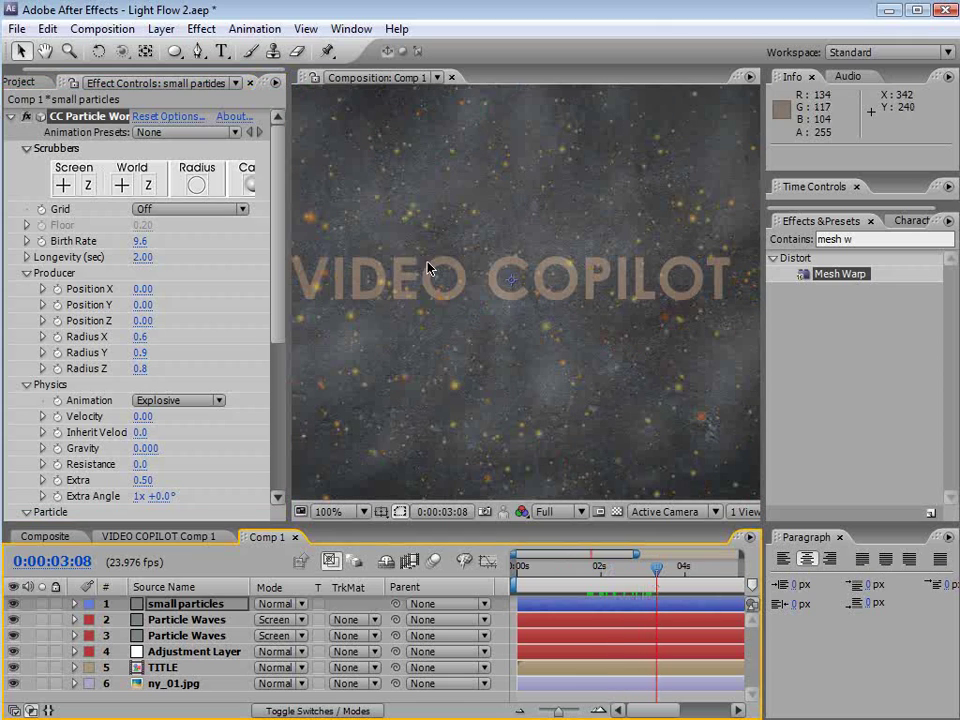
{"action": "key", "text": "grave"}
{"action": "key", "text": "grave"}
{"action": "left_click_drag", "start_coordinate": [279, 300], "coordinate": [281, 461]}
Set the particles' Birth Color to pale yellow and Death Color to muted tan.
{"action": "left_click", "coordinate": [148, 453]}
{"action": "left_click_drag", "start_coordinate": [484, 598], "coordinate": [484, 606]}
{"action": "left_click_drag", "start_coordinate": [313, 457], "coordinate": [291, 421]}
{"action": "key", "text": "Return"}
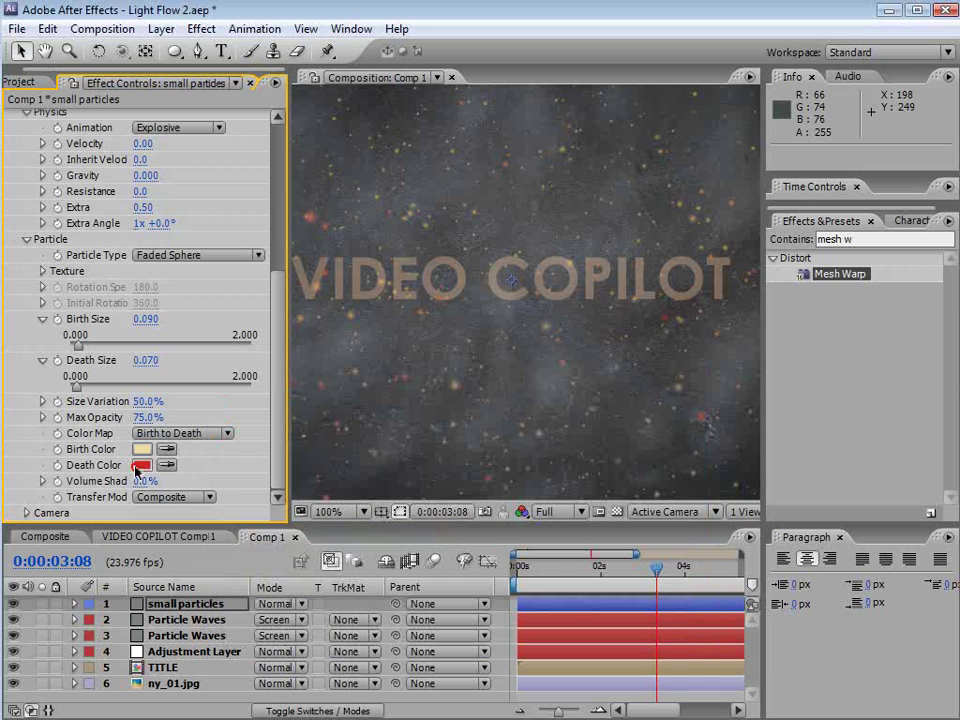
{"action": "left_click", "coordinate": [141, 465]}
{"action": "left_click", "coordinate": [482, 610]}
{"action": "left_click", "coordinate": [309, 448]}
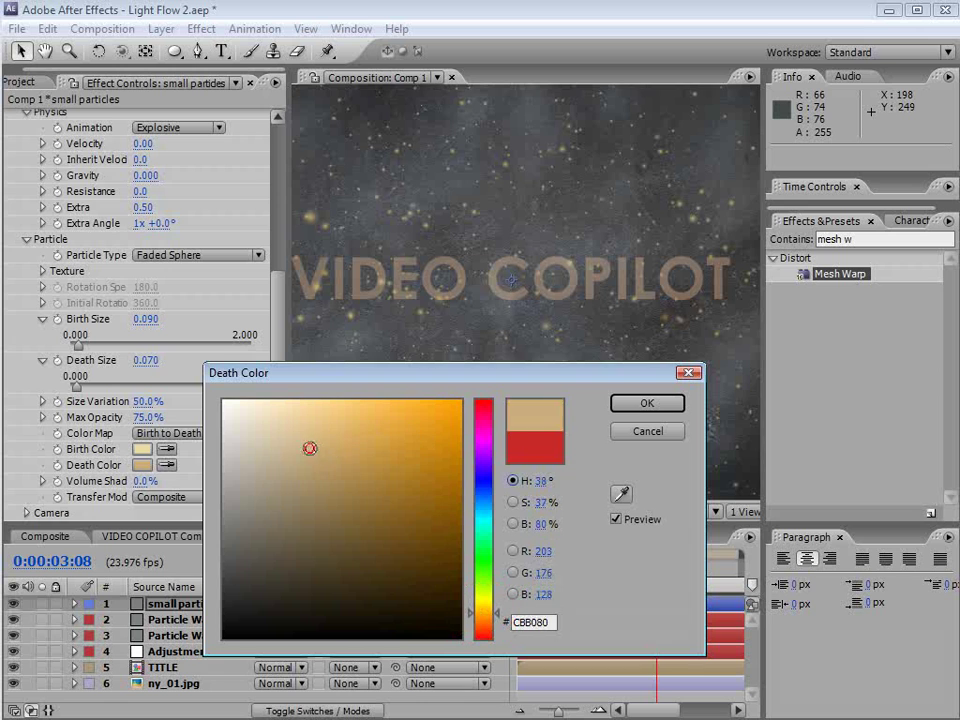
{"action": "left_click_drag", "start_coordinate": [309, 448], "coordinate": [321, 456]}
{"action": "left_click", "coordinate": [676, 403]}
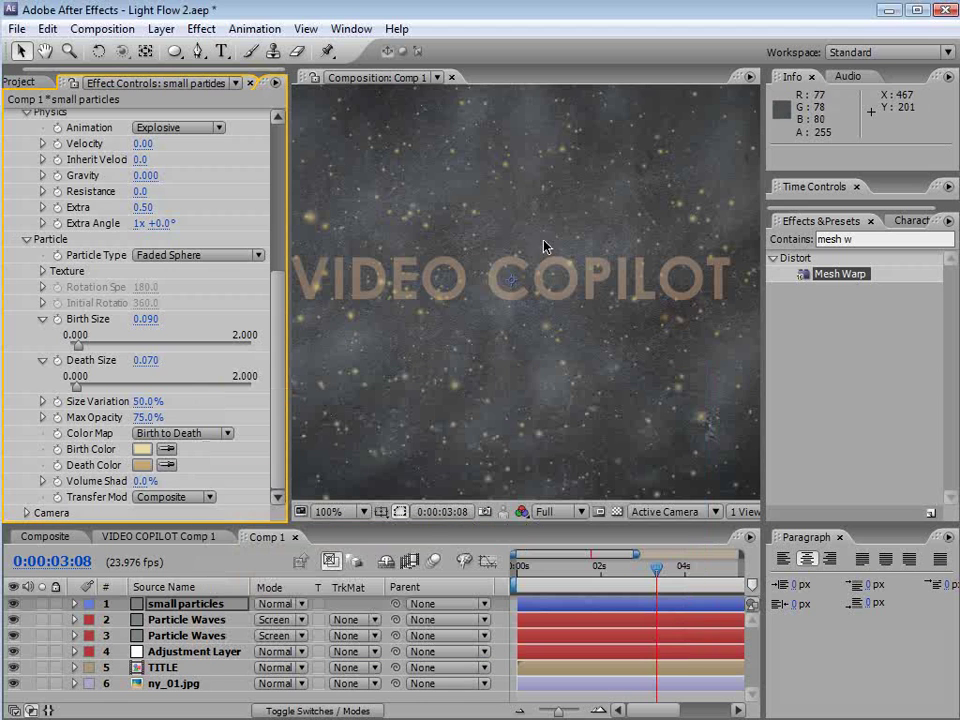
Lower the particle Death Size to 0.030.
{"action": "key", "text": "grave"}
{"action": "key", "text": "grave"}
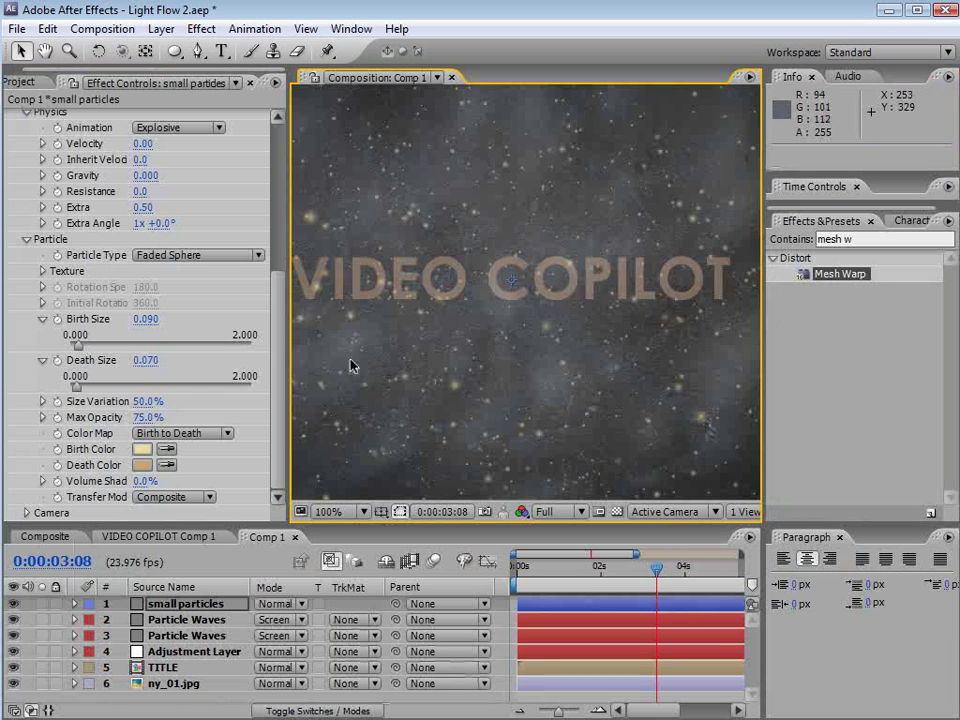
{"action": "left_click_drag", "start_coordinate": [148, 360], "coordinate": [142, 361]}
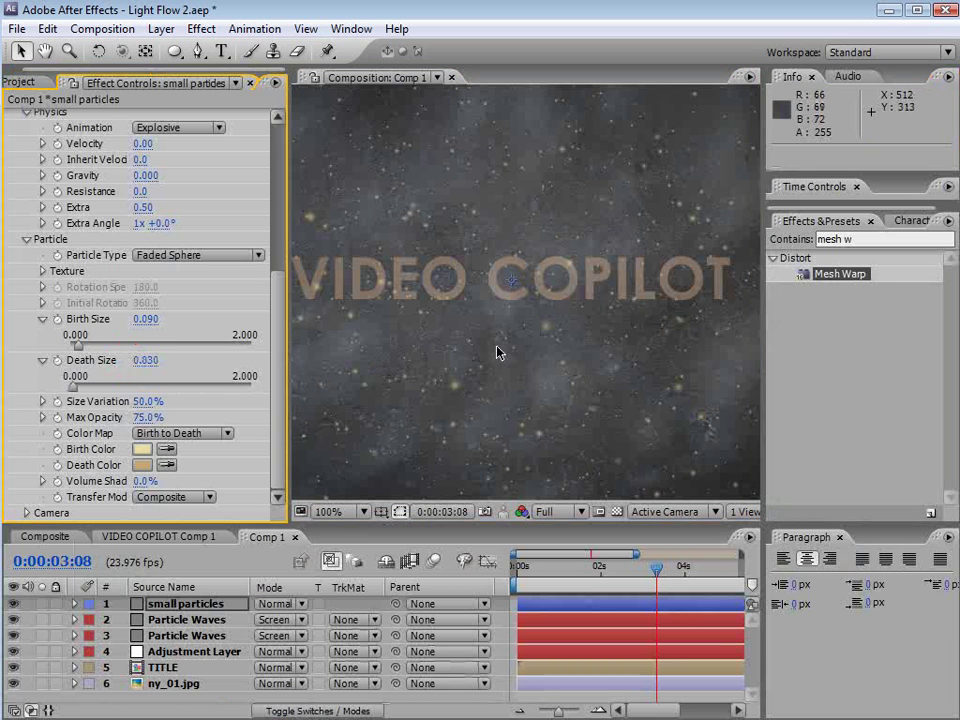
{"action": "key", "text": "grave"}
{"action": "key", "text": "grave"}
{"action": "key", "text": "comma"}
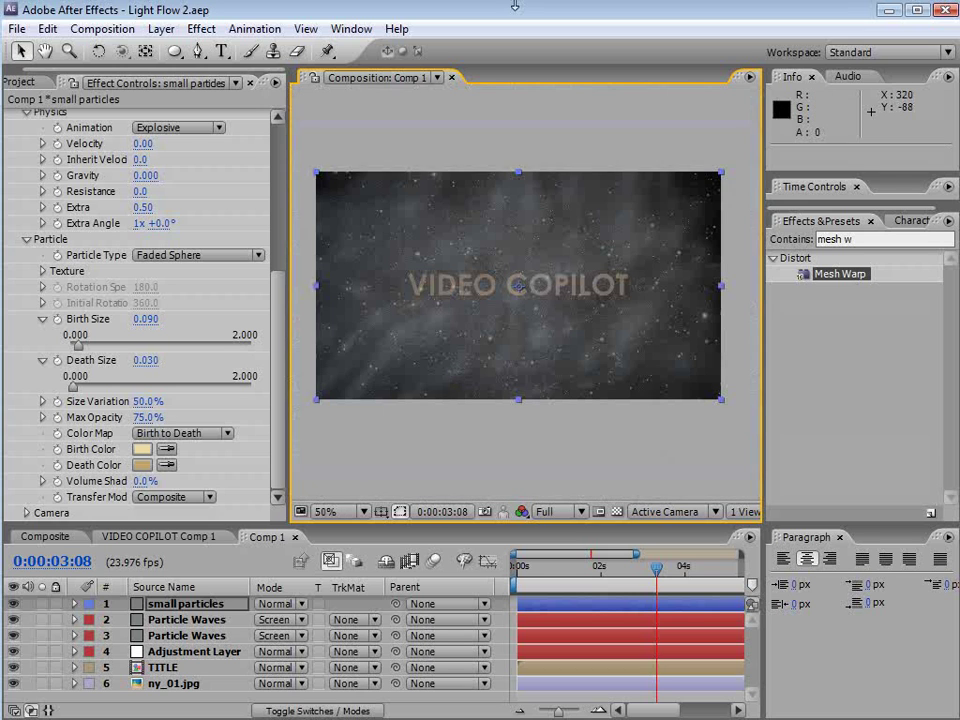
Create a new comp-sized grey solid named 'Light'.
{"action": "left_click", "coordinate": [161, 28]}
{"action": "mouse_move", "coordinate": [190, 50]}
{"action": "left_click", "coordinate": [462, 73]}
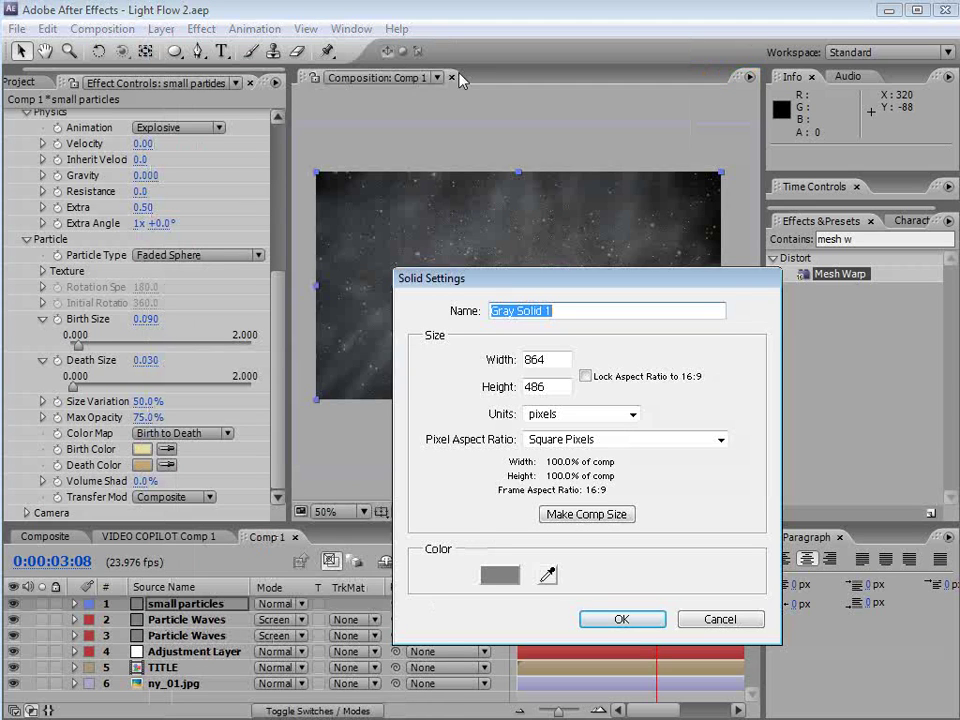
{"action": "type", "text": "Light"}
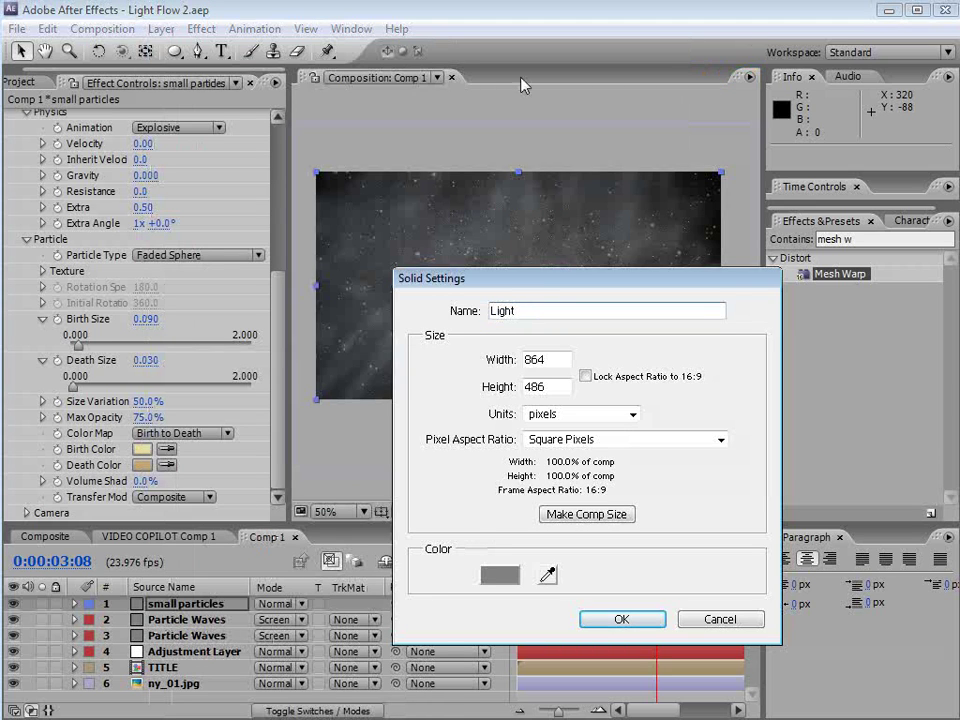
{"action": "left_click", "coordinate": [614, 619]}
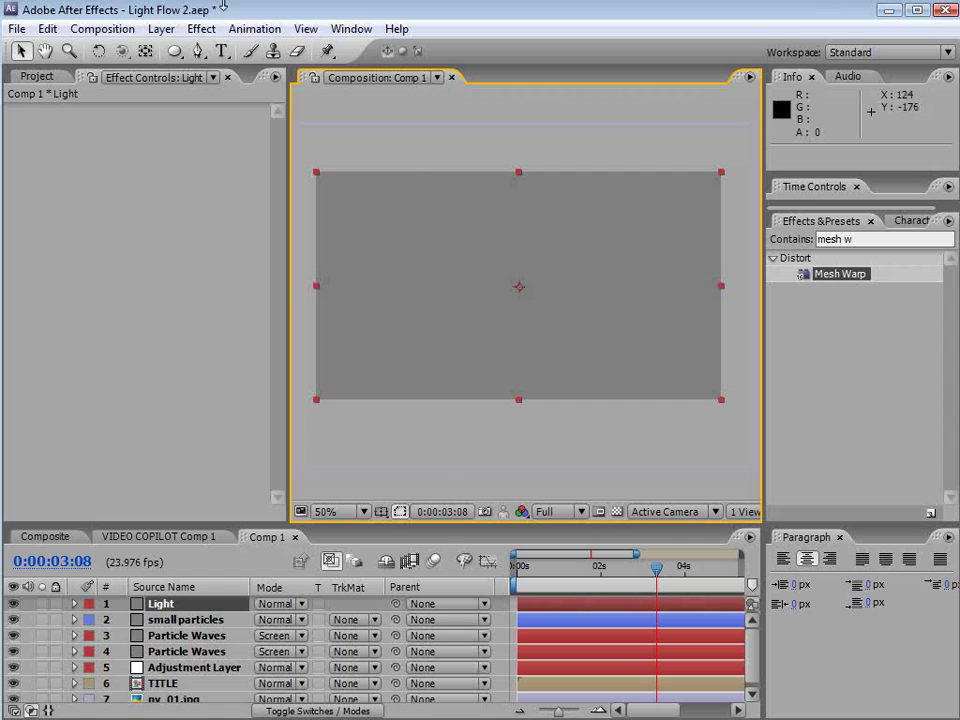
Add Fractal Noise to Light and, with Uniform Scaling off, stretch it vertically.
{"action": "left_click", "coordinate": [201, 29]}
{"action": "mouse_move", "coordinate": [255, 411]}
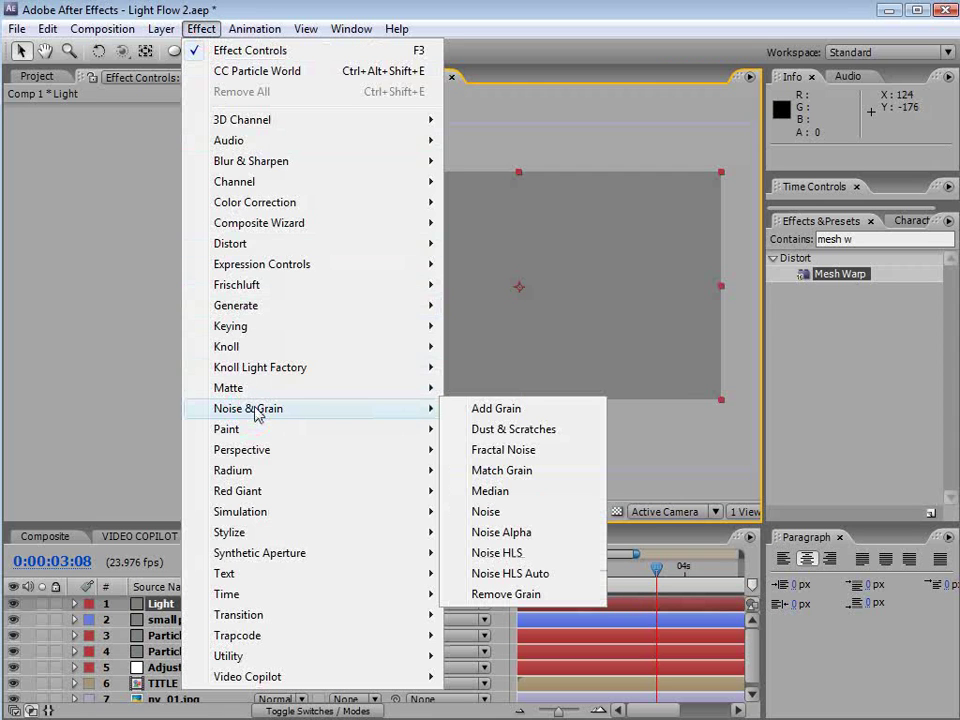
{"action": "left_click", "coordinate": [540, 450]}
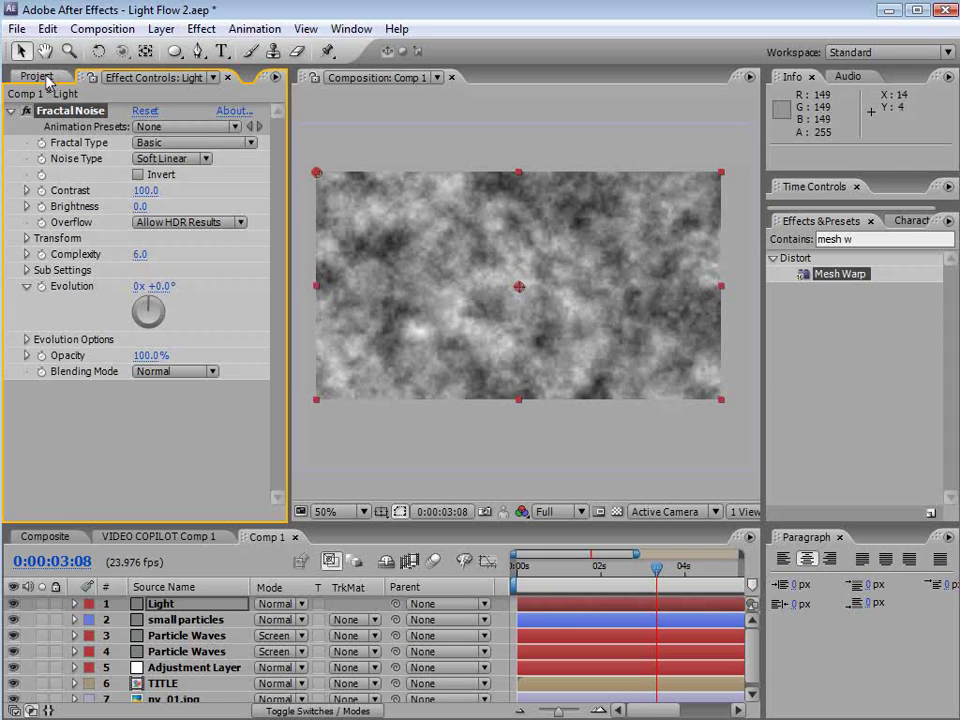
{"action": "left_click", "coordinate": [27, 239]}
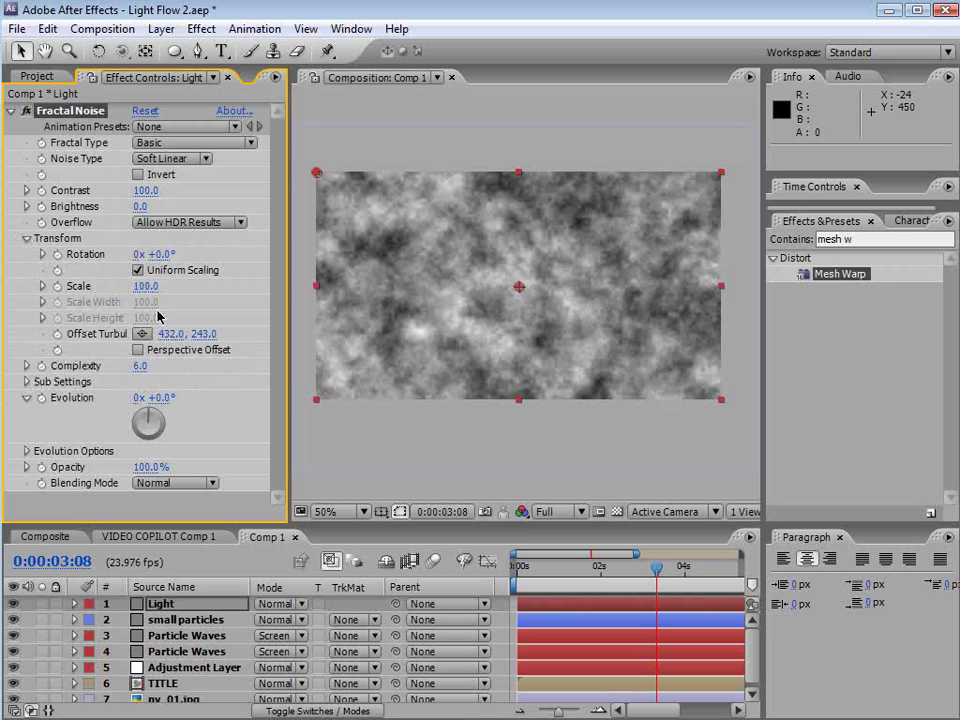
{"action": "left_click", "coordinate": [139, 271]}
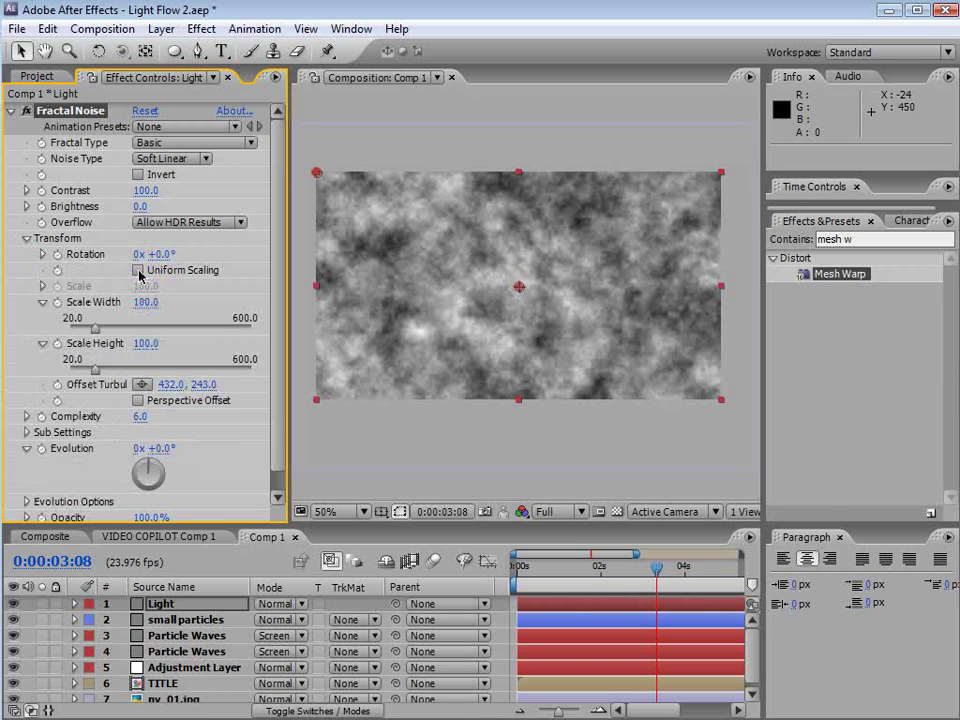
{"action": "mouse_move", "coordinate": [141, 349]}
{"action": "left_mouse_down"}
{"action": "mouse_move", "coordinate": [703, 336]}
{"action": "mouse_move", "coordinate": [724, 285]}
{"action": "left_mouse_up"}
{"action": "mouse_move", "coordinate": [157, 356]}
{"action": "left_mouse_down"}
{"action": "mouse_move", "coordinate": [197, 330]}
{"action": "mouse_move", "coordinate": [381, 373]}
{"action": "left_mouse_up"}
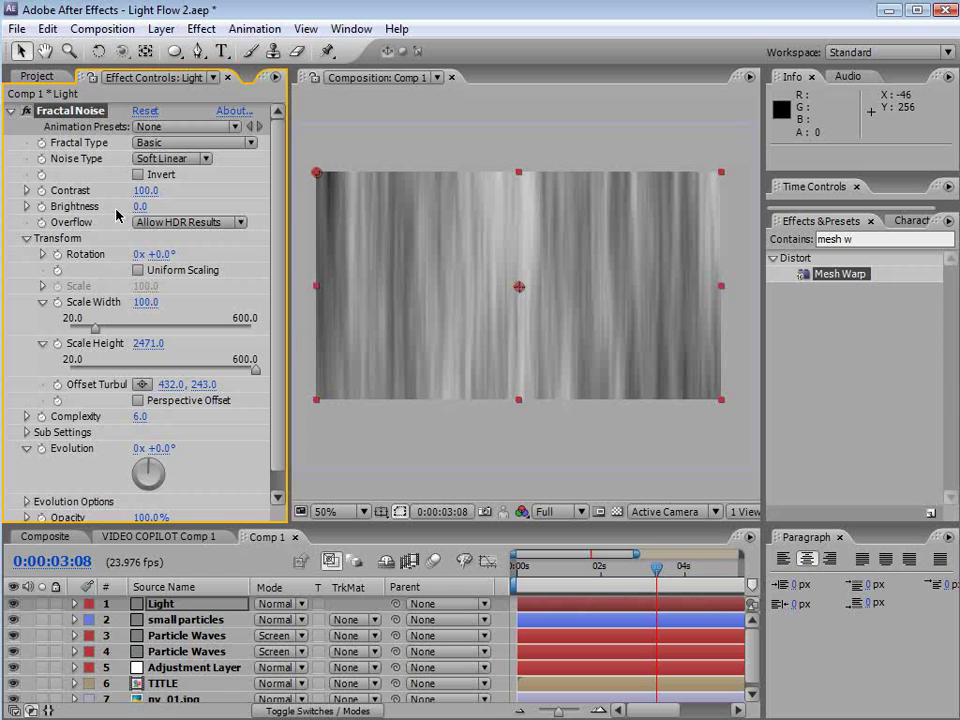
Set the noise Contrast to 215, Brightness -26 and Scale Height 3383.
{"action": "mouse_move", "coordinate": [138, 211]}
{"action": "left_mouse_down"}
{"action": "mouse_move", "coordinate": [183, 188]}
{"action": "mouse_move", "coordinate": [255, 187]}
{"action": "left_mouse_up"}
{"action": "left_click_drag", "start_coordinate": [145, 207], "coordinate": [118, 217]}
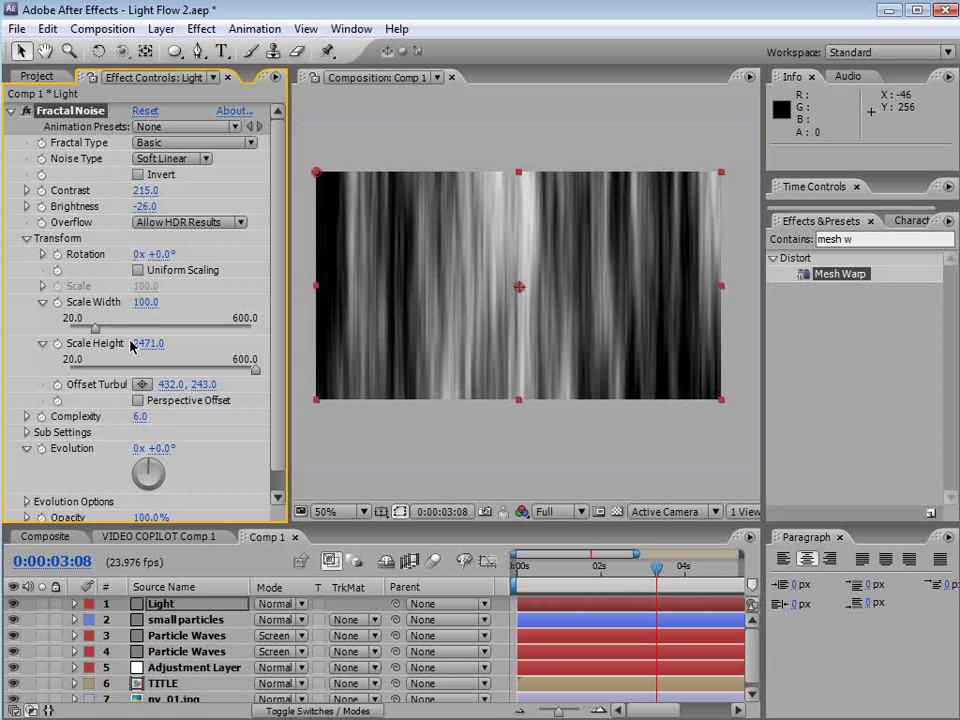
{"action": "mouse_move", "coordinate": [148, 343]}
{"action": "left_mouse_down"}
{"action": "mouse_move", "coordinate": [414, 334]}
{"action": "mouse_move", "coordinate": [363, 317]}
{"action": "left_mouse_up"}
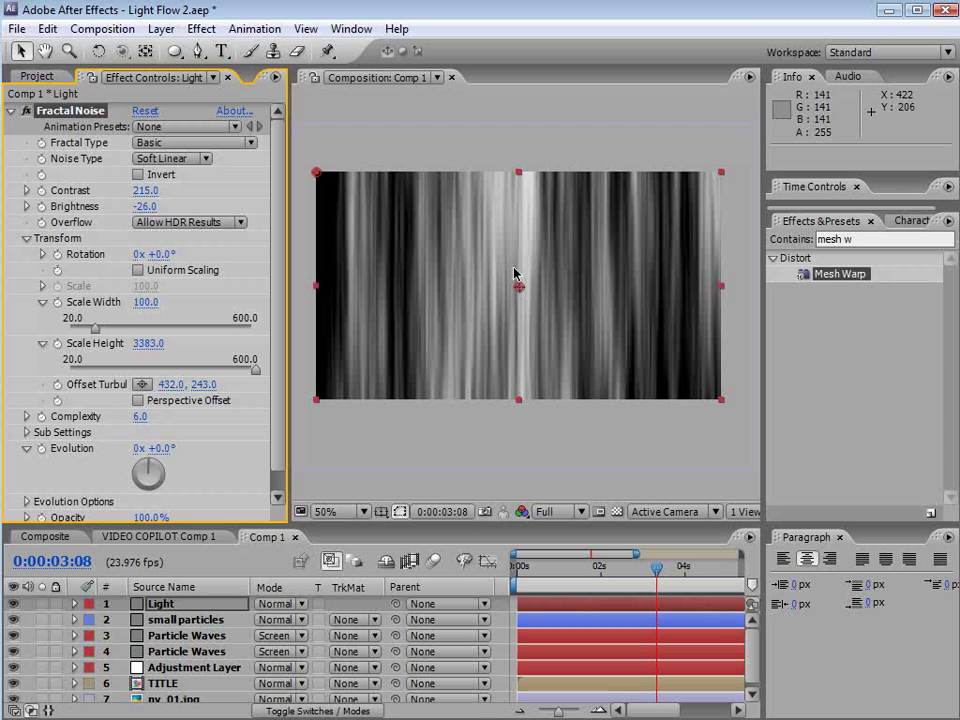
Add Linear Wipe to Light: 30% completion, 0° wipe angle, feather about 108.
{"action": "left_click", "coordinate": [201, 28]}
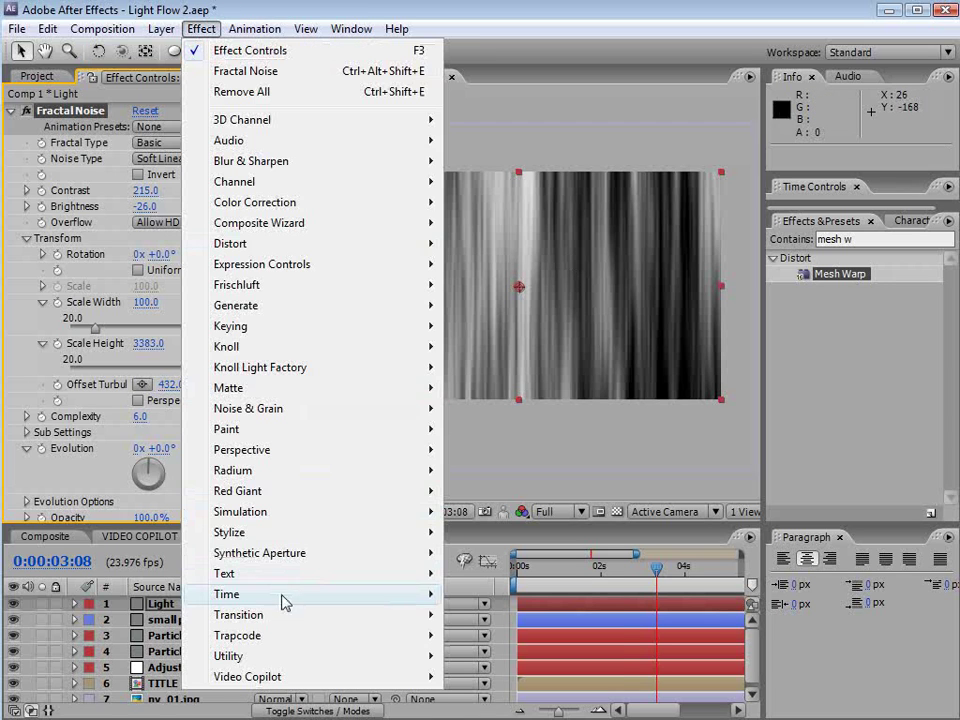
{"action": "mouse_move", "coordinate": [261, 615]}
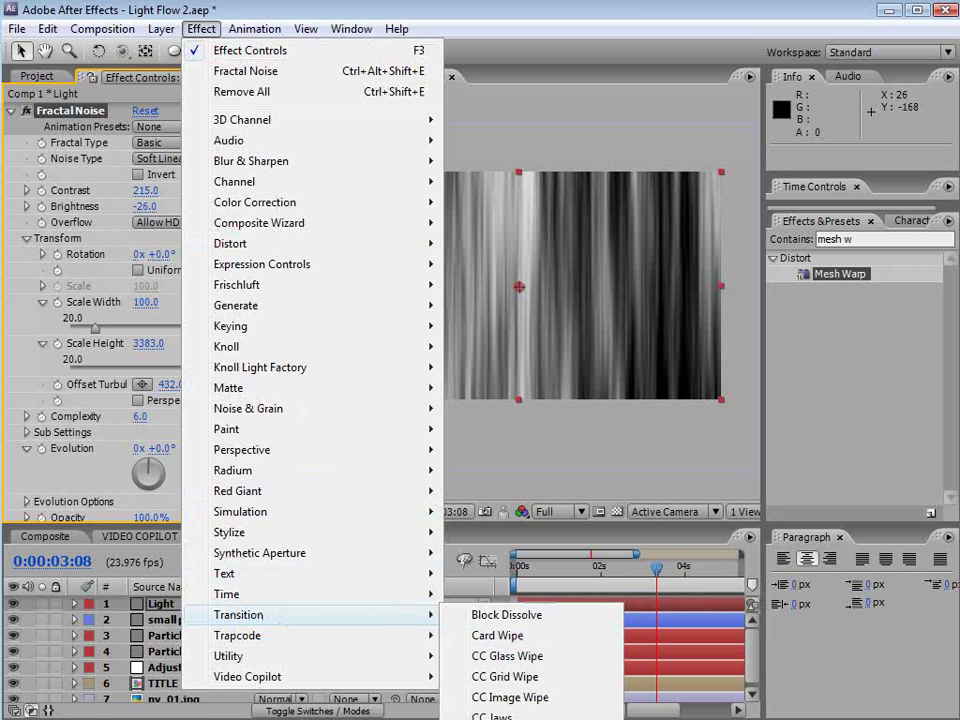
{"action": "left_click", "coordinate": [505, 715]}
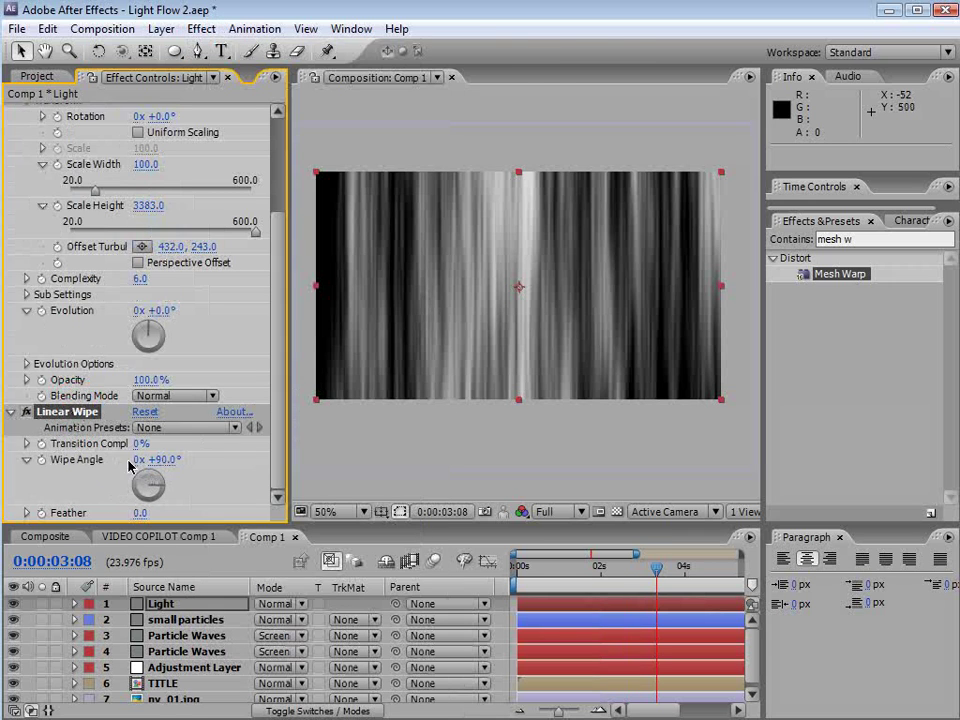
{"action": "left_click_drag", "start_coordinate": [141, 443], "coordinate": [160, 457]}
{"action": "left_click", "coordinate": [160, 459]}
{"action": "type", "text": "0"}
{"action": "key", "text": "Return"}
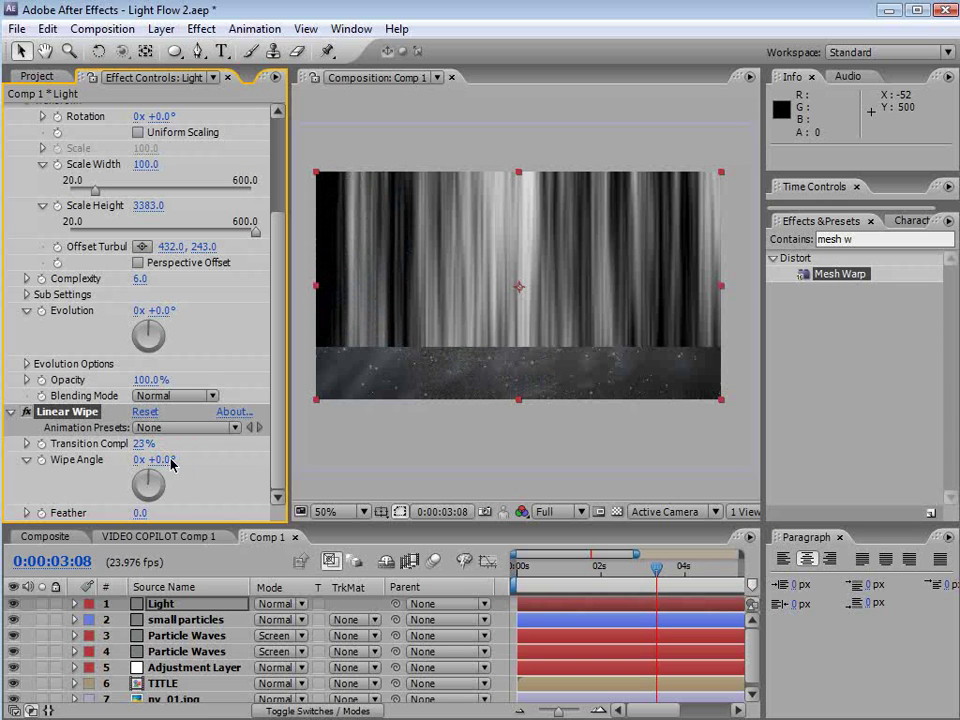
{"action": "left_click_drag", "start_coordinate": [140, 513], "coordinate": [203, 508]}
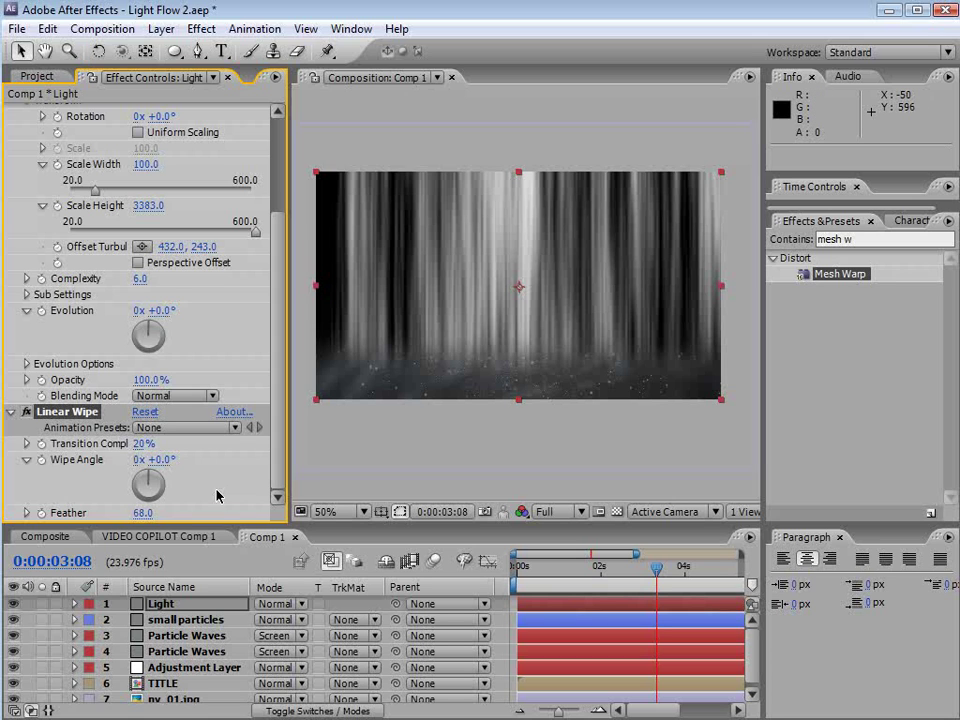
{"action": "left_click_drag", "start_coordinate": [139, 443], "coordinate": [148, 441]}
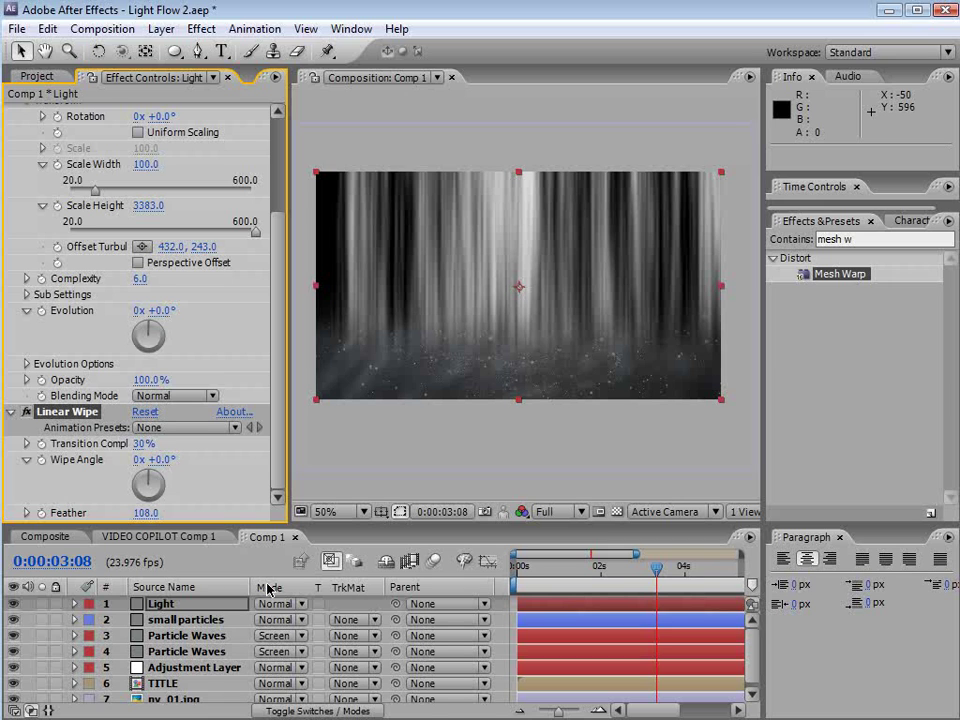
Set Light to Screen mode and tone the noise down to Contrast 169, Brightness -46.
{"action": "left_click", "coordinate": [270, 604]}
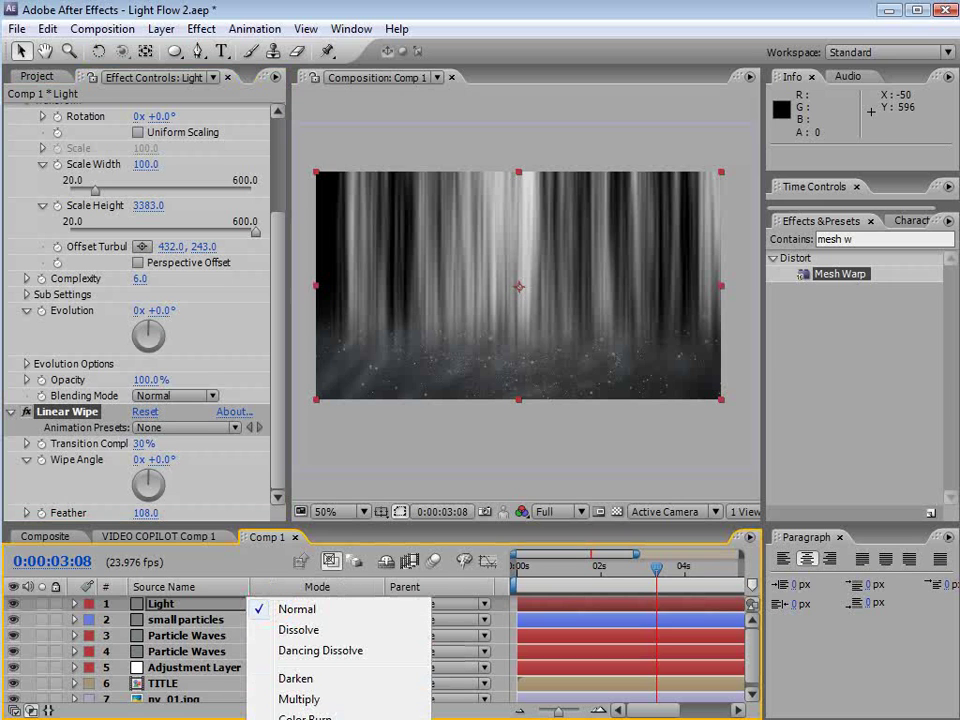
{"action": "key", "text": "Return"}
{"action": "left_click", "coordinate": [158, 604]}
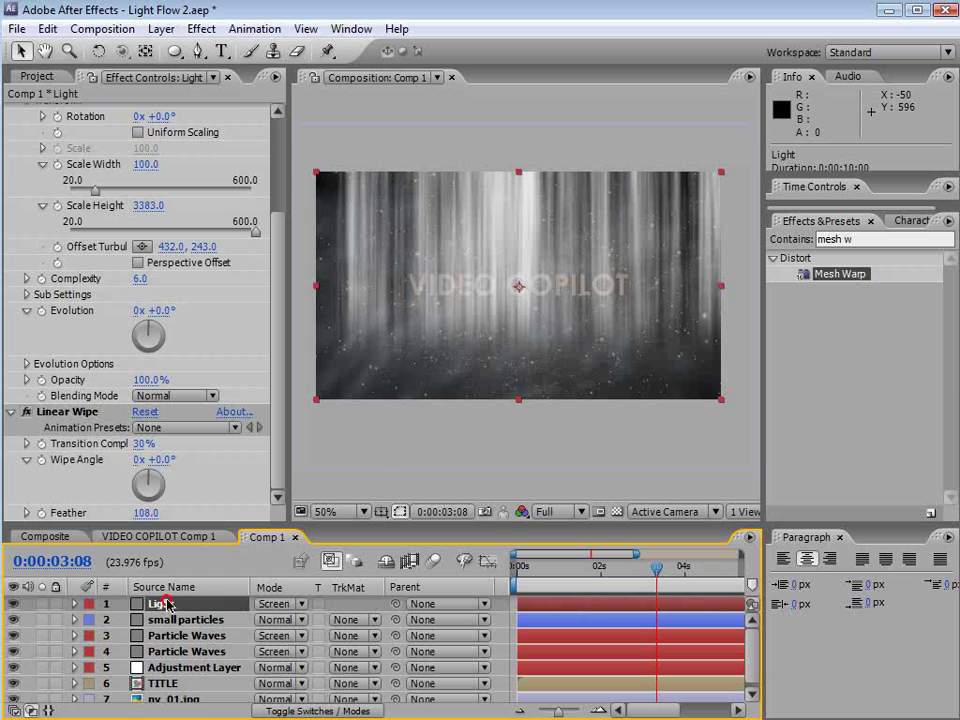
{"action": "scroll", "coordinate": [283, 298], "scroll_direction": "up", "scroll_amount": 5}
{"action": "left_click_drag", "start_coordinate": [140, 190], "coordinate": [88, 206]}
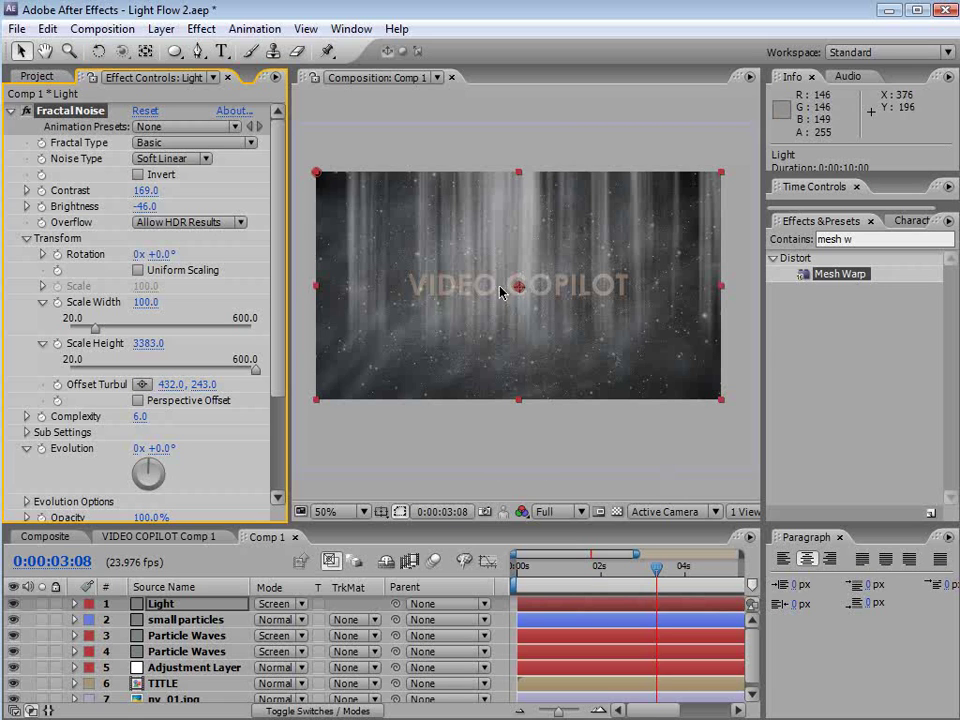
Show the layer switches and enable the 3D switch on Light.
{"action": "left_click", "coordinate": [312, 711]}
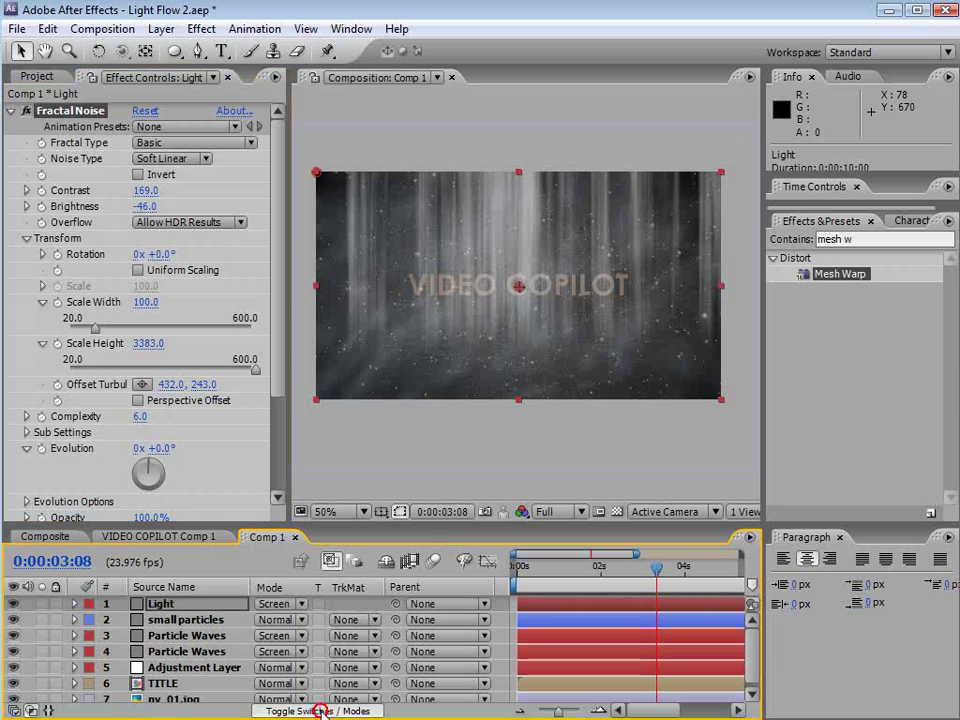
{"action": "left_click", "coordinate": [163, 604]}
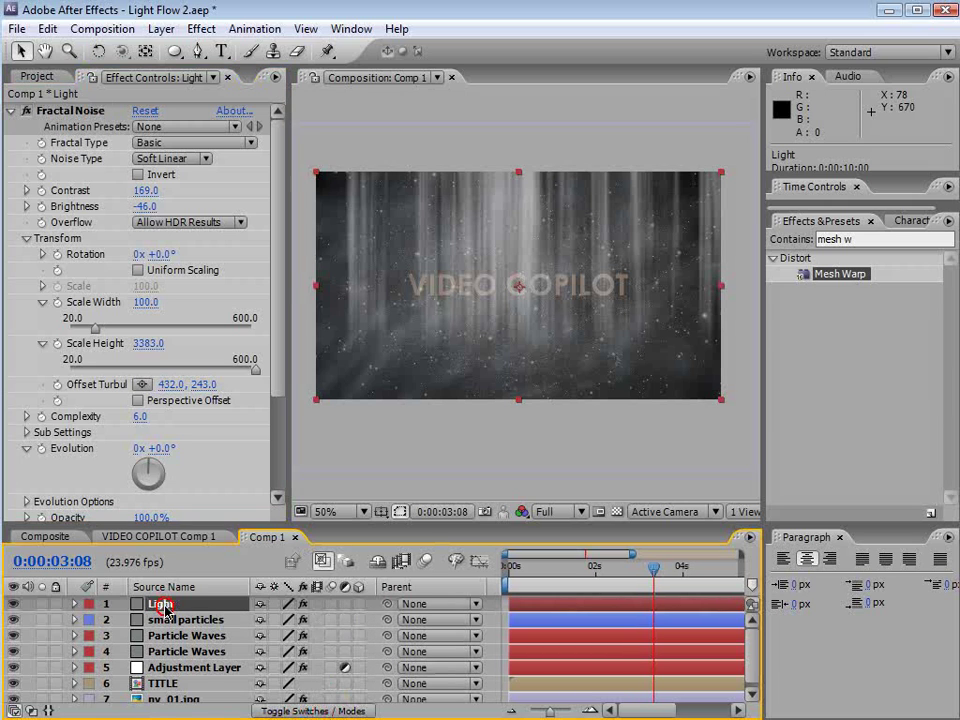
{"action": "left_click", "coordinate": [359, 604]}
{"action": "scroll", "coordinate": [508, 334], "scroll_direction": "up", "scroll_amount": 1}
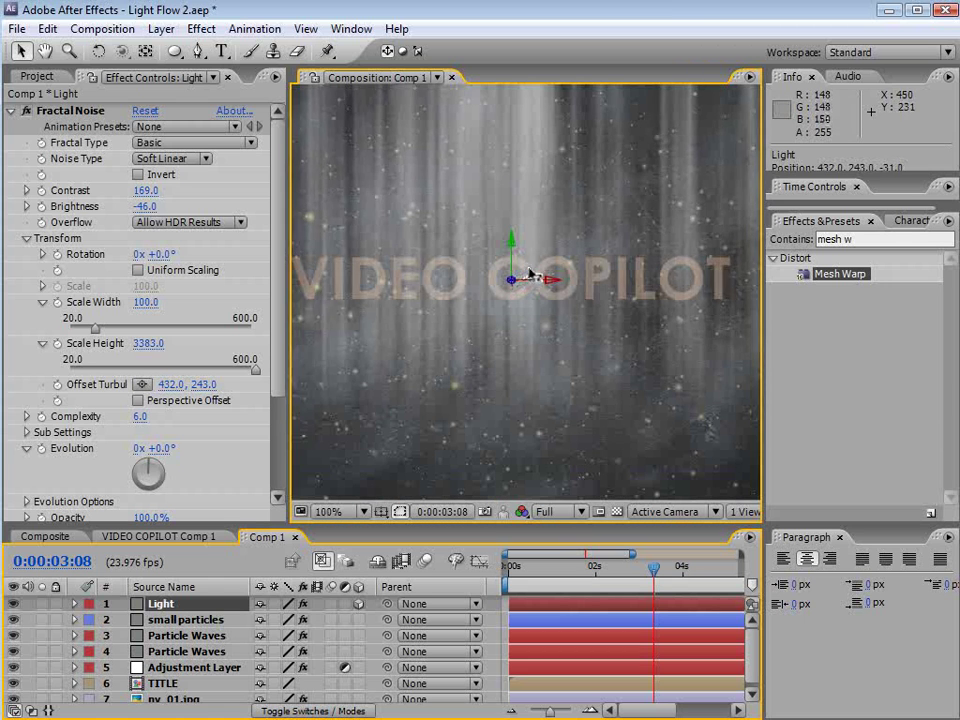
{"action": "scroll", "coordinate": [535, 315], "scroll_direction": "down", "scroll_amount": 1}
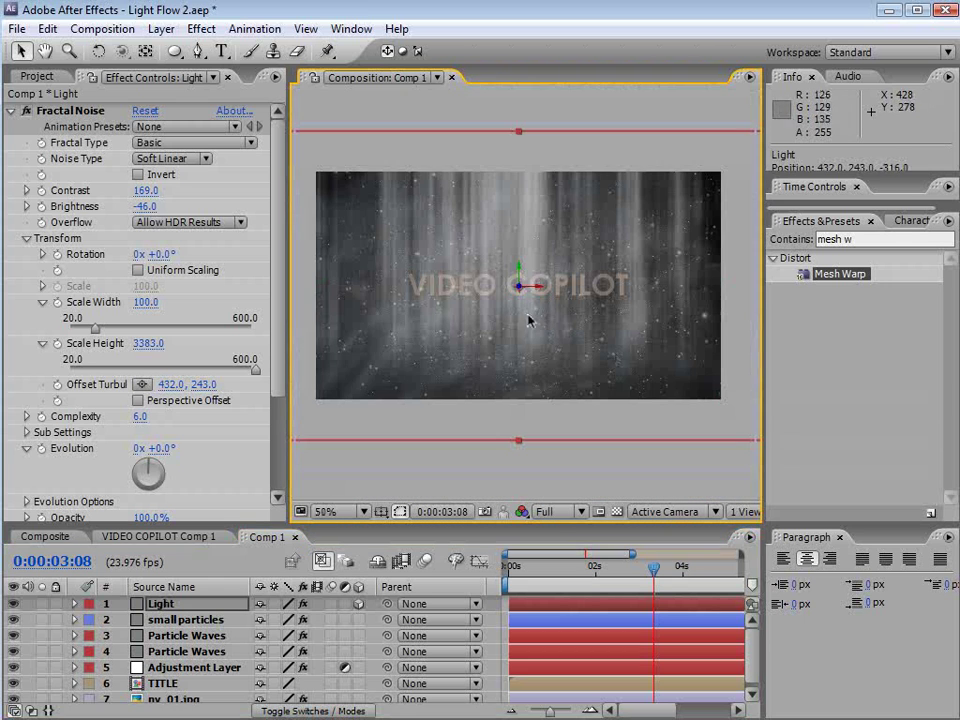
Tilt Light back, raise it and scale it to 75% so the rays fan down.
{"action": "key", "text": "w"}
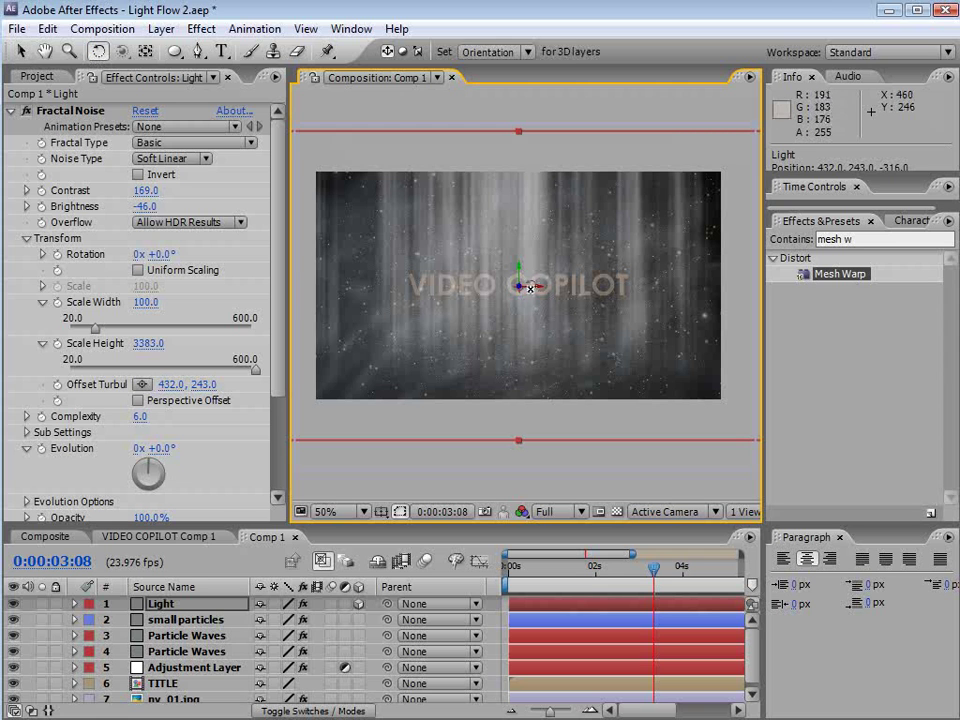
{"action": "left_click_drag", "start_coordinate": [492, 256], "coordinate": [523, 280]}
{"action": "key", "text": "v"}
{"action": "left_click_drag", "start_coordinate": [523, 354], "coordinate": [539, 275]}
{"action": "scroll", "coordinate": [530, 276], "scroll_direction": "up", "scroll_amount": 1}
{"action": "left_click_drag", "start_coordinate": [503, 230], "coordinate": [514, 139]}
{"action": "scroll", "coordinate": [530, 290], "scroll_direction": "down", "scroll_amount": 2}
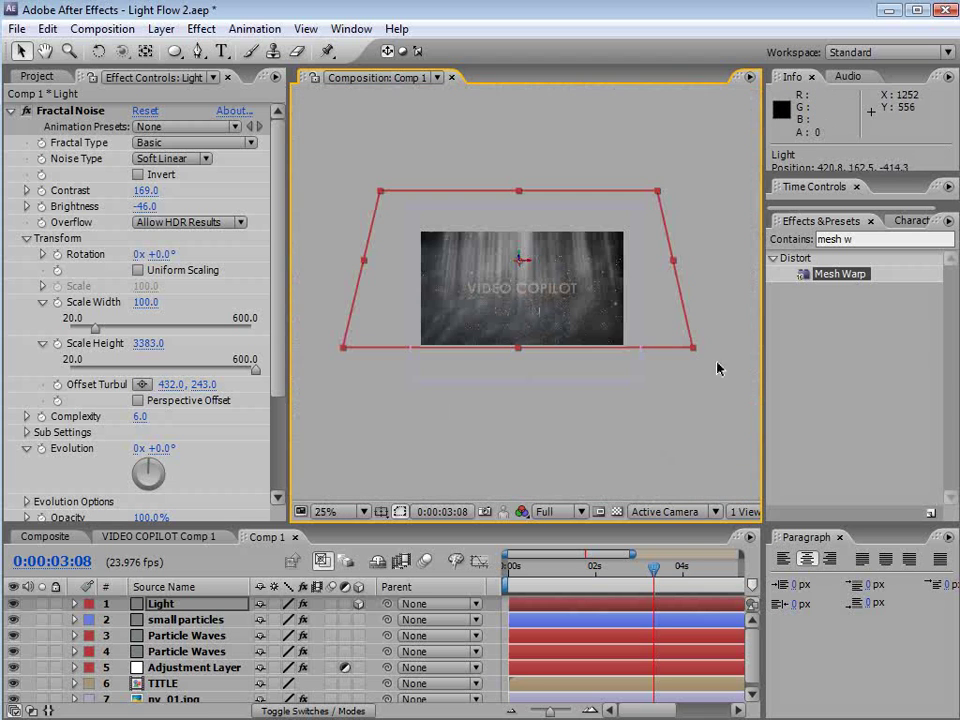
{"action": "mouse_move", "coordinate": [692, 354]}
{"action": "left_mouse_down"}
{"action": "mouse_move", "coordinate": [666, 328]}
{"action": "mouse_move", "coordinate": [678, 338]}
{"action": "left_mouse_up"}
{"action": "scroll", "coordinate": [600, 335], "scroll_direction": "up", "scroll_amount": 2}
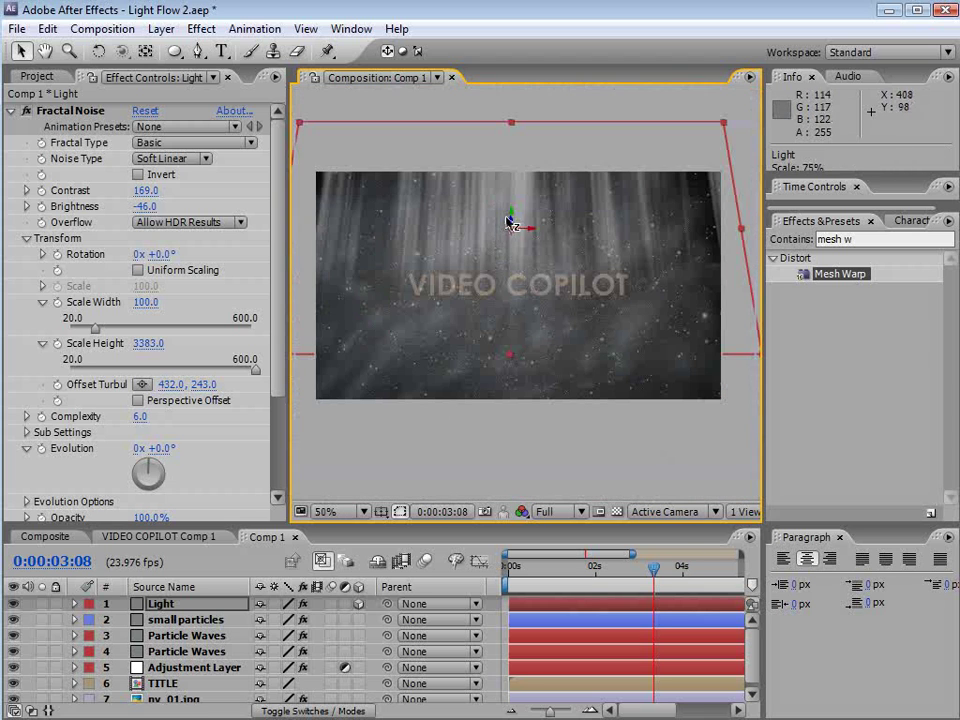
{"action": "left_click_drag", "start_coordinate": [503, 231], "coordinate": [559, 252]}
{"action": "key", "text": "ctrl+alt+shift+e"}
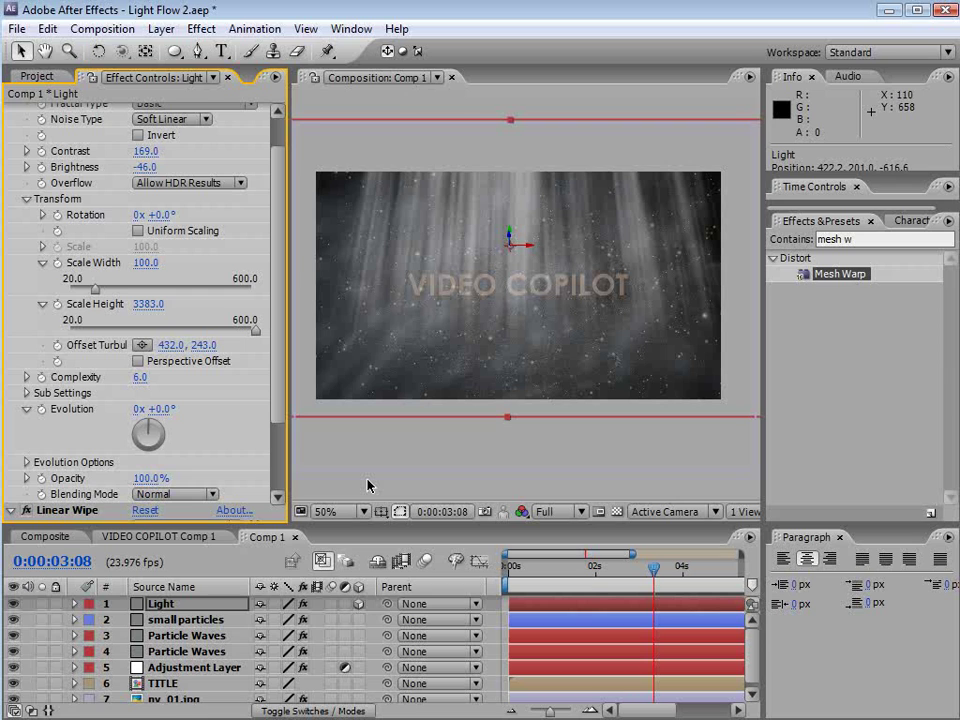
Drive the Light layer's Fractal Noise Evolution with a time*200 expression and preview the rays.
{"action": "left_click", "coordinate": [41, 410], "text": "alt"}
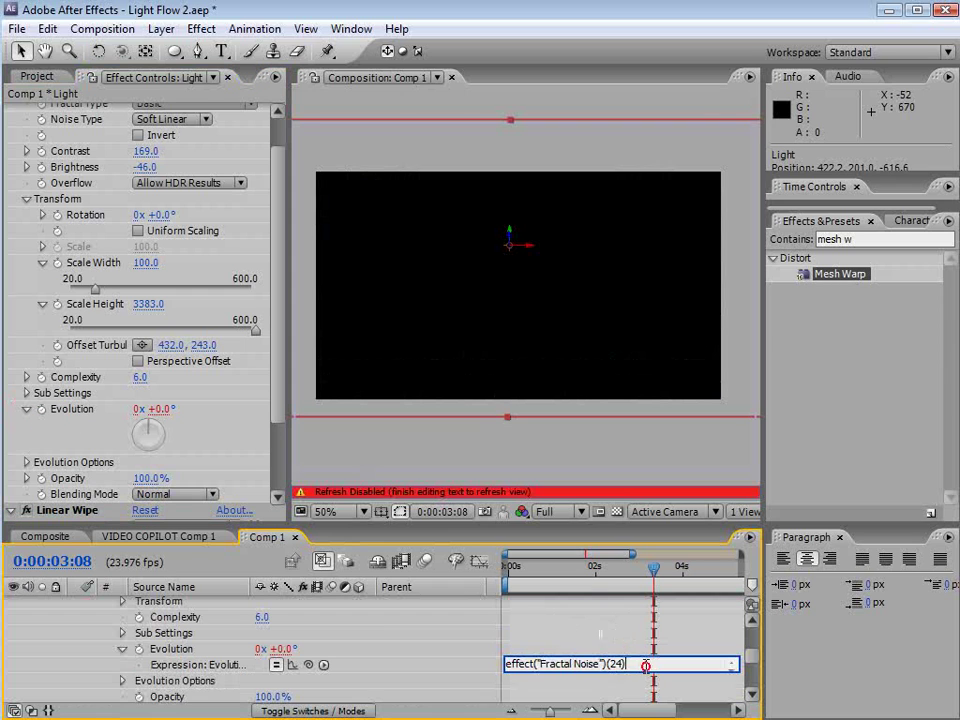
{"action": "type", "text": "time*200"}
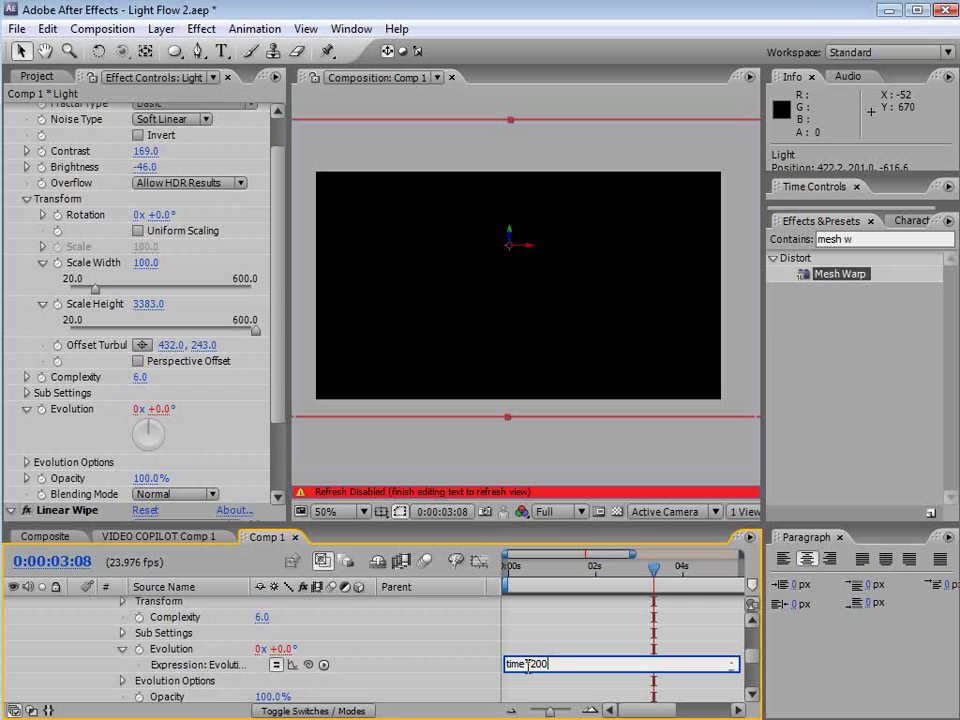
{"action": "left_click", "coordinate": [540, 619]}
{"action": "left_click", "coordinate": [514, 568]}
{"action": "key", "text": "space"}
Change the Evolution expression to time*100 and scrub the timeline to check the animation.
{"action": "left_click", "coordinate": [553, 664]}
{"action": "left_click", "coordinate": [556, 664]}
{"action": "key", "text": "BackSpace"}
{"action": "left_click", "coordinate": [558, 668]}
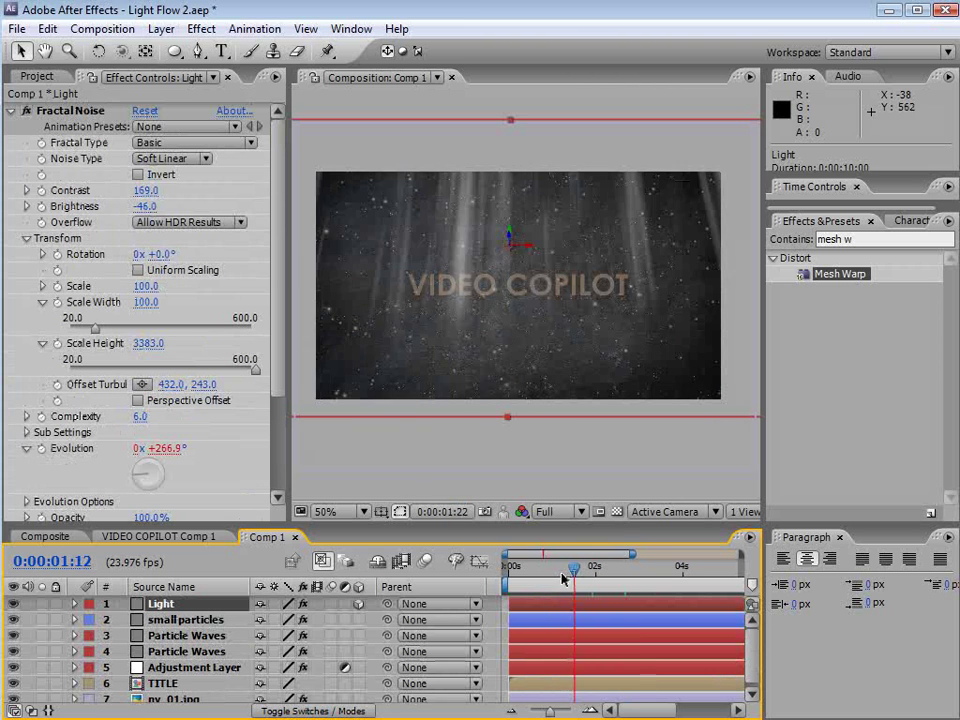
{"action": "left_click_drag", "start_coordinate": [563, 578], "coordinate": [650, 582]}
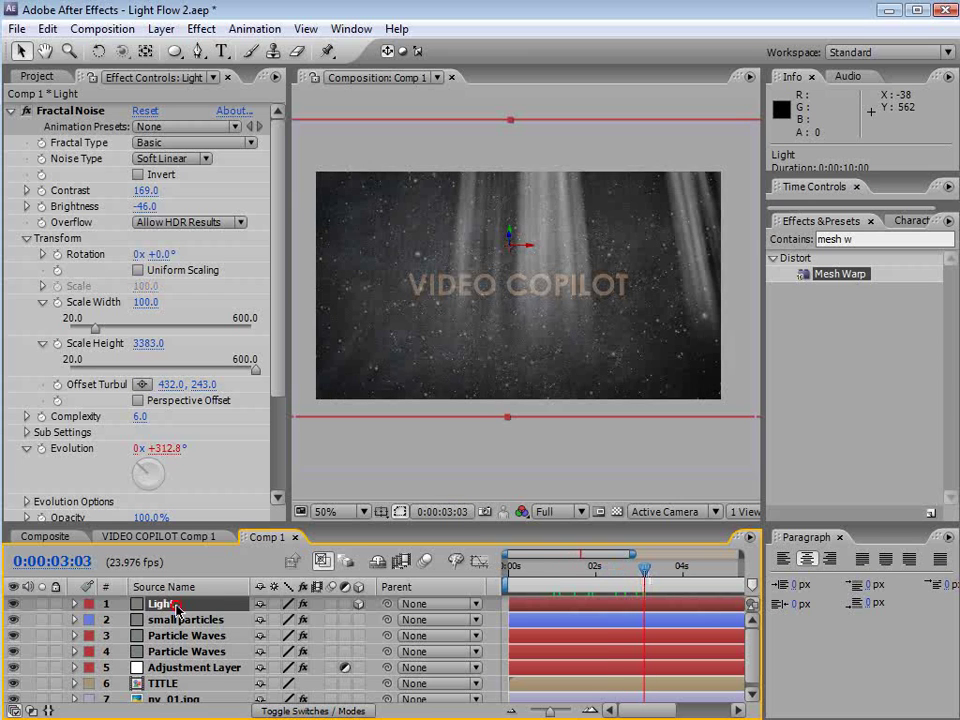
Duplicate the Light layer and set the copy's Evolution expression to time*100+500.
{"action": "left_click", "coordinate": [47, 28]}
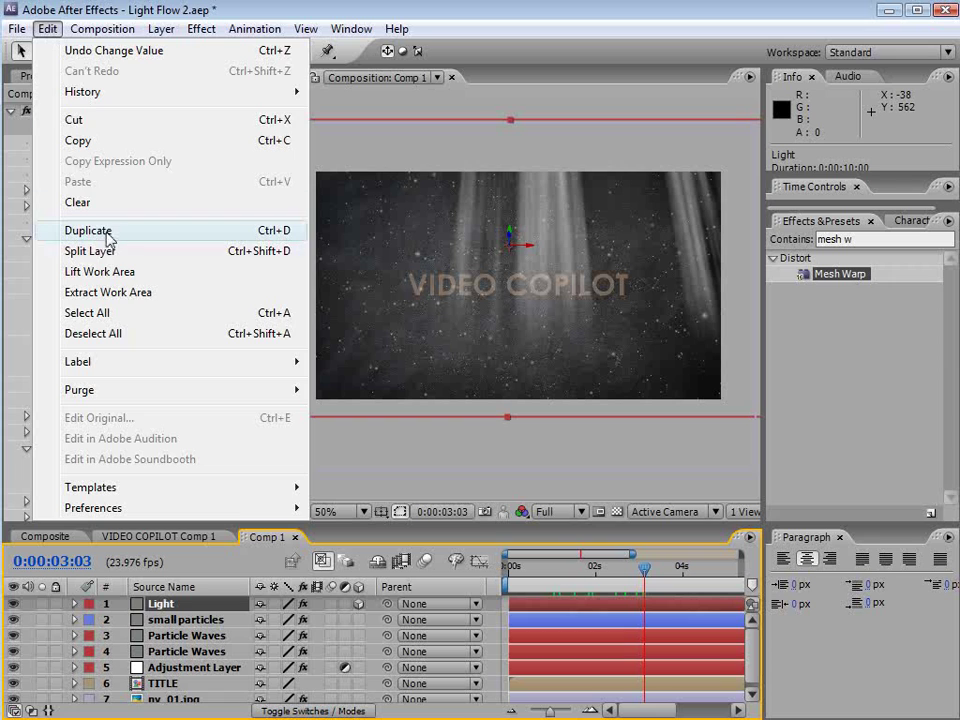
{"action": "left_click", "coordinate": [242, 232]}
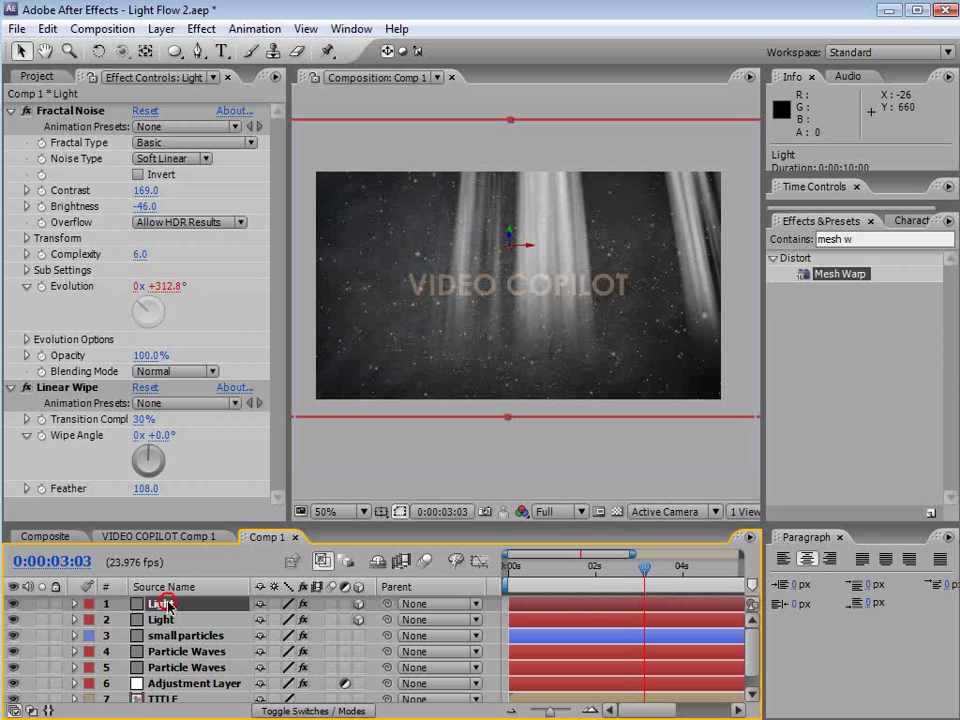
{"action": "key", "text": "e"}
{"action": "key", "text": "e"}
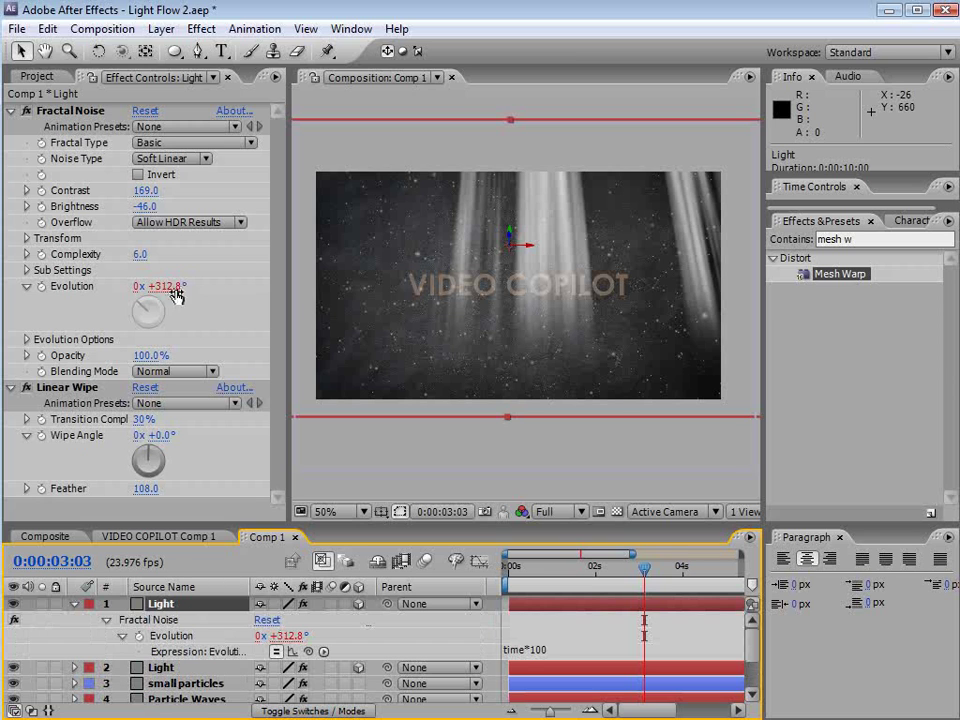
{"action": "left_click", "coordinate": [222, 285]}
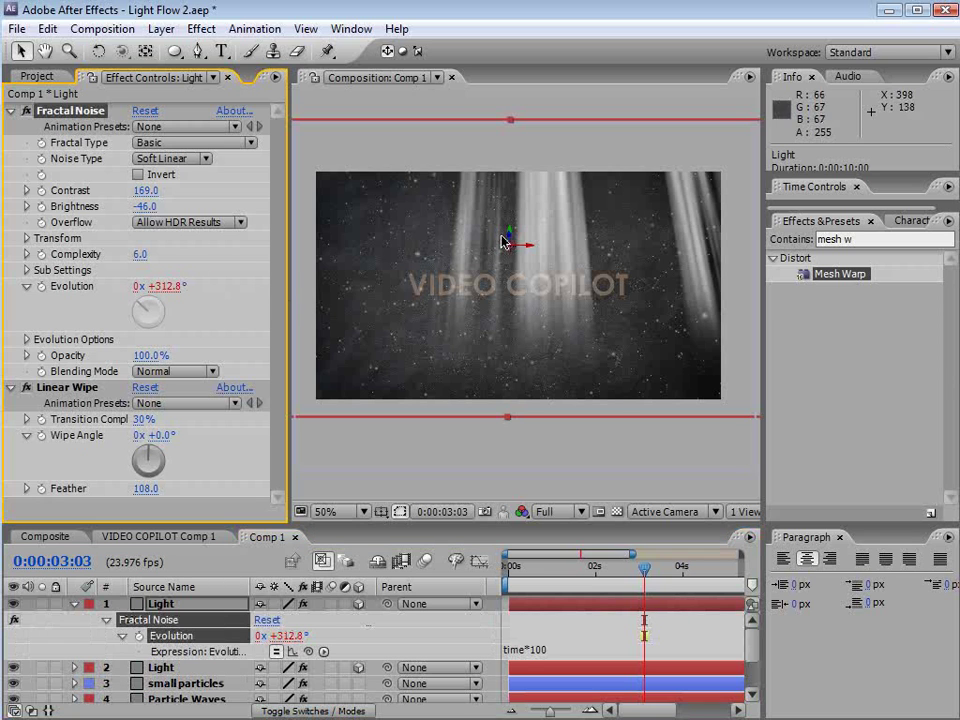
{"action": "left_click", "coordinate": [551, 655]}
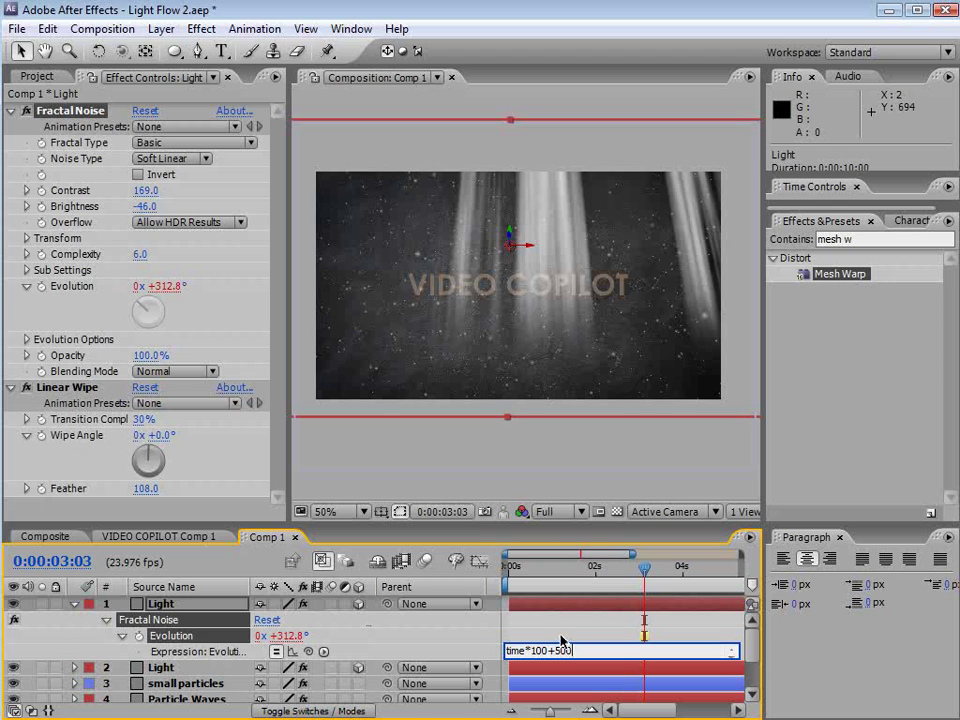
{"action": "left_click", "coordinate": [507, 598]}
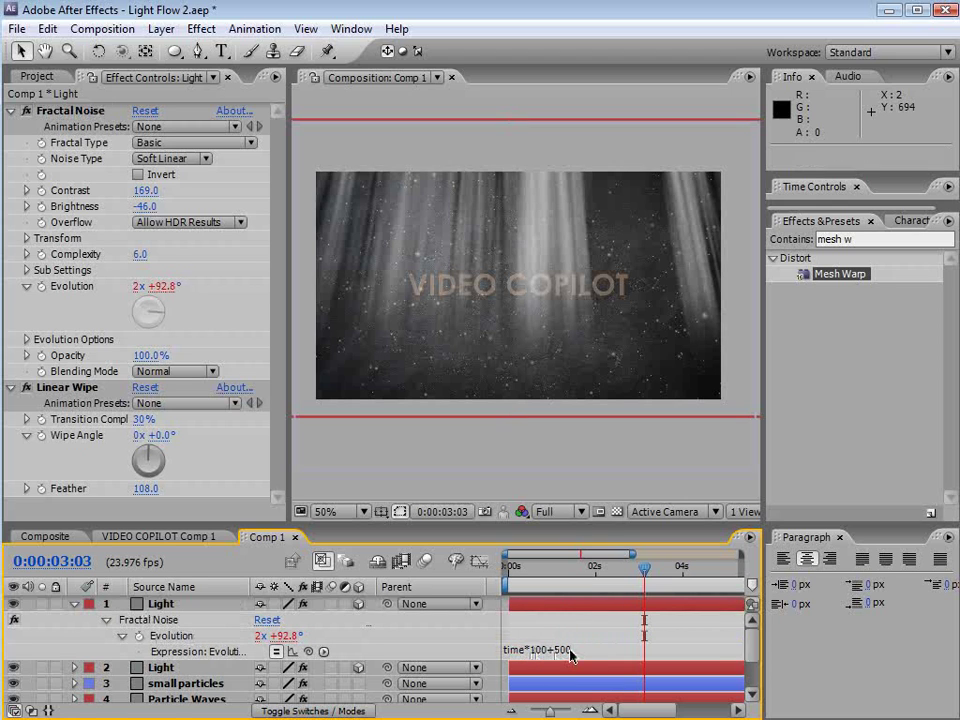
{"action": "left_click", "coordinate": [210, 641]}
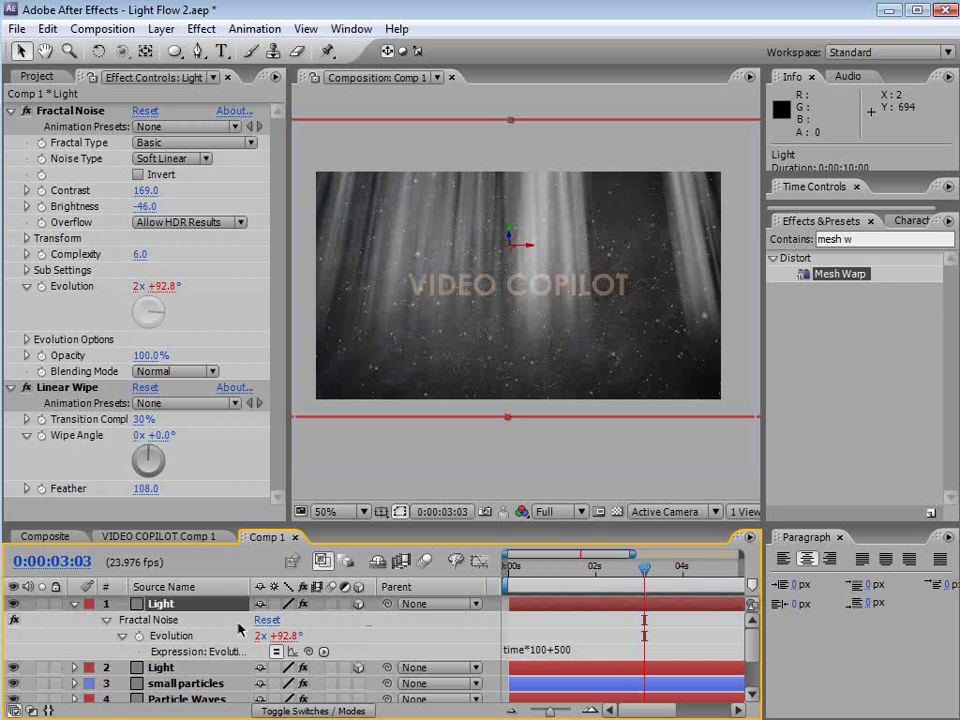
{"action": "left_click_drag", "start_coordinate": [548, 576], "coordinate": [597, 568]}
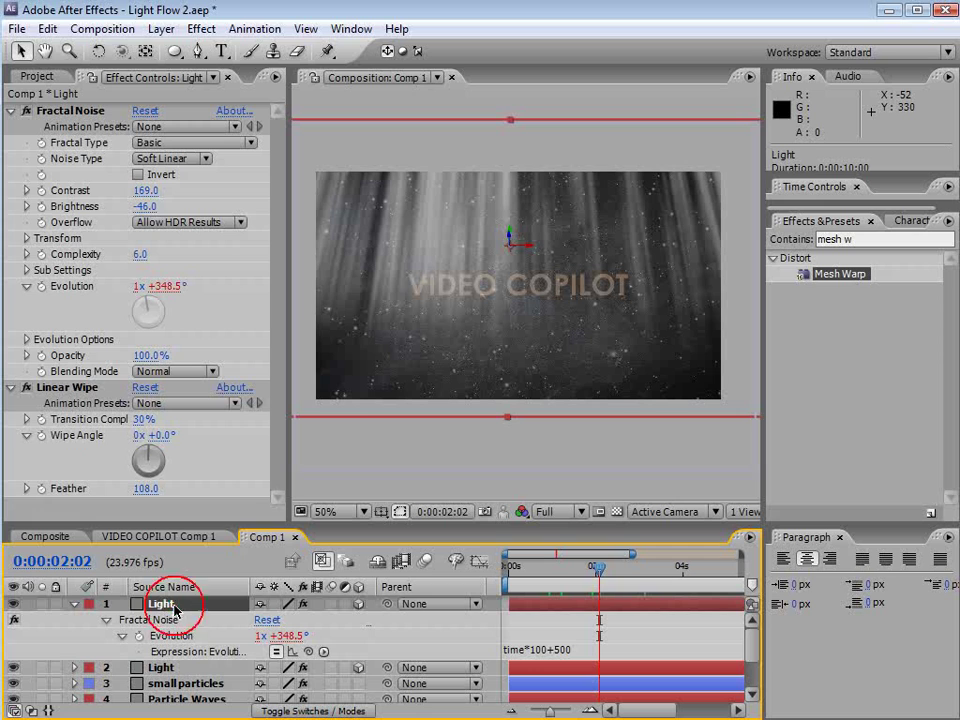
Rename the top Light copy to LightB and move it to 477.7, 186.4, -719.4.
{"action": "key", "text": "Return"}
{"action": "key", "text": "Right"}
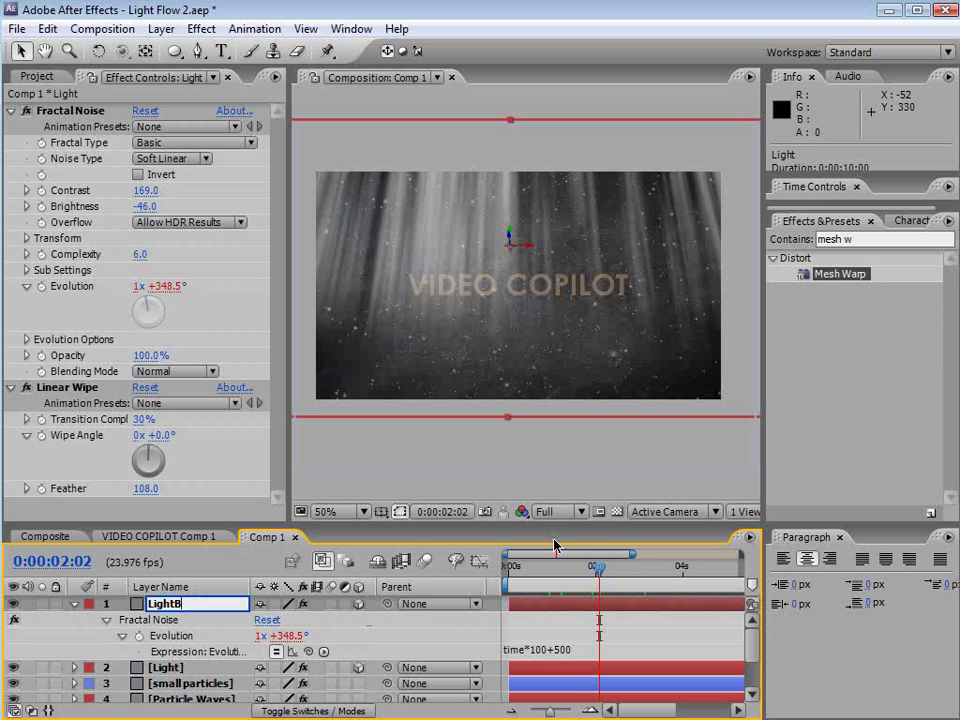
{"action": "type", "text": "B"}
{"action": "key", "text": "Return"}
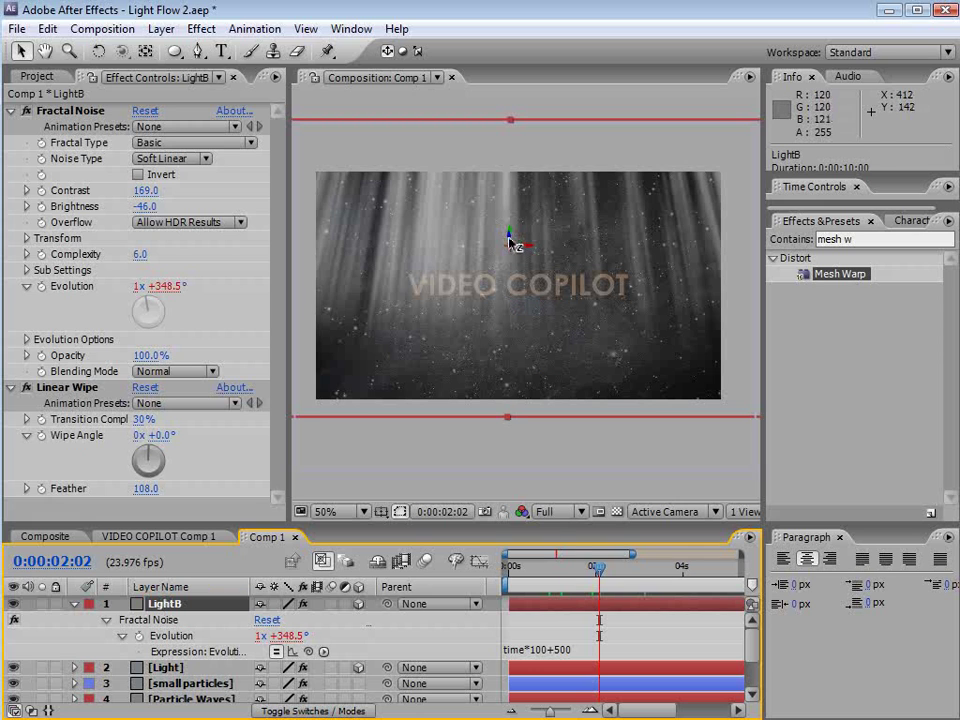
{"action": "left_click_drag", "start_coordinate": [510, 243], "coordinate": [491, 193]}
{"action": "left_click_drag", "start_coordinate": [600, 221], "coordinate": [670, 257]}
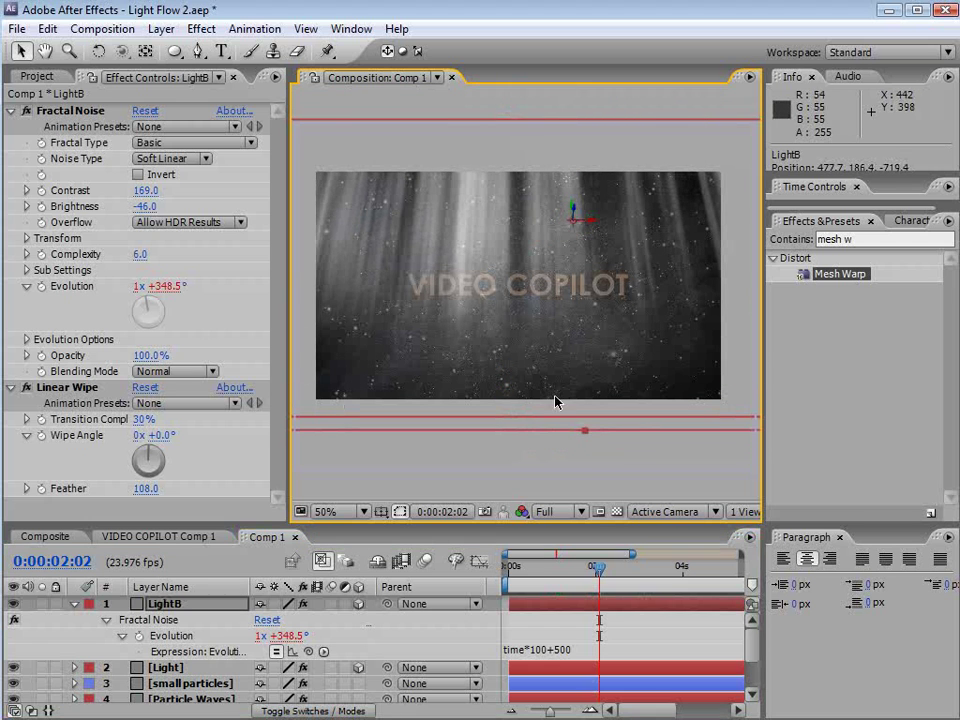
Add a new camera named Camera 1 to Comp 1 with default settings.
{"action": "left_click", "coordinate": [160, 28]}
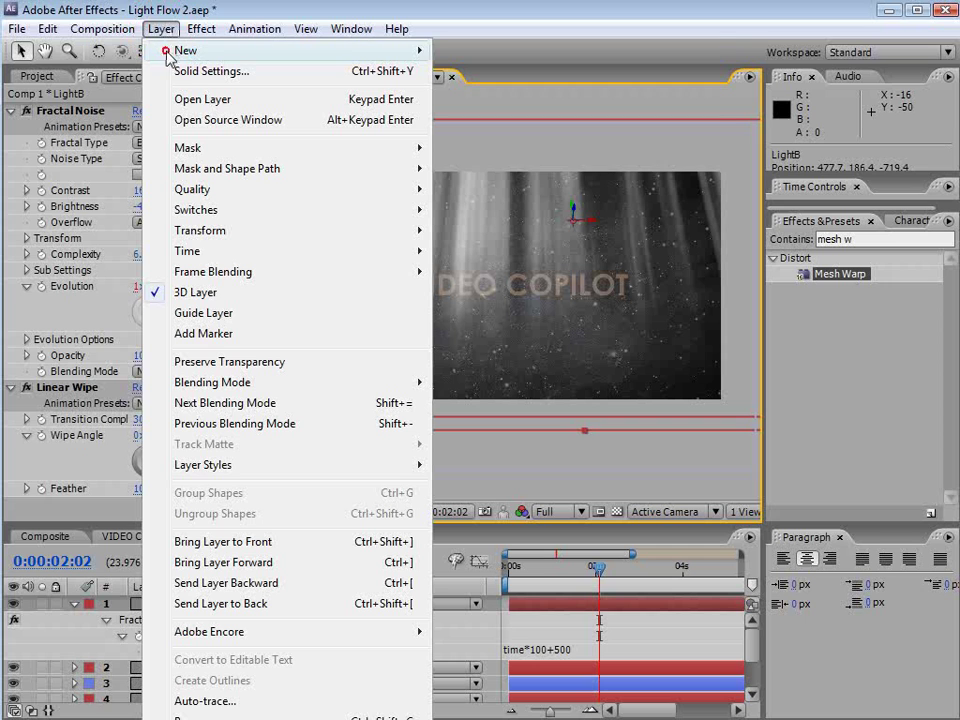
{"action": "mouse_move", "coordinate": [168, 52]}
{"action": "left_click", "coordinate": [490, 113]}
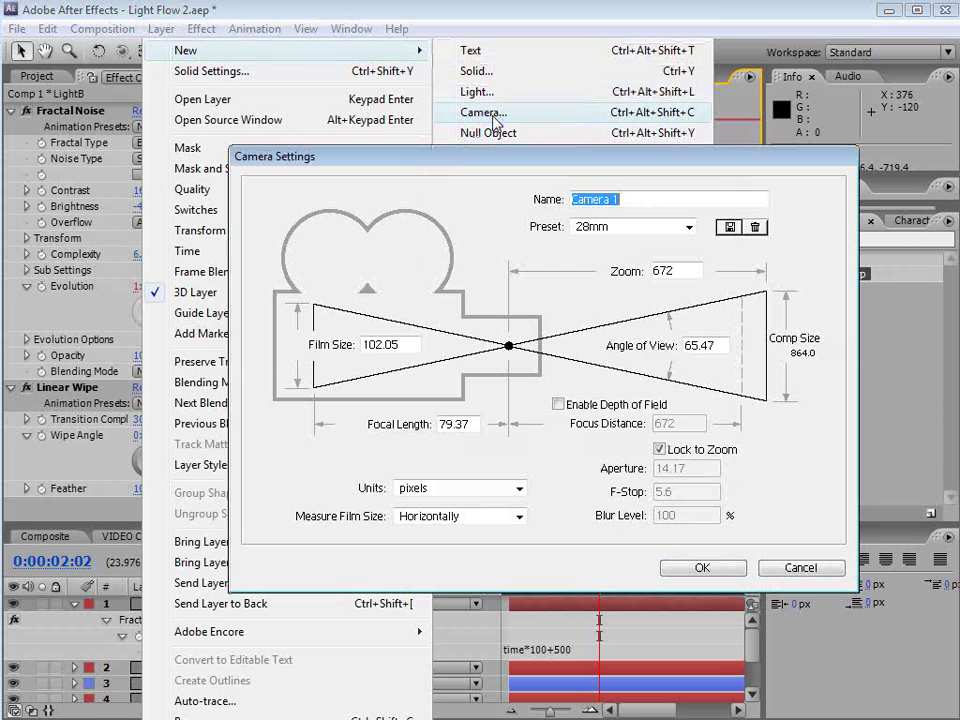
{"action": "left_click", "coordinate": [703, 570]}
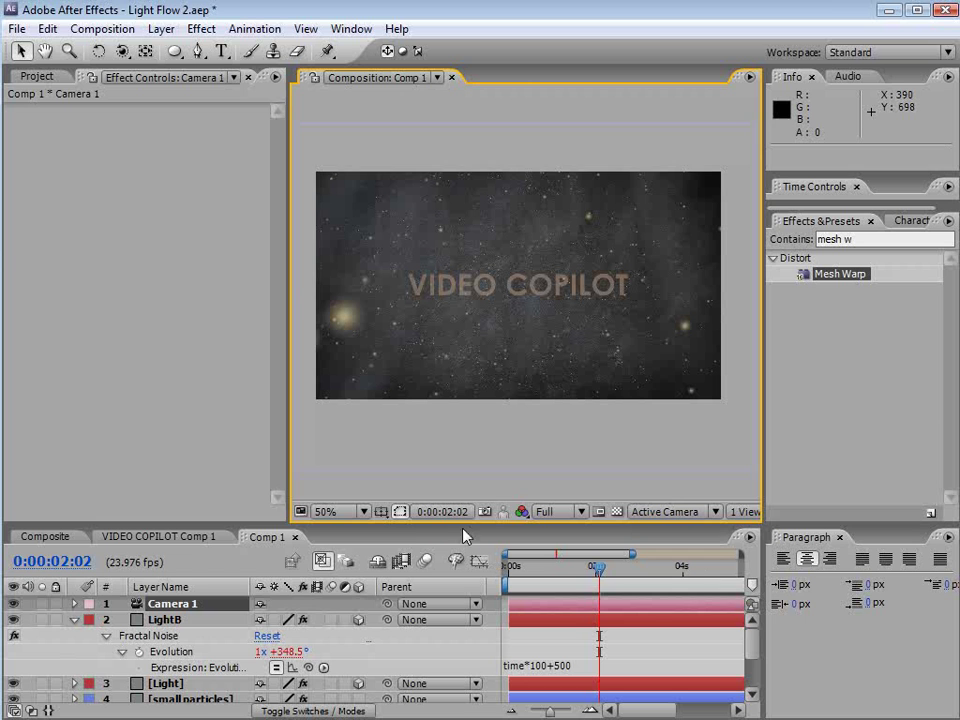
Enlarge the timeline to show all nine layers and make the ny_01.jpg wall layer 3D.
{"action": "left_click_drag", "start_coordinate": [462, 521], "coordinate": [446, 403]}
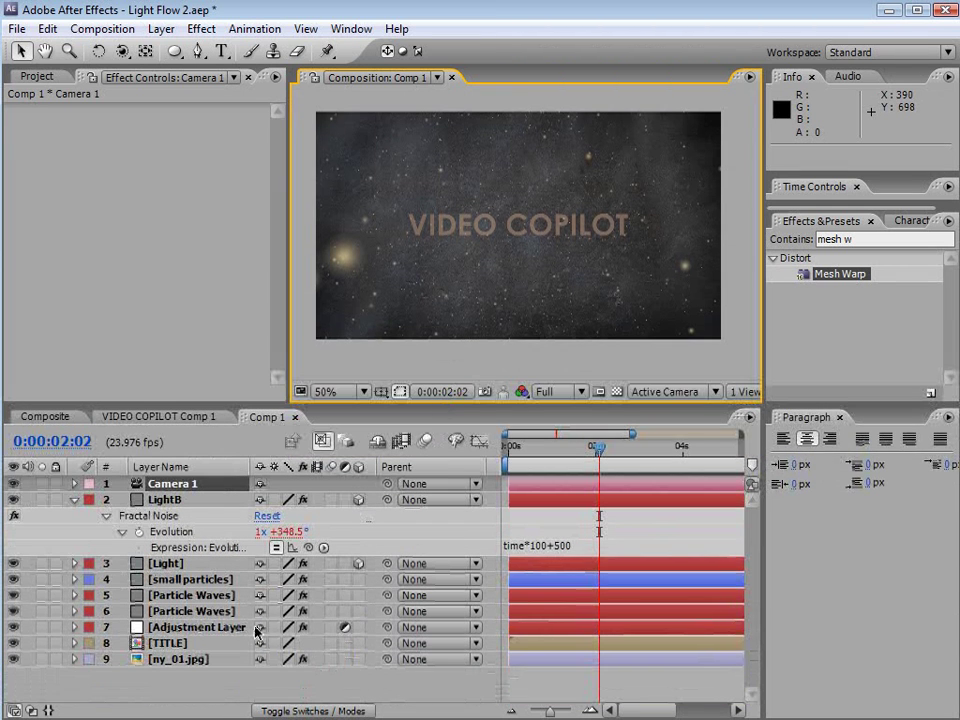
{"action": "left_click", "coordinate": [176, 645]}
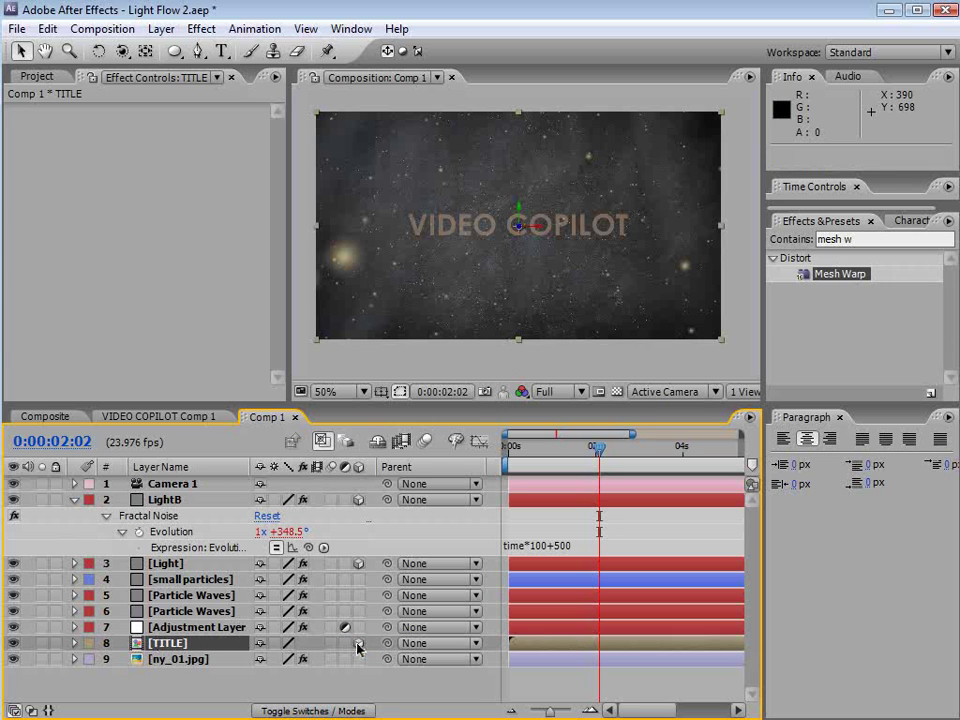
{"action": "left_click", "coordinate": [176, 660]}
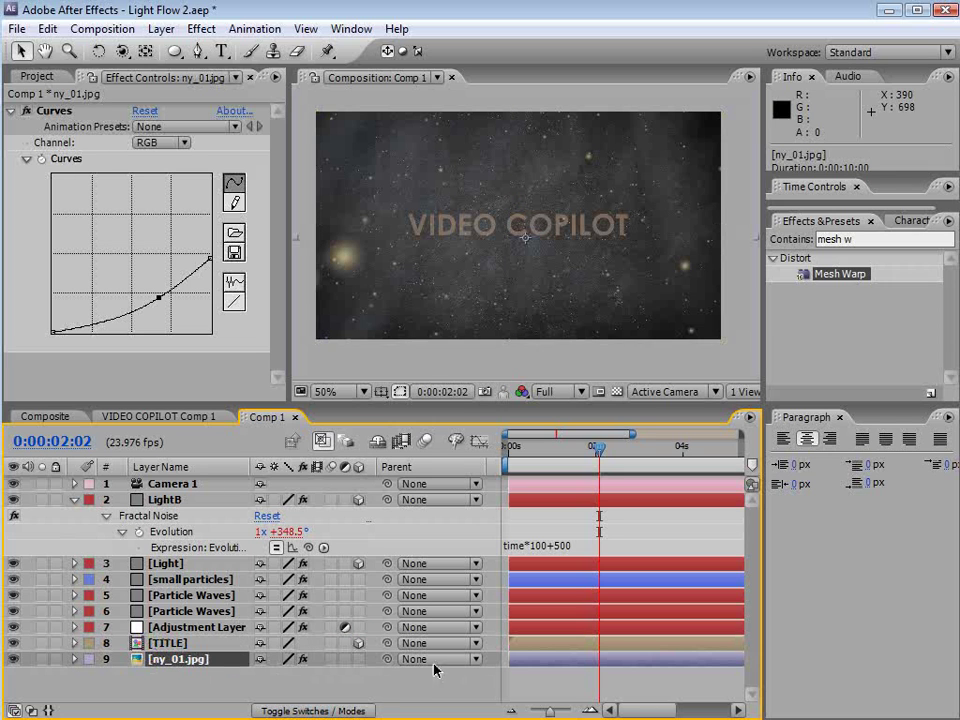
{"action": "left_click", "coordinate": [358, 659]}
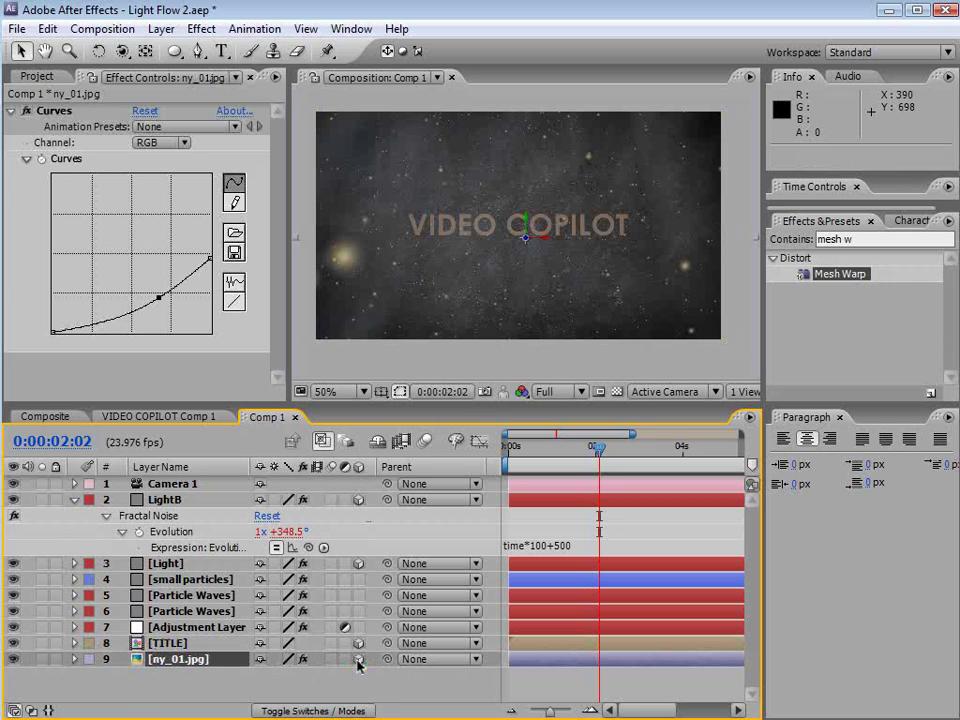
{"action": "left_click", "coordinate": [193, 579]}
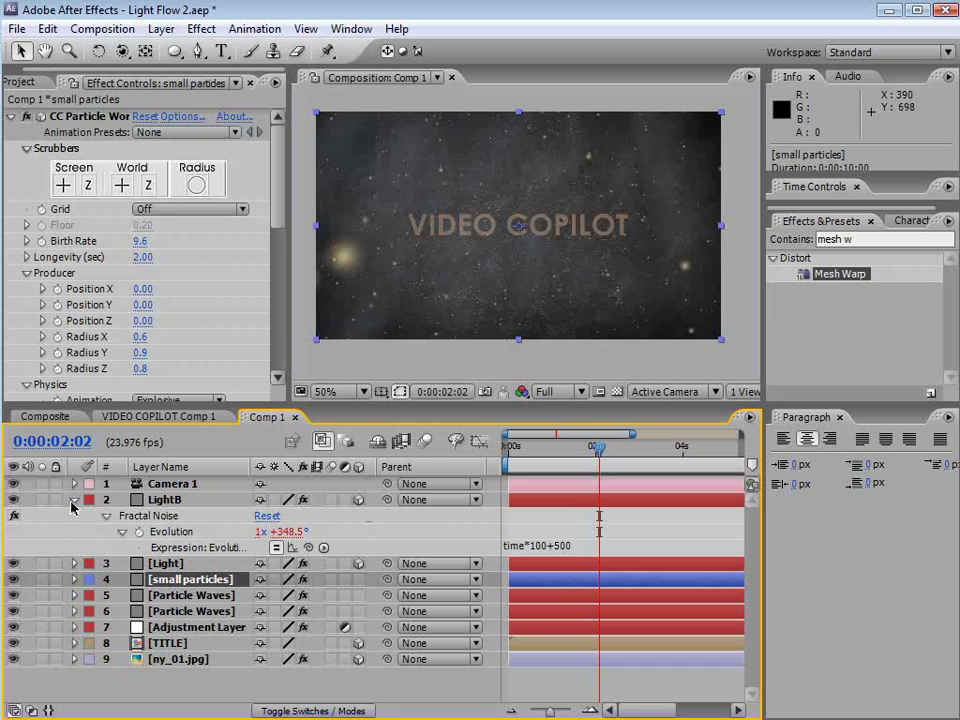
Move Camera 1 back along its depth axis with the Track Z Camera tool.
{"action": "left_click", "coordinate": [72, 501]}
{"action": "left_click", "coordinate": [178, 485]}
{"action": "key", "text": "c"}
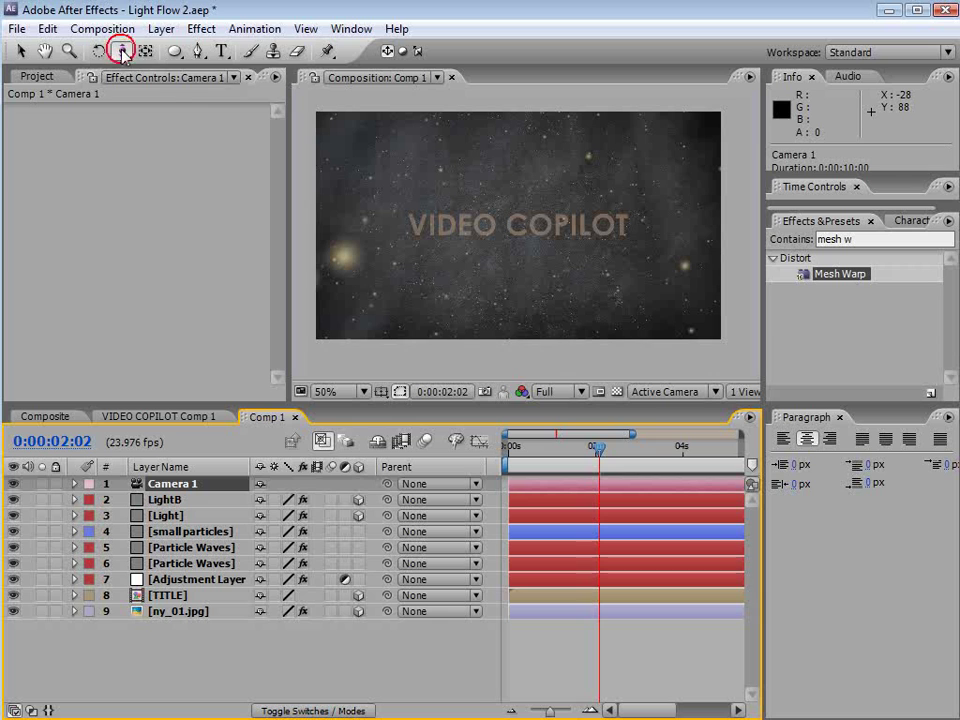
{"action": "left_click_drag", "start_coordinate": [123, 52], "coordinate": [197, 101]}
{"action": "left_click_drag", "start_coordinate": [520, 231], "coordinate": [519, 286]}
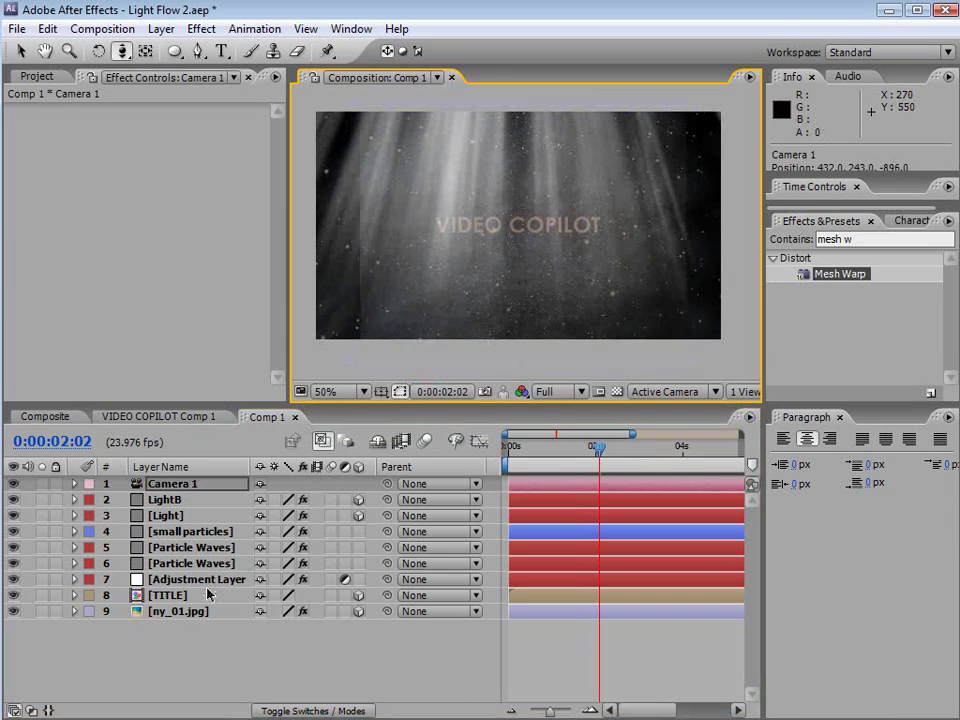
{"action": "left_click", "coordinate": [265, 660]}
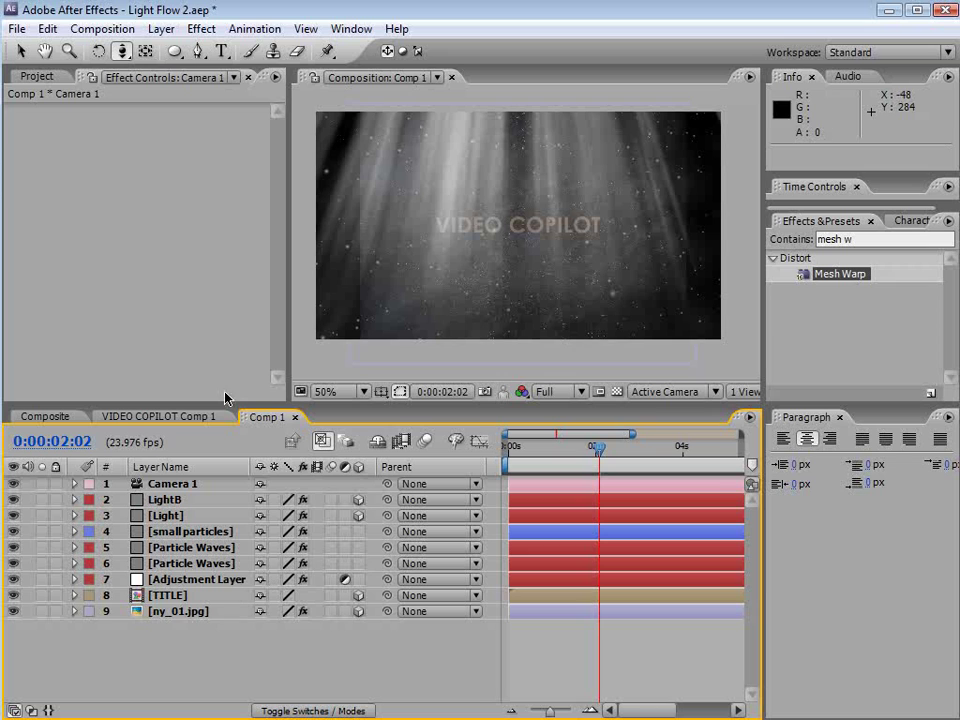
Scale the ny_01.jpg wall texture up to 84%.
{"action": "left_click", "coordinate": [172, 614]}
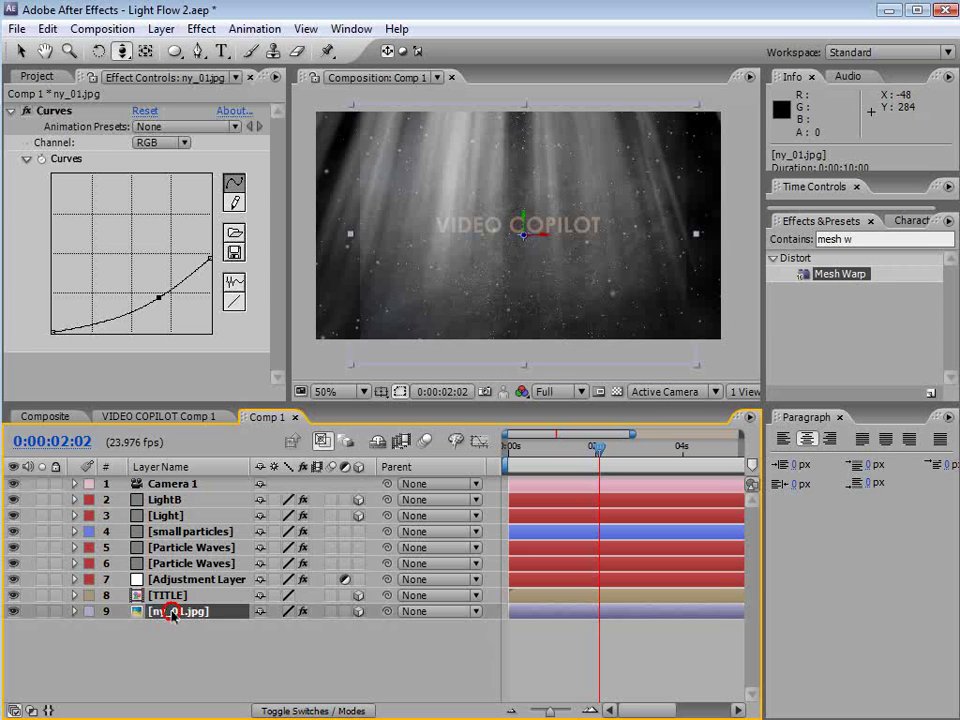
{"action": "left_click", "coordinate": [700, 370]}
{"action": "left_click_drag", "start_coordinate": [700, 370], "coordinate": [752, 424]}
{"action": "left_click", "coordinate": [253, 643]}
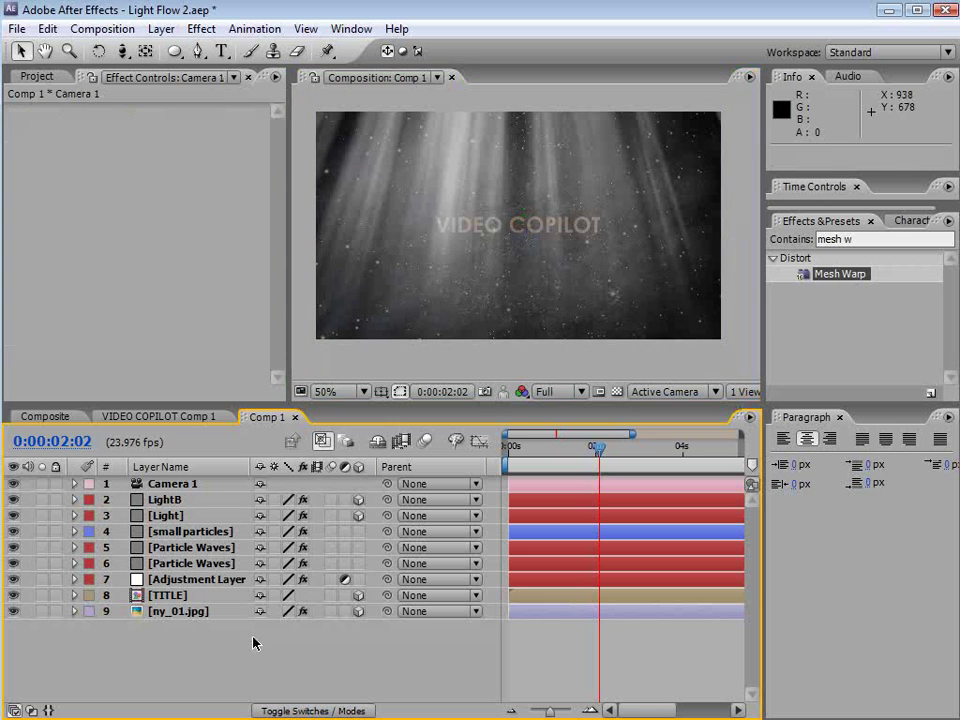
Raise Camera 1's Zoom to 845 pixels and orbit to reframe the rays and title.
{"action": "left_click", "coordinate": [172, 484]}
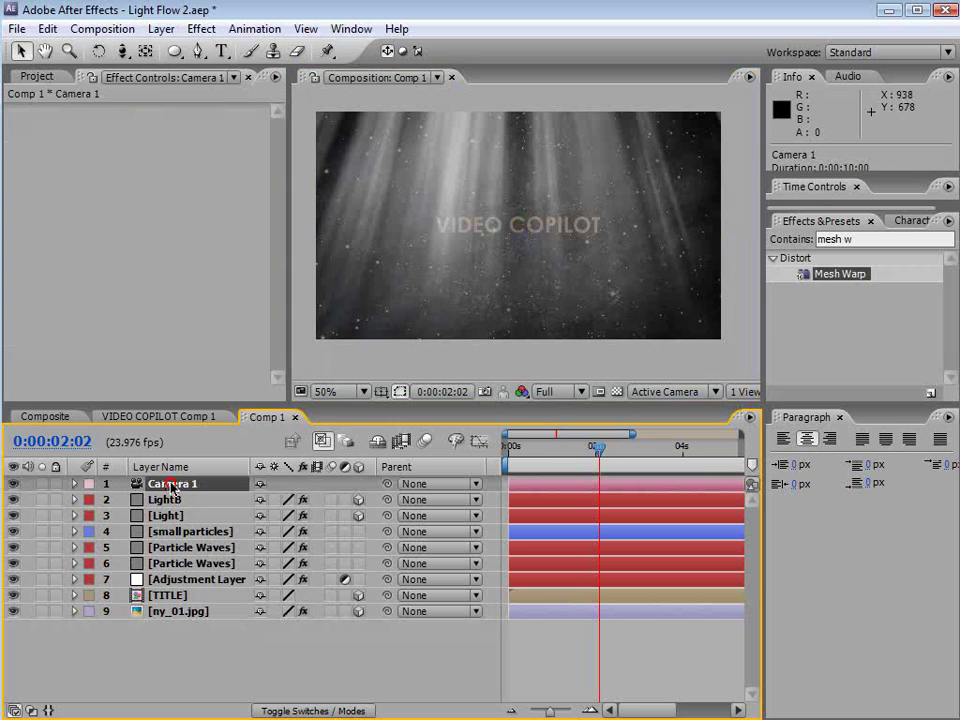
{"action": "key", "text": "a"}
{"action": "key", "text": "a"}
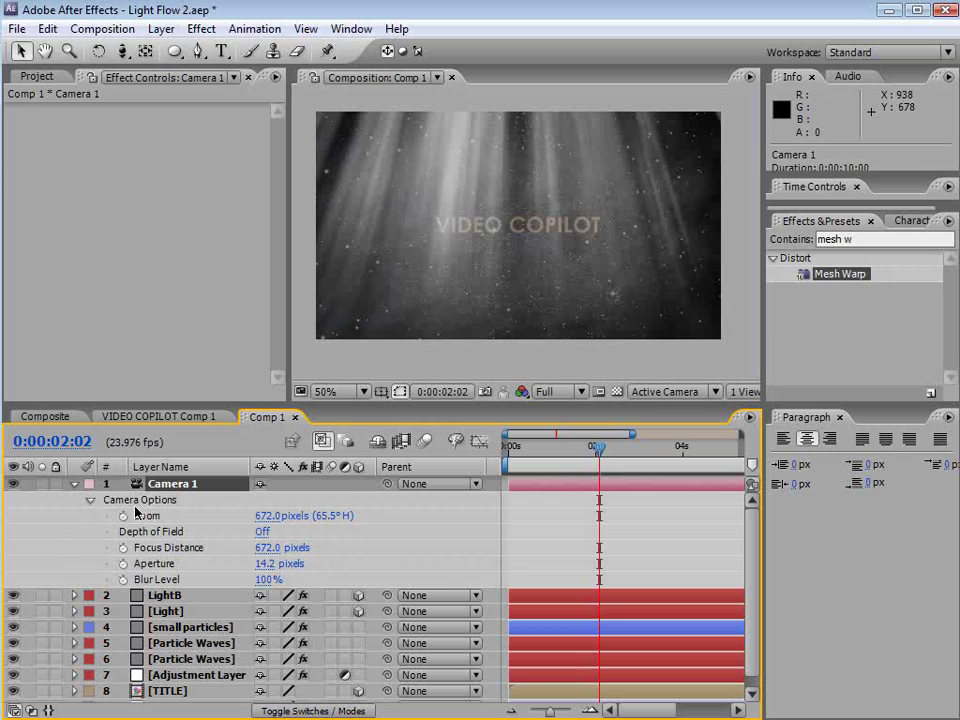
{"action": "left_click_drag", "start_coordinate": [261, 516], "coordinate": [425, 515]}
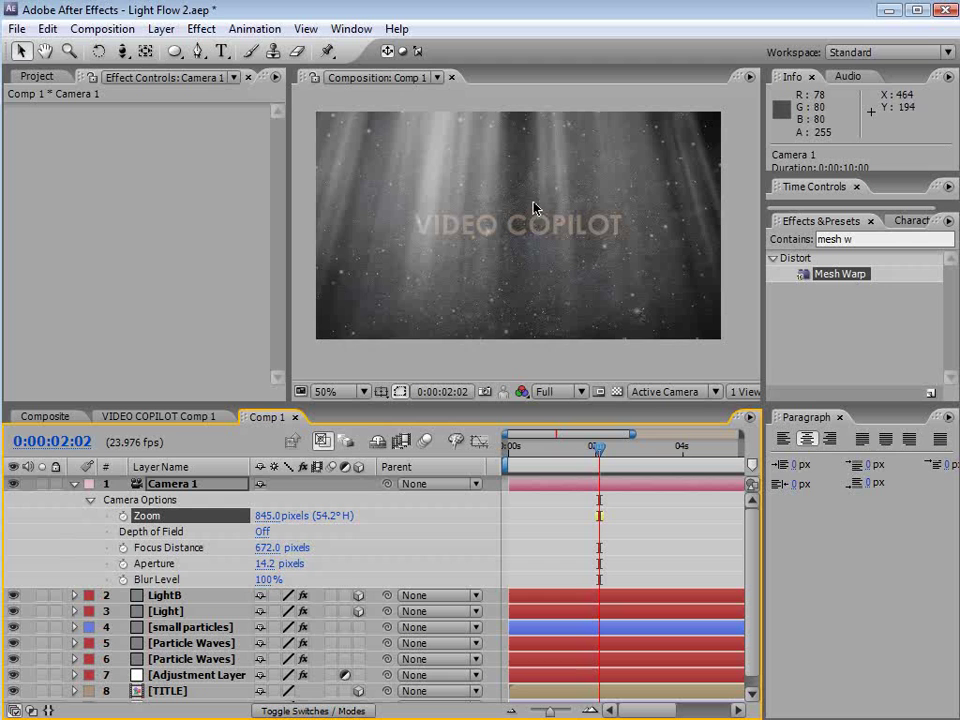
{"action": "key", "text": "c"}
{"action": "mouse_move", "coordinate": [510, 300]}
{"action": "left_mouse_down"}
{"action": "mouse_move", "coordinate": [519, 292]}
{"action": "mouse_move", "coordinate": [519, 320]}
{"action": "left_mouse_up"}
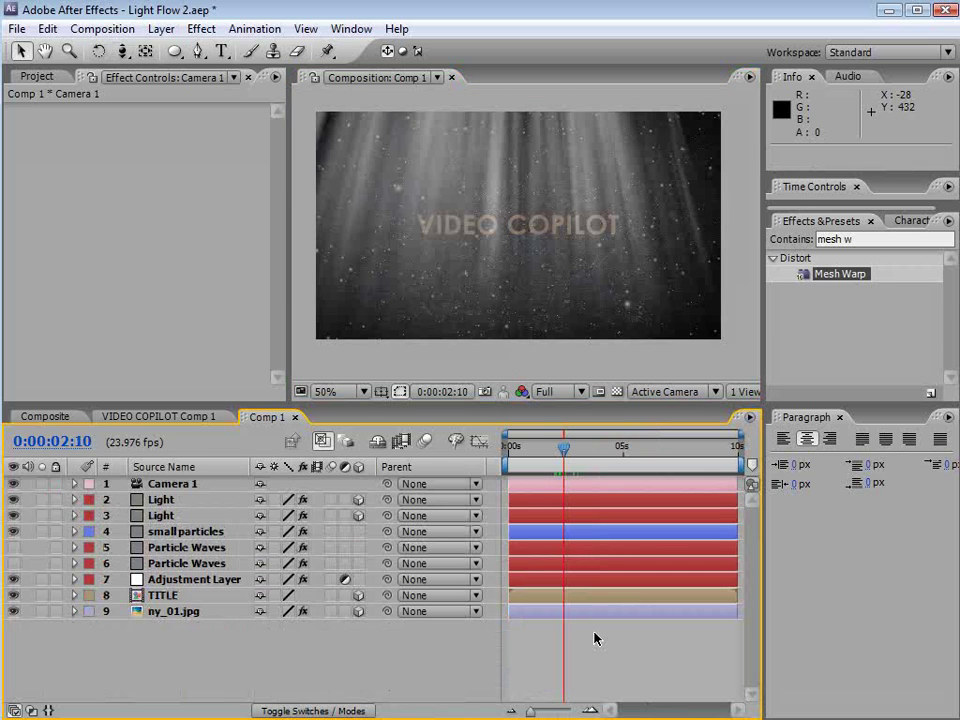
Keyframe Camera 1's Position, adding a second key that pushes Z from -920 to -855.
{"action": "left_click", "coordinate": [183, 486]}
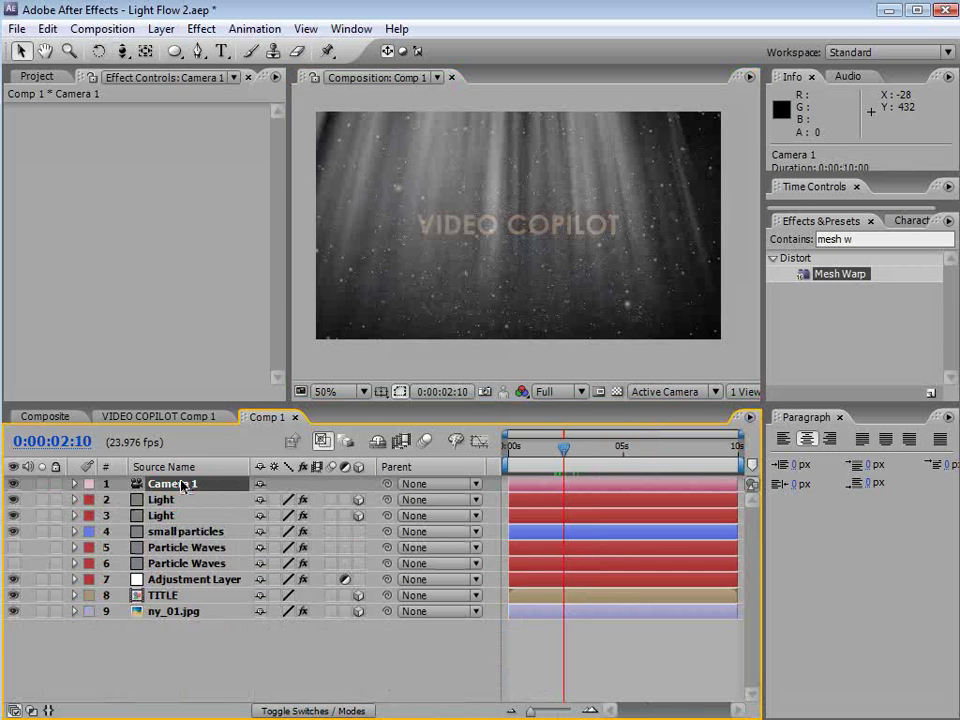
{"action": "key", "text": "p"}
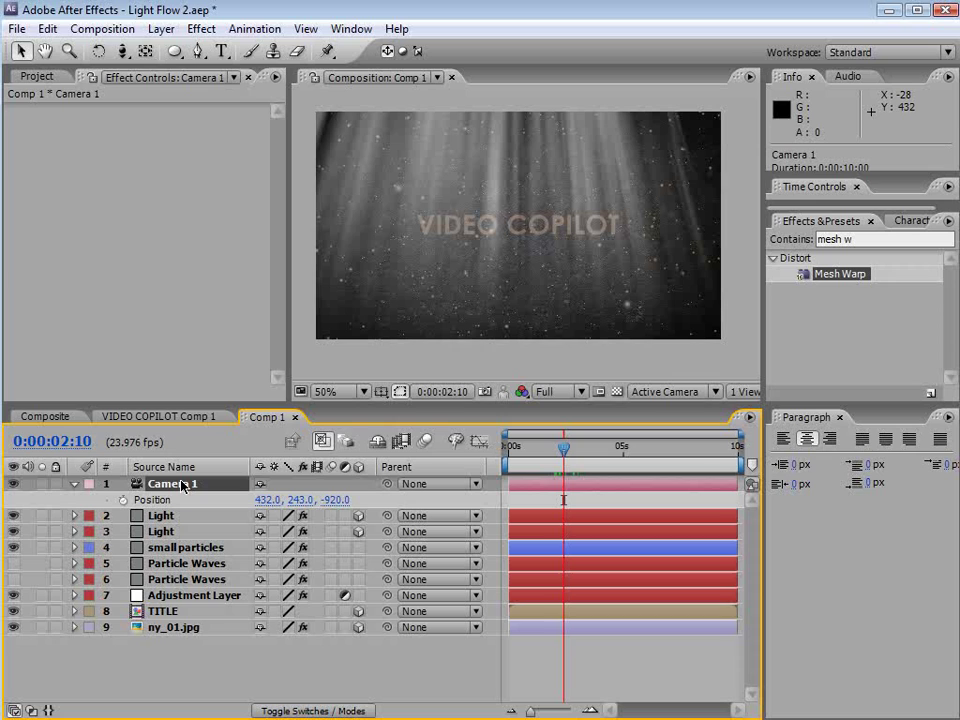
{"action": "left_click", "coordinate": [122, 499]}
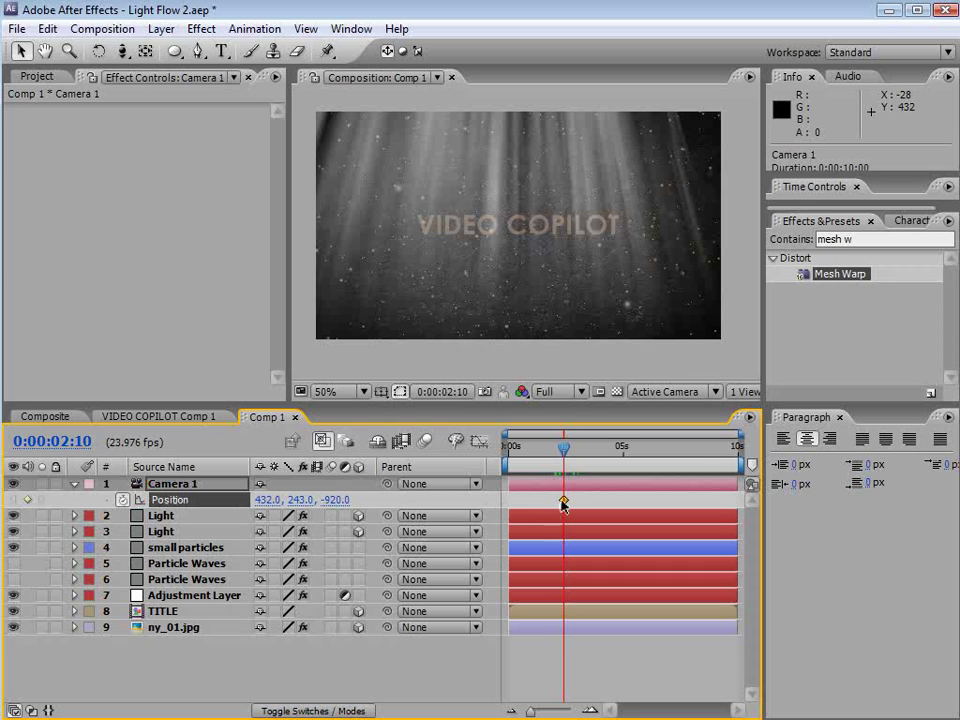
{"action": "left_click_drag", "start_coordinate": [563, 499], "coordinate": [512, 500]}
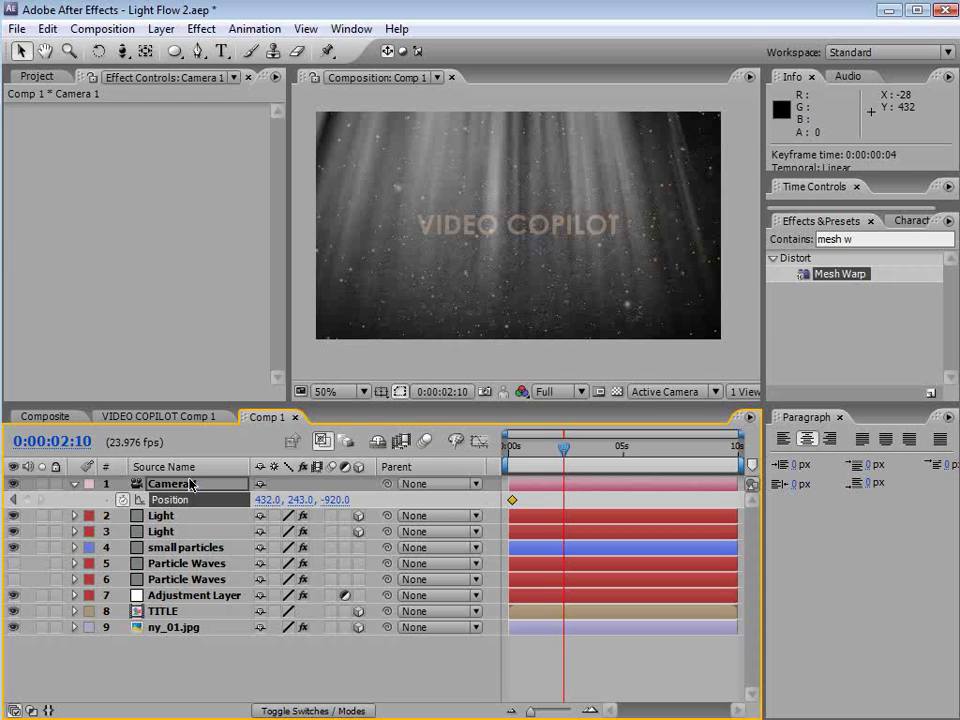
{"action": "left_click_drag", "start_coordinate": [527, 461], "coordinate": [570, 470]}
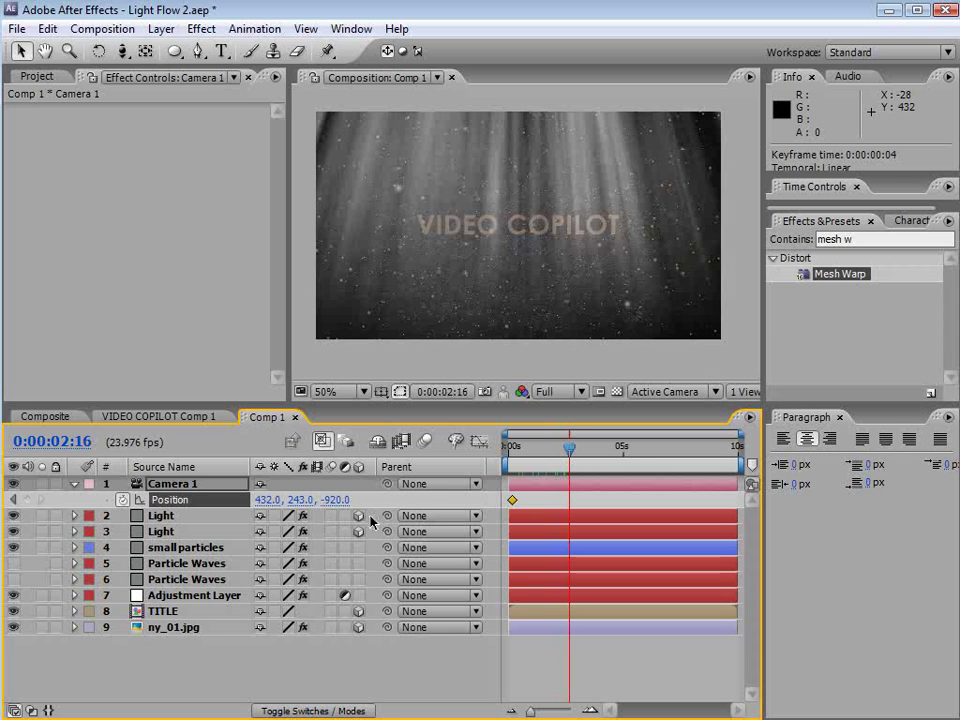
{"action": "left_click_drag", "start_coordinate": [338, 500], "coordinate": [371, 499]}
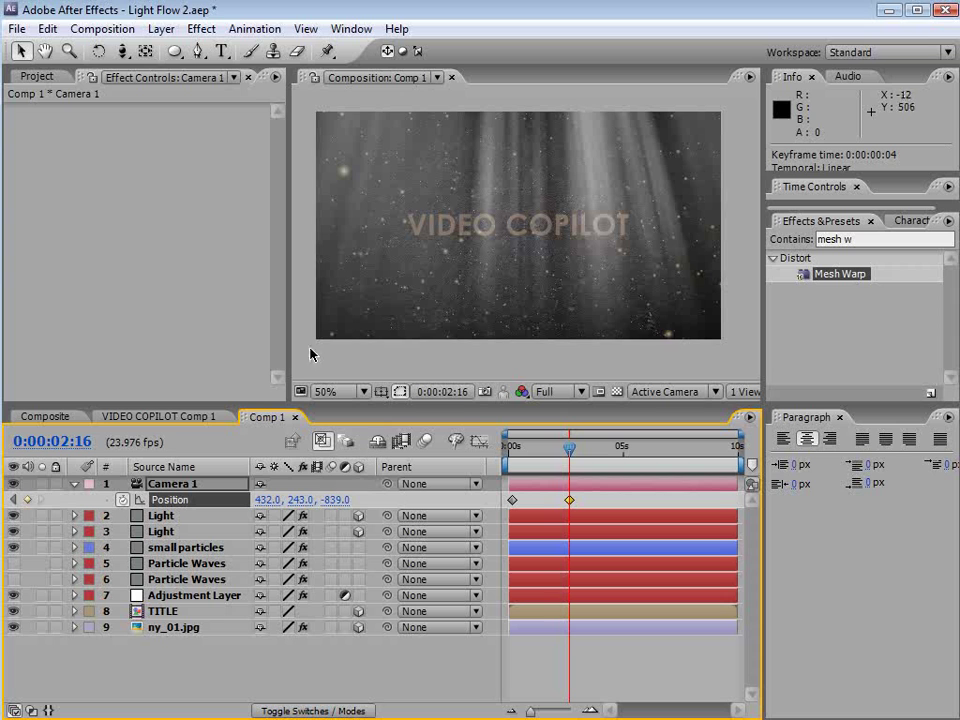
{"action": "left_click", "coordinate": [122, 51]}
{"action": "left_click_drag", "start_coordinate": [490, 296], "coordinate": [491, 302]}
Preview the camera push-in and shift both Position keyframes to start around 3 seconds.
{"action": "mouse_move", "coordinate": [555, 440]}
{"action": "left_mouse_down"}
{"action": "mouse_move", "coordinate": [514, 443]}
{"action": "mouse_move", "coordinate": [559, 443]}
{"action": "left_mouse_up"}
{"action": "key", "text": "KP_4"}
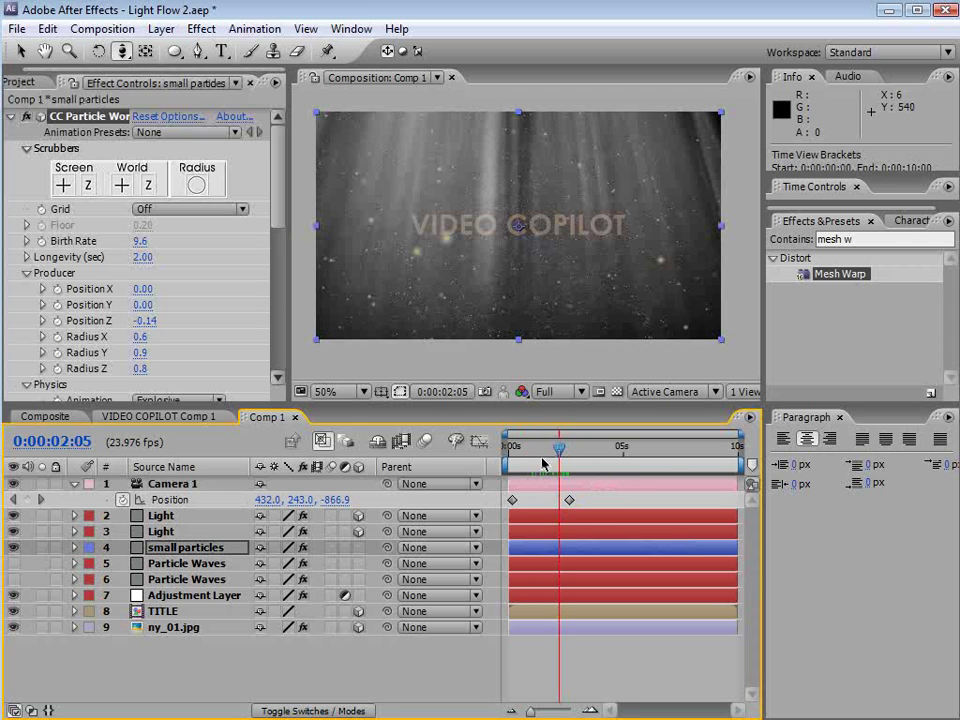
{"action": "left_click_drag", "start_coordinate": [559, 447], "coordinate": [591, 458]}
{"action": "left_click_drag", "start_coordinate": [508, 467], "coordinate": [553, 461]}
{"action": "left_click_drag", "start_coordinate": [511, 499], "coordinate": [587, 503]}
{"action": "mouse_move", "coordinate": [589, 452]}
{"action": "left_mouse_down"}
{"action": "mouse_move", "coordinate": [632, 452]}
{"action": "mouse_move", "coordinate": [593, 452]}
{"action": "left_mouse_up"}
{"action": "left_click", "coordinate": [619, 669]}
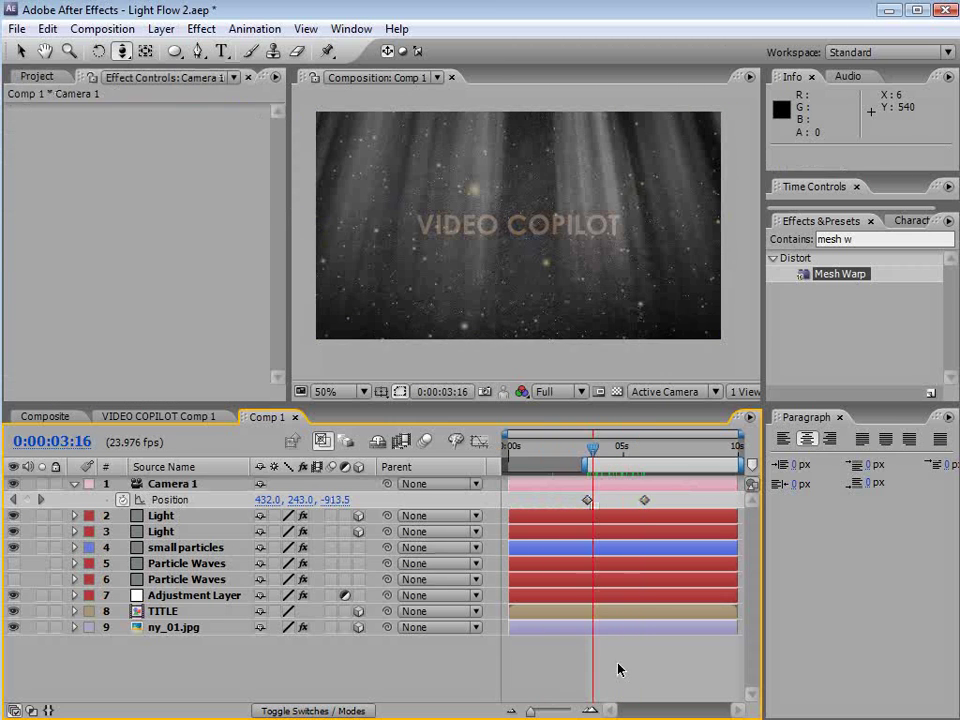
Precompose the Light and LightB layers into a new precomp named LIGHT COMP.
{"action": "left_click", "coordinate": [162, 516]}
{"action": "left_click", "coordinate": [162, 531], "text": "shift"}
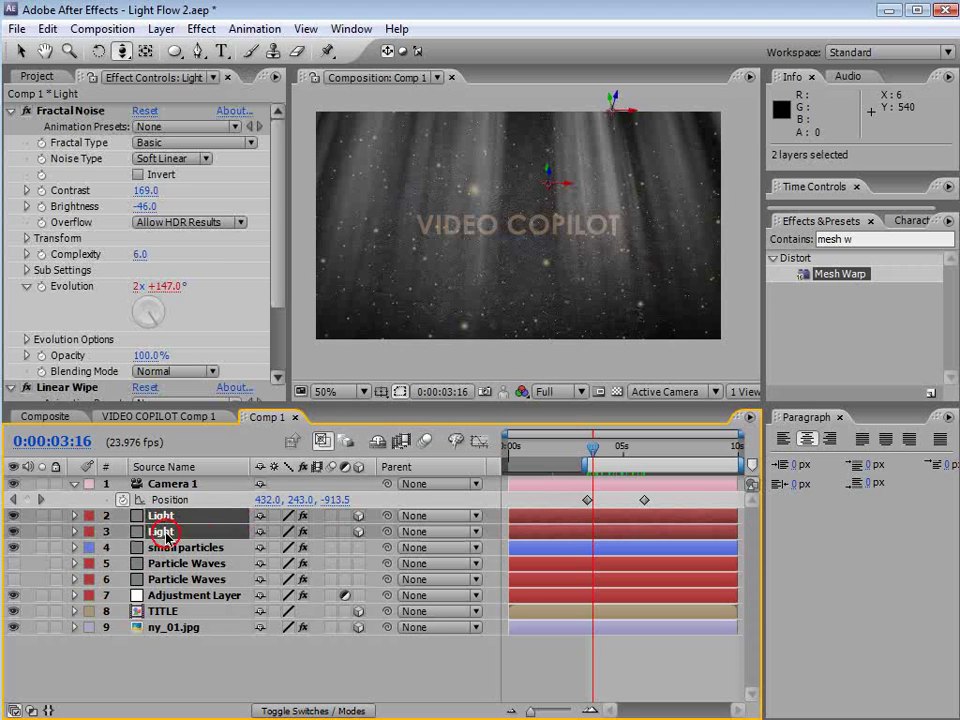
{"action": "left_click", "coordinate": [161, 28]}
{"action": "left_click", "coordinate": [251, 717]}
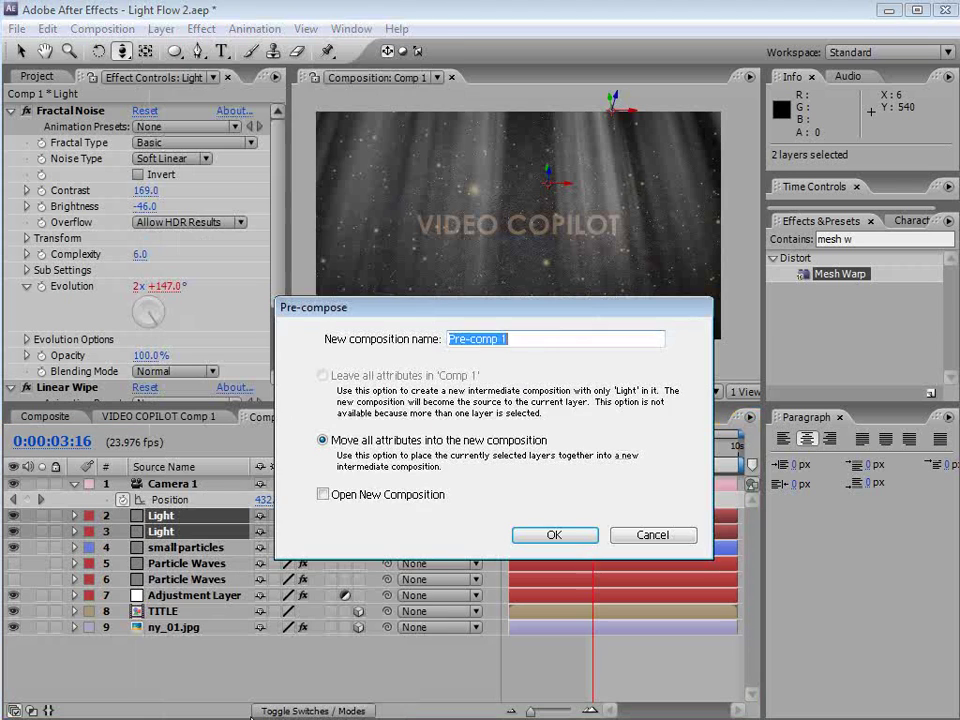
{"action": "type", "text": "LIGHT COMP"}
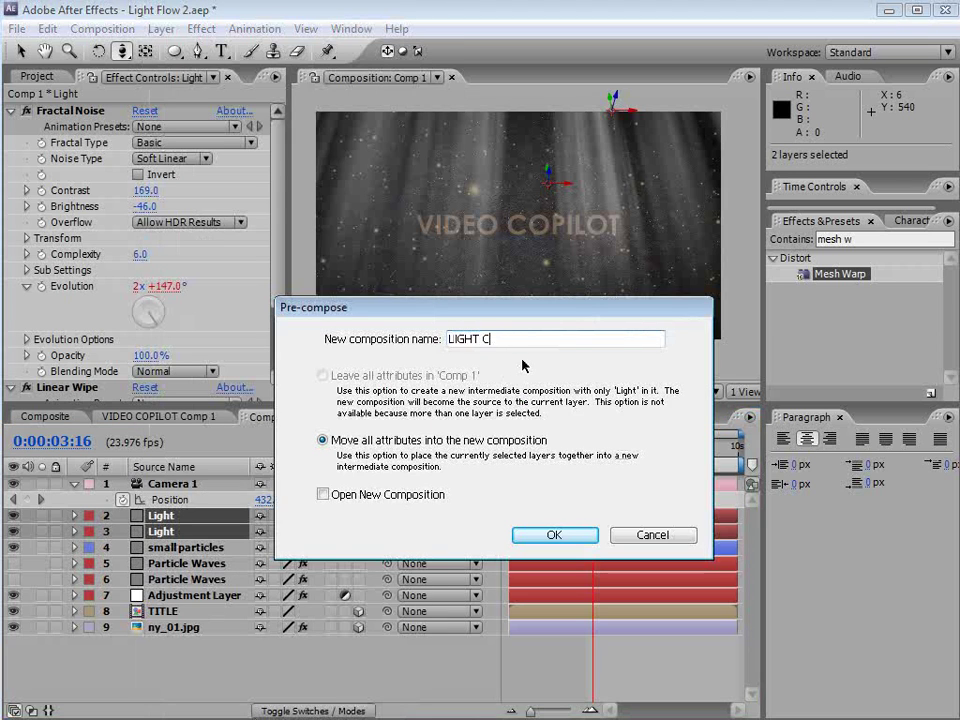
{"action": "left_click", "coordinate": [556, 535]}
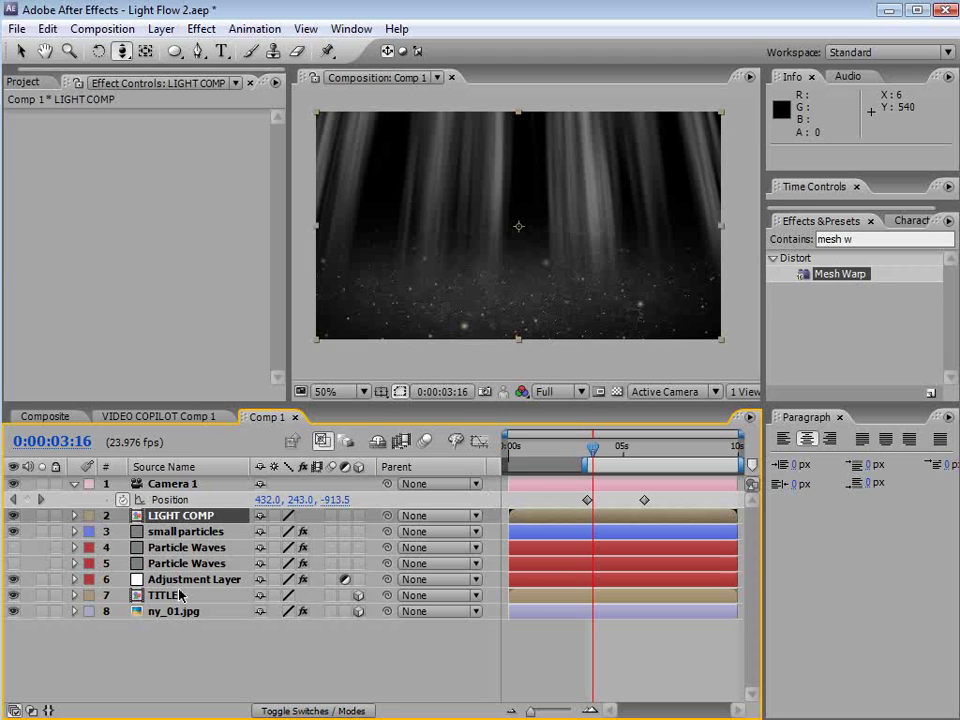
Turn on Collapse Transformations for LIGHT COMP, then test and undo a camera push and layer move.
{"action": "left_click", "coordinate": [273, 516]}
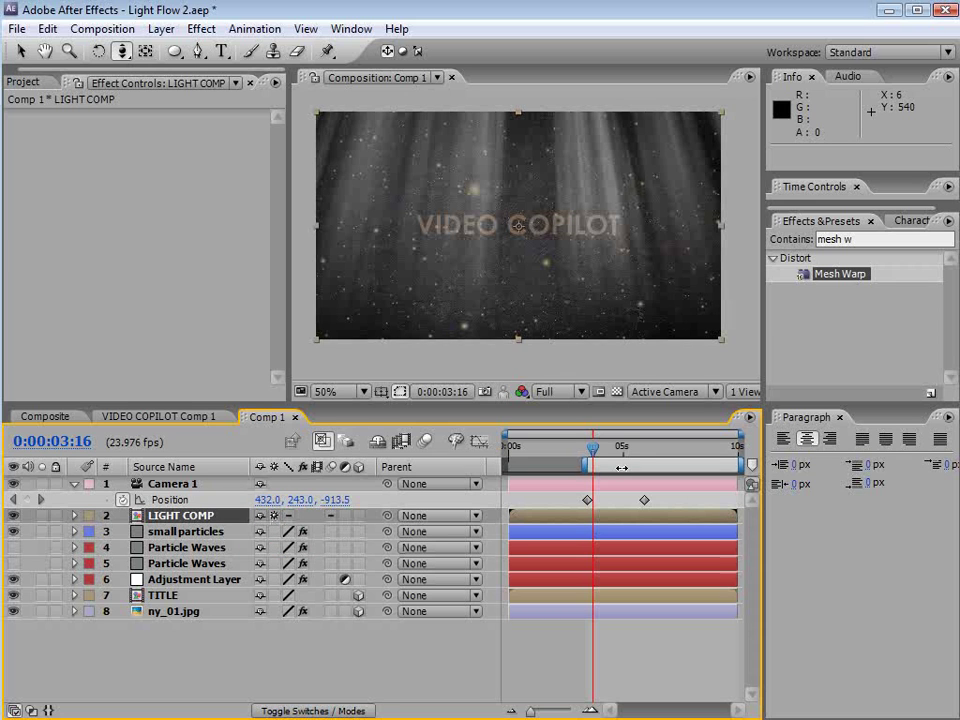
{"action": "mouse_move", "coordinate": [596, 450]}
{"action": "left_mouse_down"}
{"action": "mouse_move", "coordinate": [631, 457]}
{"action": "mouse_move", "coordinate": [603, 458]}
{"action": "left_mouse_up"}
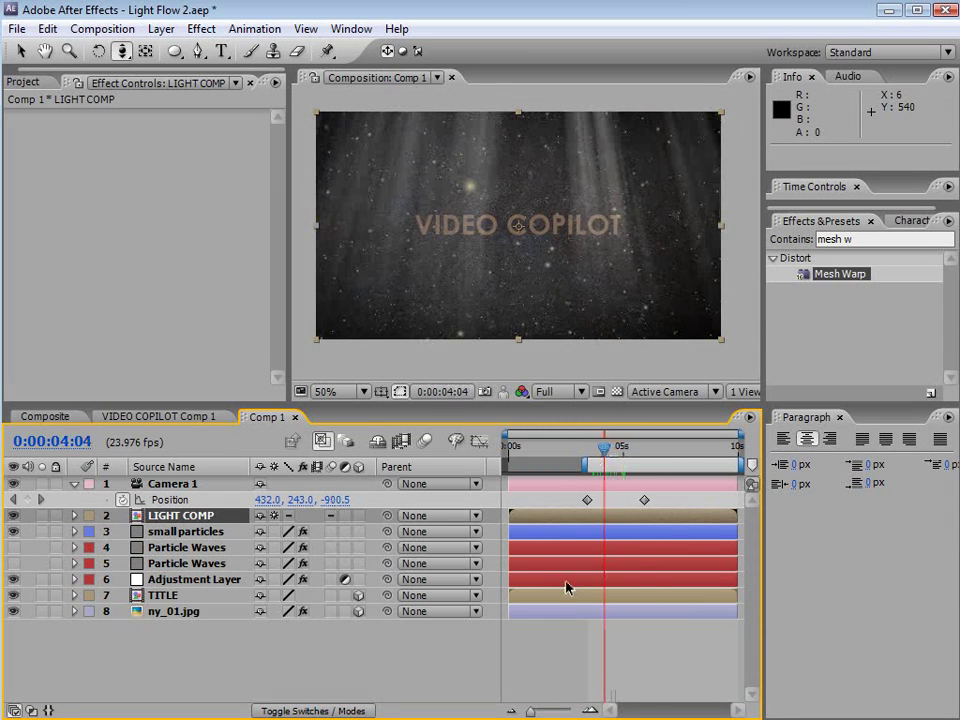
{"action": "mouse_move", "coordinate": [404, 274]}
{"action": "left_mouse_down"}
{"action": "mouse_move", "coordinate": [414, 238]}
{"action": "mouse_move", "coordinate": [422, 272]}
{"action": "left_mouse_up"}
{"action": "key", "text": "ctrl+z"}
{"action": "key", "text": "v"}
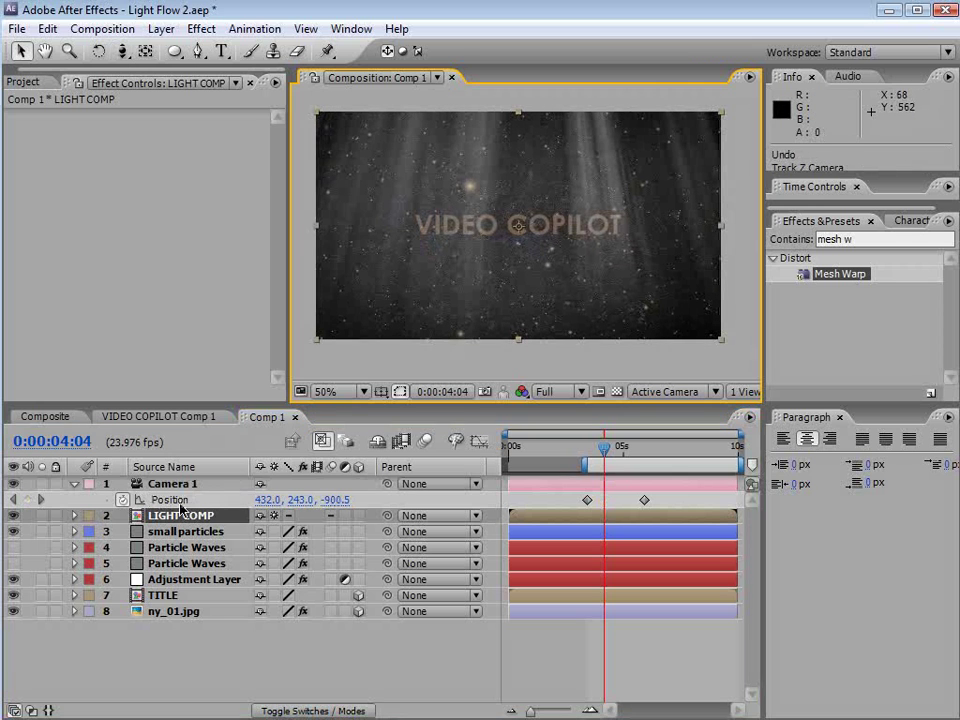
{"action": "left_click_drag", "start_coordinate": [392, 311], "coordinate": [369, 326]}
{"action": "key", "text": "ctrl+z"}
Duplicate the LIGHT COMP layer and toggle the timeline to show Mode and TrkMat columns.
{"action": "left_click", "coordinate": [188, 515]}
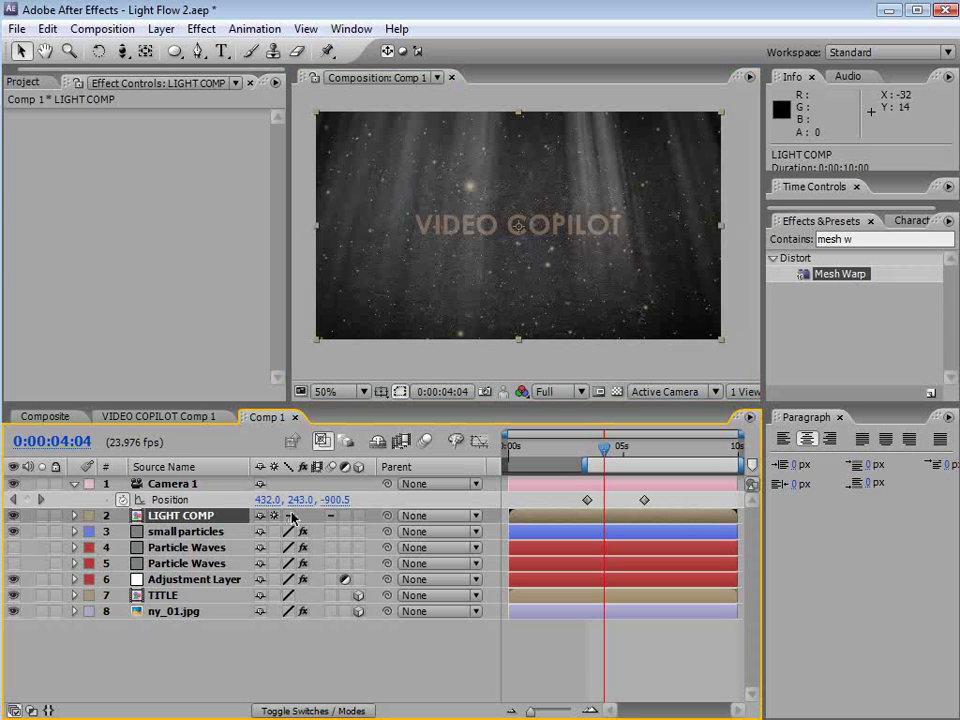
{"action": "left_click", "coordinate": [47, 28]}
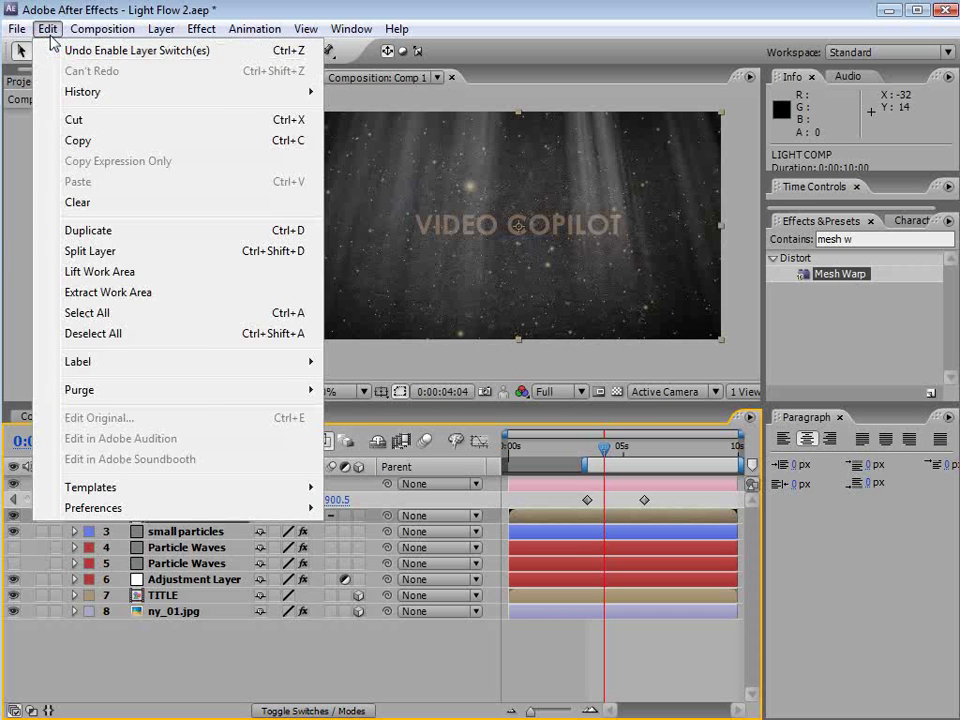
{"action": "left_click", "coordinate": [86, 231]}
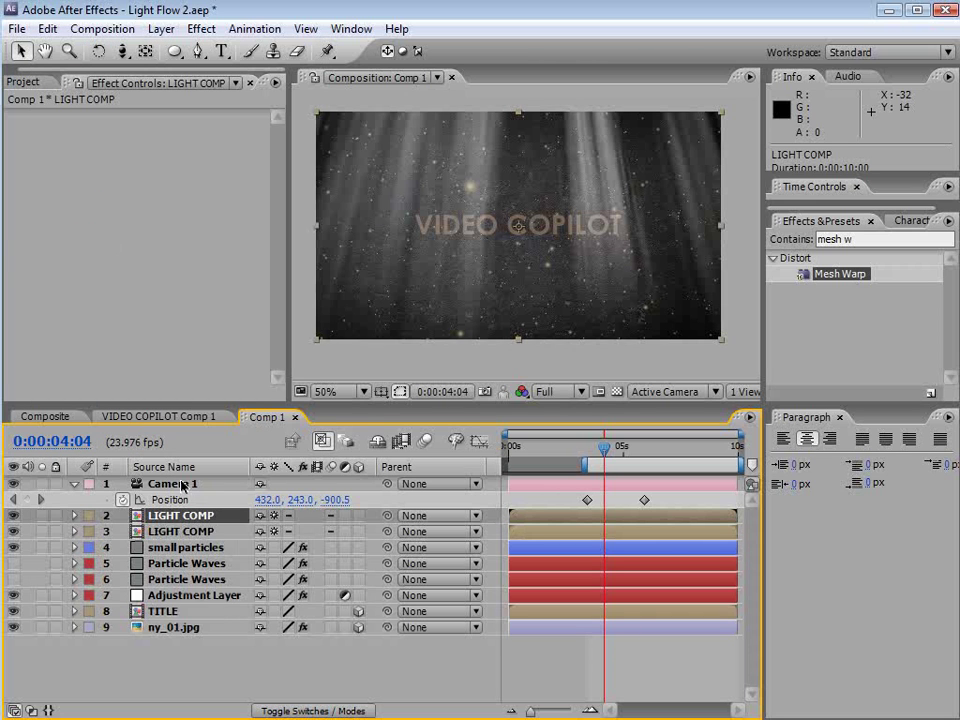
{"action": "left_click", "coordinate": [186, 530]}
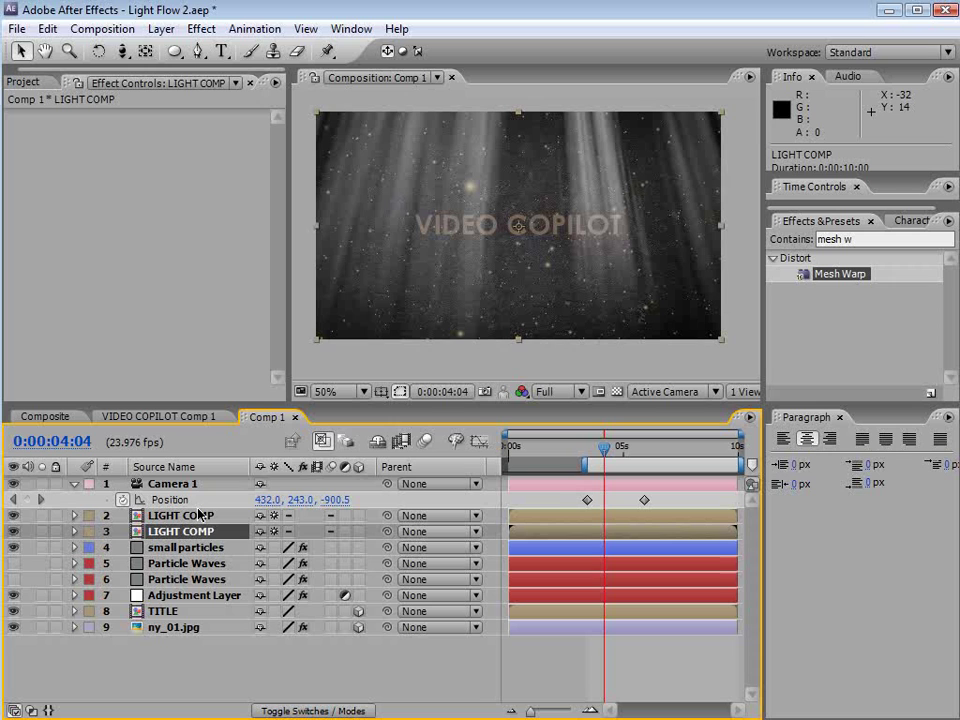
{"action": "left_click", "coordinate": [190, 547]}
{"action": "key", "text": "F4"}
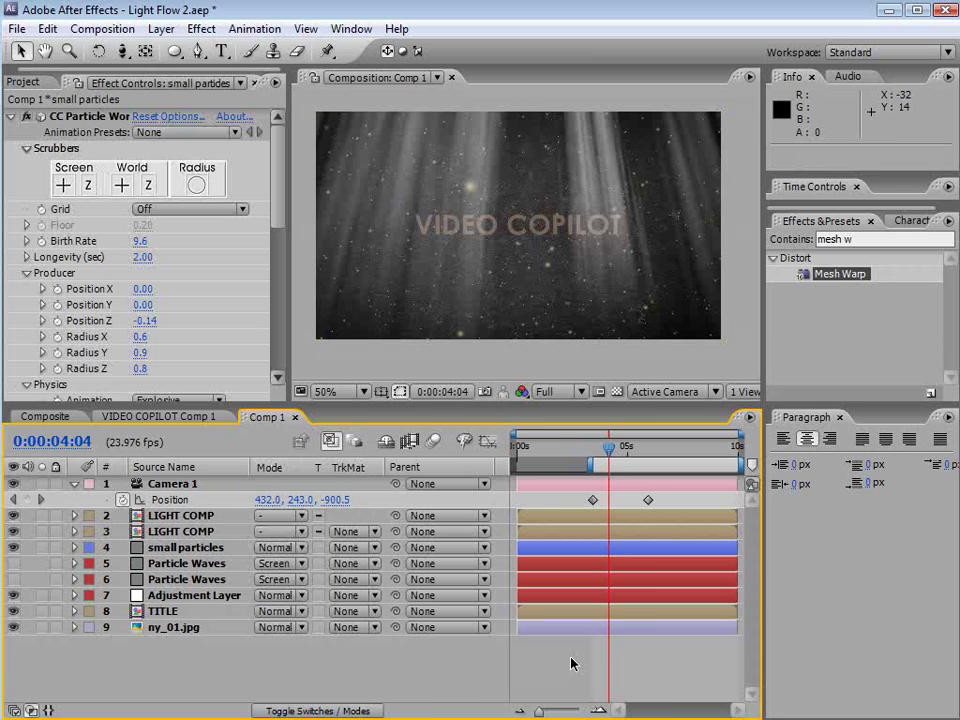
{"action": "left_click", "coordinate": [181, 549]}
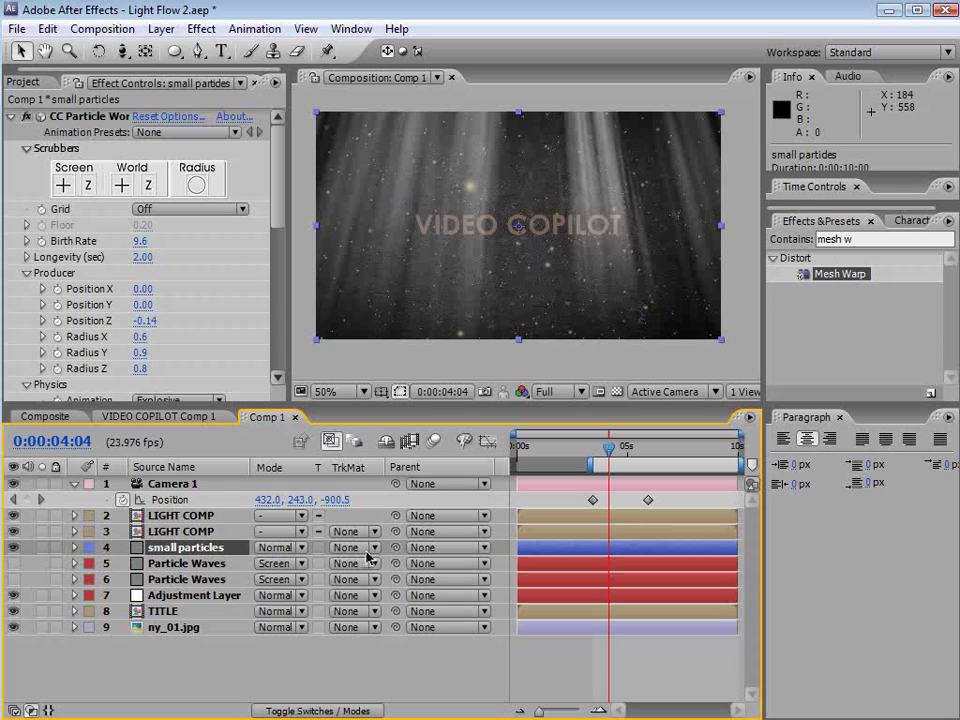
Set small particles' track matte to Luma Matte "LIGHT COMP" and solo it to inspect.
{"action": "left_click", "coordinate": [310, 710]}
{"action": "left_click", "coordinate": [310, 710]}
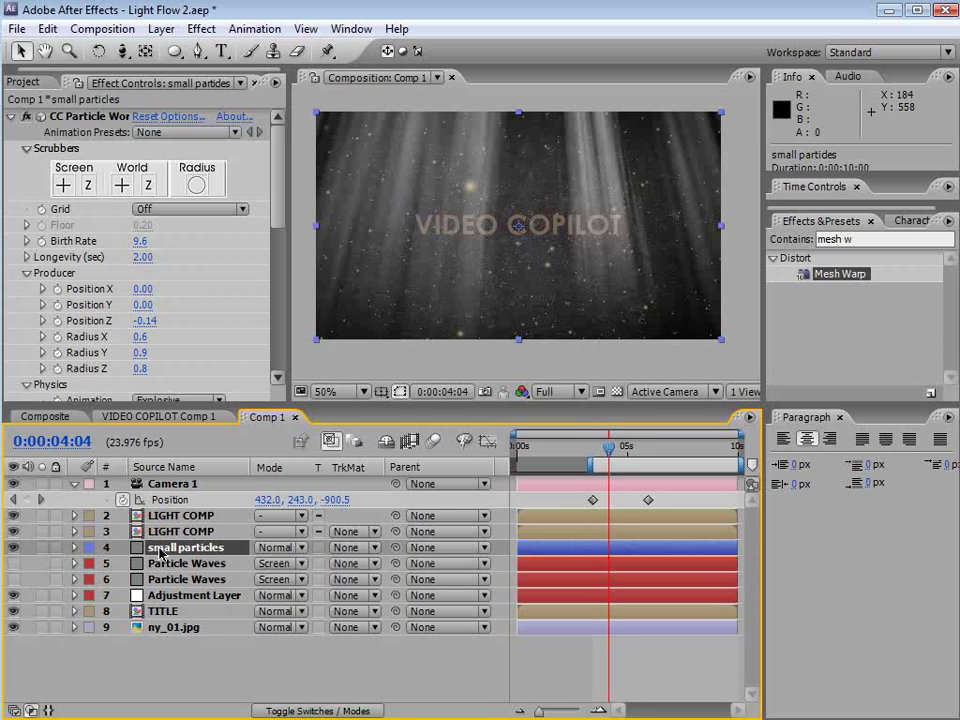
{"action": "left_click", "coordinate": [185, 532]}
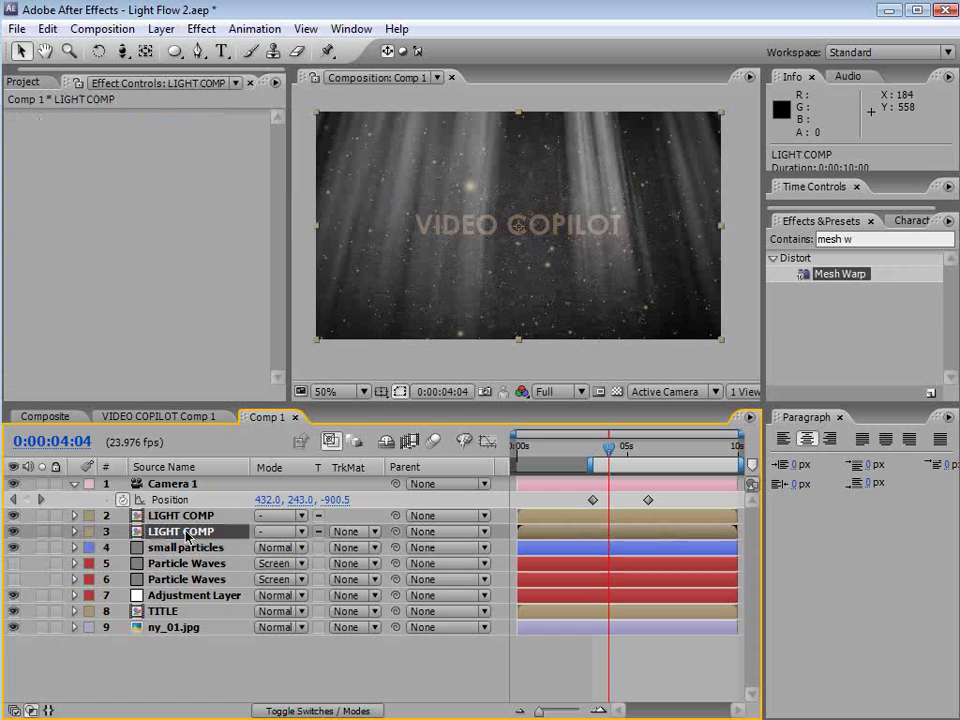
{"action": "left_click", "coordinate": [189, 548]}
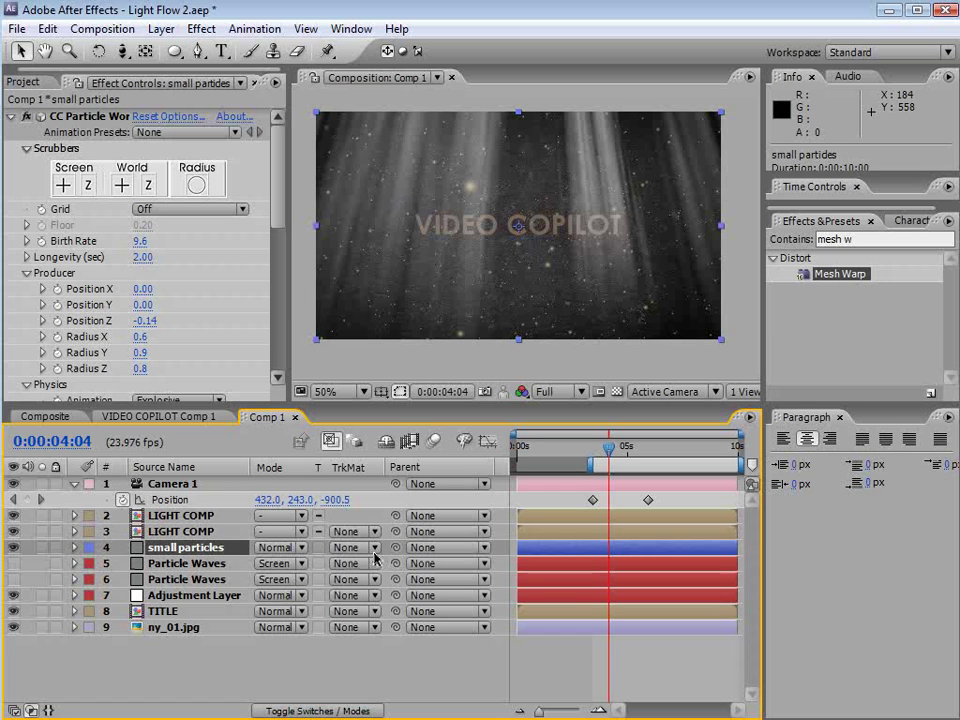
{"action": "left_click", "coordinate": [340, 548]}
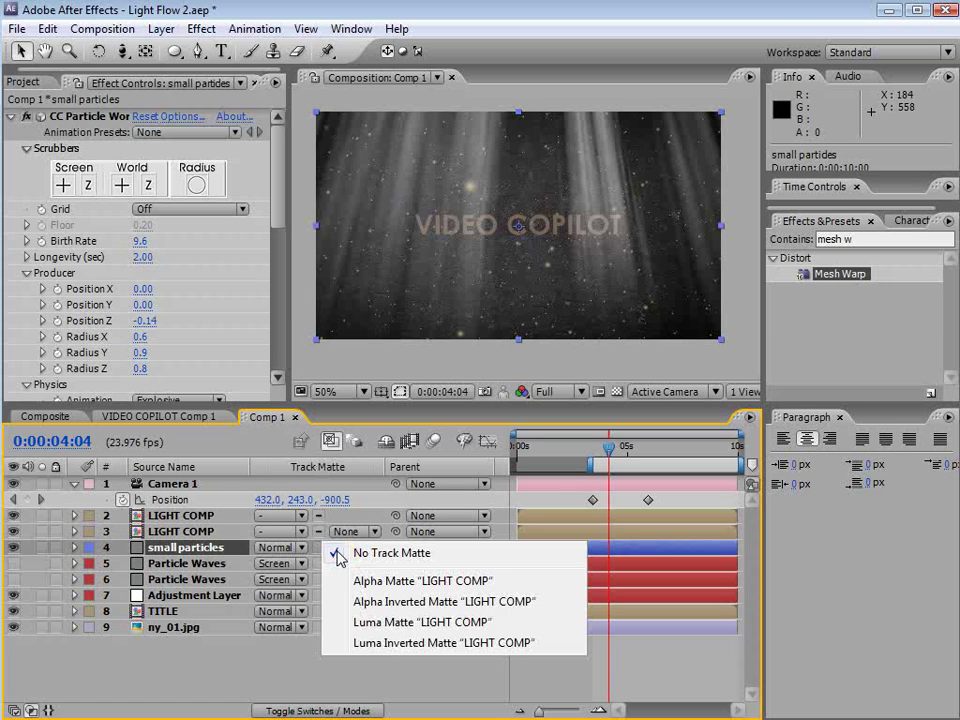
{"action": "left_click", "coordinate": [378, 622]}
{"action": "left_click", "coordinate": [42, 548]}
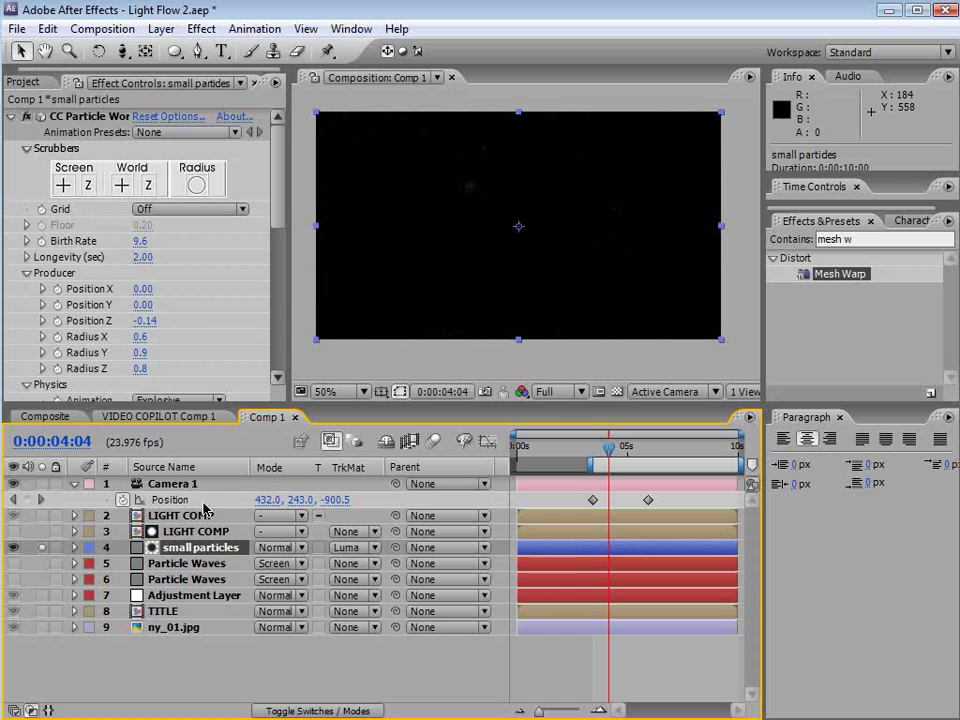
{"action": "key", "text": "period"}
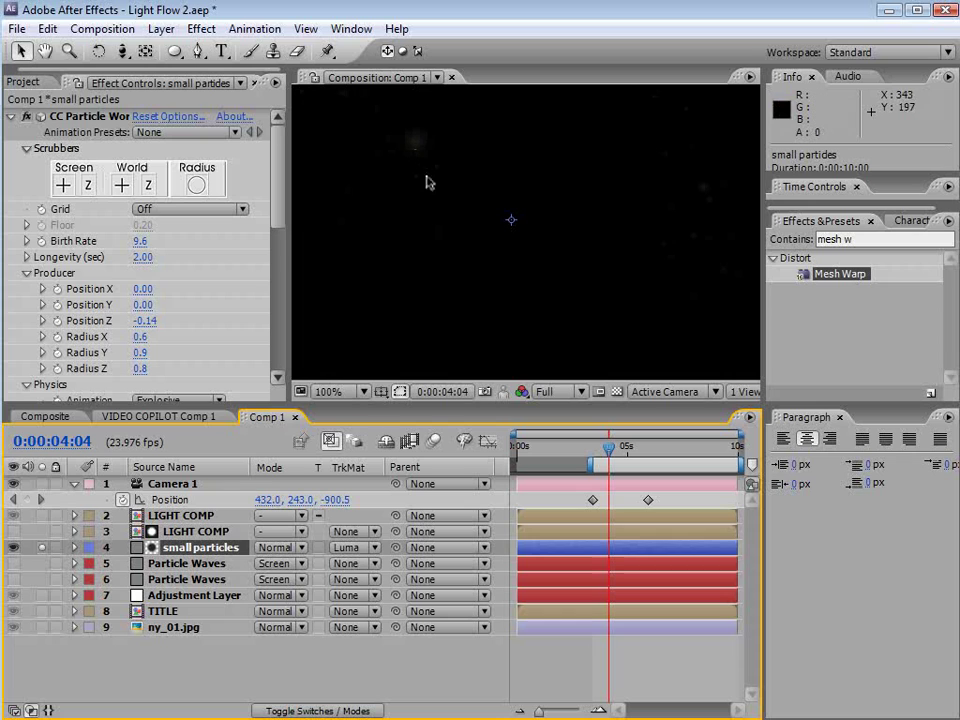
{"action": "key", "text": "comma"}
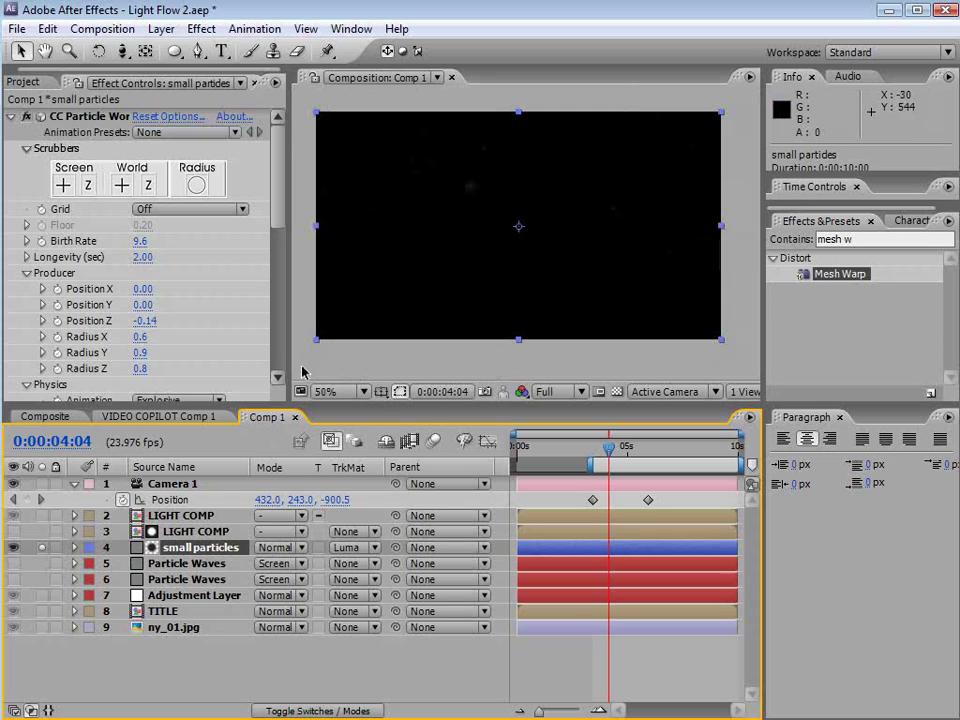
{"action": "left_click", "coordinate": [200, 533]}
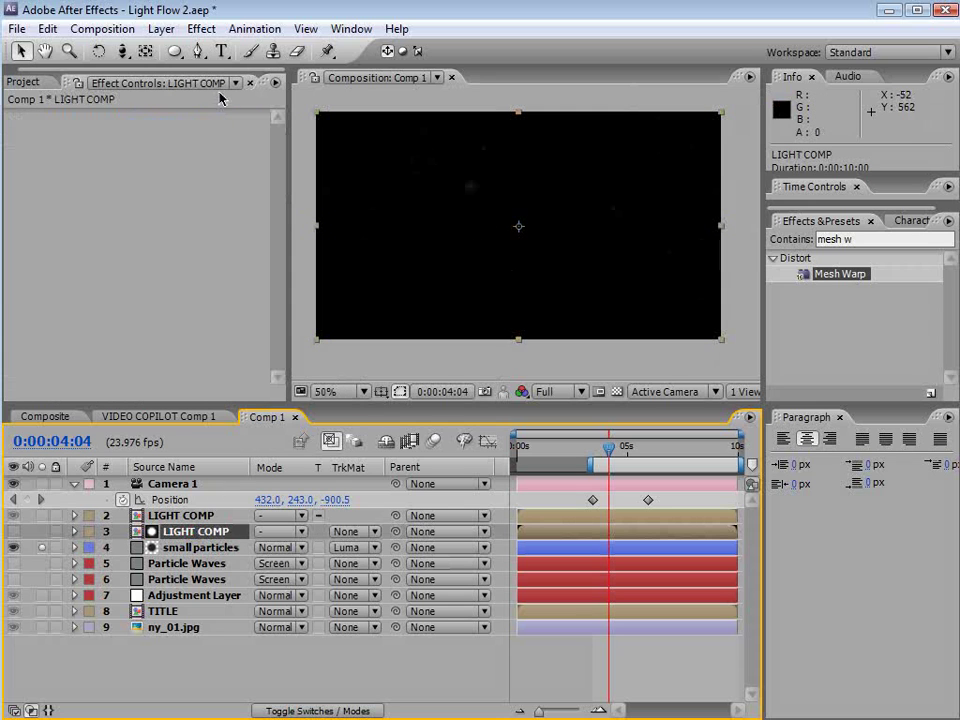
Apply Curves to the LIGHT COMP matte copy and drag the RGB point up-left to brighten it.
{"action": "left_click", "coordinate": [201, 28]}
{"action": "mouse_move", "coordinate": [240, 202]}
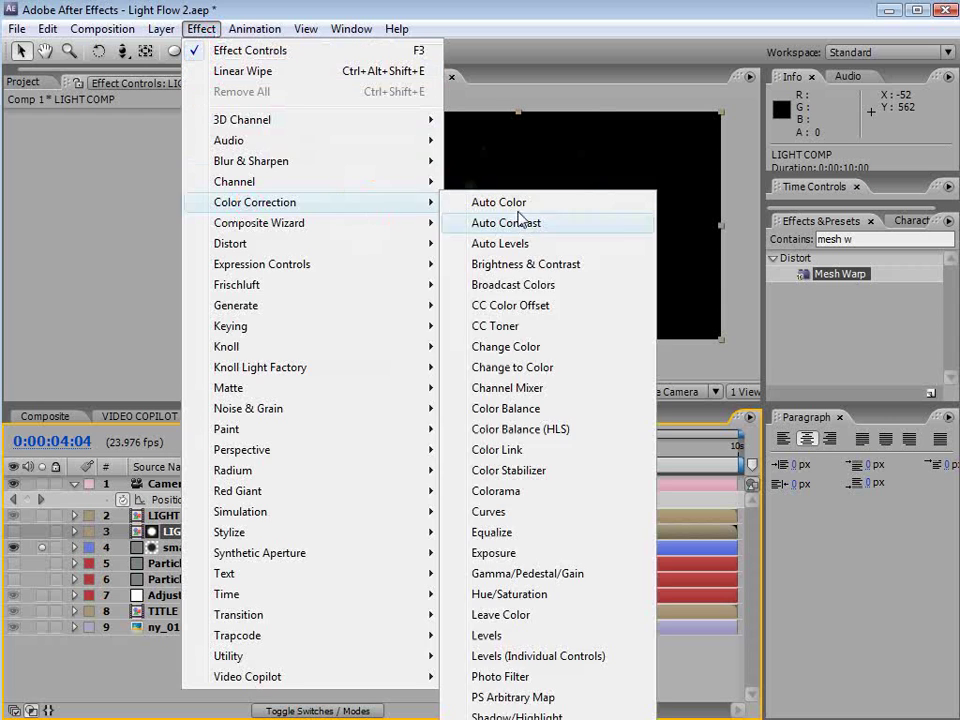
{"action": "left_click", "coordinate": [489, 512]}
{"action": "left_click_drag", "start_coordinate": [120, 268], "coordinate": [88, 212]}
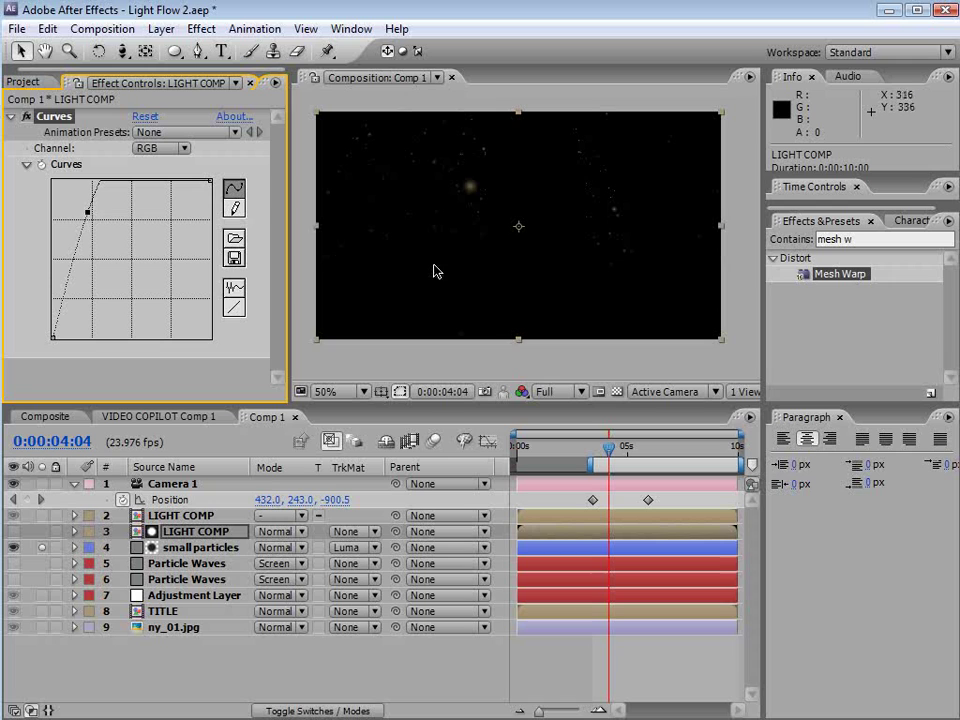
{"action": "scroll", "coordinate": [500, 275], "scroll_direction": "up", "scroll_amount": 2}
{"action": "left_click_drag", "start_coordinate": [596, 212], "coordinate": [560, 285]}
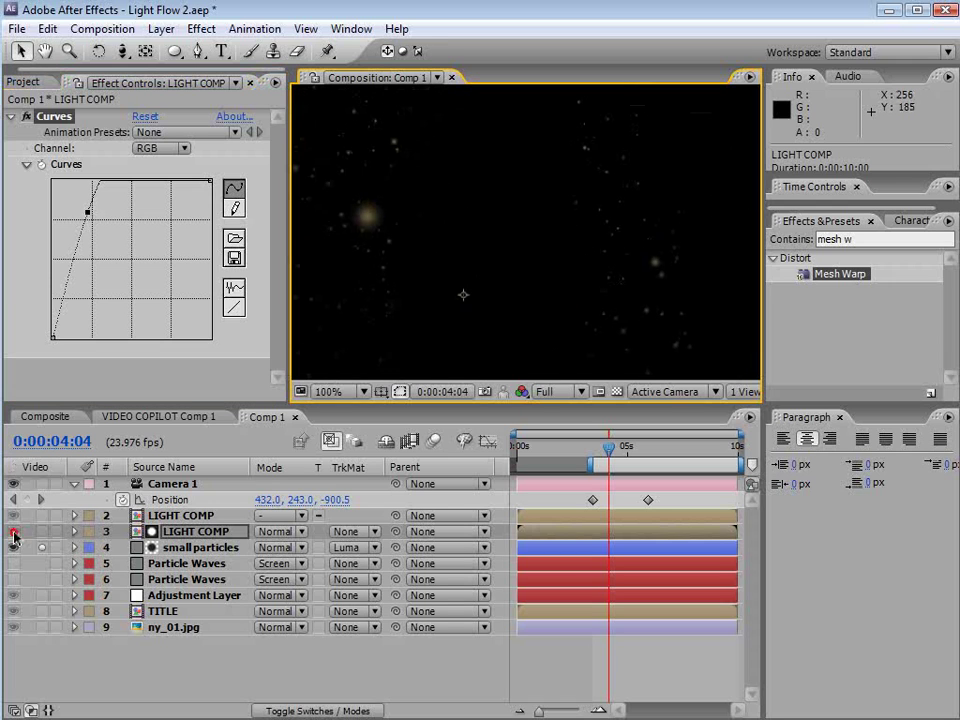
Solo the matte copy, steepen its curve further, then hide the layer.
{"action": "left_click", "coordinate": [41, 531]}
{"action": "key", "text": "grave"}
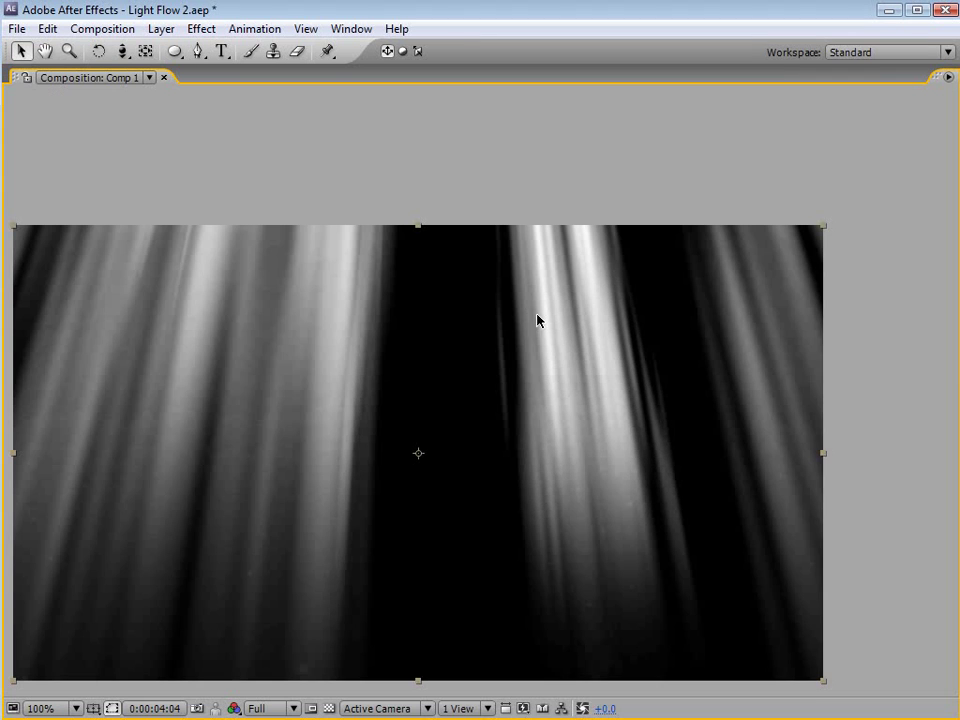
{"action": "key", "text": "grave"}
{"action": "key", "text": "comma"}
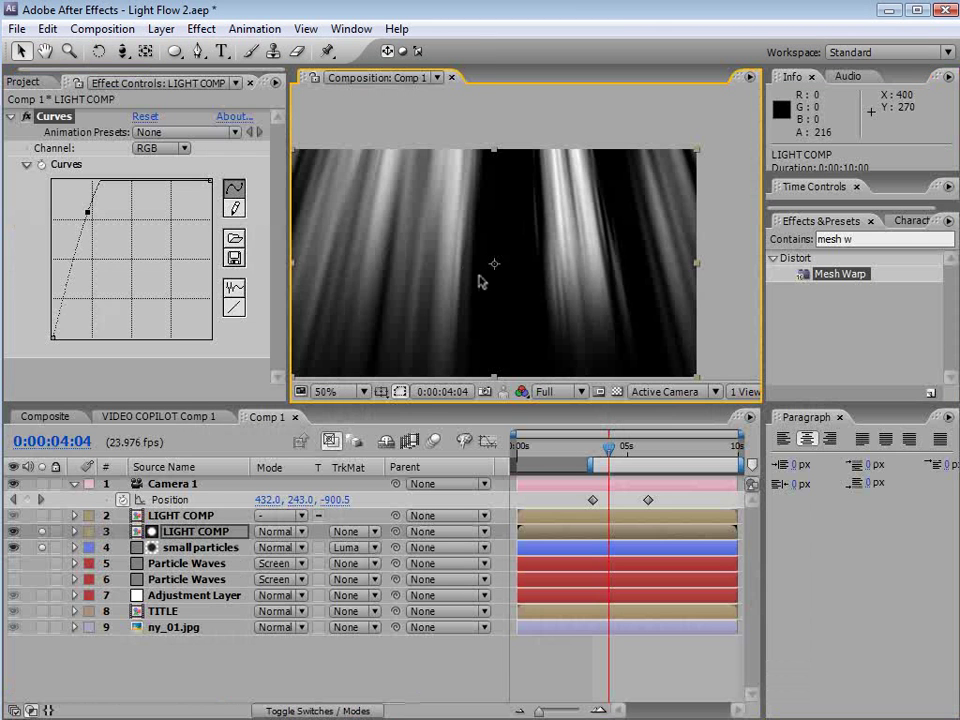
{"action": "left_click_drag", "start_coordinate": [85, 210], "coordinate": [73, 206]}
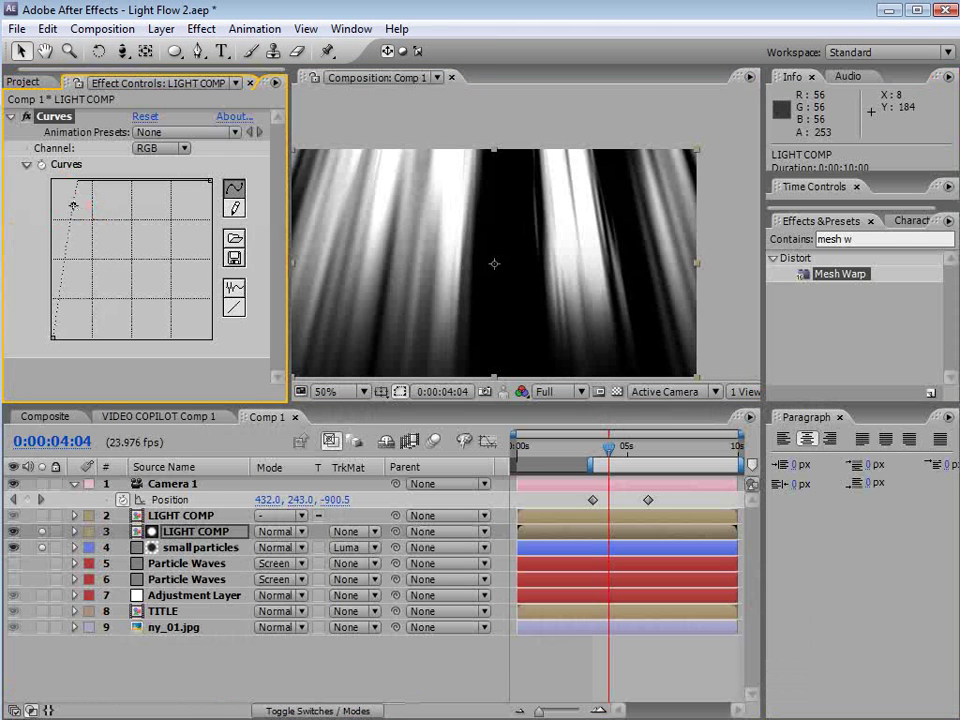
{"action": "left_click", "coordinate": [14, 531]}
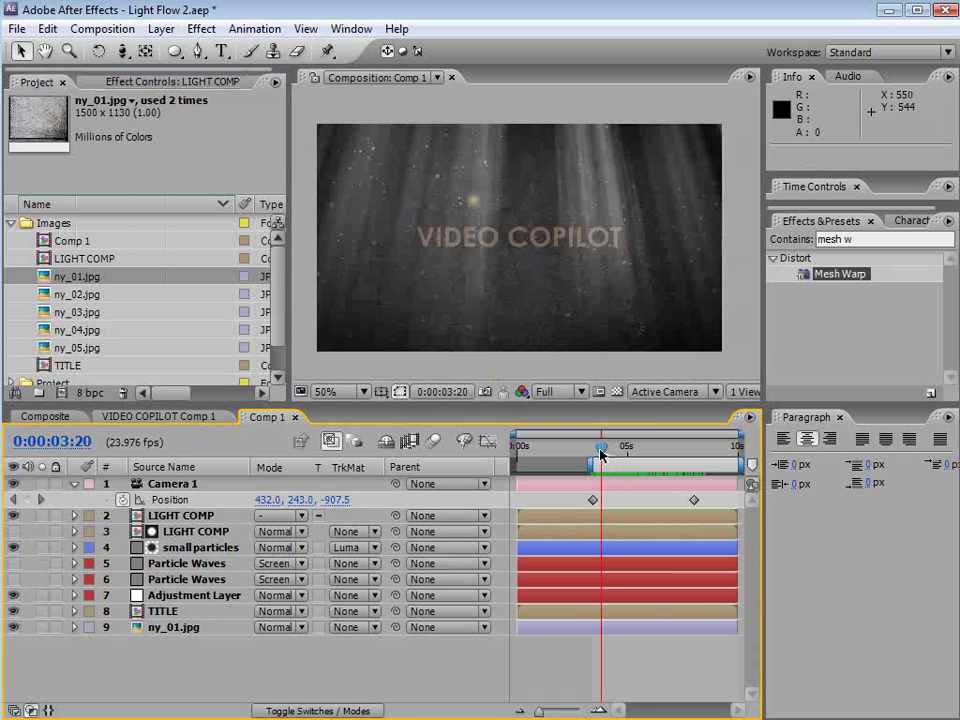
At a frame just past four seconds, drop the top LIGHT COMP layer's opacity to 70%, viewing at 100%.
{"action": "left_click", "coordinate": [614, 450]}
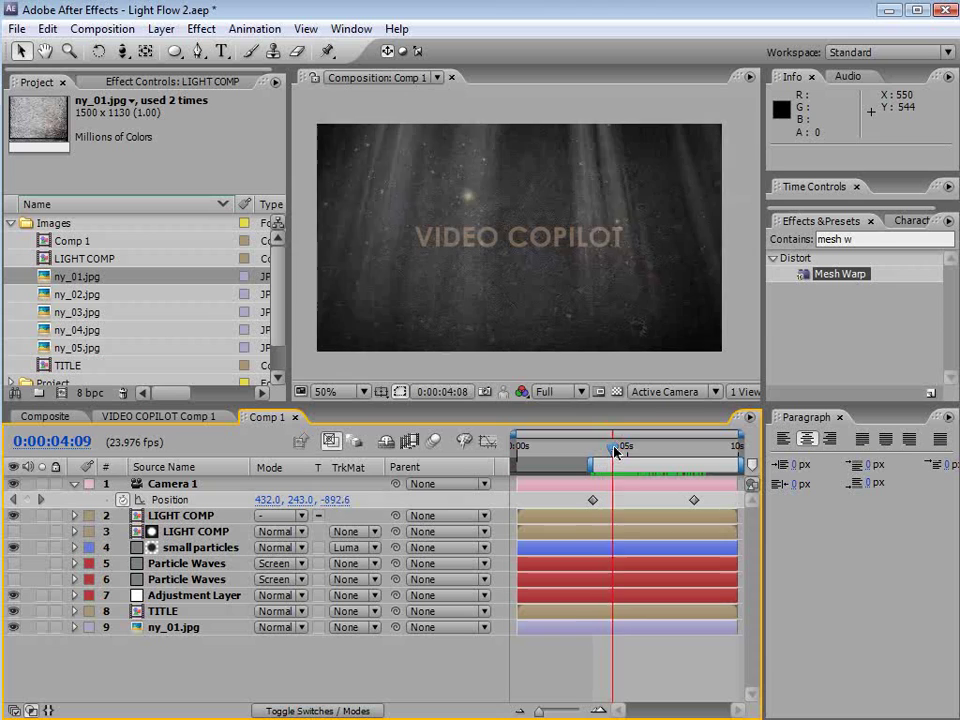
{"action": "mouse_move", "coordinate": [614, 452]}
{"action": "left_mouse_down"}
{"action": "mouse_move", "coordinate": [675, 447]}
{"action": "mouse_move", "coordinate": [637, 463]}
{"action": "mouse_move", "coordinate": [627, 460]}
{"action": "mouse_move", "coordinate": [690, 453]}
{"action": "mouse_move", "coordinate": [614, 450]}
{"action": "left_mouse_up"}
{"action": "left_click", "coordinate": [180, 515]}
{"action": "key", "text": "t"}
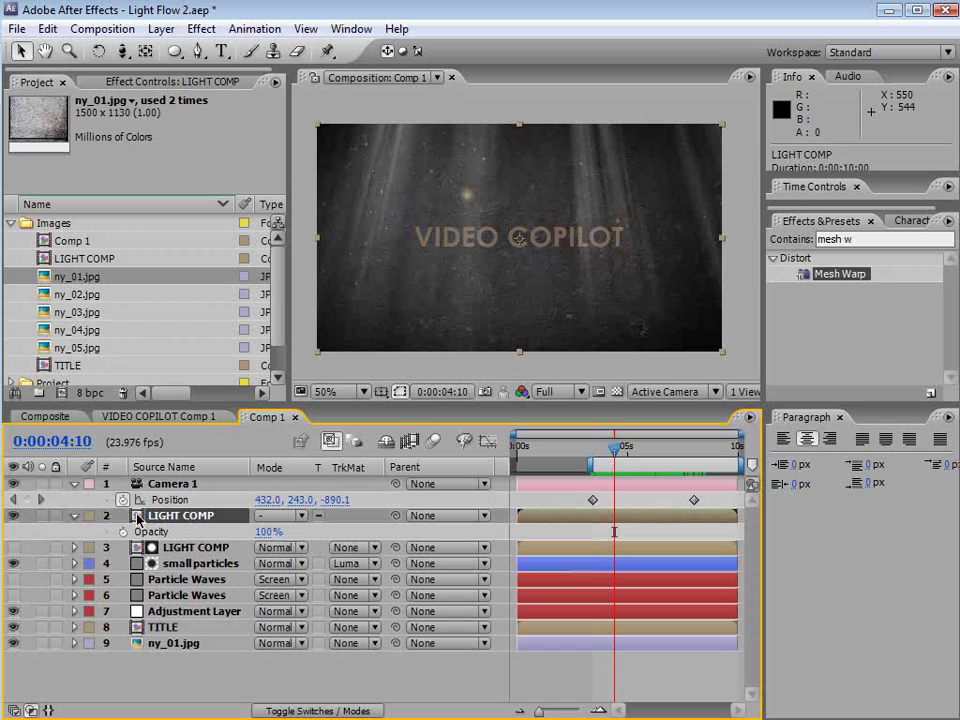
{"action": "left_click_drag", "start_coordinate": [268, 538], "coordinate": [232, 541]}
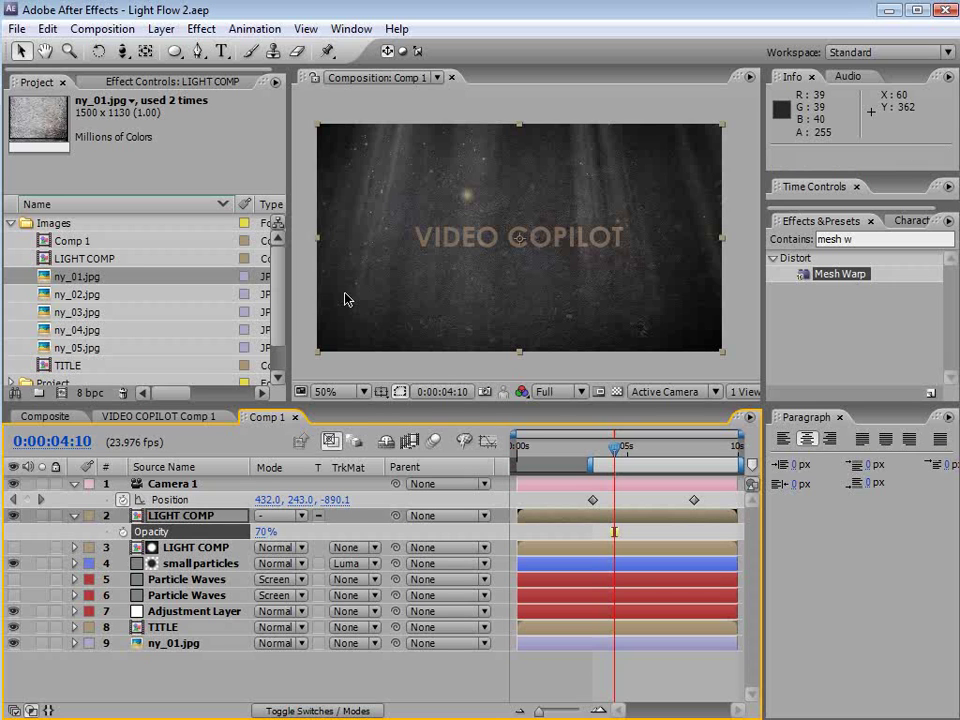
{"action": "left_click", "coordinate": [621, 690]}
{"action": "key", "text": "period"}
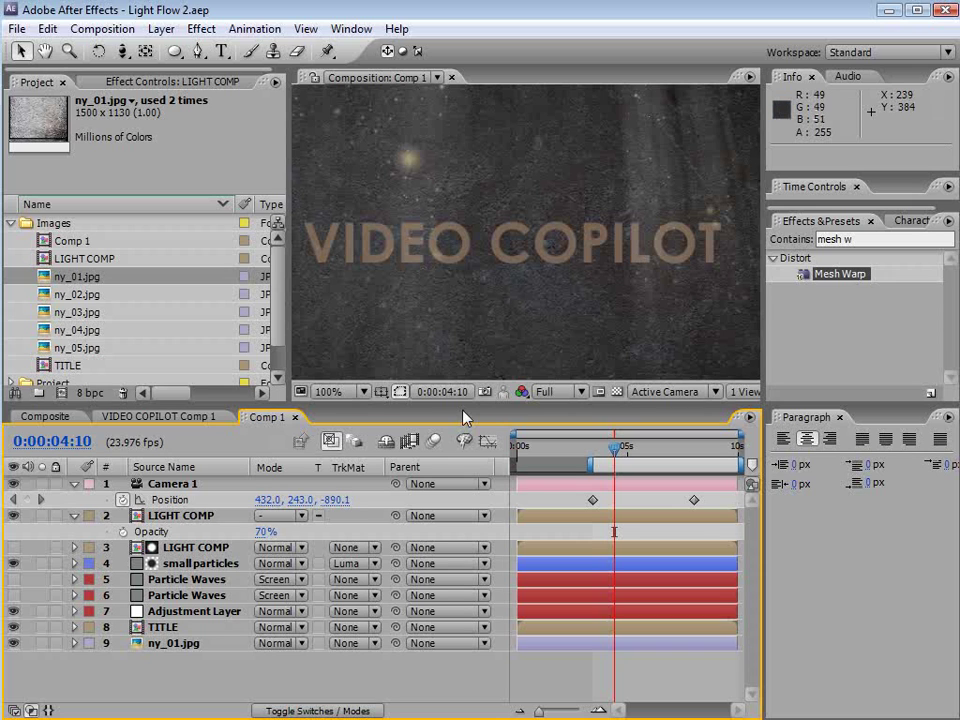
{"action": "left_click", "coordinate": [254, 655]}
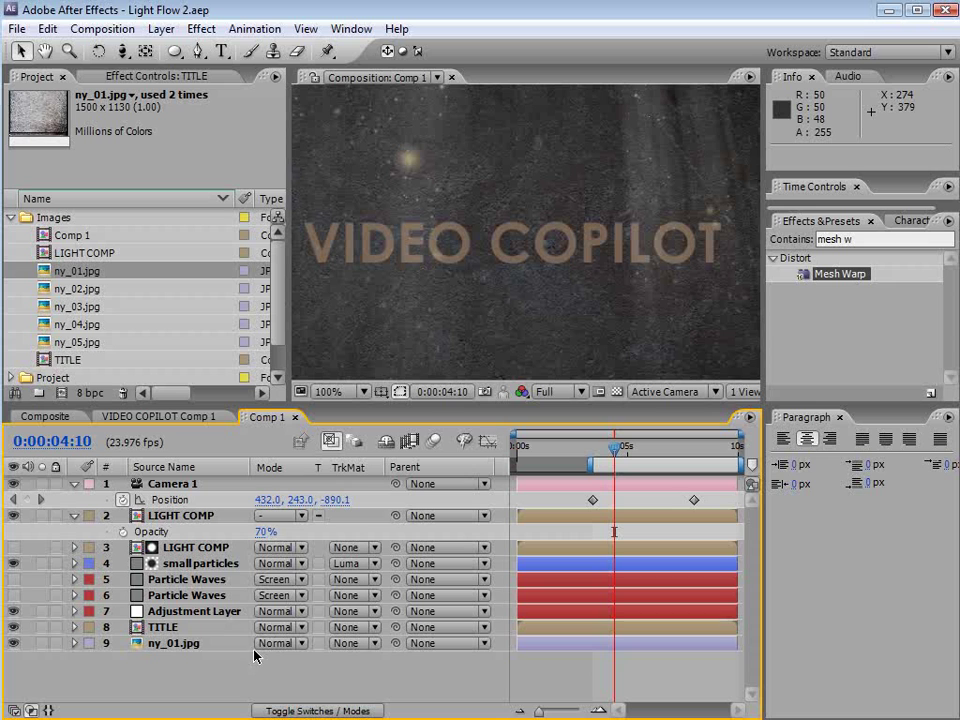
Duplicate the TITLE layer, rename the copy 'TITLE Shadow', and hide it.
{"action": "left_click", "coordinate": [175, 627]}
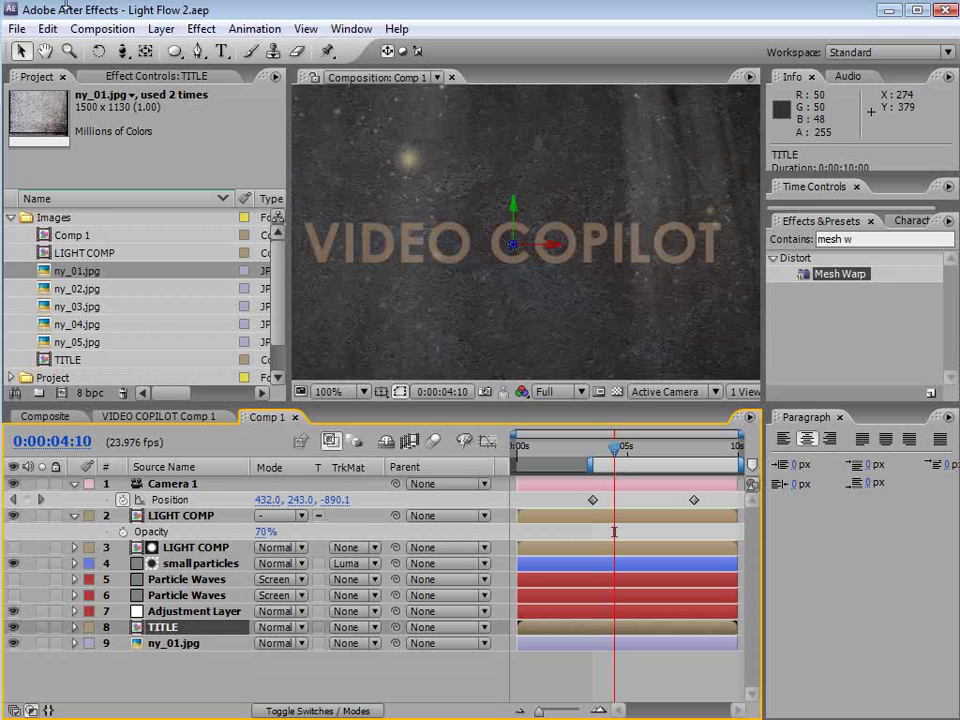
{"action": "left_click", "coordinate": [47, 28]}
{"action": "left_click", "coordinate": [128, 351]}
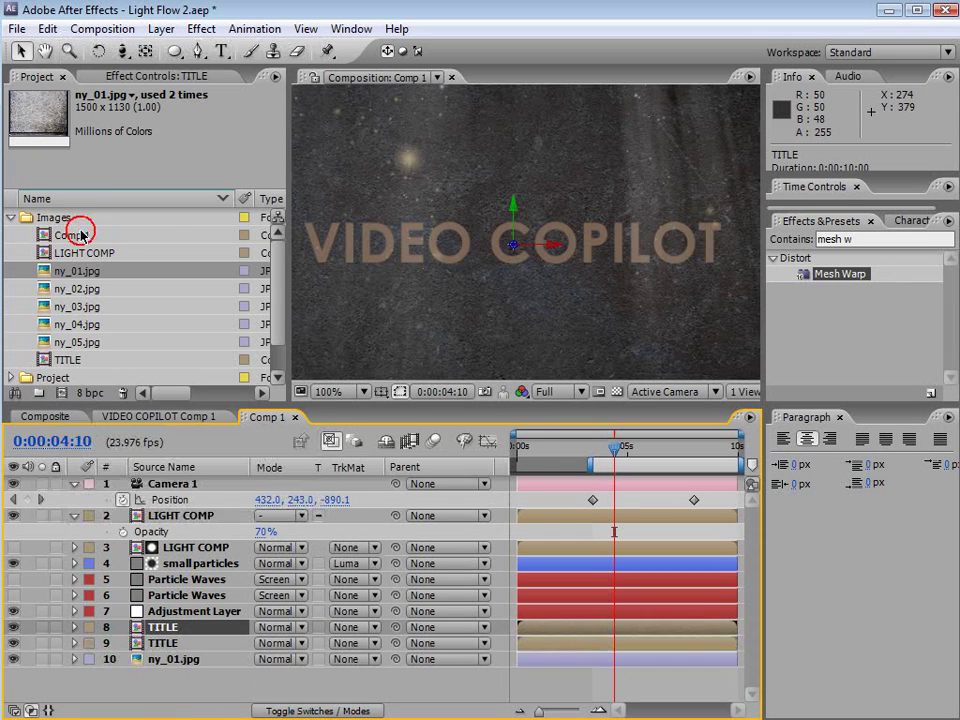
{"action": "left_click", "coordinate": [193, 643]}
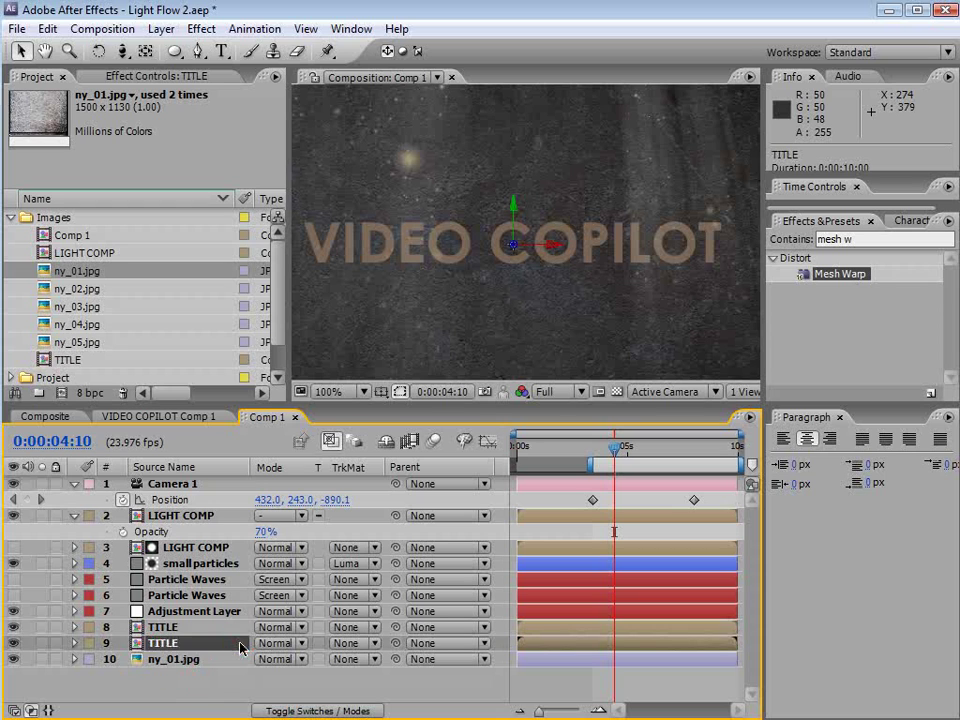
{"action": "key", "text": "Return"}
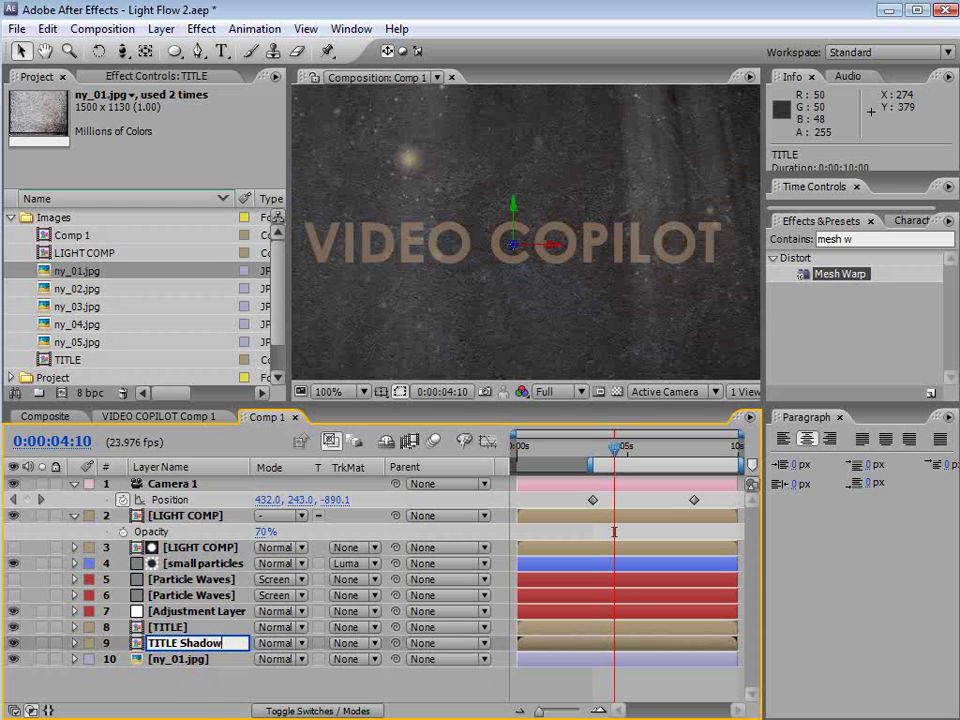
{"action": "left_click", "coordinate": [172, 627]}
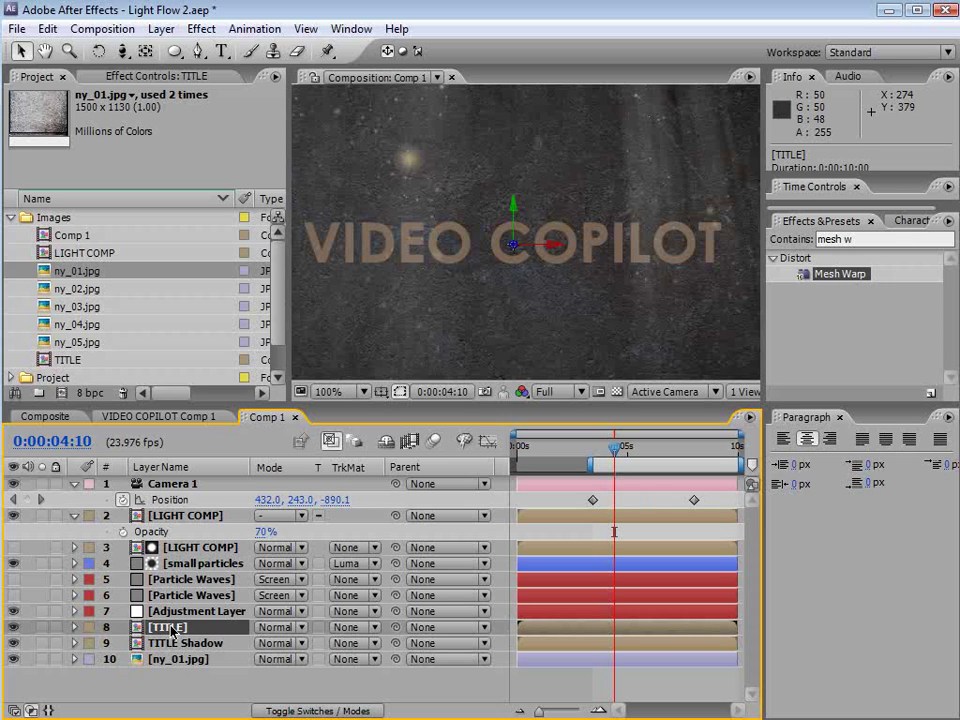
{"action": "left_click", "coordinate": [13, 645]}
Add a Bevel and Emboss layer style to the original TITLE layer.
{"action": "left_click", "coordinate": [158, 28]}
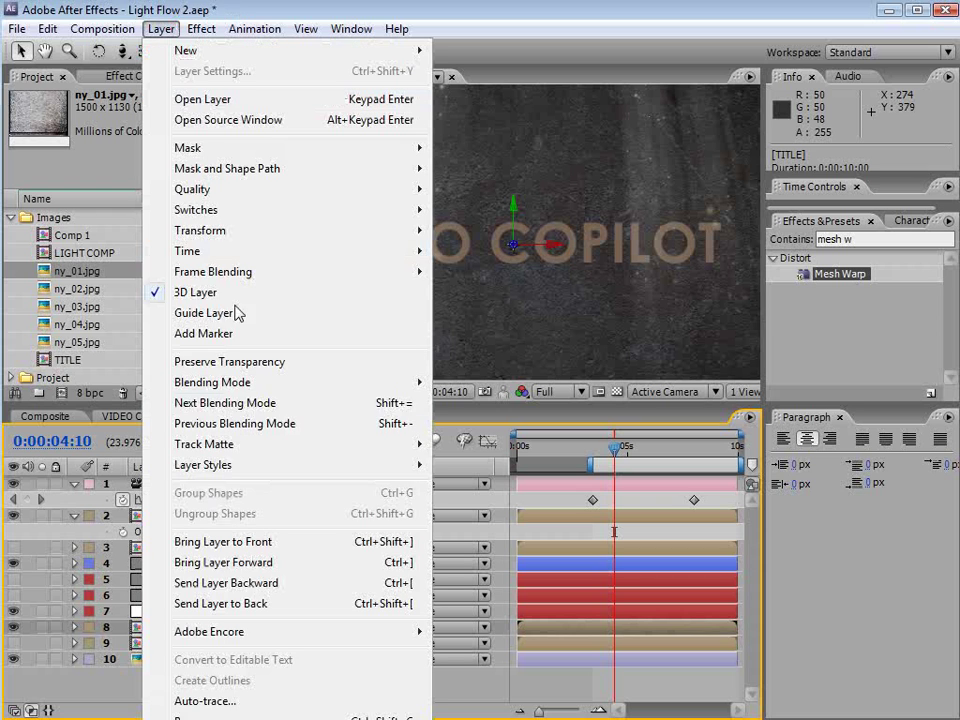
{"action": "left_click", "coordinate": [349, 467]}
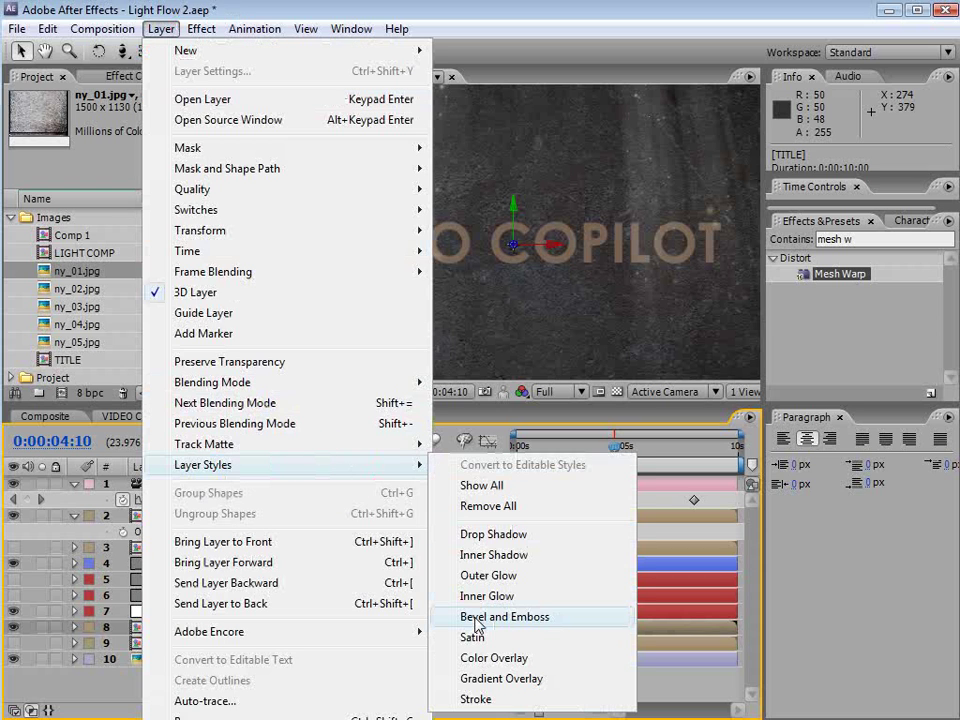
{"action": "left_click", "coordinate": [527, 616]}
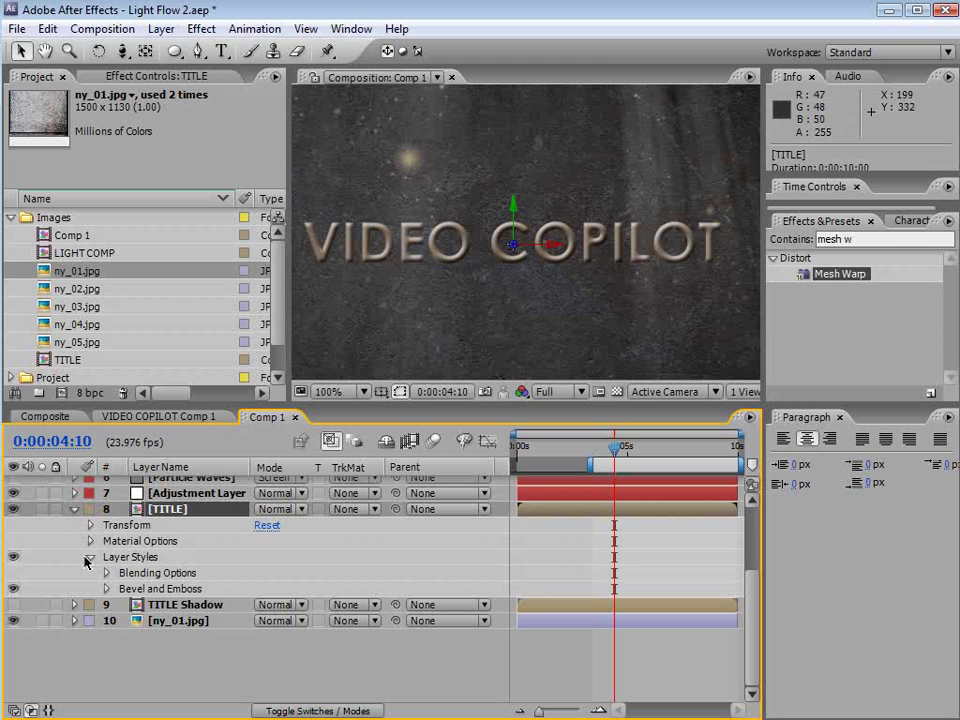
Expand the Bevel and Emboss settings and raise the bevel Depth to 307%.
{"action": "left_click_drag", "start_coordinate": [143, 402], "coordinate": [140, 368]}
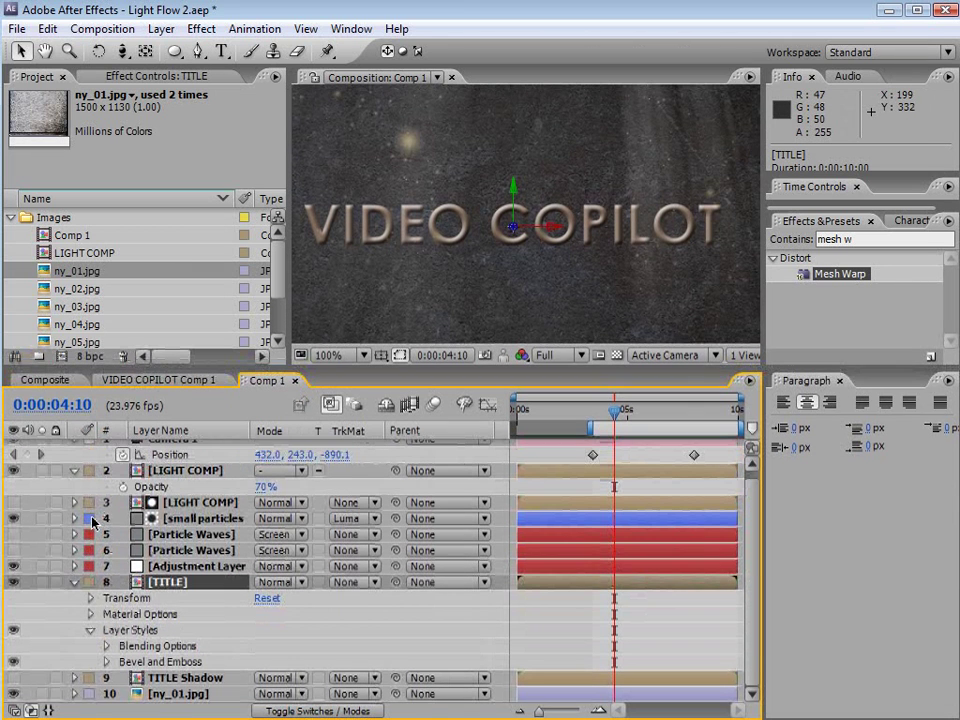
{"action": "left_click", "coordinate": [107, 662]}
{"action": "scroll", "coordinate": [108, 666], "scroll_direction": "down", "scroll_amount": 4}
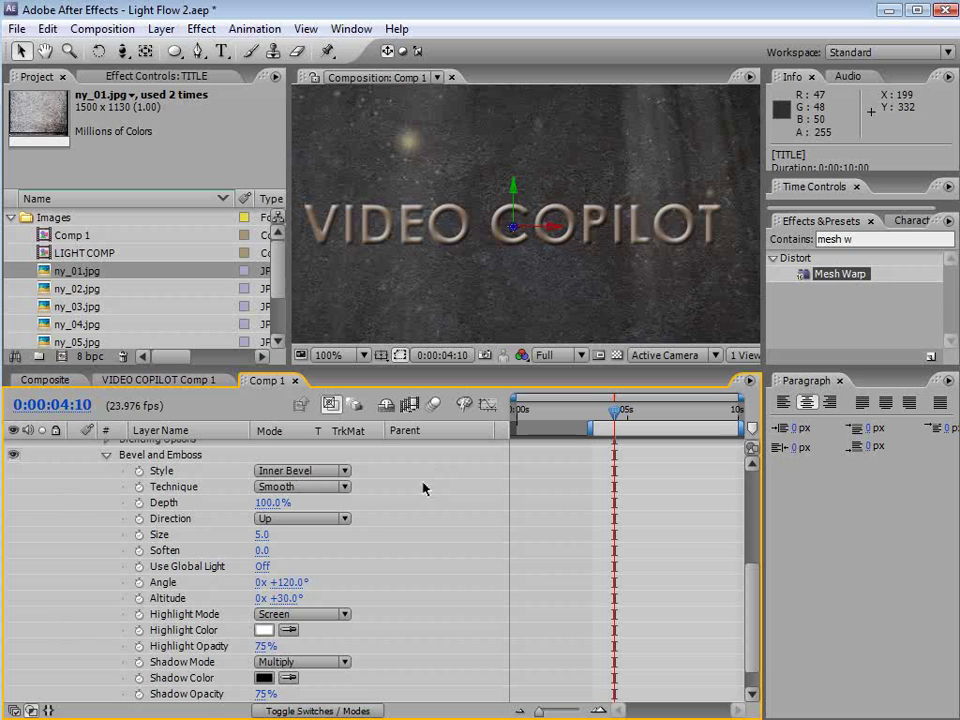
{"action": "left_click", "coordinate": [161, 502]}
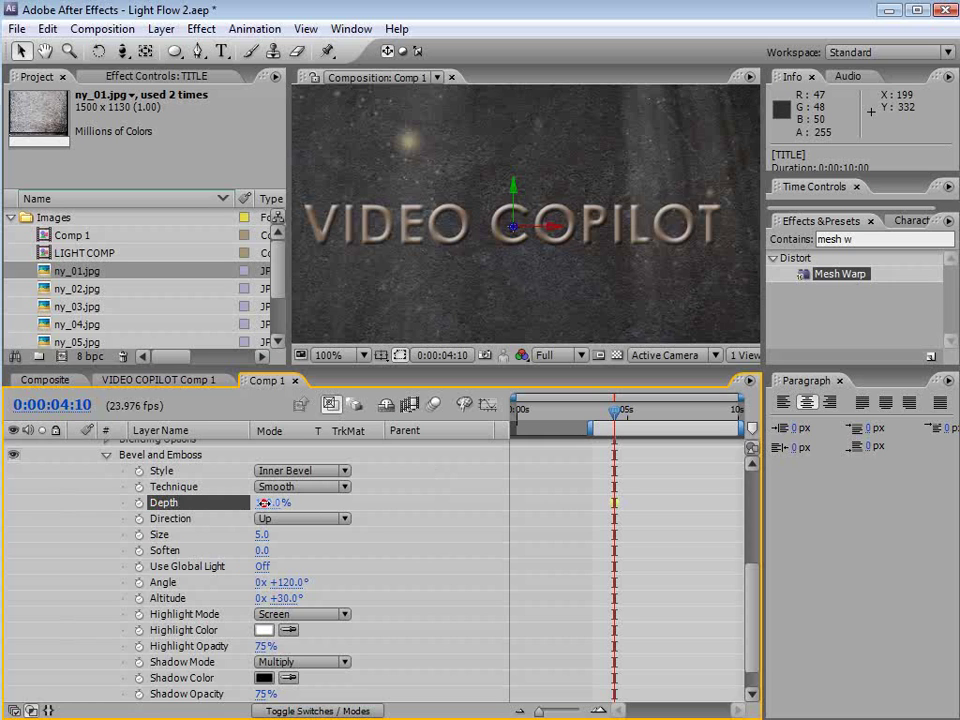
{"action": "left_click_drag", "start_coordinate": [265, 503], "coordinate": [299, 503]}
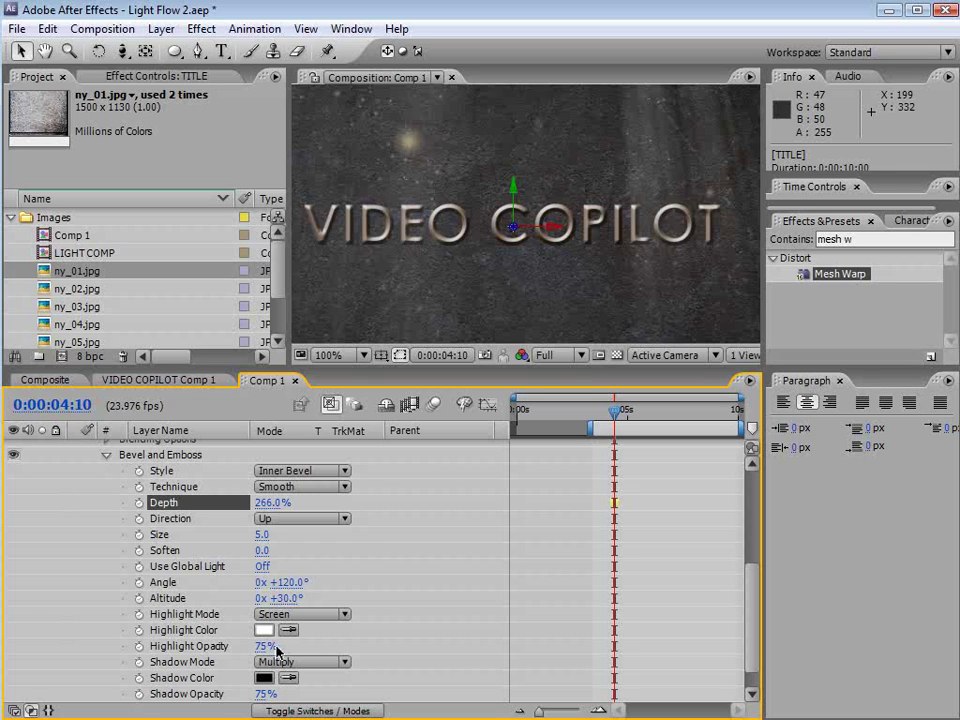
{"action": "left_click_drag", "start_coordinate": [252, 502], "coordinate": [260, 545]}
Set the bevel Size to 1.
{"action": "left_click", "coordinate": [260, 543]}
{"action": "type", "text": "2"}
{"action": "key", "text": "Return"}
{"action": "left_click", "coordinate": [259, 535]}
{"action": "type", "text": "1"}
{"action": "key", "text": "Return"}
Zoom in on the letters and raise the bevel light Altitude to 56°.
{"action": "key", "text": "z"}
{"action": "key", "text": "period"}
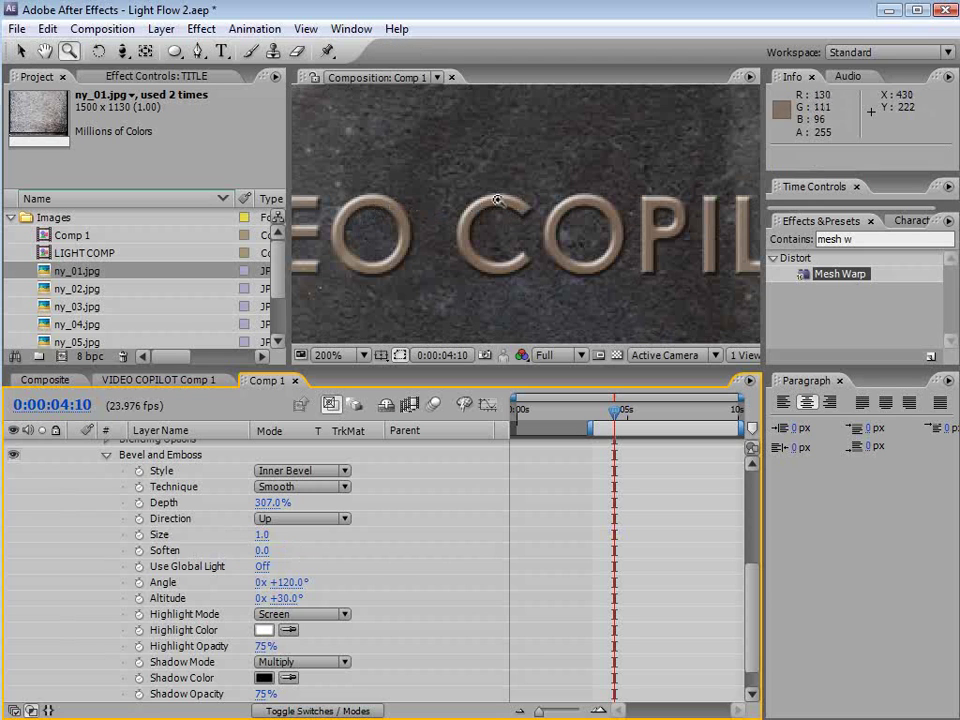
{"action": "left_click_drag", "start_coordinate": [272, 598], "coordinate": [313, 597]}
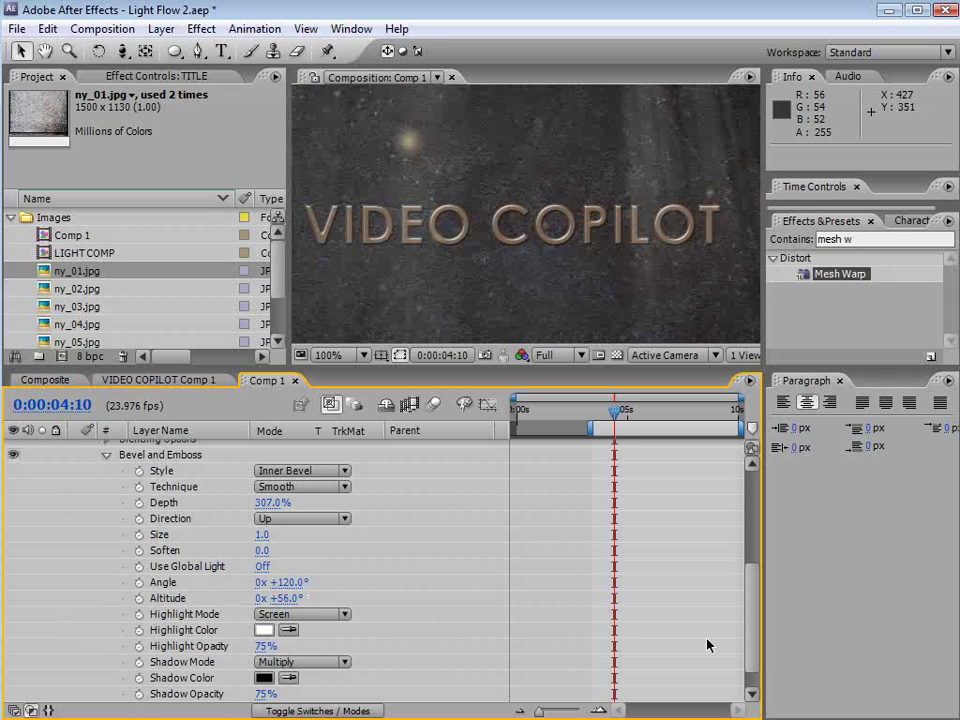
{"action": "left_click_drag", "start_coordinate": [750, 643], "coordinate": [758, 548]}
Add a Drop Shadow layer style to the TITLE layer.
{"action": "left_click", "coordinate": [112, 590]}
{"action": "left_click", "coordinate": [161, 29]}
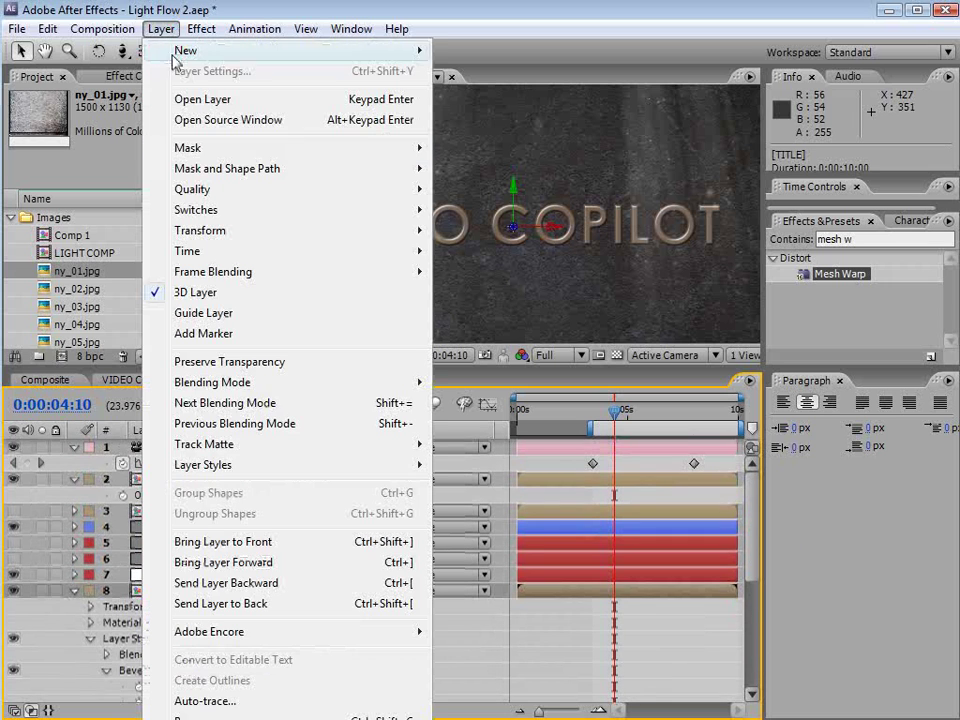
{"action": "mouse_move", "coordinate": [214, 465]}
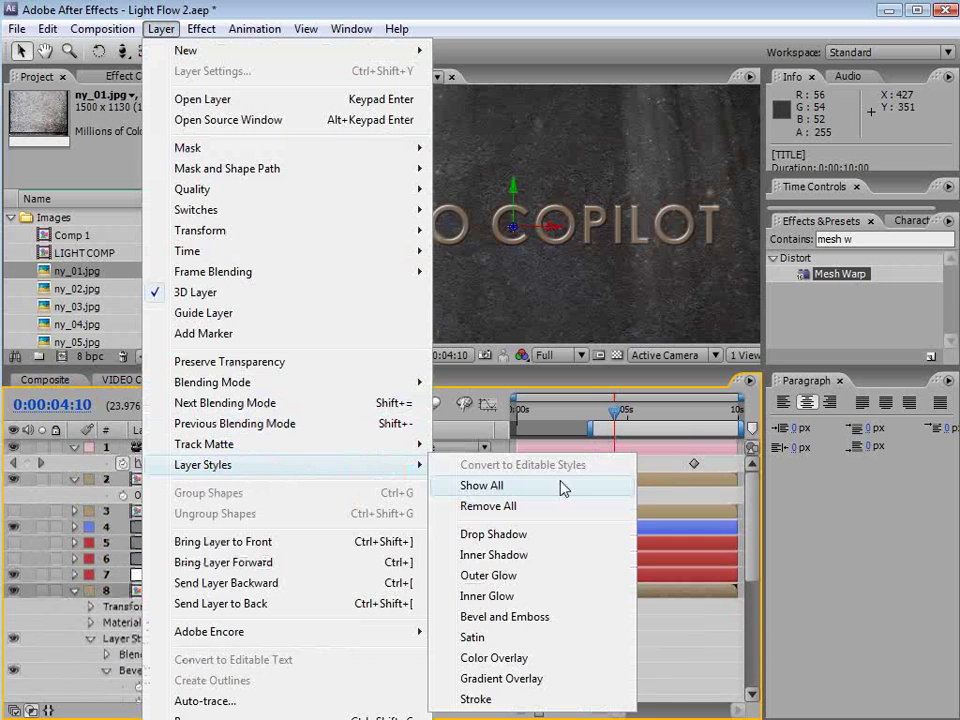
{"action": "left_click", "coordinate": [521, 537]}
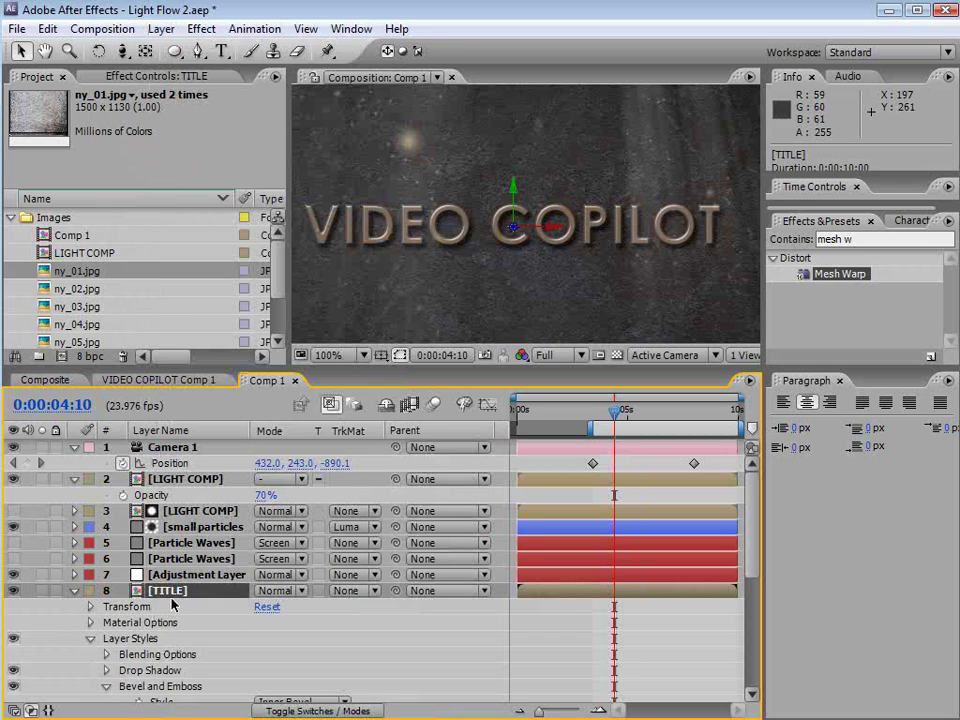
{"action": "key", "text": "h"}
{"action": "scroll", "coordinate": [260, 652], "scroll_direction": "down", "scroll_amount": 1}
{"action": "scroll", "coordinate": [260, 652], "scroll_direction": "down", "scroll_amount": 5}
{"action": "key", "text": "v"}
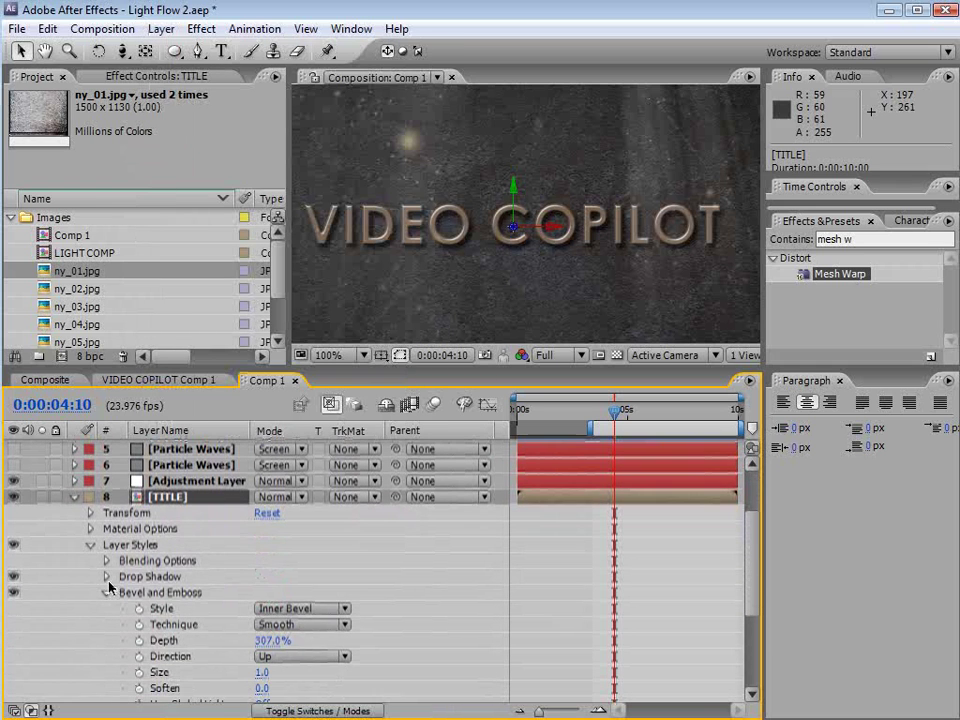
Set the drop shadow to Distance 0, Size 14 and Opacity 40%, then check the title.
{"action": "left_click", "coordinate": [107, 577]}
{"action": "scroll", "coordinate": [108, 580], "scroll_direction": "down", "scroll_amount": 2}
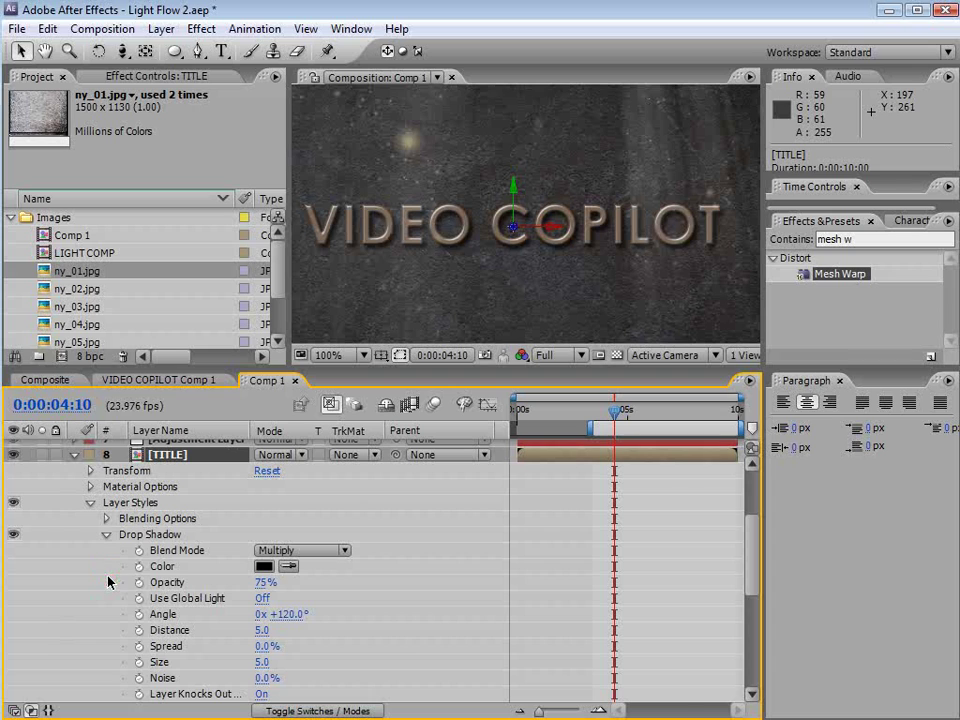
{"action": "left_click", "coordinate": [261, 630]}
{"action": "type", "text": "0"}
{"action": "key", "text": "Return"}
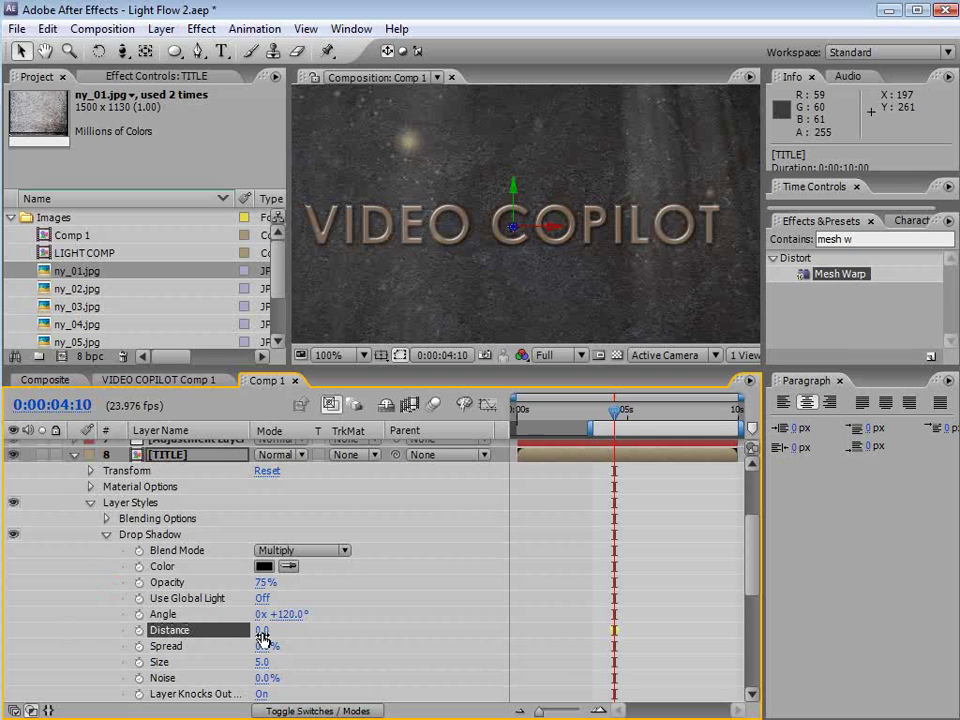
{"action": "left_click_drag", "start_coordinate": [262, 662], "coordinate": [279, 662]}
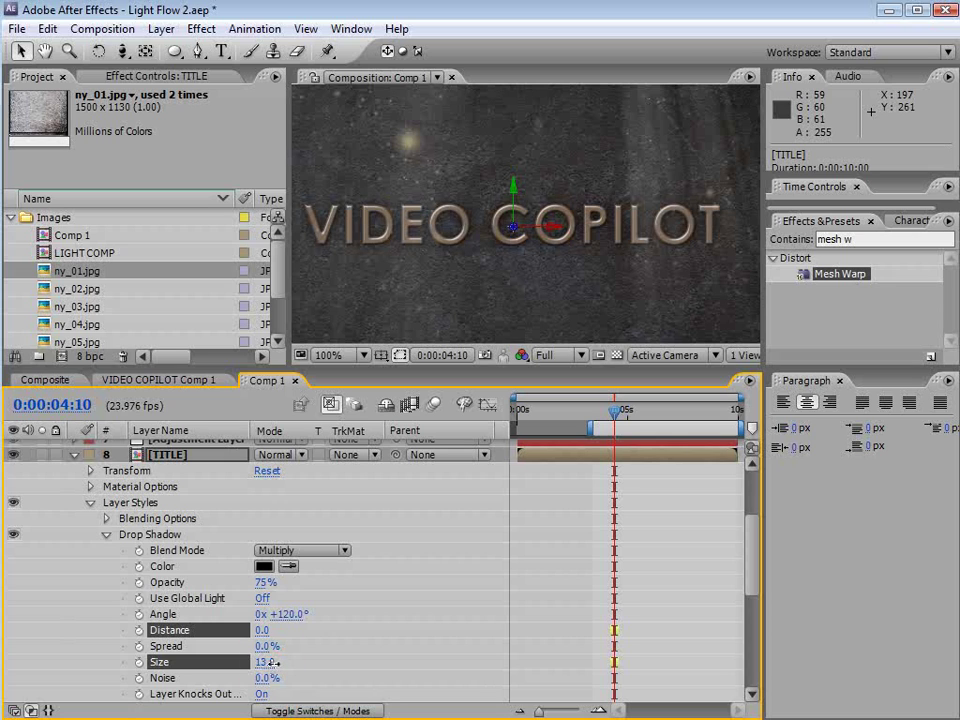
{"action": "left_click_drag", "start_coordinate": [264, 582], "coordinate": [131, 597]}
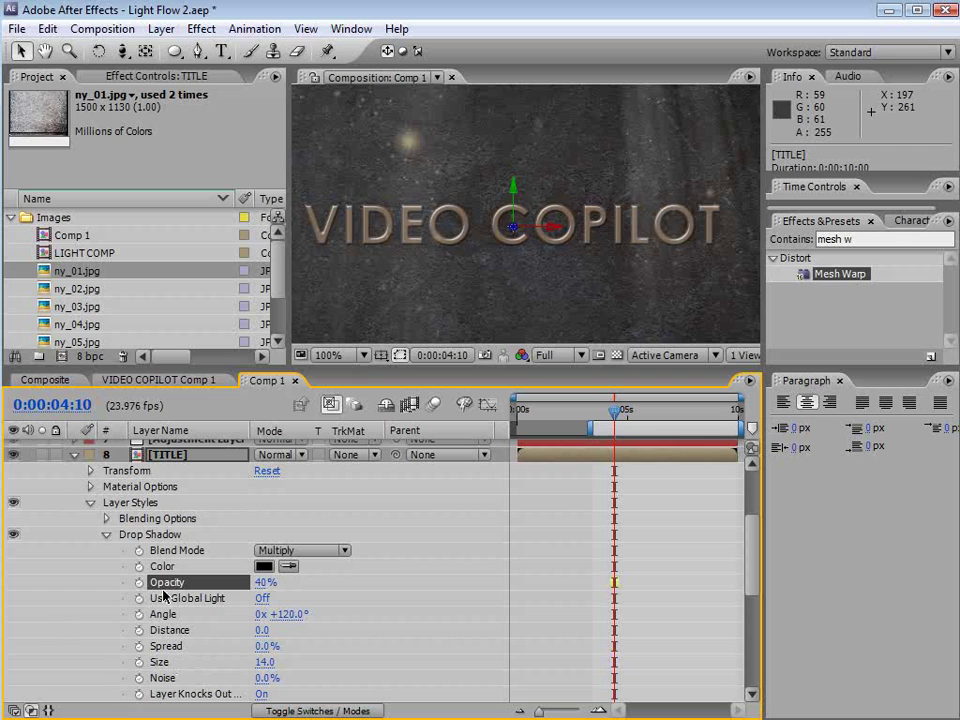
{"action": "scroll", "coordinate": [530, 215], "scroll_direction": "up", "scroll_amount": 1}
{"action": "key", "text": "grave"}
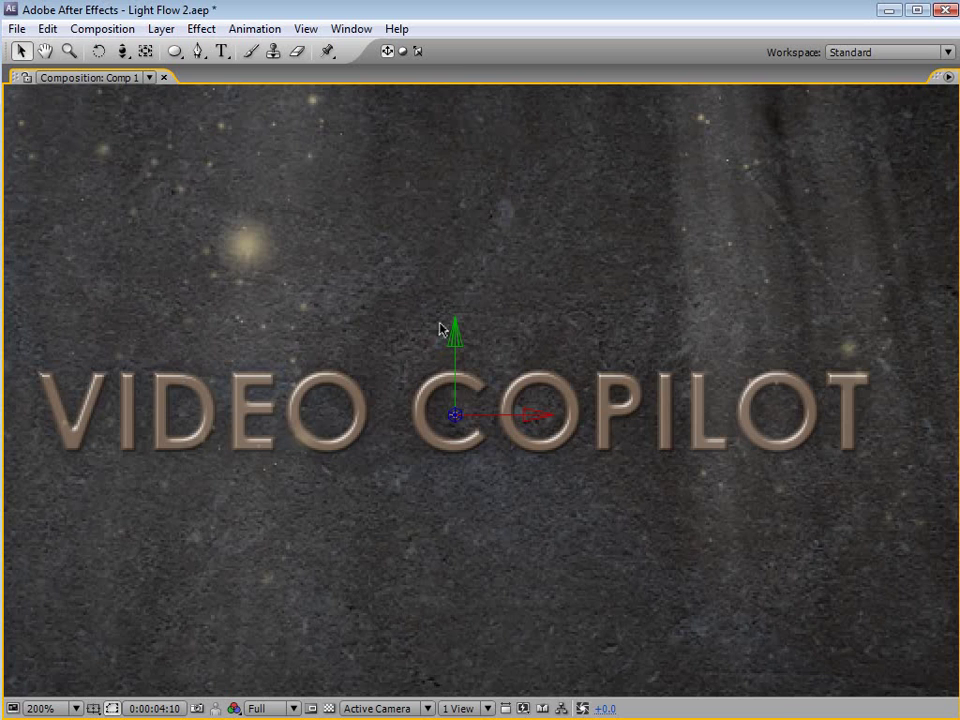
{"action": "key", "text": "grave"}
{"action": "scroll", "coordinate": [439, 272], "scroll_direction": "down", "scroll_amount": 1}
Collapse TITLE's properties, then select TITLE Shadow and make it visible again.
{"action": "left_click", "coordinate": [73, 456]}
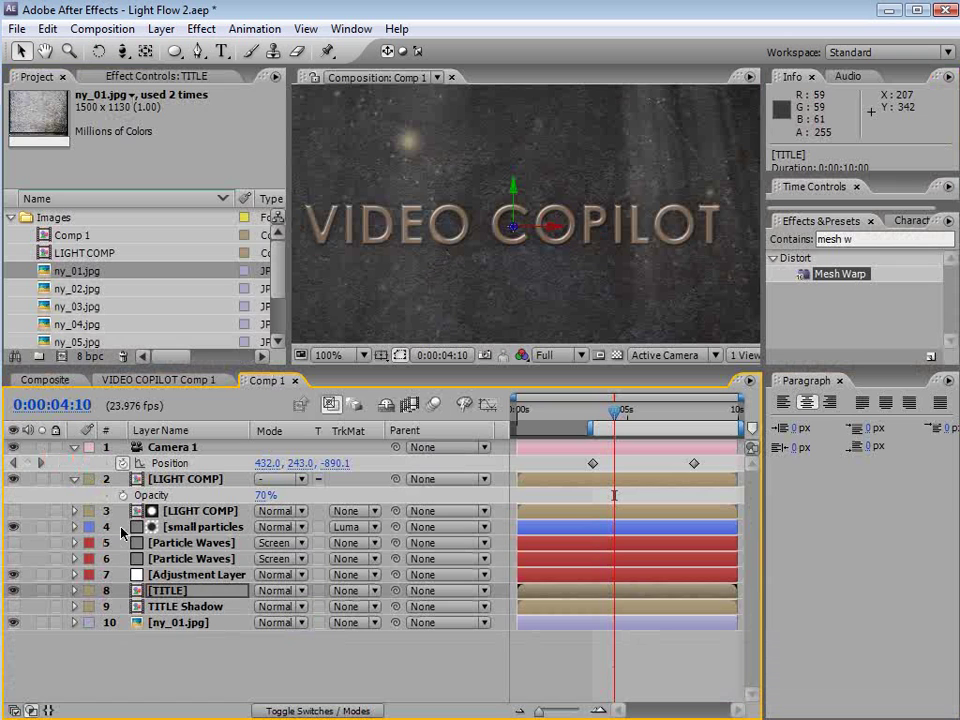
{"action": "left_click", "coordinate": [180, 607]}
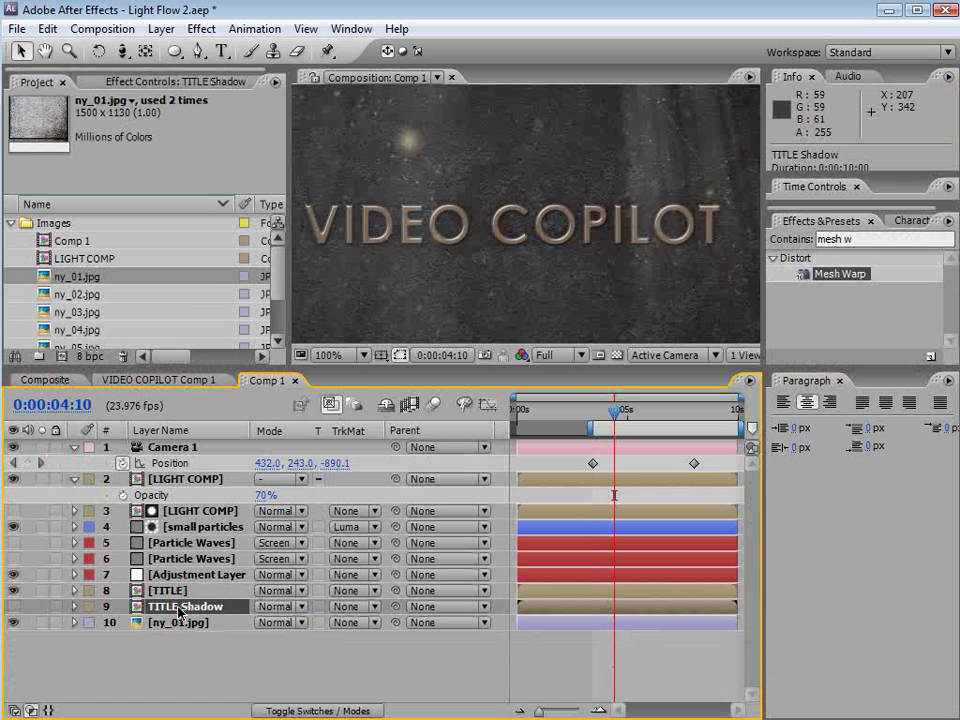
{"action": "left_click", "coordinate": [13, 607]}
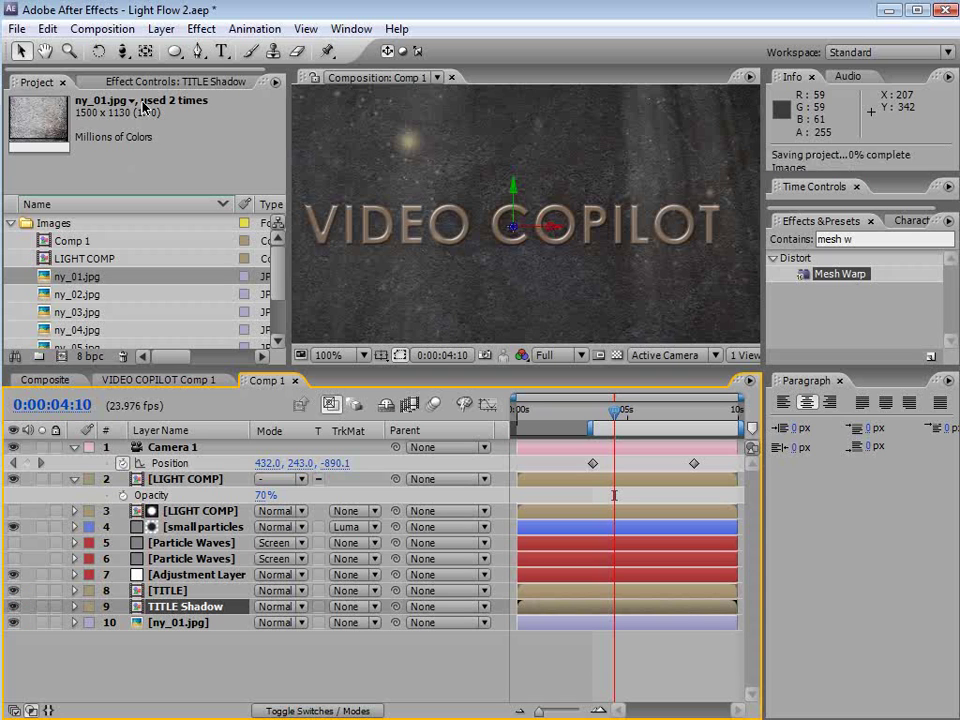
Apply CC Radial Blur to TITLE Shadow, set to Straight Zoom with a raised Amount.
{"action": "left_click", "coordinate": [210, 28]}
{"action": "mouse_move", "coordinate": [255, 161]}
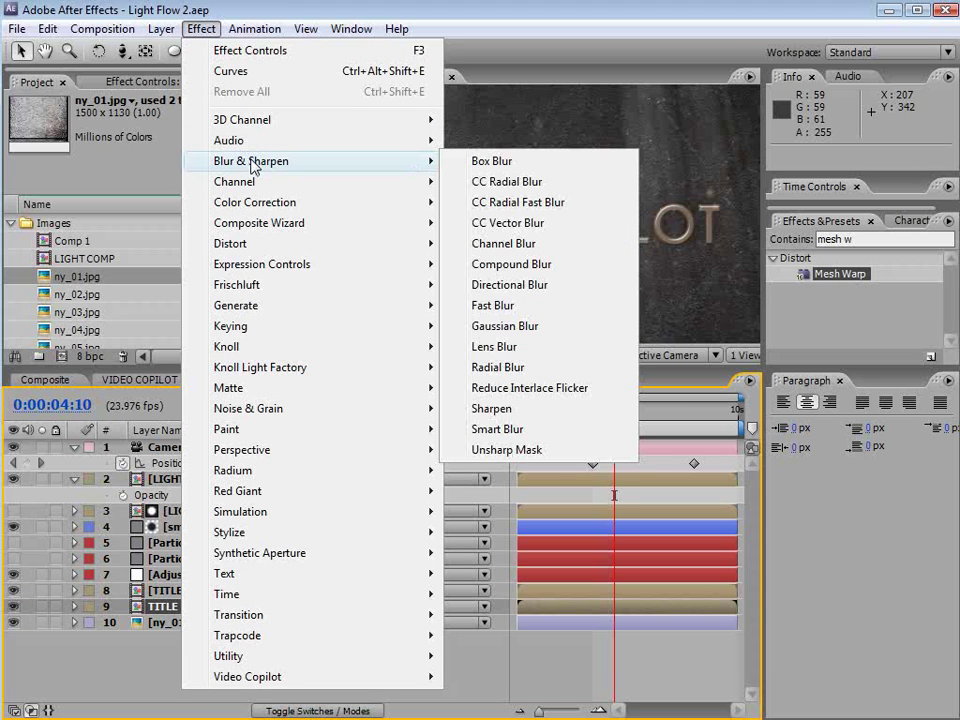
{"action": "left_click", "coordinate": [545, 186]}
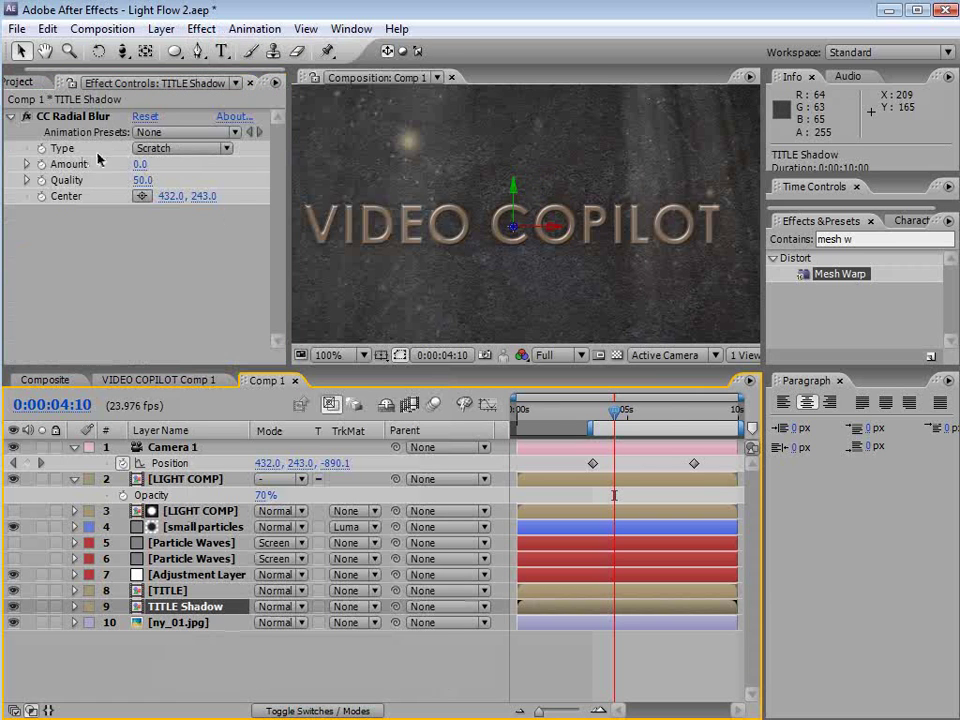
{"action": "left_click", "coordinate": [150, 148]}
{"action": "left_click", "coordinate": [216, 60]}
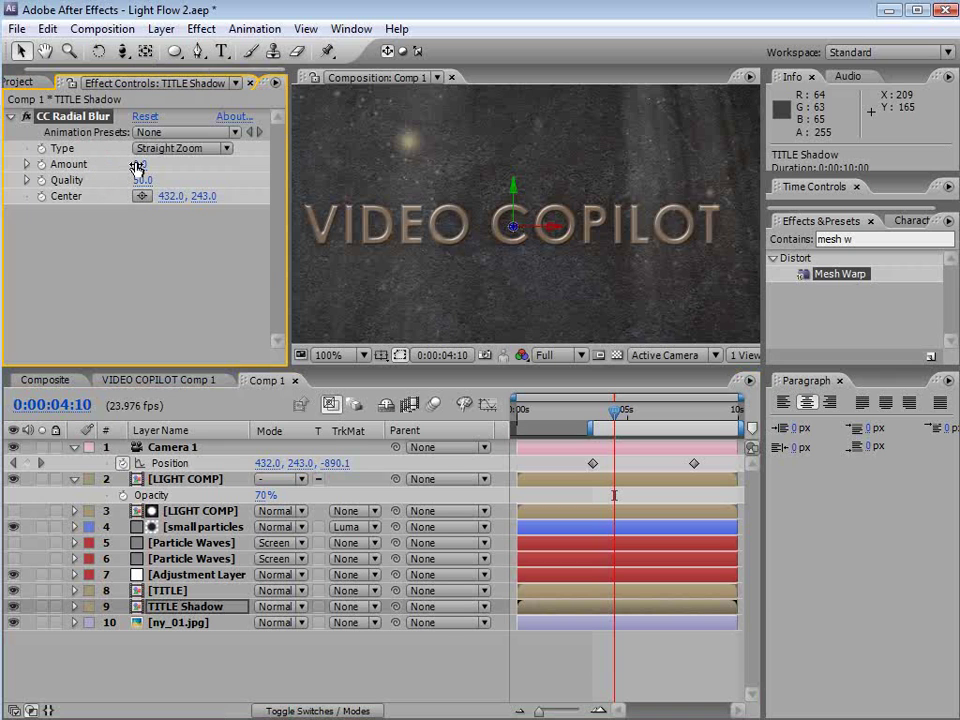
{"action": "left_click_drag", "start_coordinate": [135, 163], "coordinate": [201, 164]}
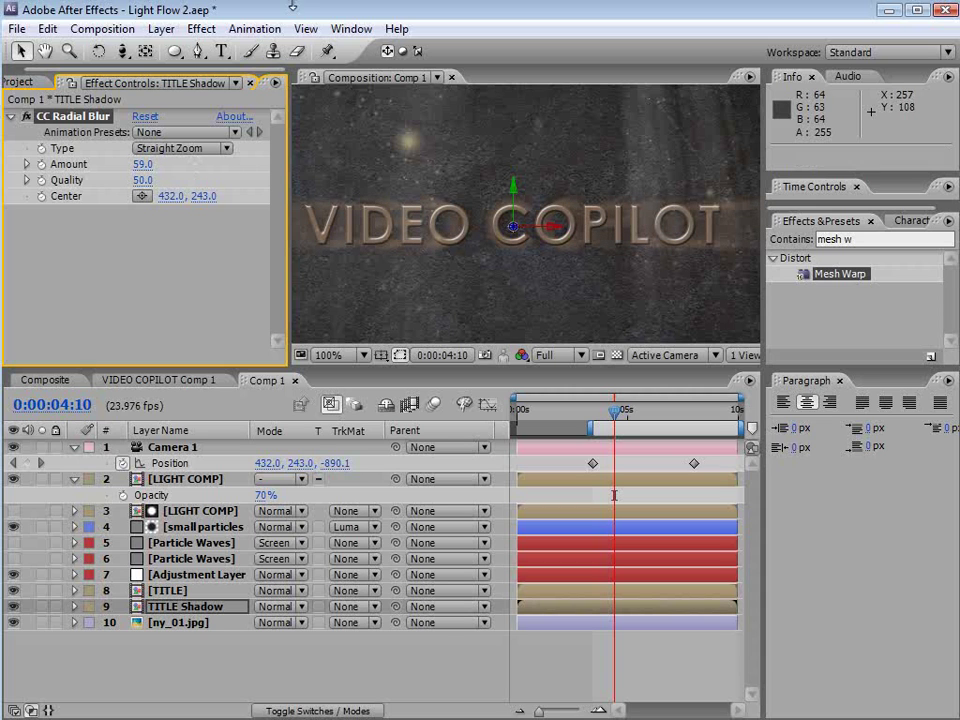
{"action": "left_click", "coordinate": [201, 28]}
Add a Fill effect to TITLE Shadow with the colour set to black.
{"action": "mouse_move", "coordinate": [228, 311]}
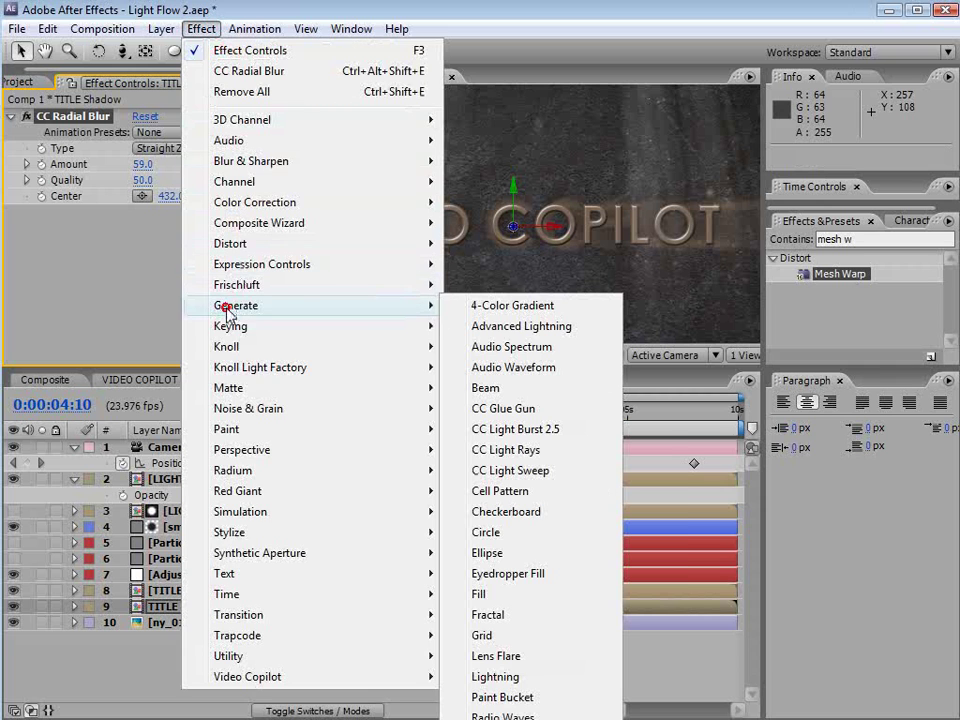
{"action": "left_click", "coordinate": [501, 598]}
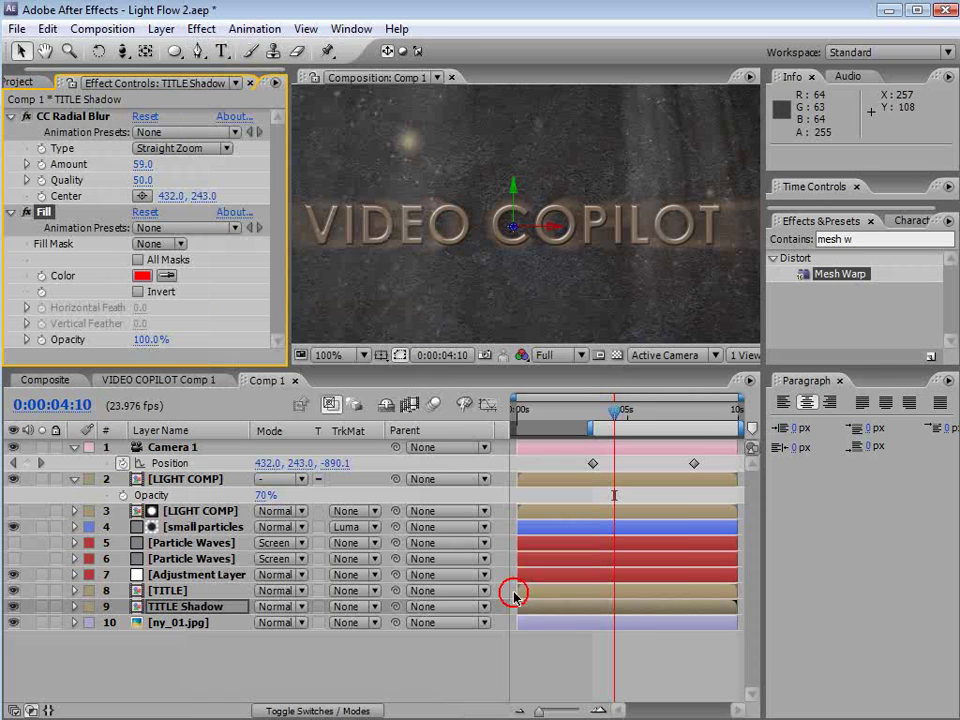
{"action": "left_click", "coordinate": [143, 275]}
{"action": "left_click_drag", "start_coordinate": [318, 542], "coordinate": [506, 658]}
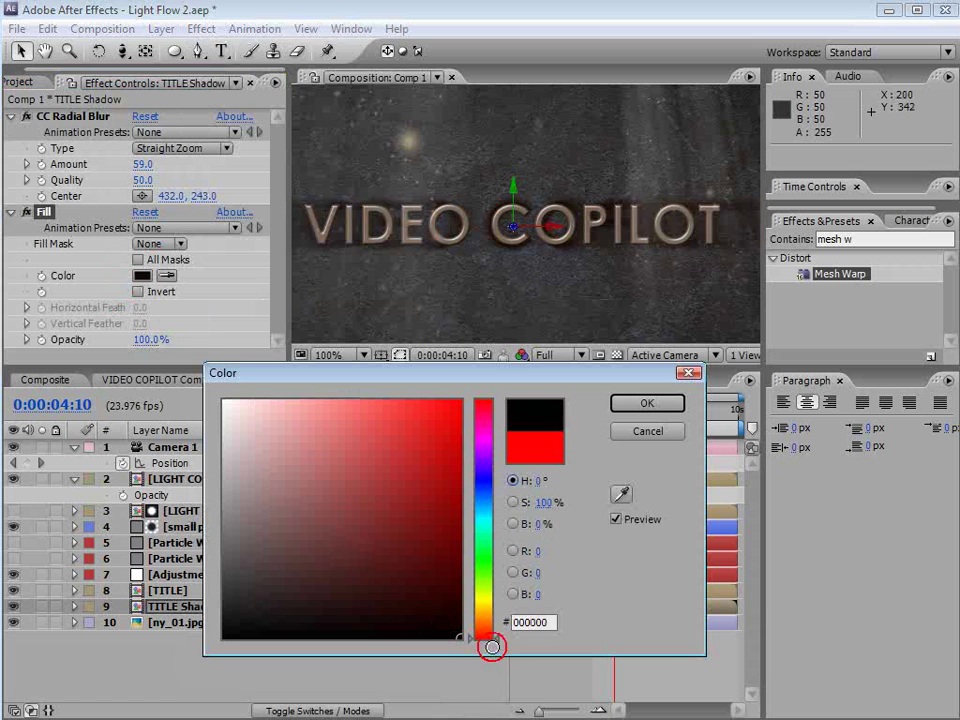
{"action": "left_click", "coordinate": [650, 402]}
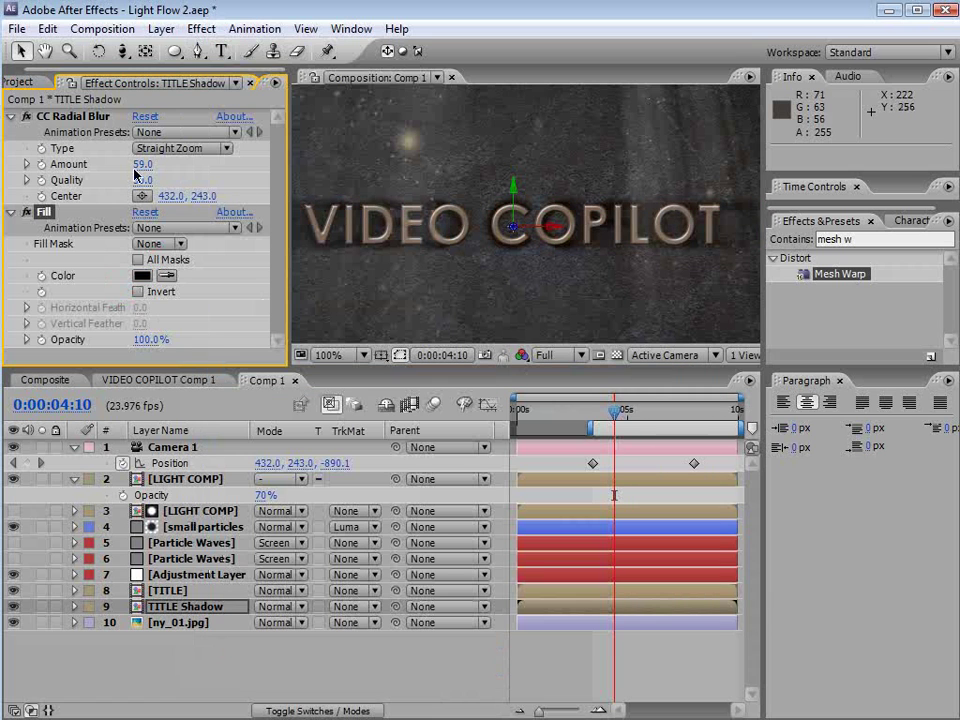
Move the CC Radial Blur centre far above the frame, to 398.3, -810.4.
{"action": "left_click", "coordinate": [62, 116]}
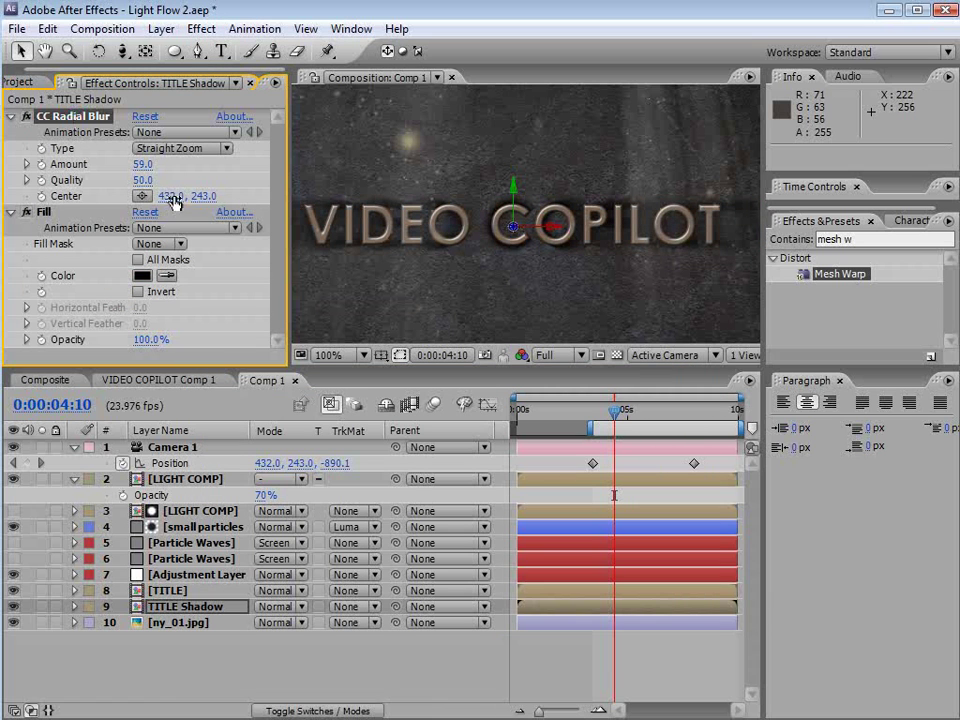
{"action": "scroll", "coordinate": [524, 268], "scroll_direction": "down", "scroll_amount": 4}
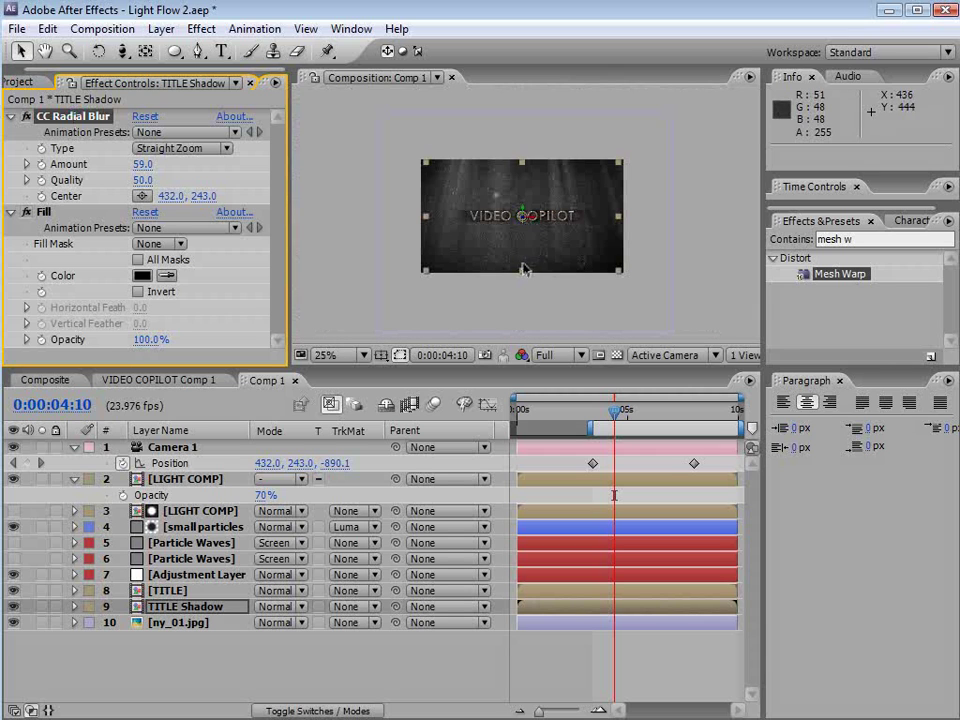
{"action": "left_click_drag", "start_coordinate": [525, 218], "coordinate": [523, 146]}
{"action": "scroll", "coordinate": [546, 208], "scroll_direction": "down", "scroll_amount": 1}
{"action": "left_click_drag", "start_coordinate": [517, 213], "coordinate": [514, 136]}
{"action": "scroll", "coordinate": [508, 274], "scroll_direction": "up", "scroll_amount": 2}
{"action": "key", "text": "space"}
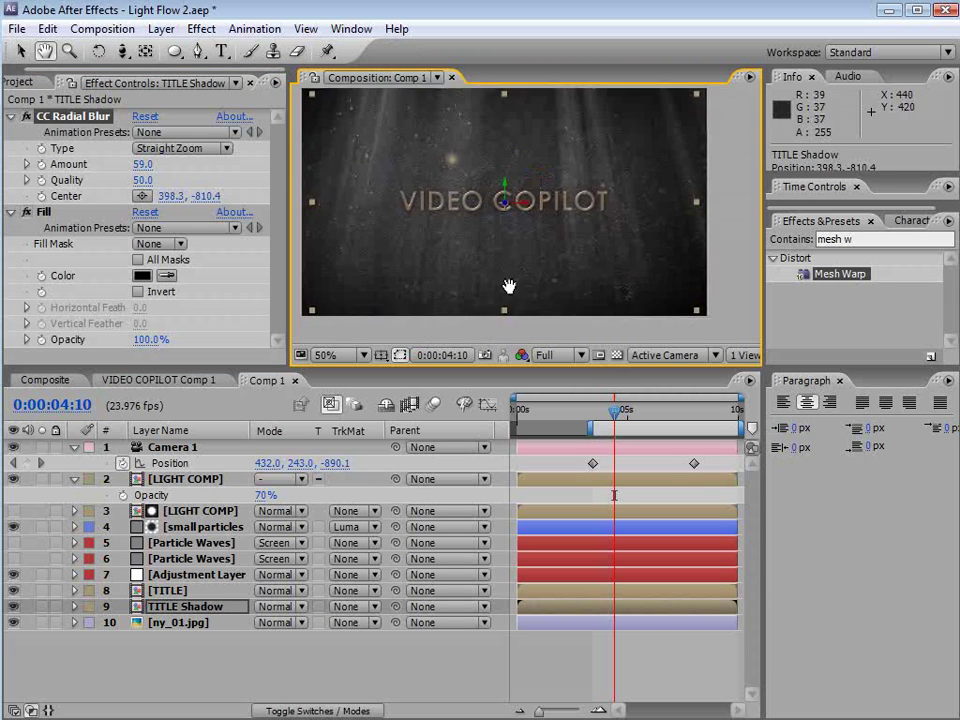
{"action": "scroll", "coordinate": [490, 276], "scroll_direction": "up", "scroll_amount": 1}
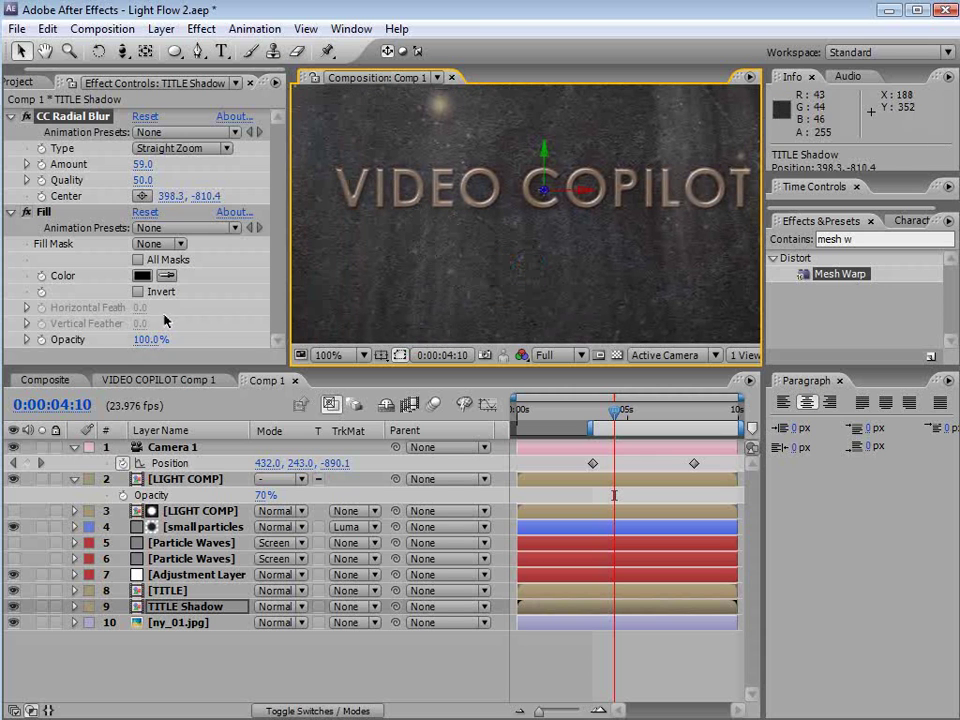
Set the radial blur Amount to 5 and deselect the layer.
{"action": "left_click_drag", "start_coordinate": [138, 164], "coordinate": [104, 175]}
{"action": "scroll", "coordinate": [482, 263], "scroll_direction": "up", "scroll_amount": 3}
{"action": "left_click", "coordinate": [619, 272]}
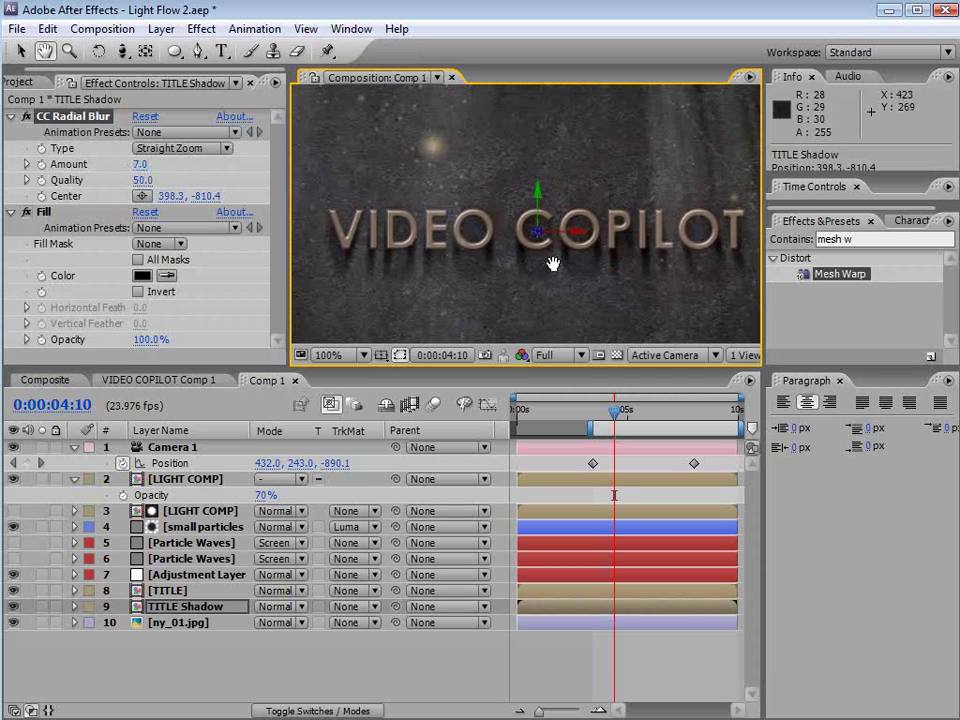
{"action": "left_click", "coordinate": [140, 164]}
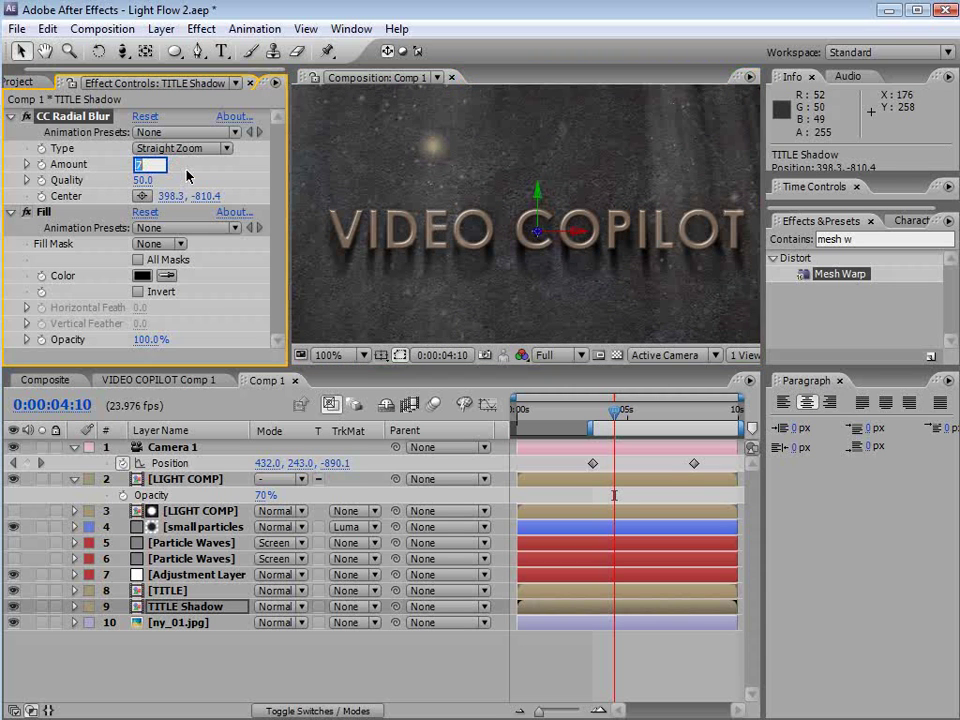
{"action": "key", "text": "Return"}
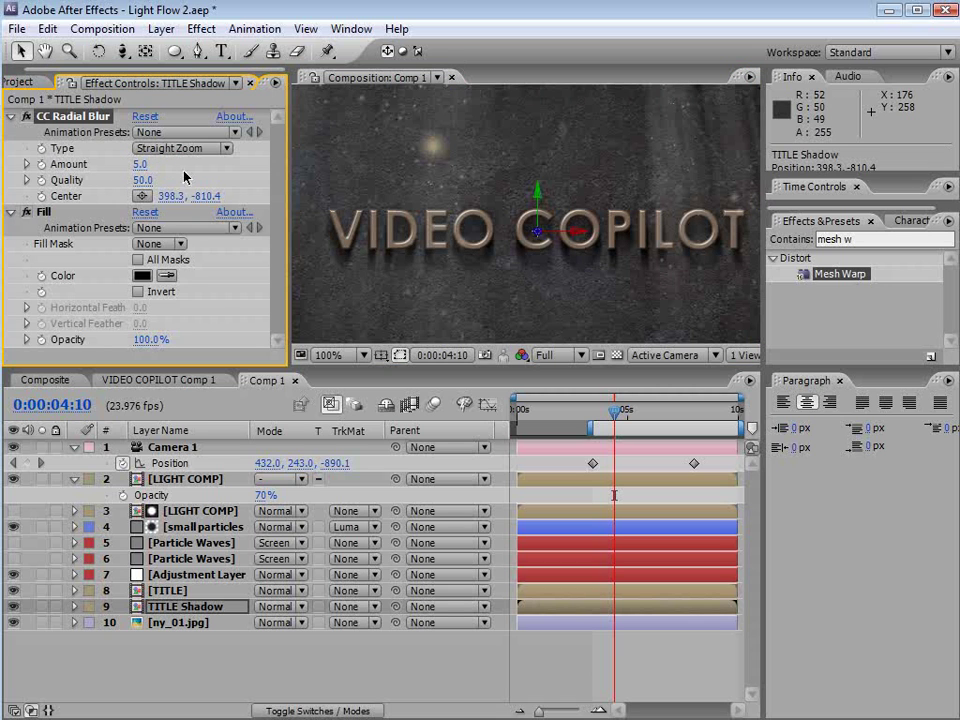
{"action": "left_click", "coordinate": [600, 652]}
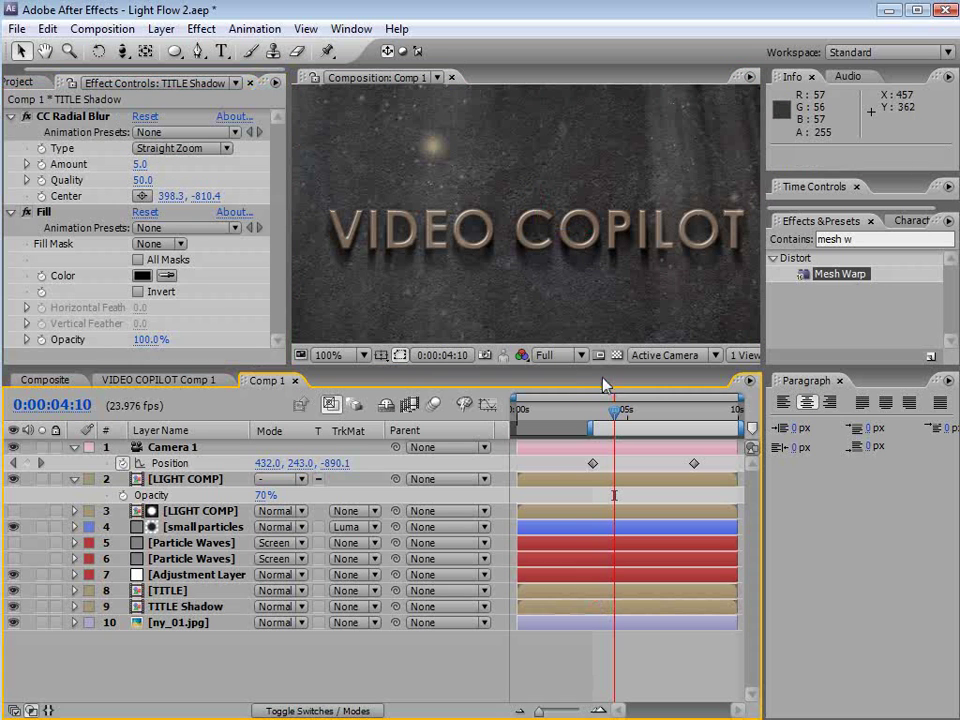
{"action": "key", "text": "grave"}
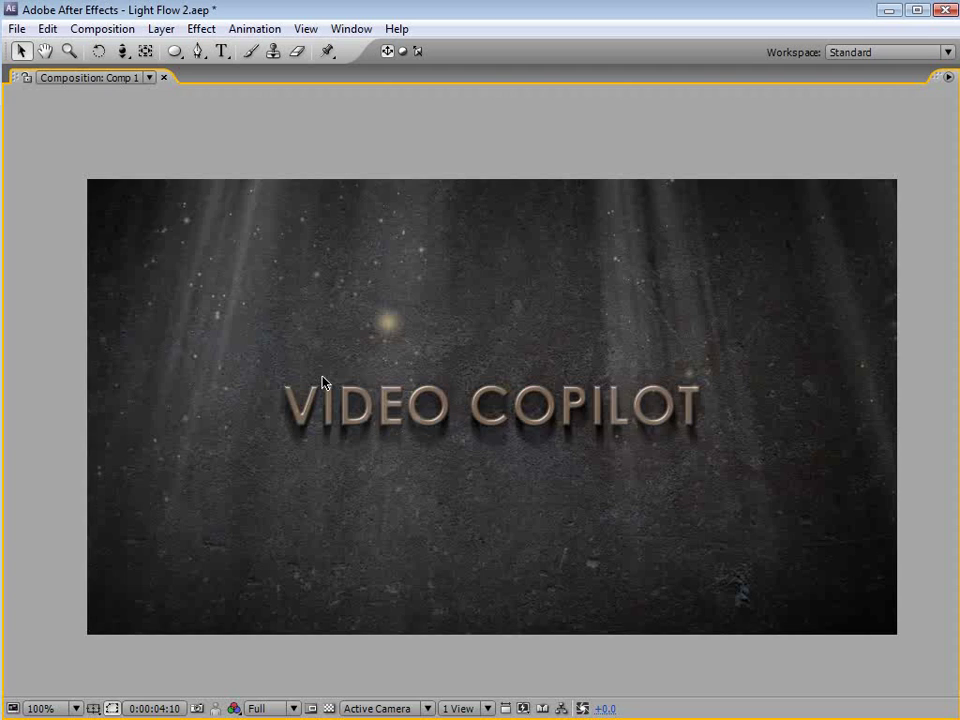
{"action": "key", "text": "grave"}
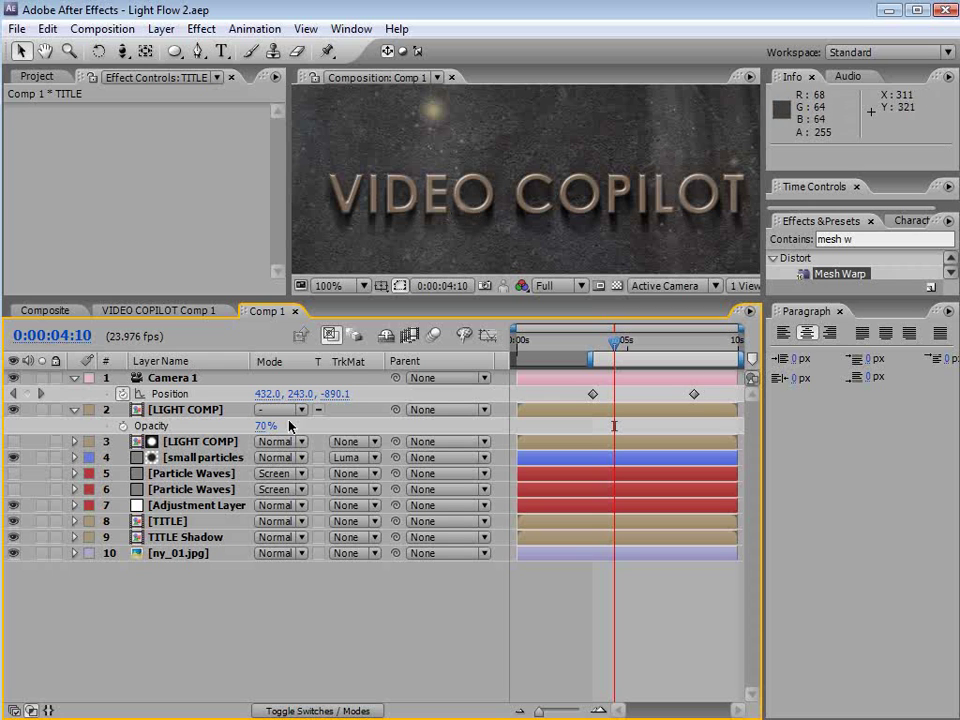
Set the TITLE layer's Bevel and Emboss Angle to 93°.
{"action": "left_click", "coordinate": [170, 521]}
{"action": "left_click", "coordinate": [74, 521]}
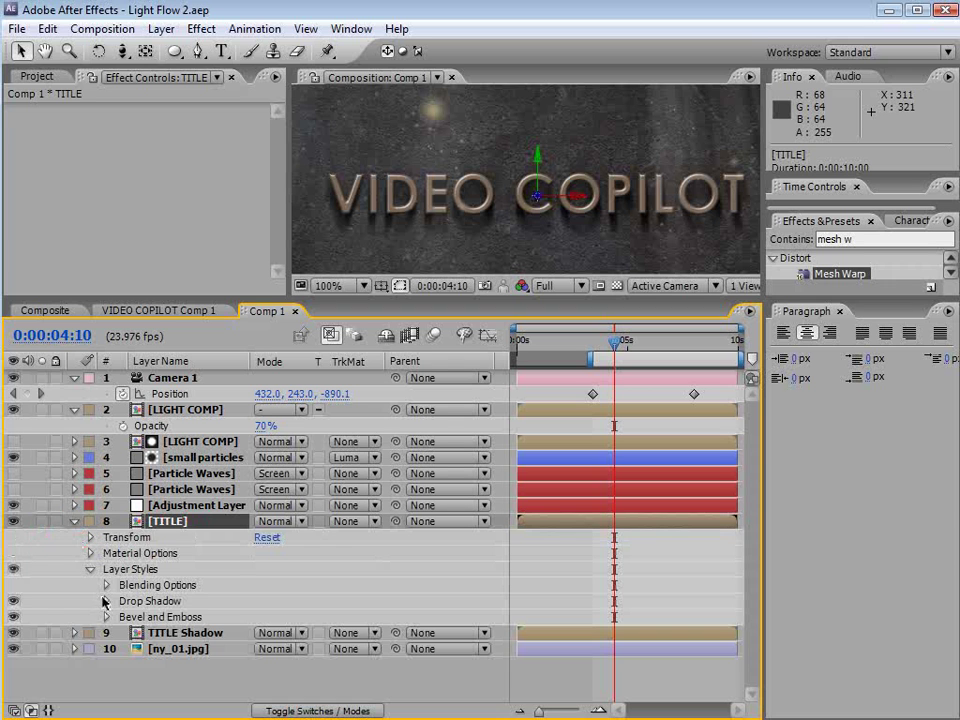
{"action": "left_click", "coordinate": [106, 616]}
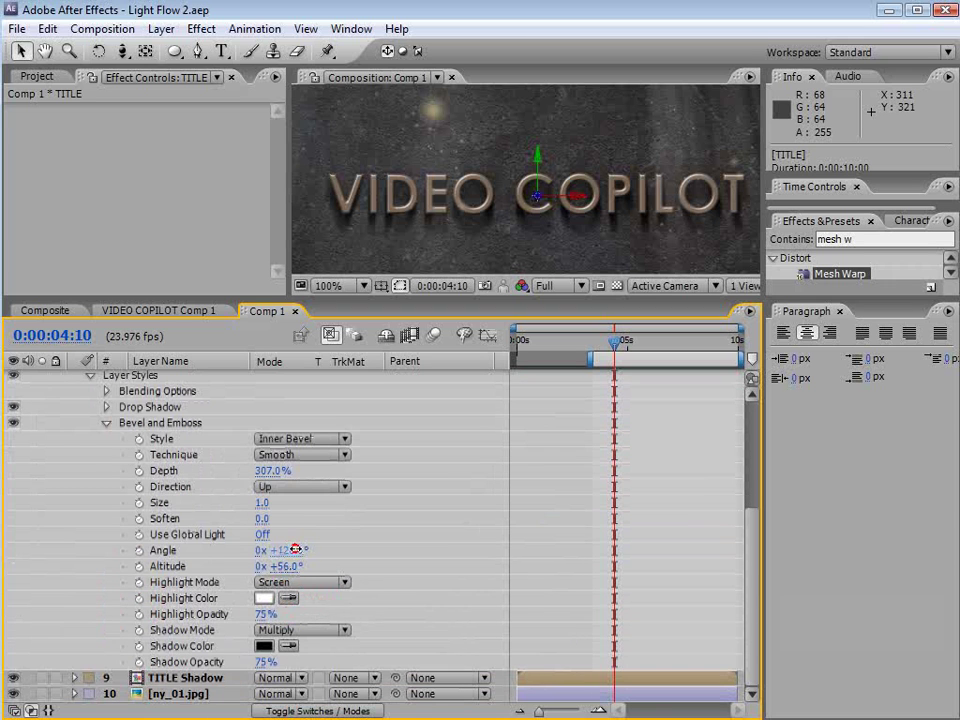
{"action": "left_click_drag", "start_coordinate": [297, 549], "coordinate": [266, 555]}
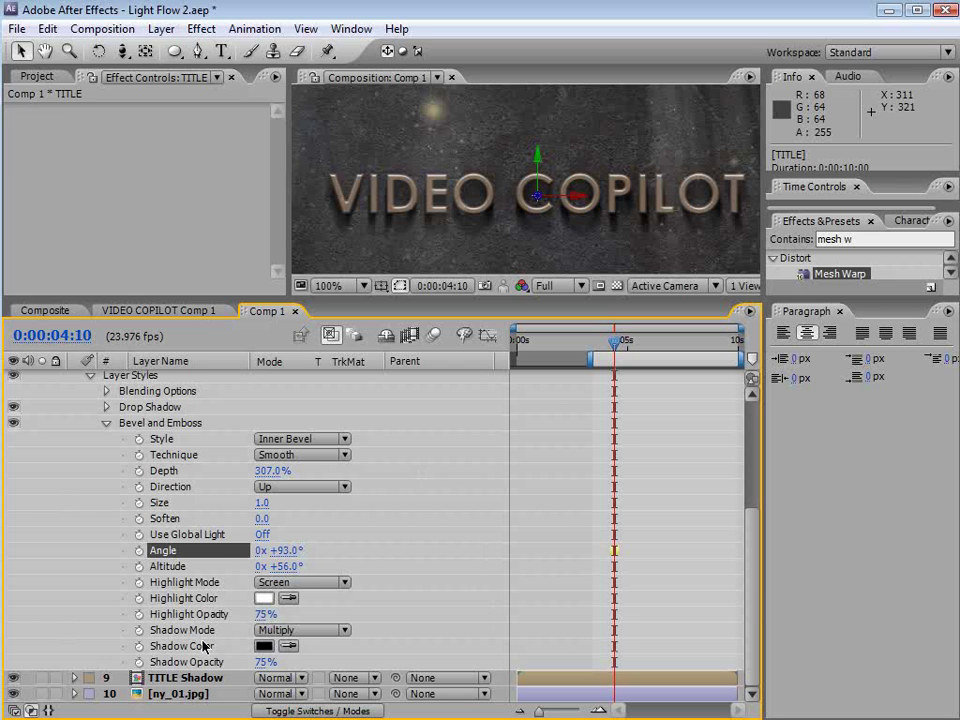
Select TITLE Shadow's CC Radial Blur, collapse TITLE, and maximize the composition view.
{"action": "left_click", "coordinate": [184, 688]}
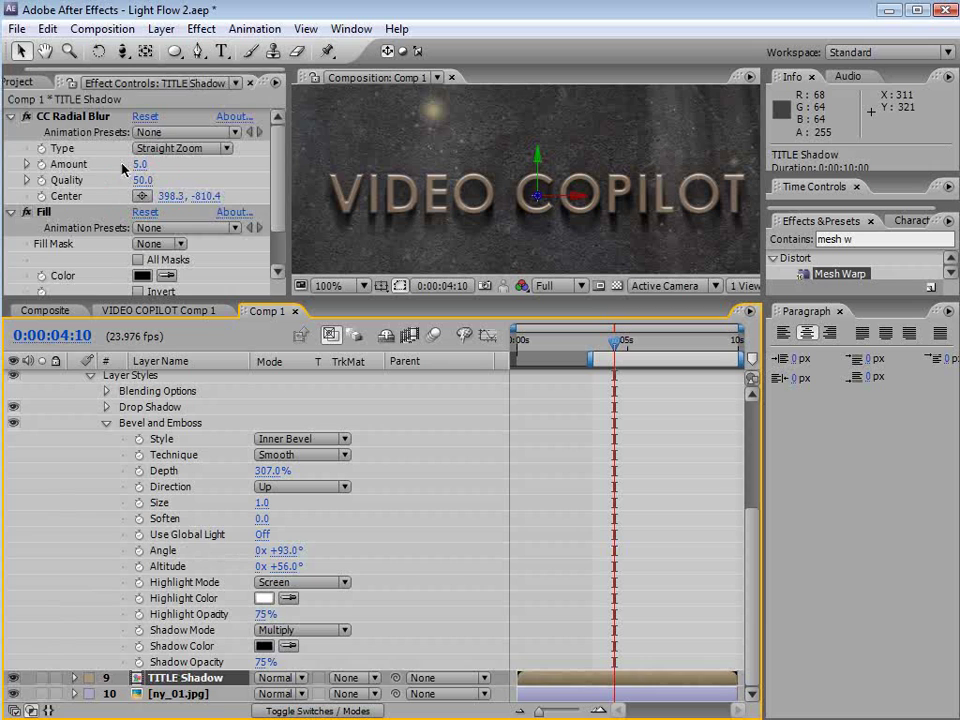
{"action": "left_click", "coordinate": [88, 117]}
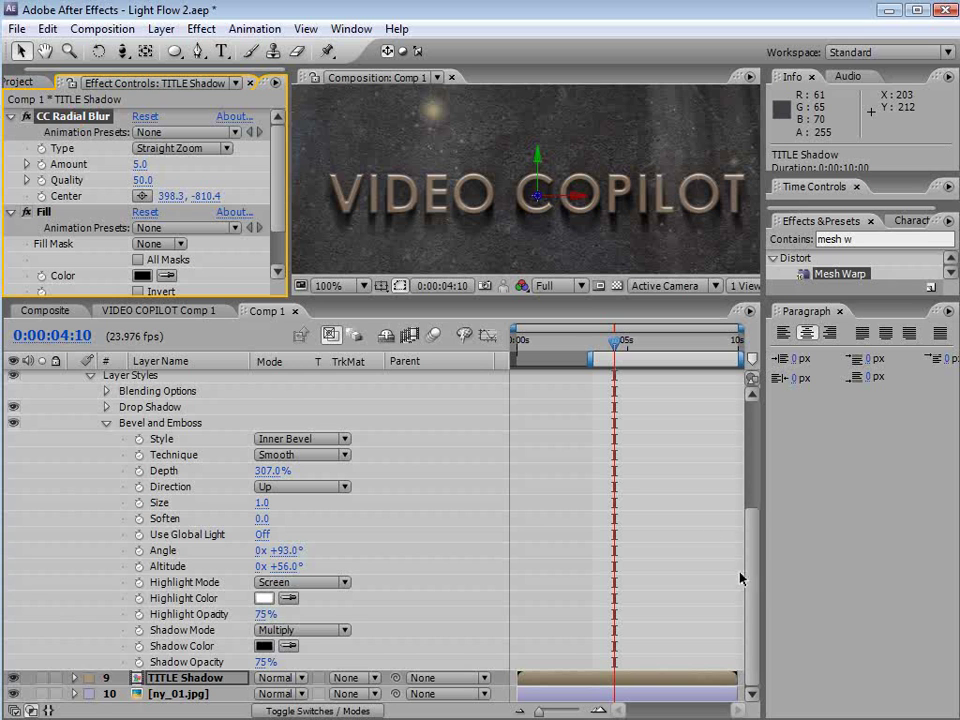
{"action": "scroll", "coordinate": [754, 577], "scroll_direction": "up", "scroll_amount": 5}
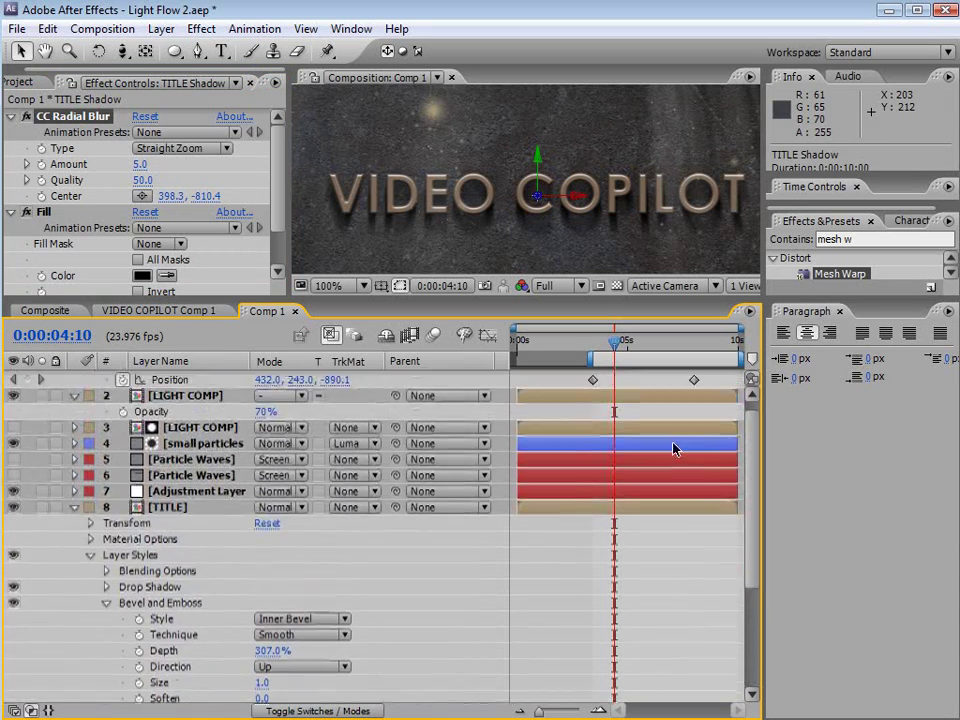
{"action": "left_click", "coordinate": [74, 508]}
{"action": "key", "text": "grave"}
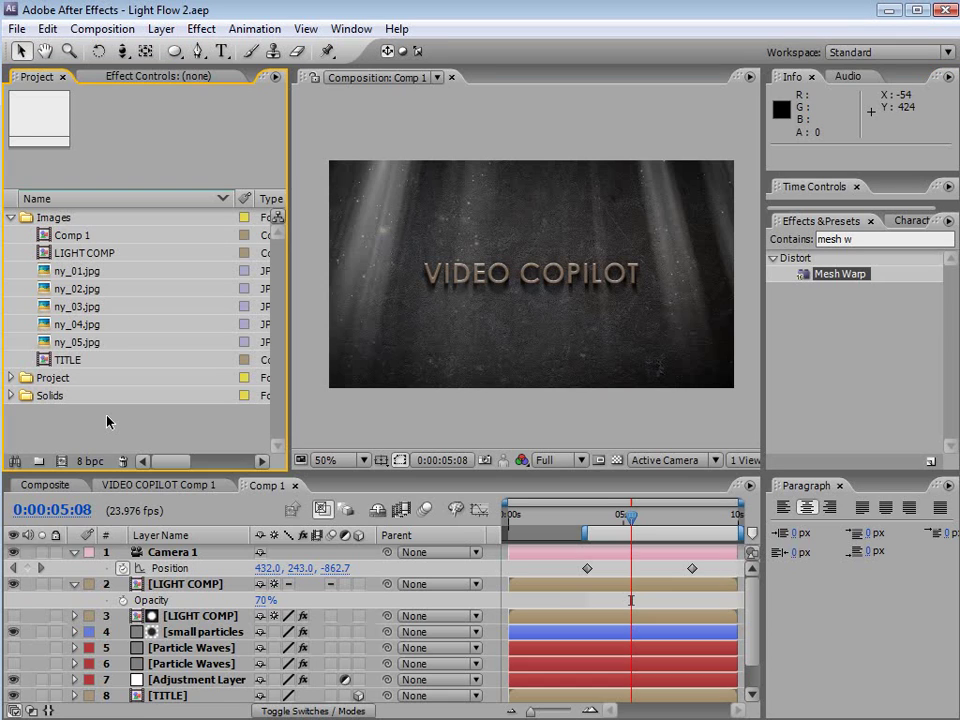
Place ny_05.jpg as the top layer of the comp with Overlay blending.
{"action": "left_click", "coordinate": [80, 342]}
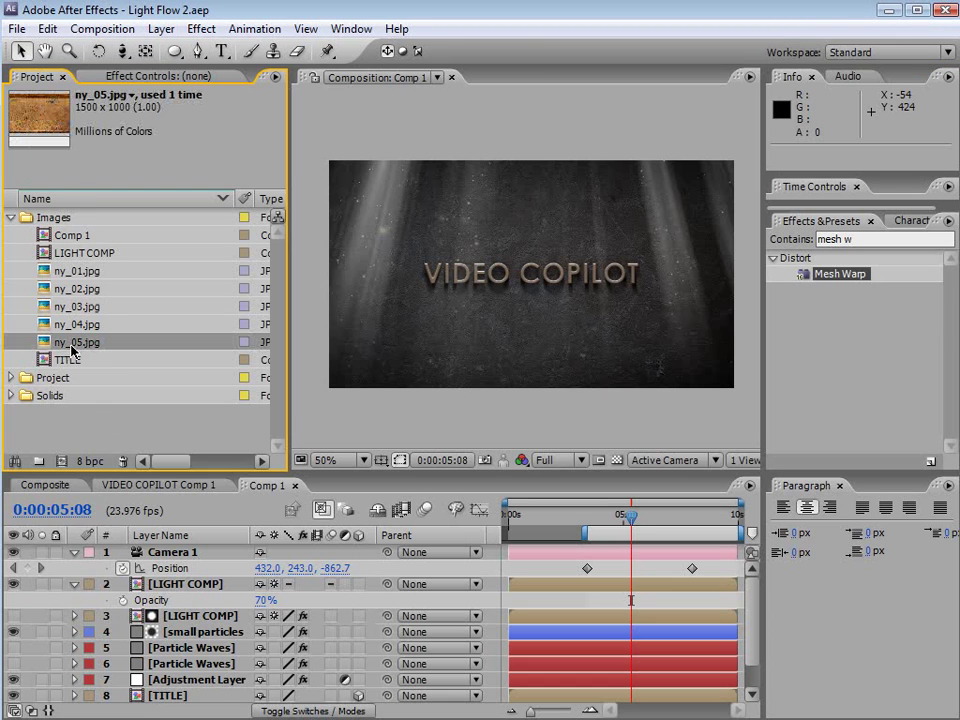
{"action": "left_click_drag", "start_coordinate": [72, 343], "coordinate": [161, 553]}
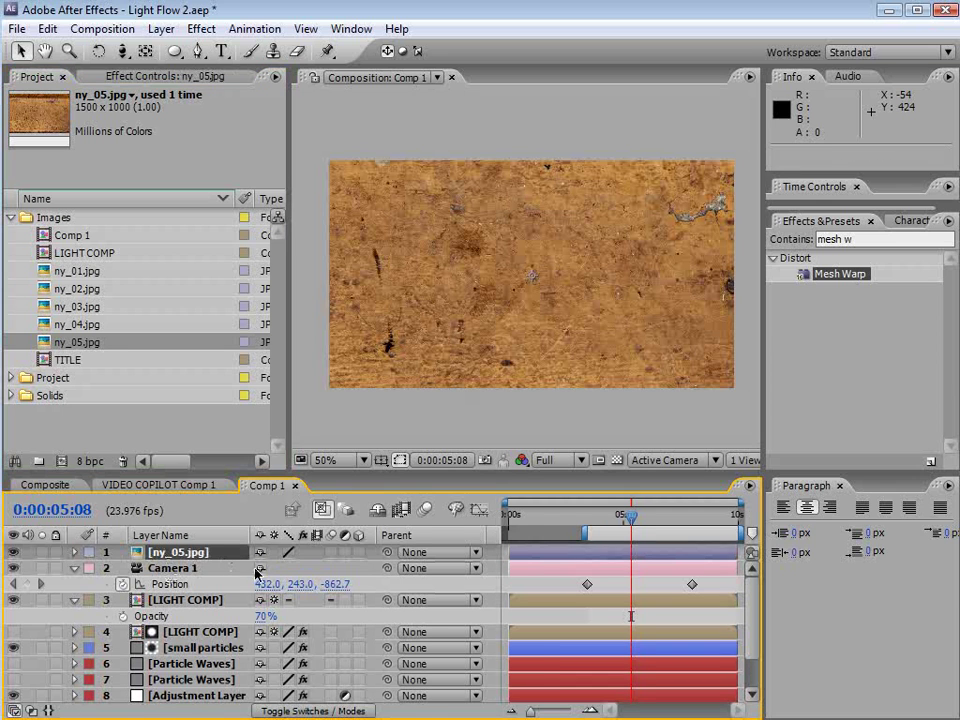
{"action": "left_click", "coordinate": [285, 552]}
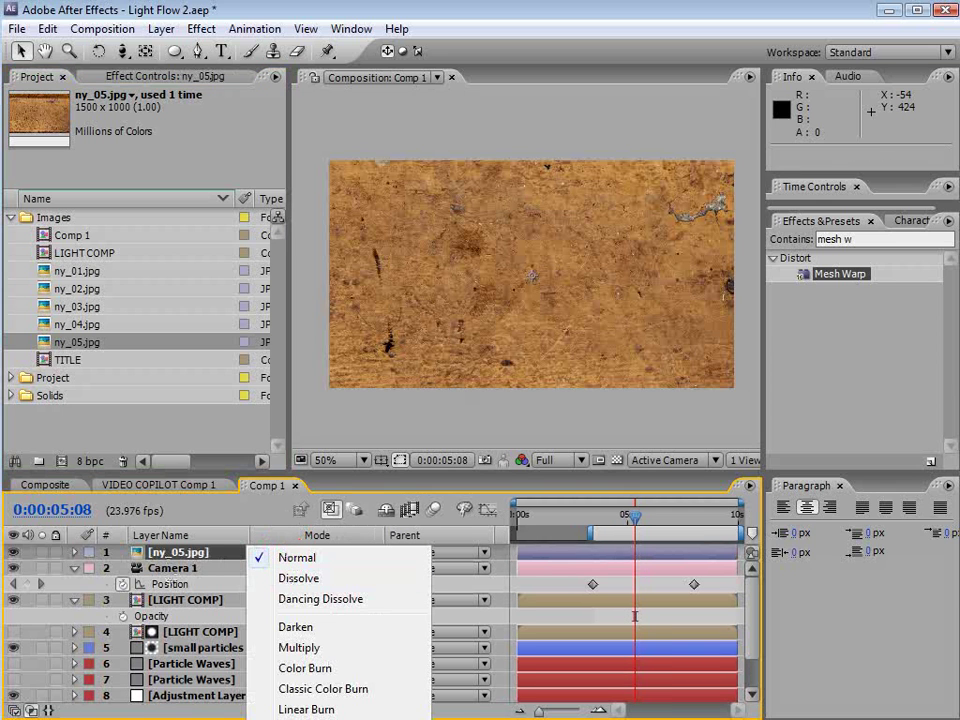
{"action": "left_click", "coordinate": [312, 700]}
Scale the ny_05.jpg texture layer to about 60% and make it 3D.
{"action": "key", "text": "comma"}
{"action": "key", "text": "comma"}
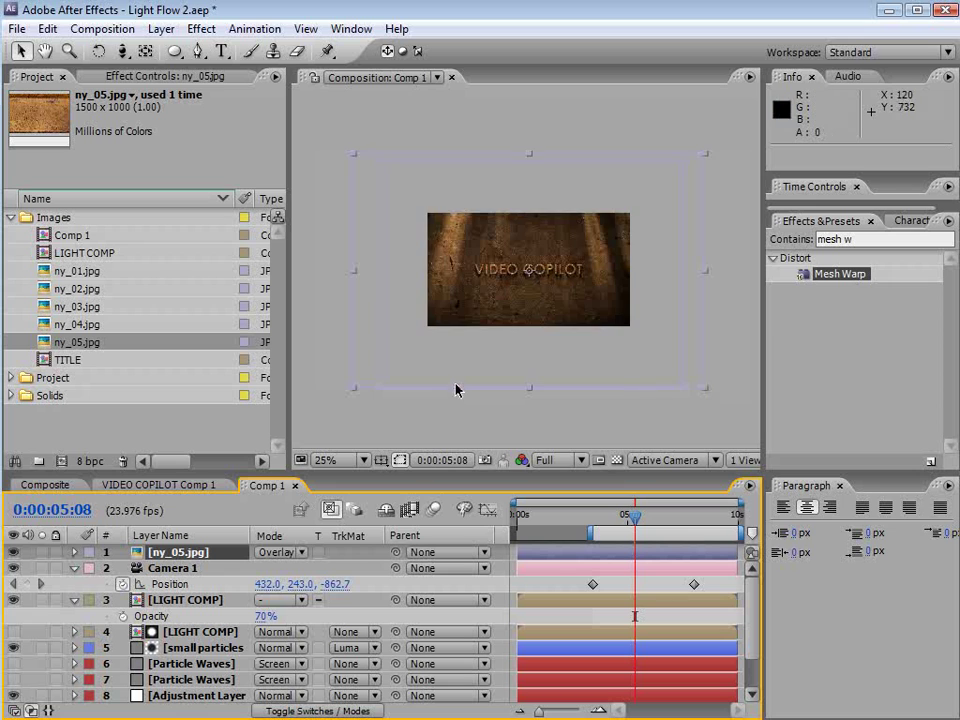
{"action": "left_click_drag", "start_coordinate": [697, 396], "coordinate": [645, 351]}
{"action": "key", "text": "F4"}
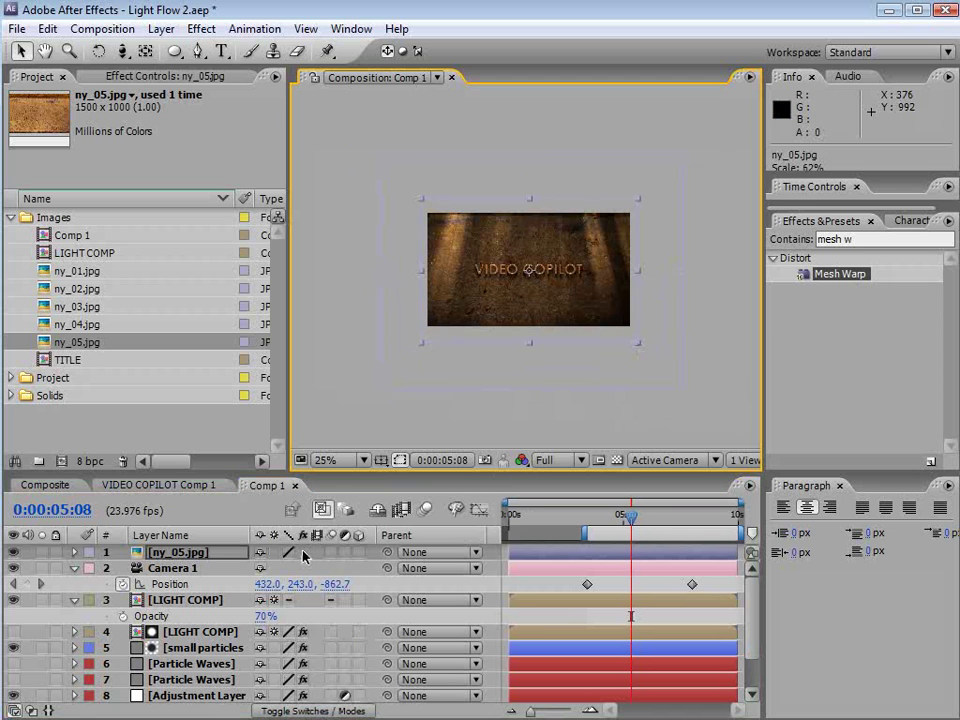
{"action": "left_click", "coordinate": [358, 552]}
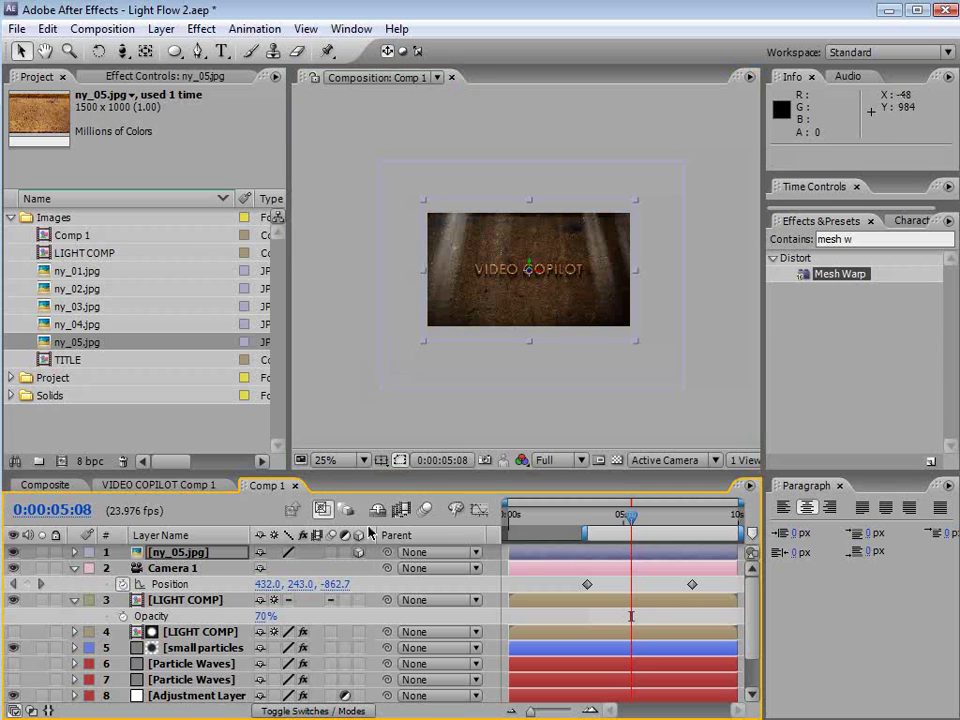
{"action": "key", "text": "period"}
{"action": "key", "text": "period"}
Set the ny_05.jpg layer's opacity to 50%.
{"action": "key", "text": "t"}
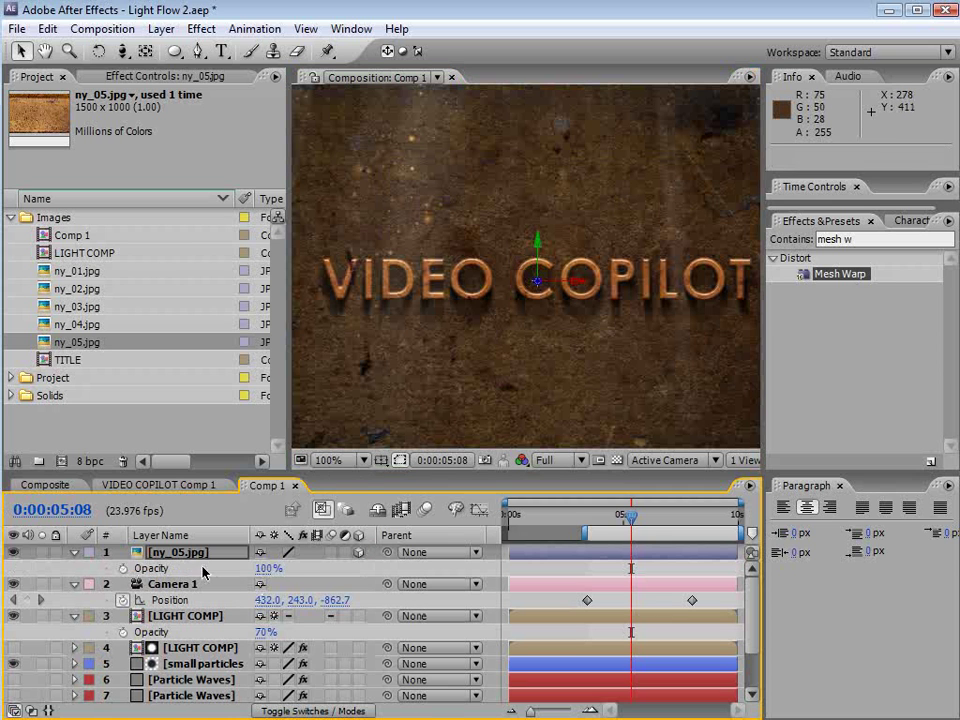
{"action": "left_click", "coordinate": [267, 568]}
{"action": "type", "text": "50"}
{"action": "key", "text": "Return"}
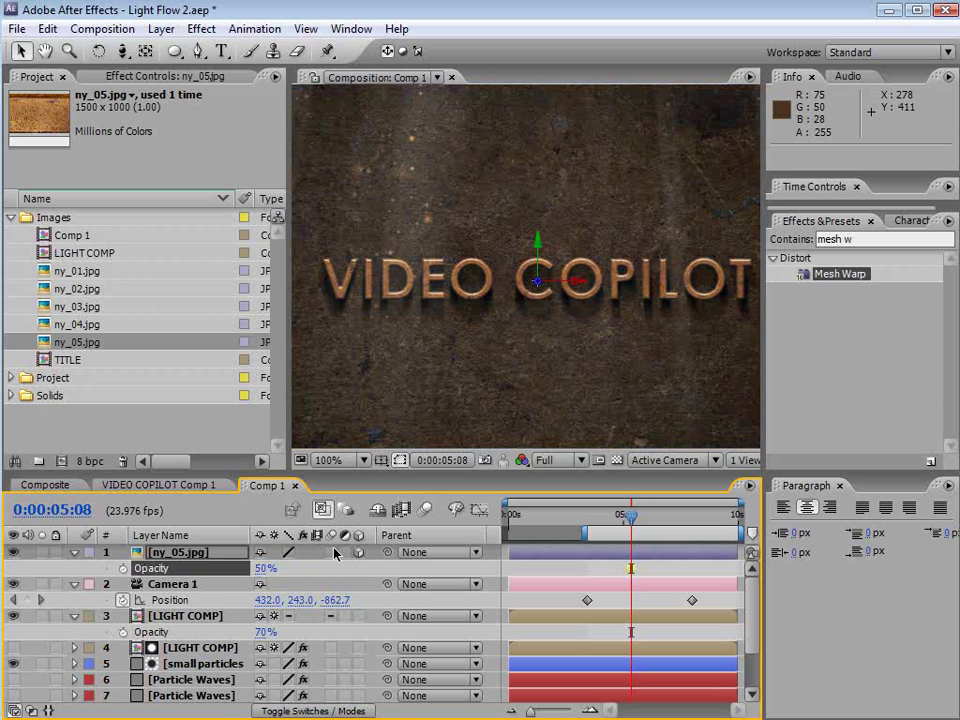
Preview the textured title in the maximized viewer at 200%, 100% and 50% zoom.
{"action": "key", "text": "grave"}
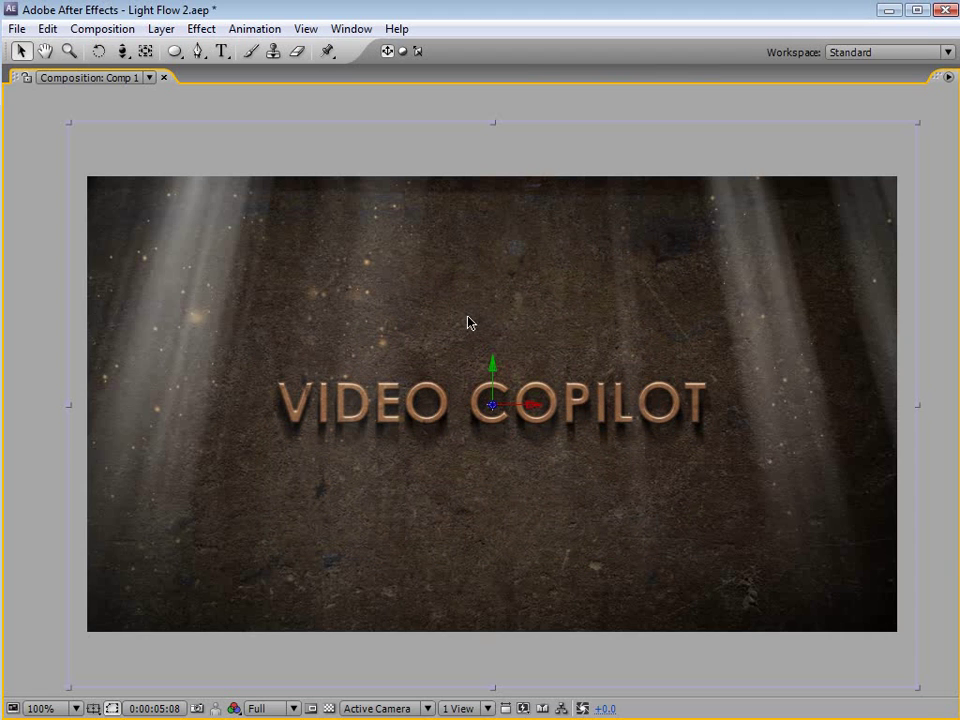
{"action": "key", "text": "grave"}
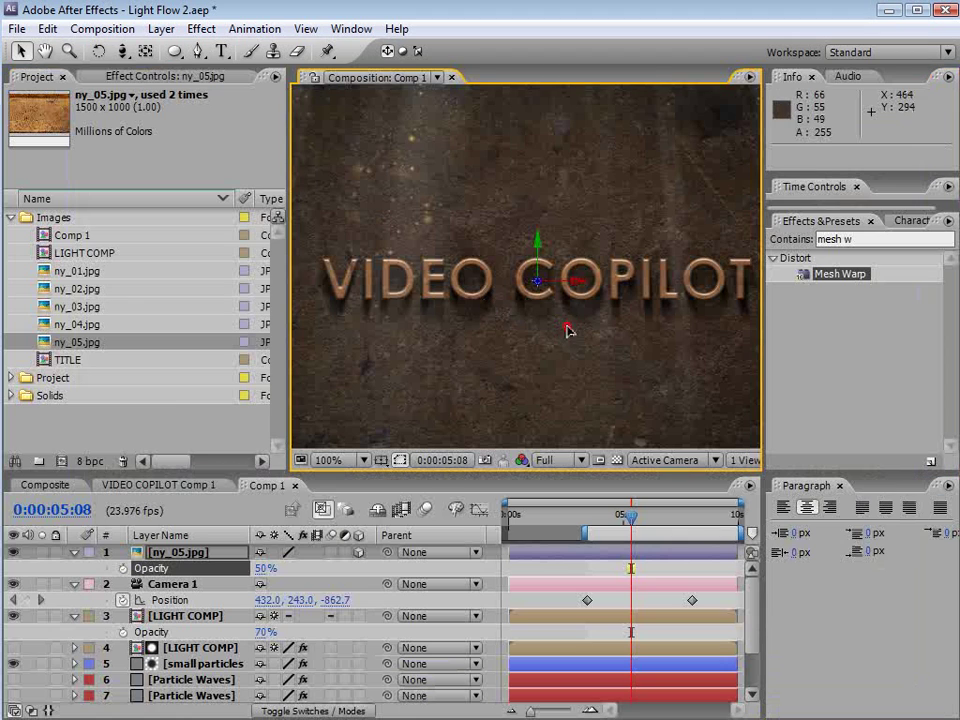
{"action": "key", "text": "grave"}
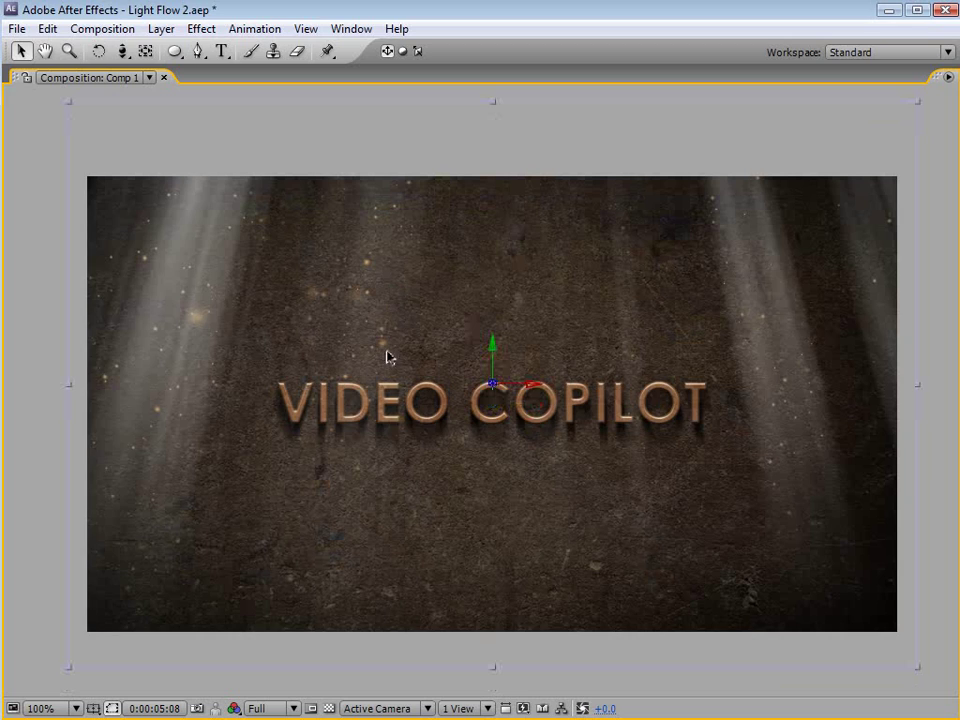
{"action": "key", "text": "period"}
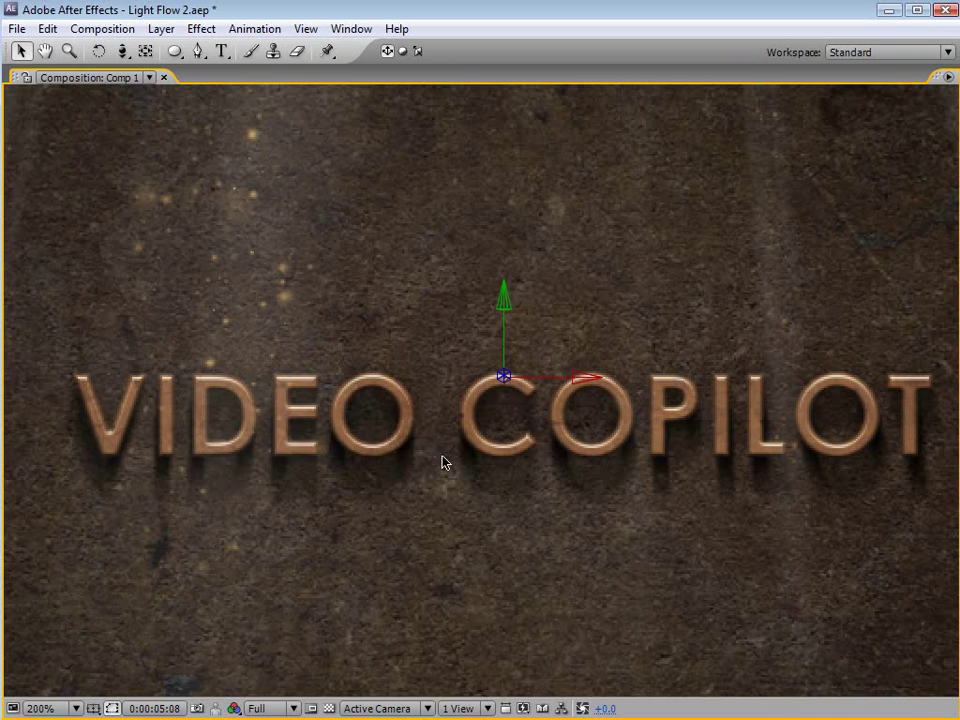
{"action": "key", "text": "grave"}
{"action": "key", "text": "comma"}
{"action": "key", "text": "grave"}
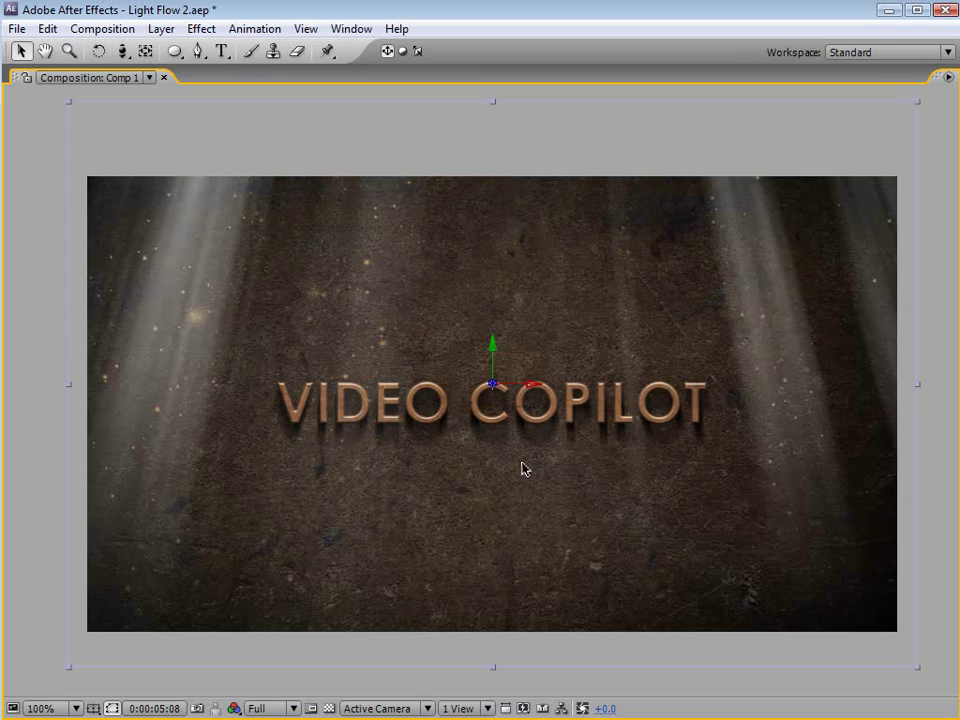
{"action": "key", "text": "grave"}
{"action": "key", "text": "comma"}
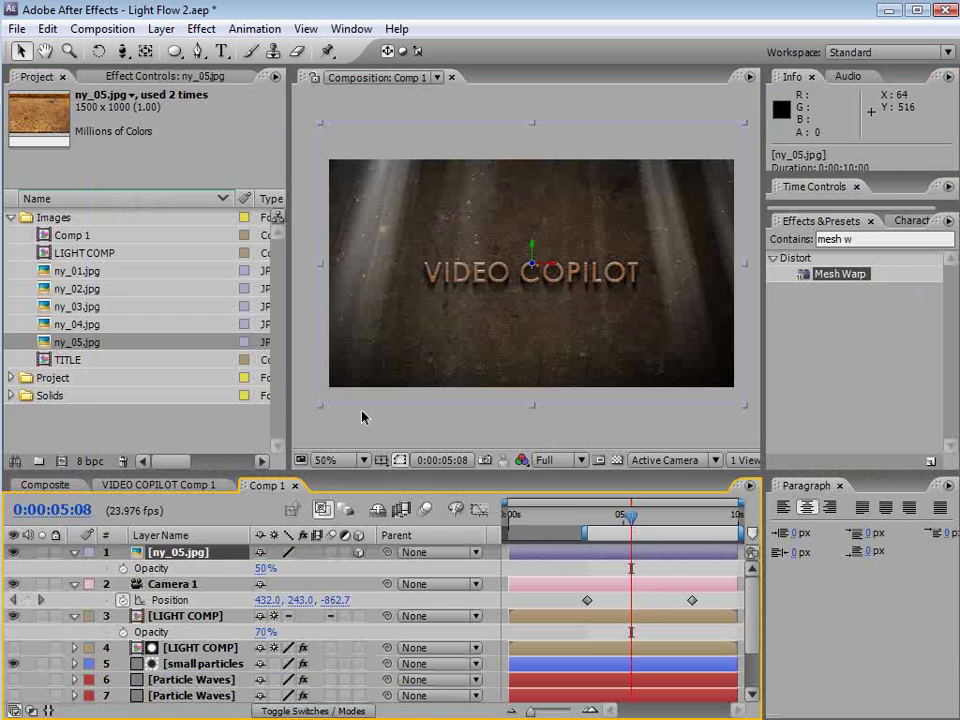
Add a new adjustment layer on top and apply Tint and Curves effects to it.
{"action": "left_click", "coordinate": [161, 28]}
{"action": "mouse_move", "coordinate": [170, 50]}
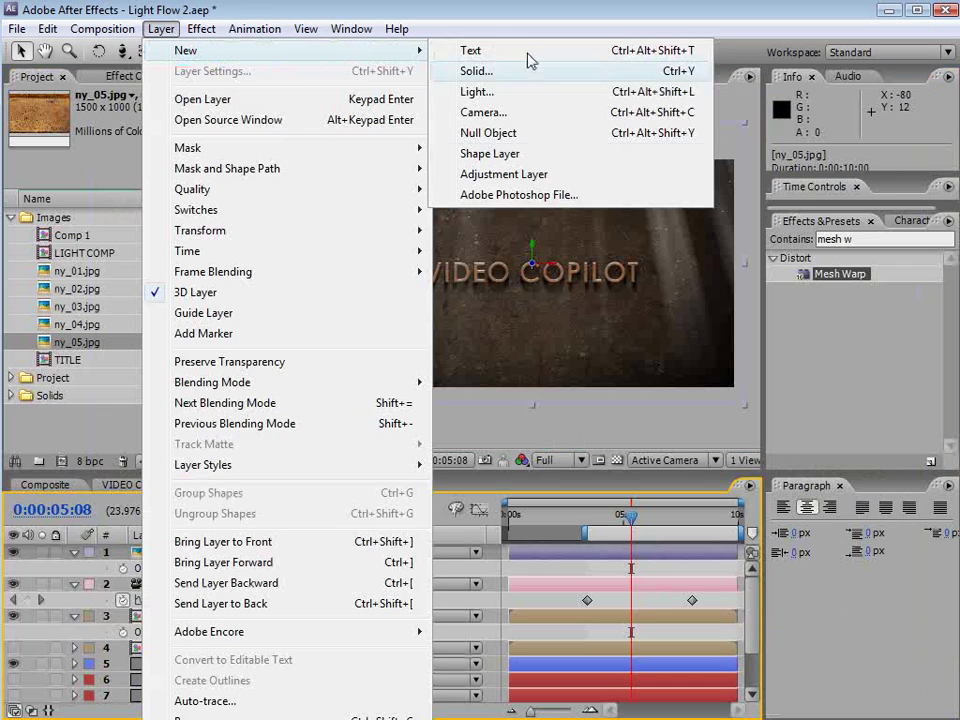
{"action": "left_click", "coordinate": [536, 176]}
{"action": "left_click", "coordinate": [201, 28]}
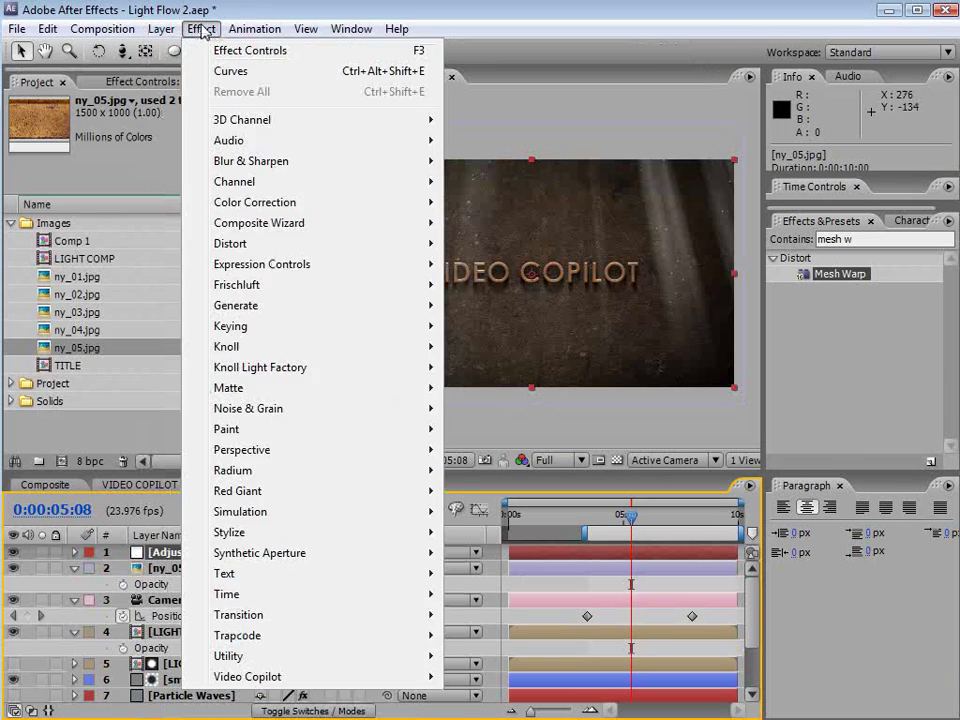
{"action": "mouse_move", "coordinate": [321, 200]}
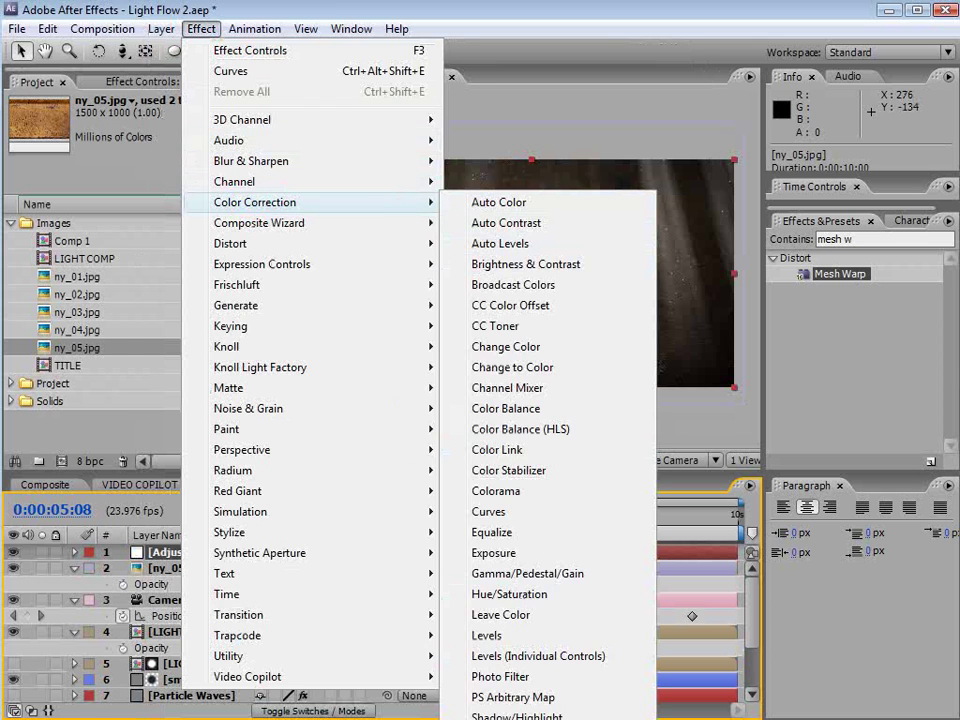
{"action": "left_click", "coordinate": [500, 719]}
{"action": "left_click", "coordinate": [190, 28]}
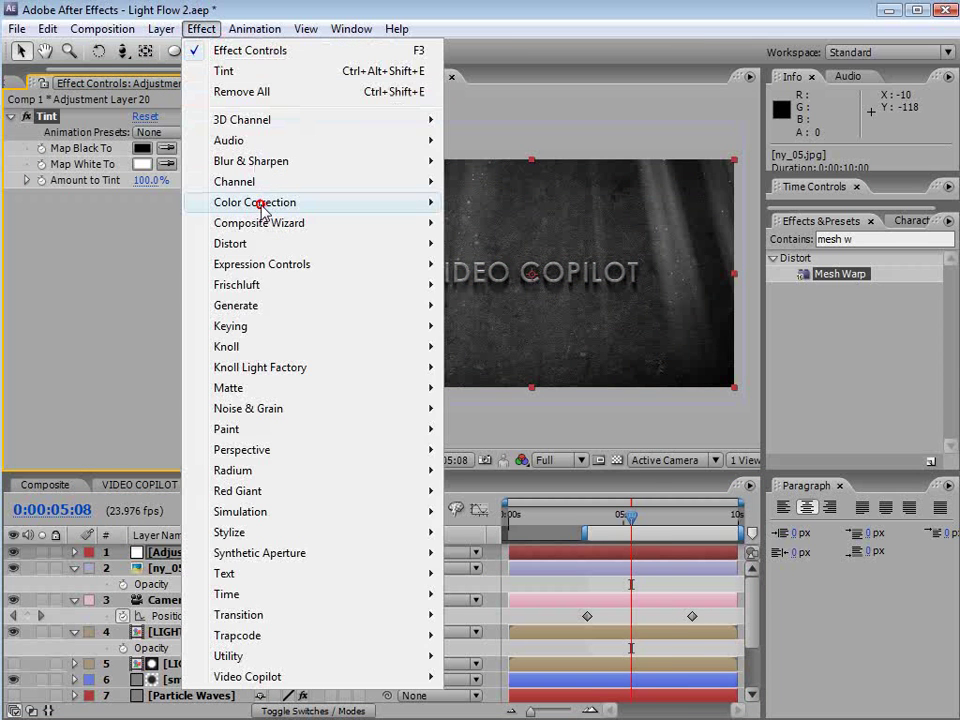
{"action": "mouse_move", "coordinate": [289, 200]}
{"action": "left_click", "coordinate": [495, 514]}
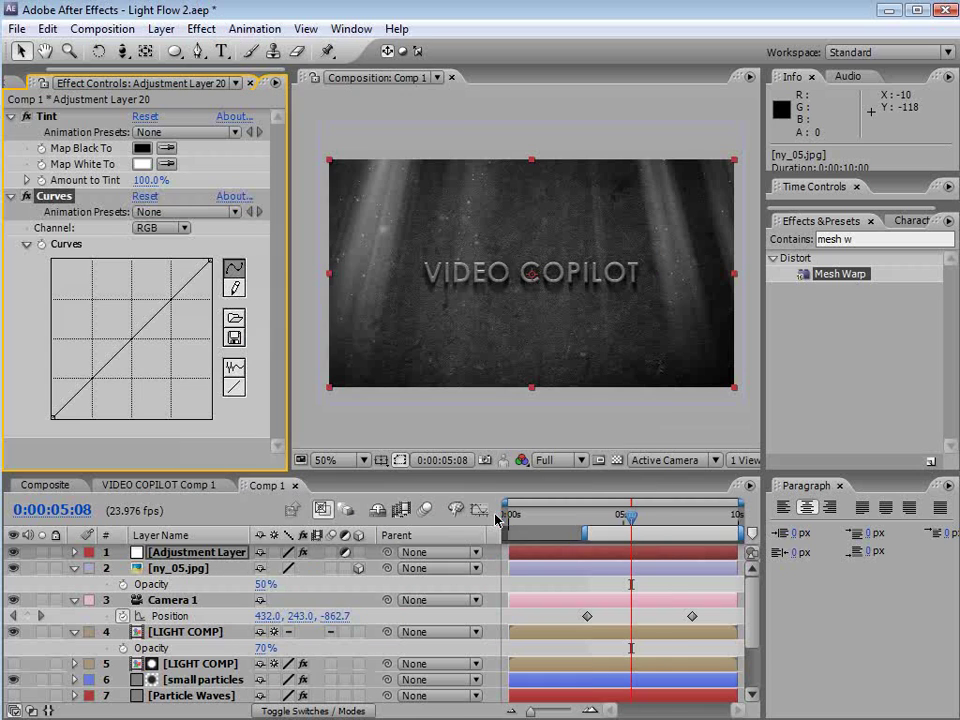
Set the Tint amount to 23% and shape an S-curve in Curves.
{"action": "left_click_drag", "start_coordinate": [152, 181], "coordinate": [21, 152]}
{"action": "left_click_drag", "start_coordinate": [98, 377], "coordinate": [92, 387]}
{"action": "left_click_drag", "start_coordinate": [137, 337], "coordinate": [143, 315]}
{"action": "key", "text": "period"}
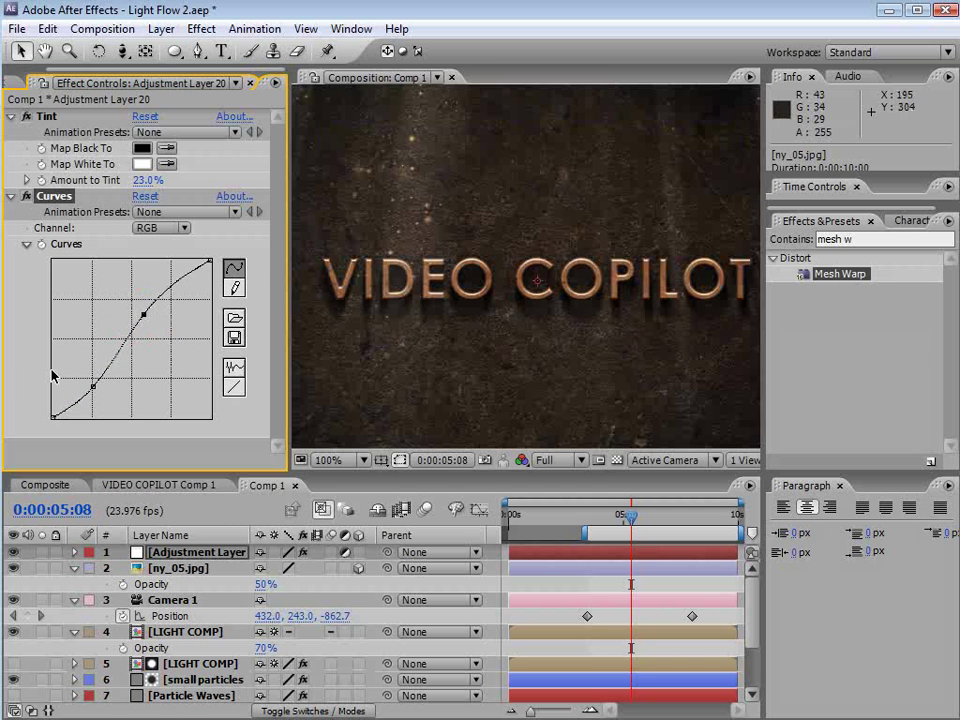
{"action": "left_click_drag", "start_coordinate": [93, 386], "coordinate": [68, 408]}
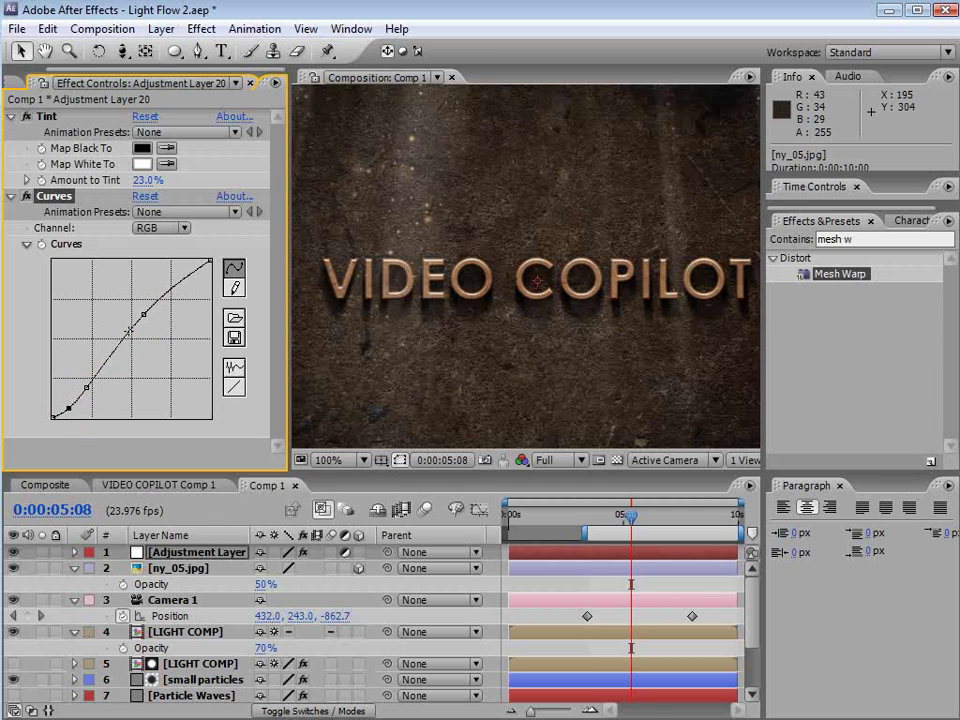
{"action": "left_click_drag", "start_coordinate": [145, 314], "coordinate": [154, 304]}
{"action": "left_click_drag", "start_coordinate": [87, 386], "coordinate": [100, 363]}
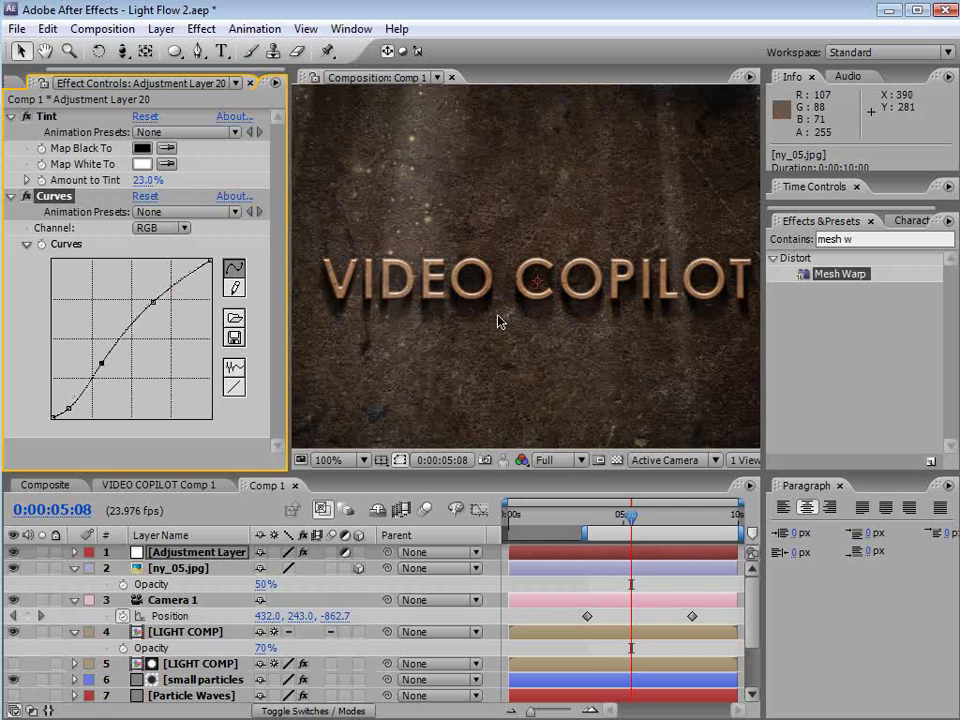
{"action": "key", "text": "comma"}
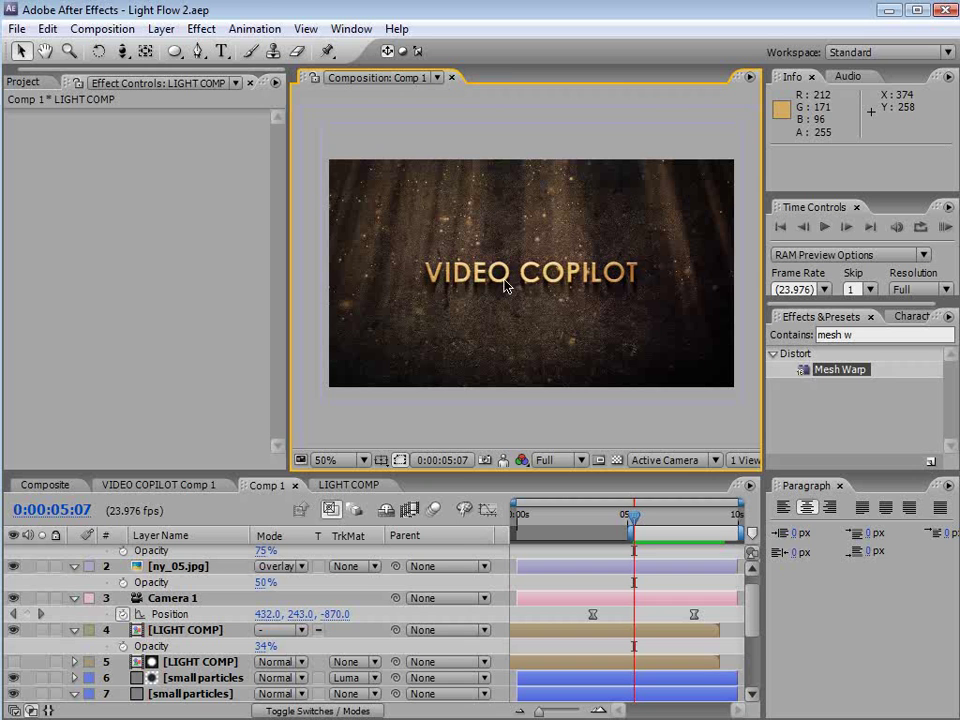
Switch from the Composite comp to the VIDEO COPILOT Comp 1 title precomp.
{"action": "left_click", "coordinate": [50, 482]}
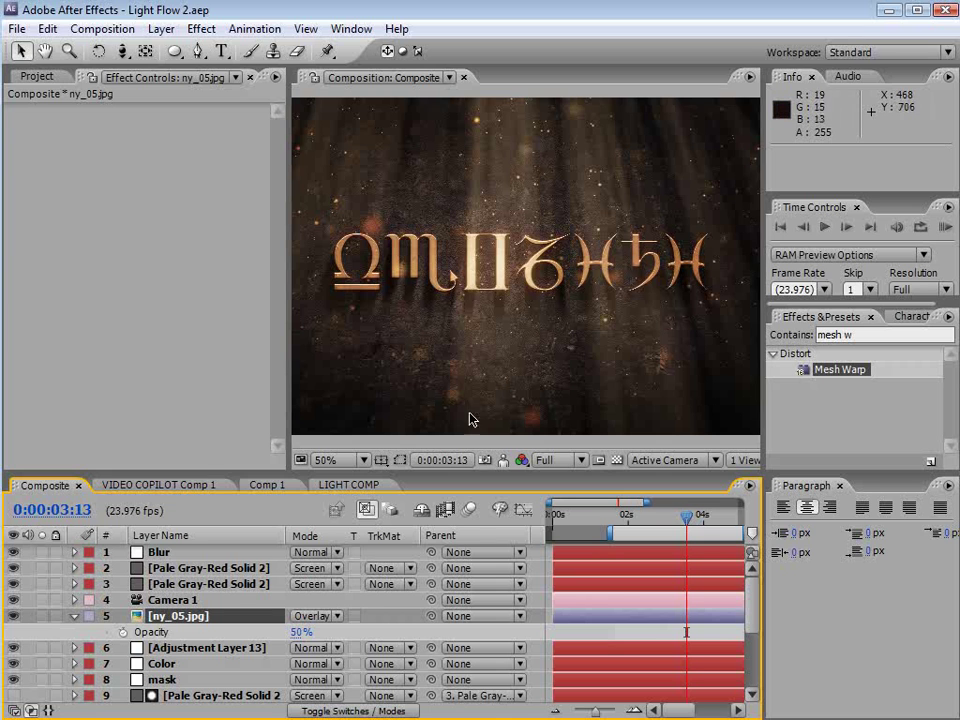
{"action": "left_click", "coordinate": [148, 485]}
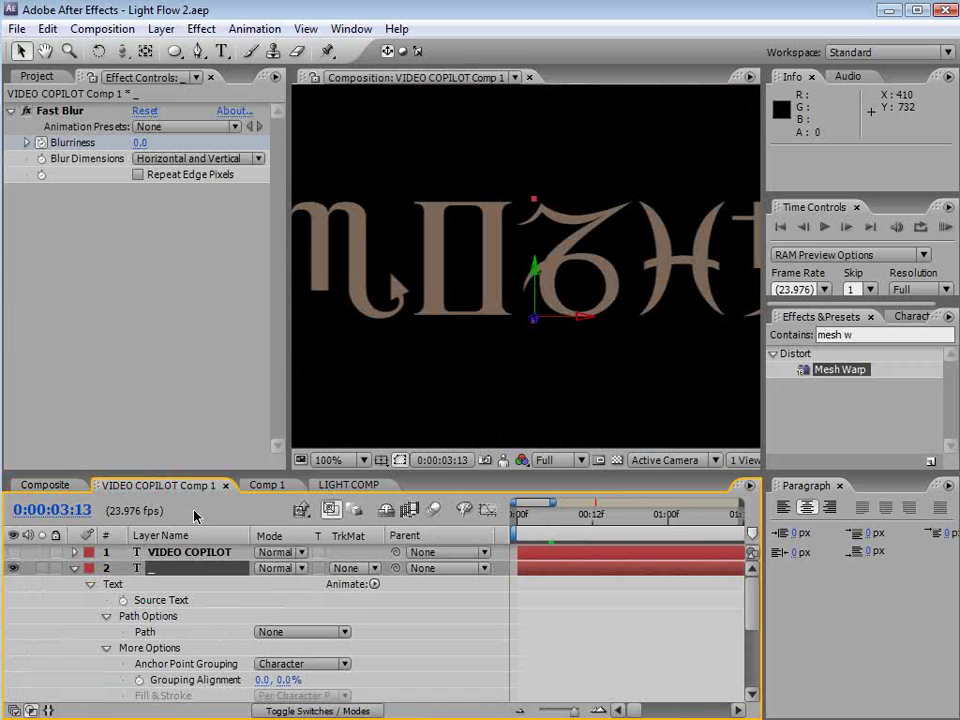
Preview other fonts on the title text in the Character panel, then set it back to Astro.
{"action": "left_click", "coordinate": [907, 317]}
{"action": "left_click", "coordinate": [810, 340]}
{"action": "key", "text": "Up"}
{"action": "key", "text": "Up"}
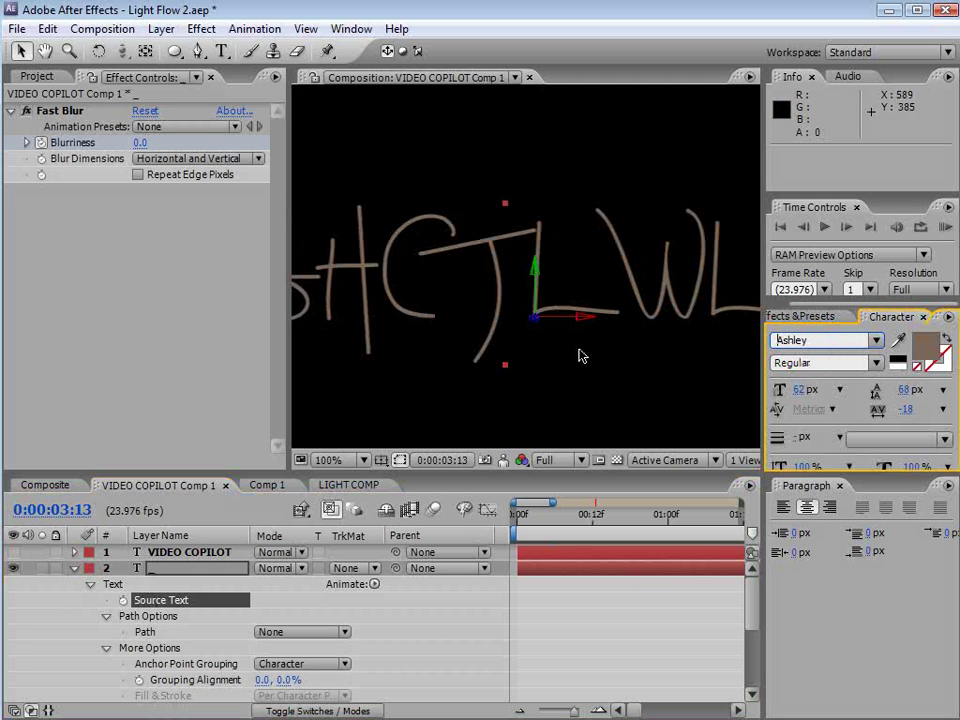
{"action": "scroll", "coordinate": [578, 345], "scroll_direction": "down", "scroll_amount": 2}
{"action": "key", "text": "Down"}
{"action": "key", "text": "Down"}
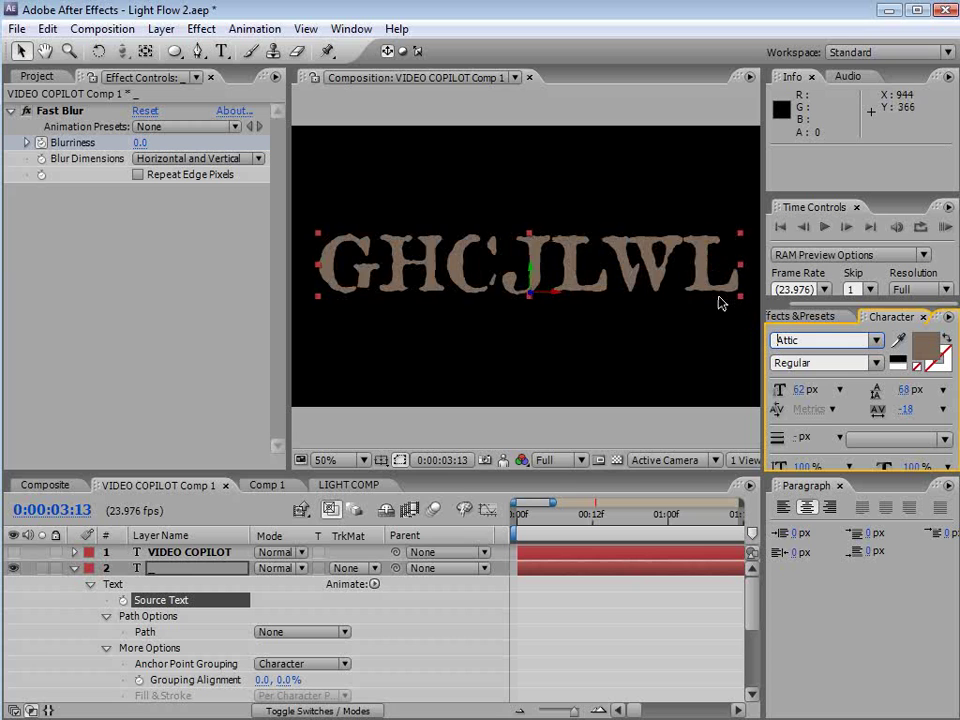
{"action": "key", "text": "Up"}
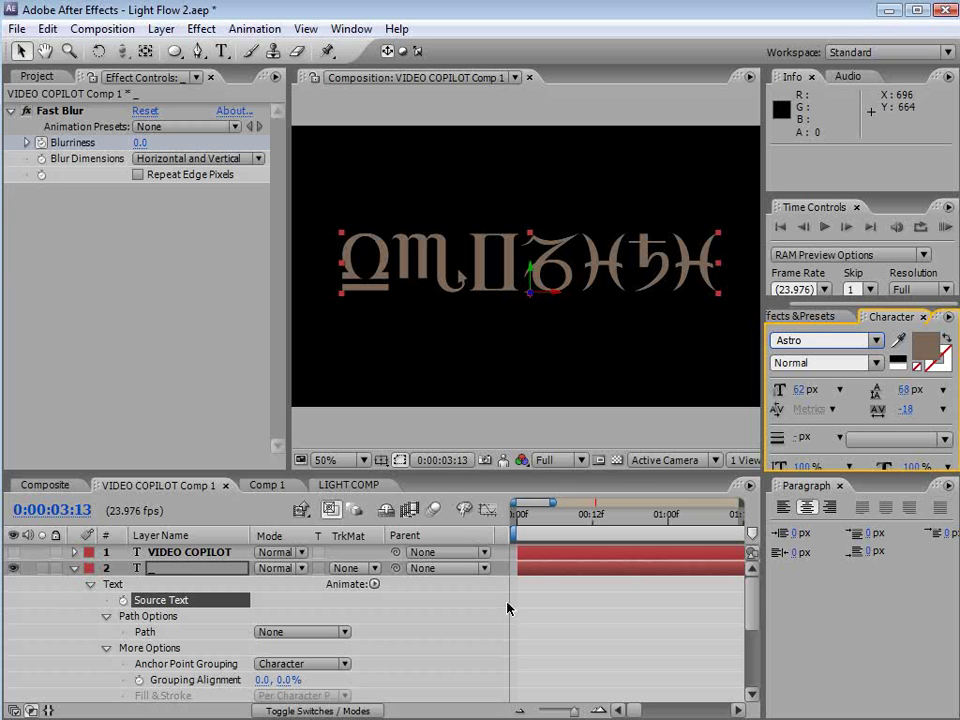
Hide the glyph placeholder text layer and make the Coca-Cola logo text layer visible.
{"action": "left_click", "coordinate": [466, 586]}
{"action": "left_click", "coordinate": [73, 568]}
{"action": "left_click", "coordinate": [14, 568]}
{"action": "left_click", "coordinate": [14, 568]}
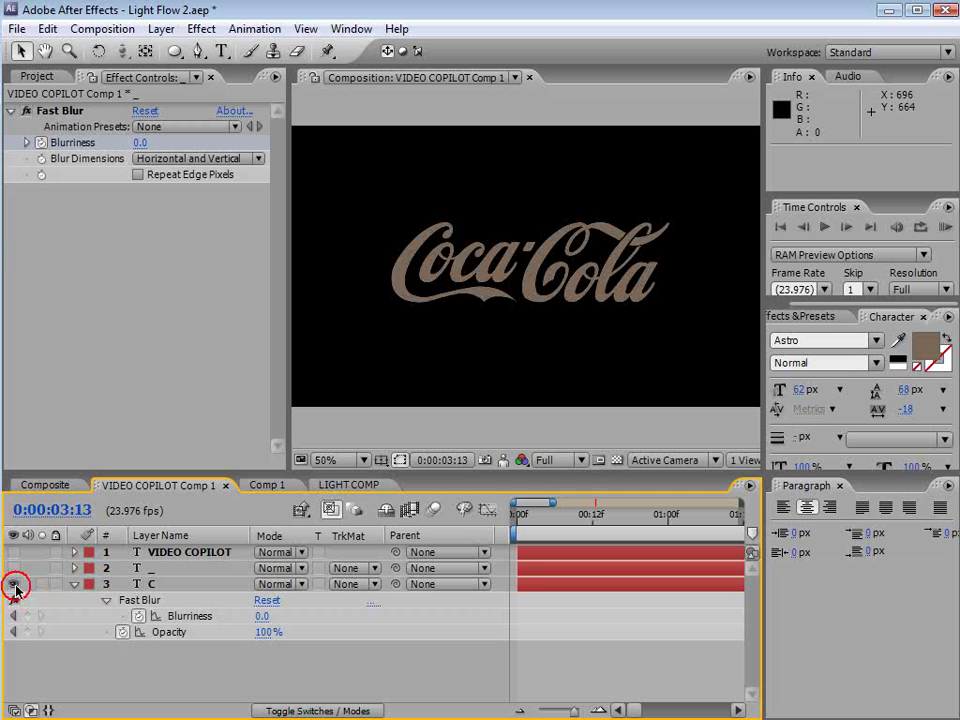
{"action": "left_click", "coordinate": [46, 485]}
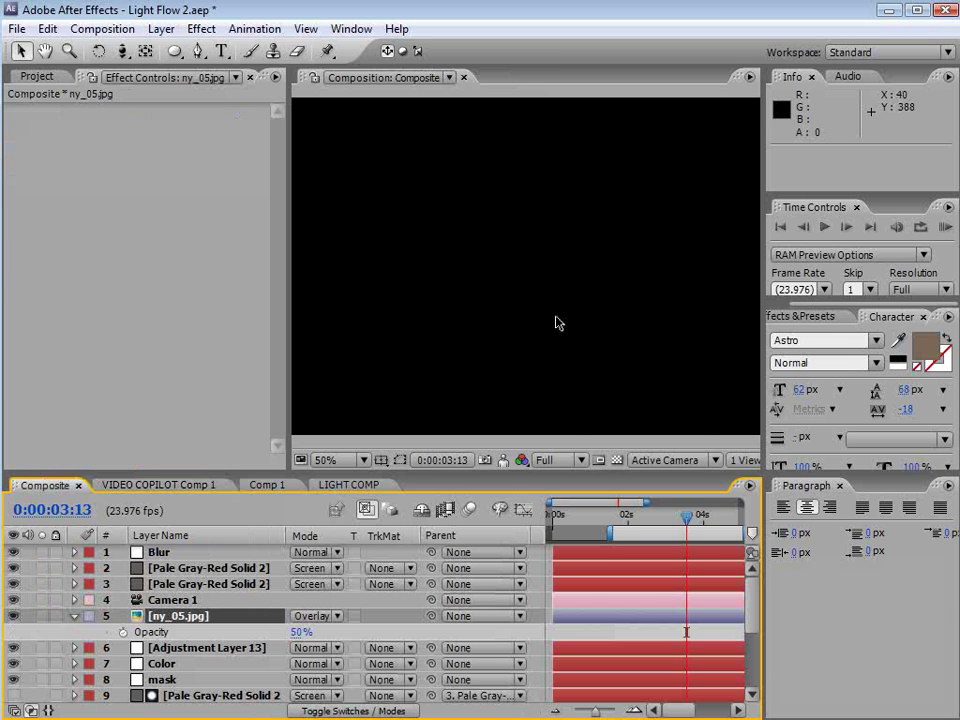
{"action": "key", "text": "grave"}
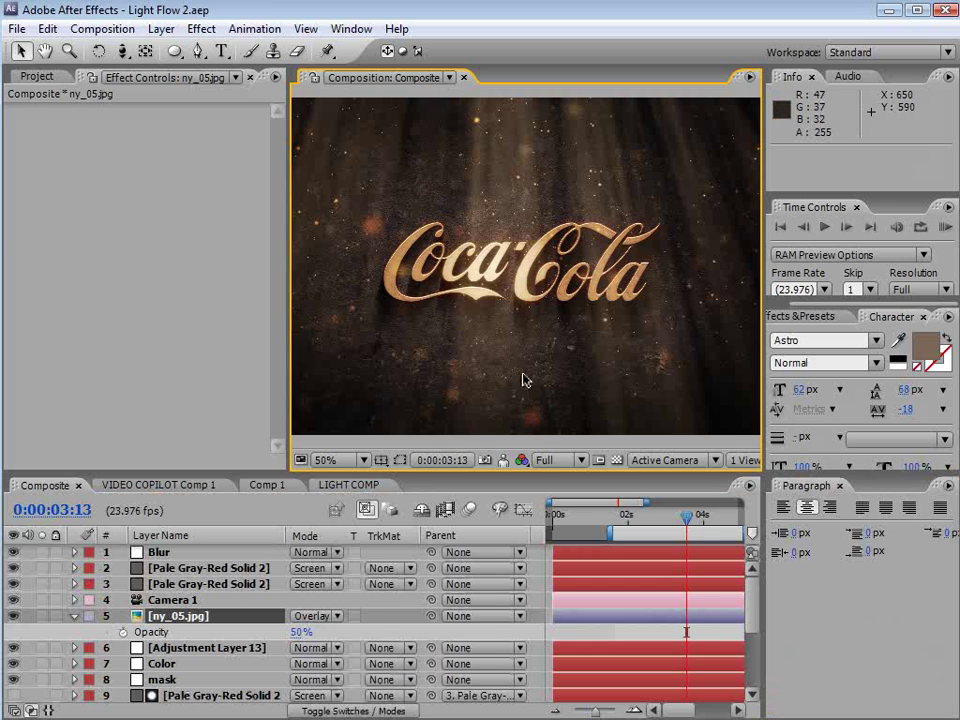
{"action": "left_click", "coordinate": [74, 616]}
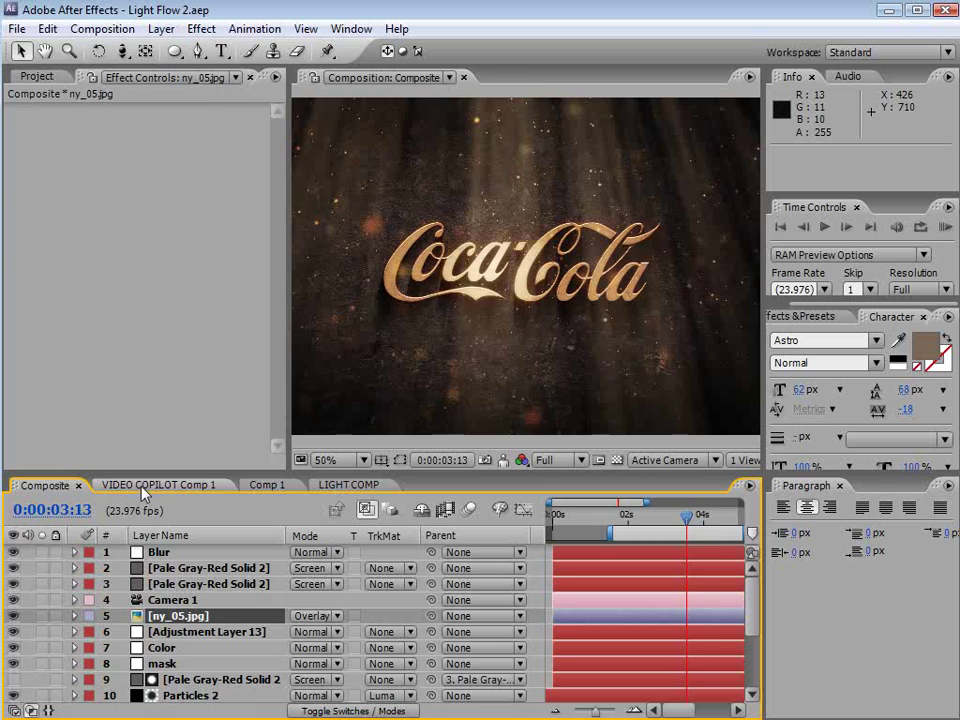
{"action": "left_click", "coordinate": [148, 486]}
{"action": "left_click", "coordinate": [13, 584]}
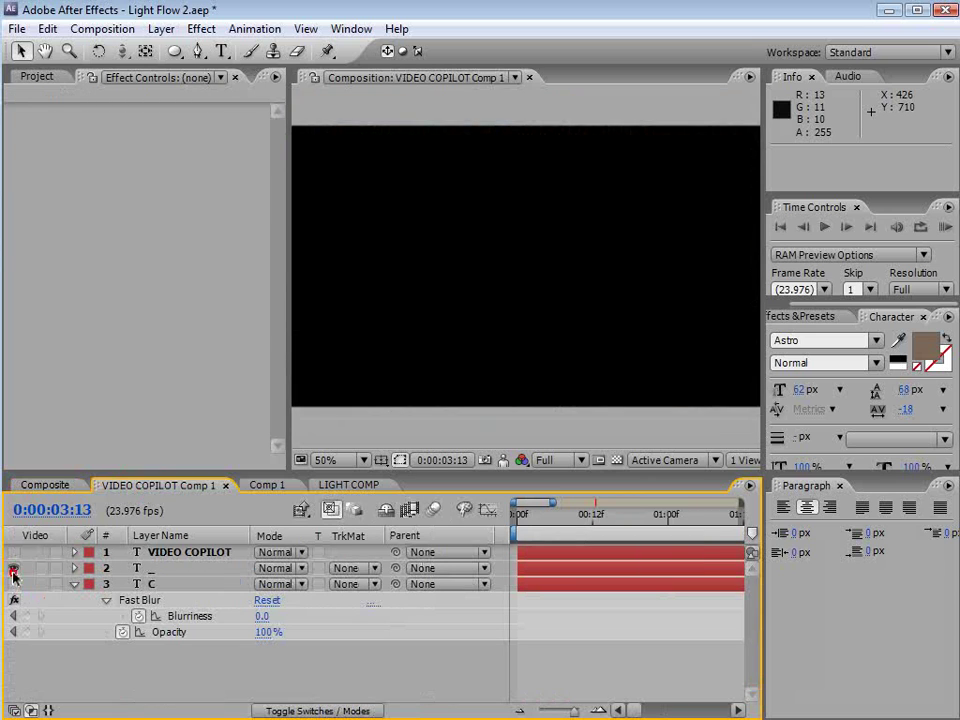
{"action": "left_click", "coordinate": [13, 568]}
{"action": "left_click", "coordinate": [13, 568]}
{"action": "left_click", "coordinate": [13, 584]}
{"action": "left_click", "coordinate": [45, 485]}
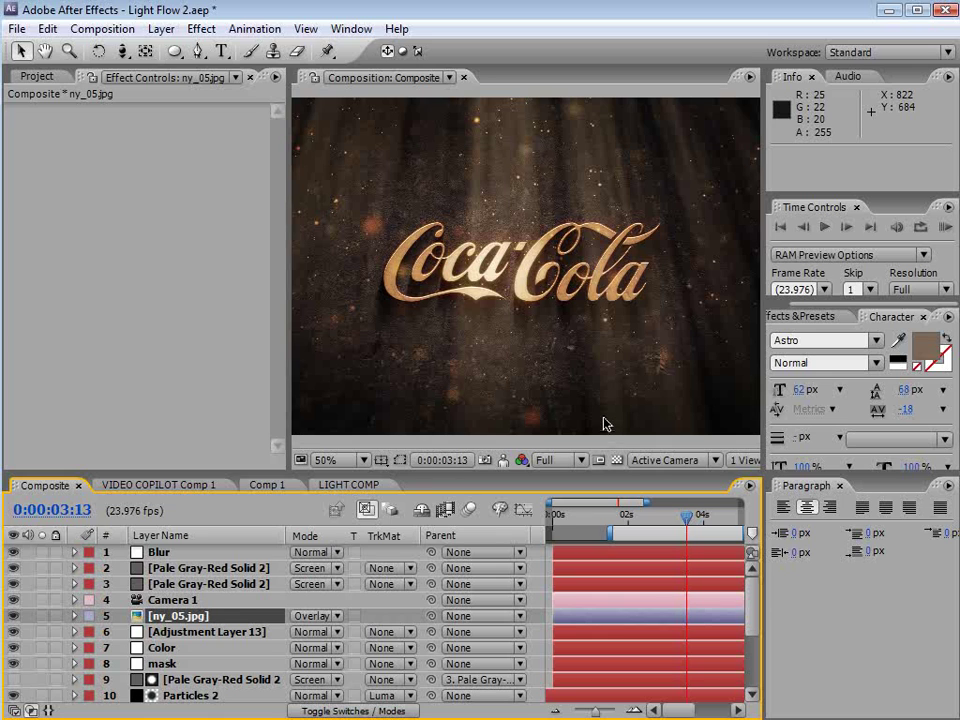
{"action": "left_click", "coordinate": [590, 362]}
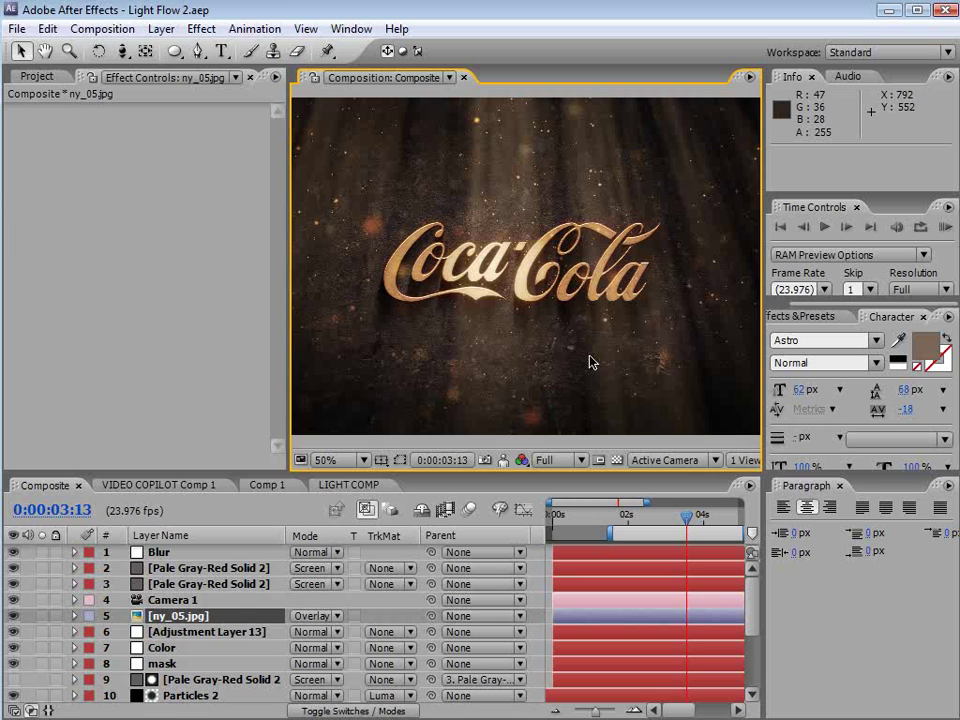